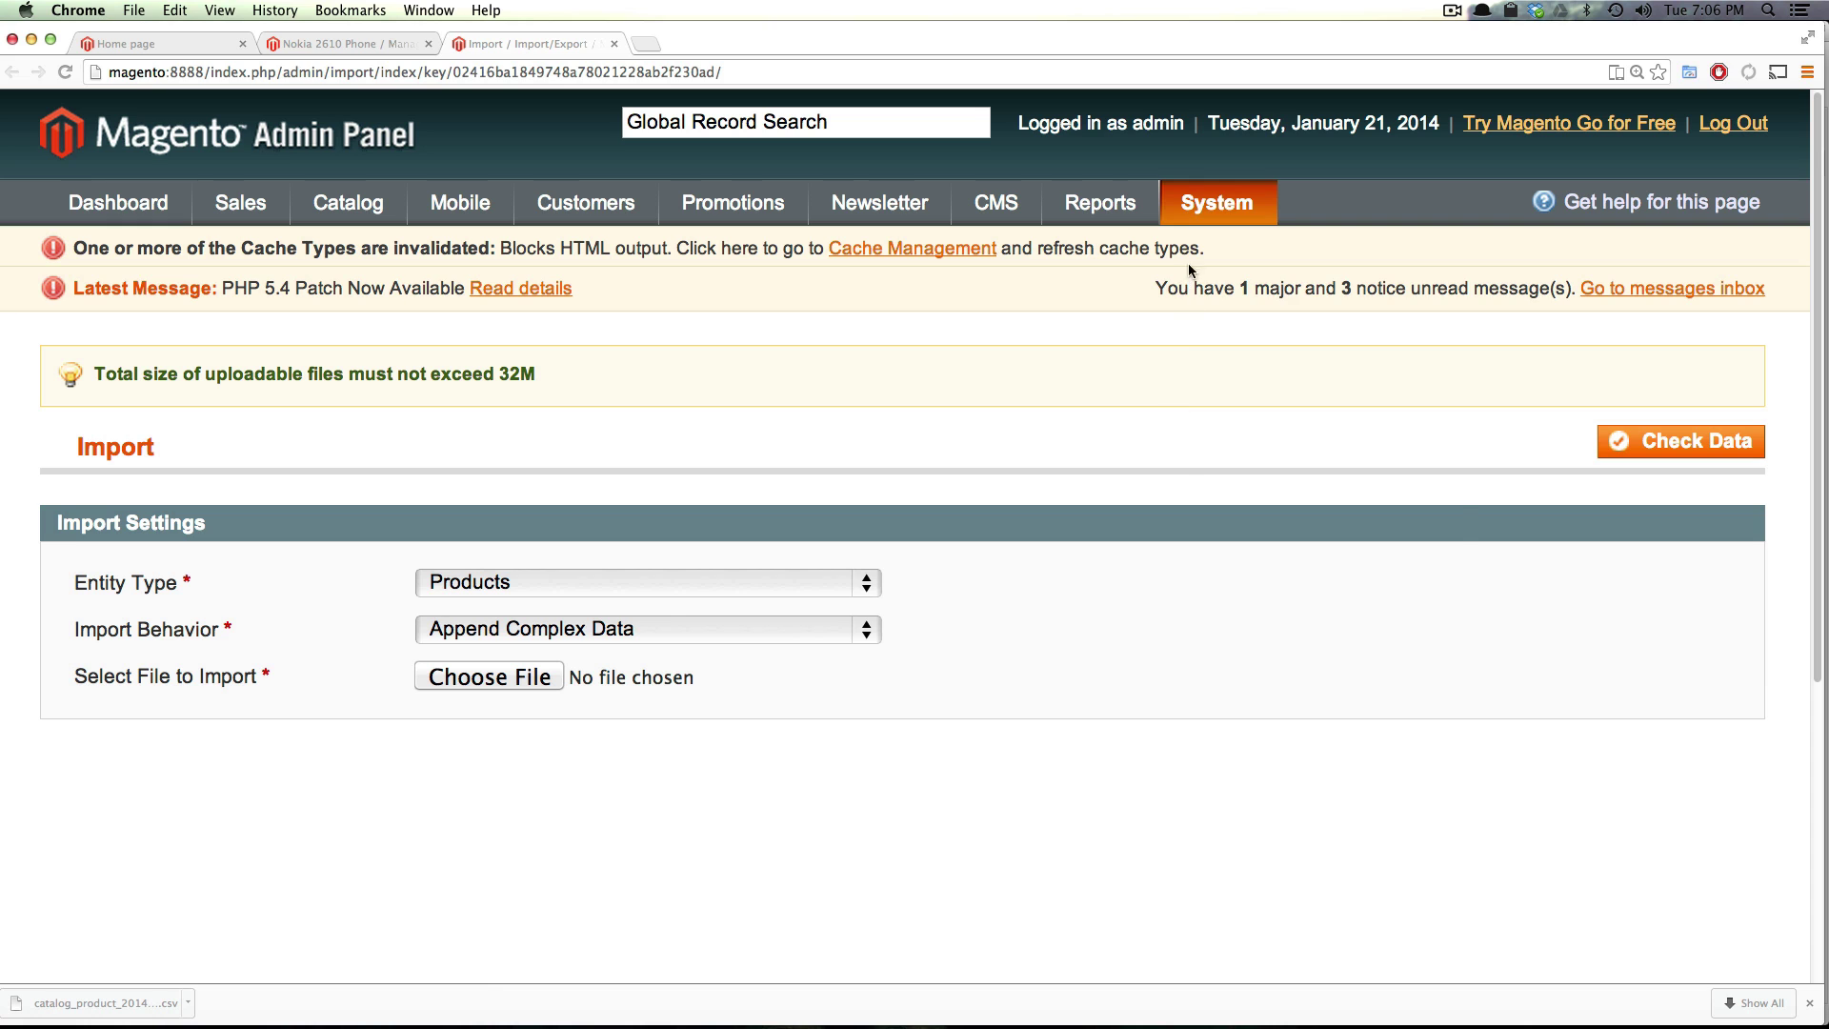
Bring up the link context menu for Export under System > Import/Export
{"action": "mouse_move", "coordinate": [1210, 205]}
{"action": "mouse_move", "coordinate": [1286, 681]}
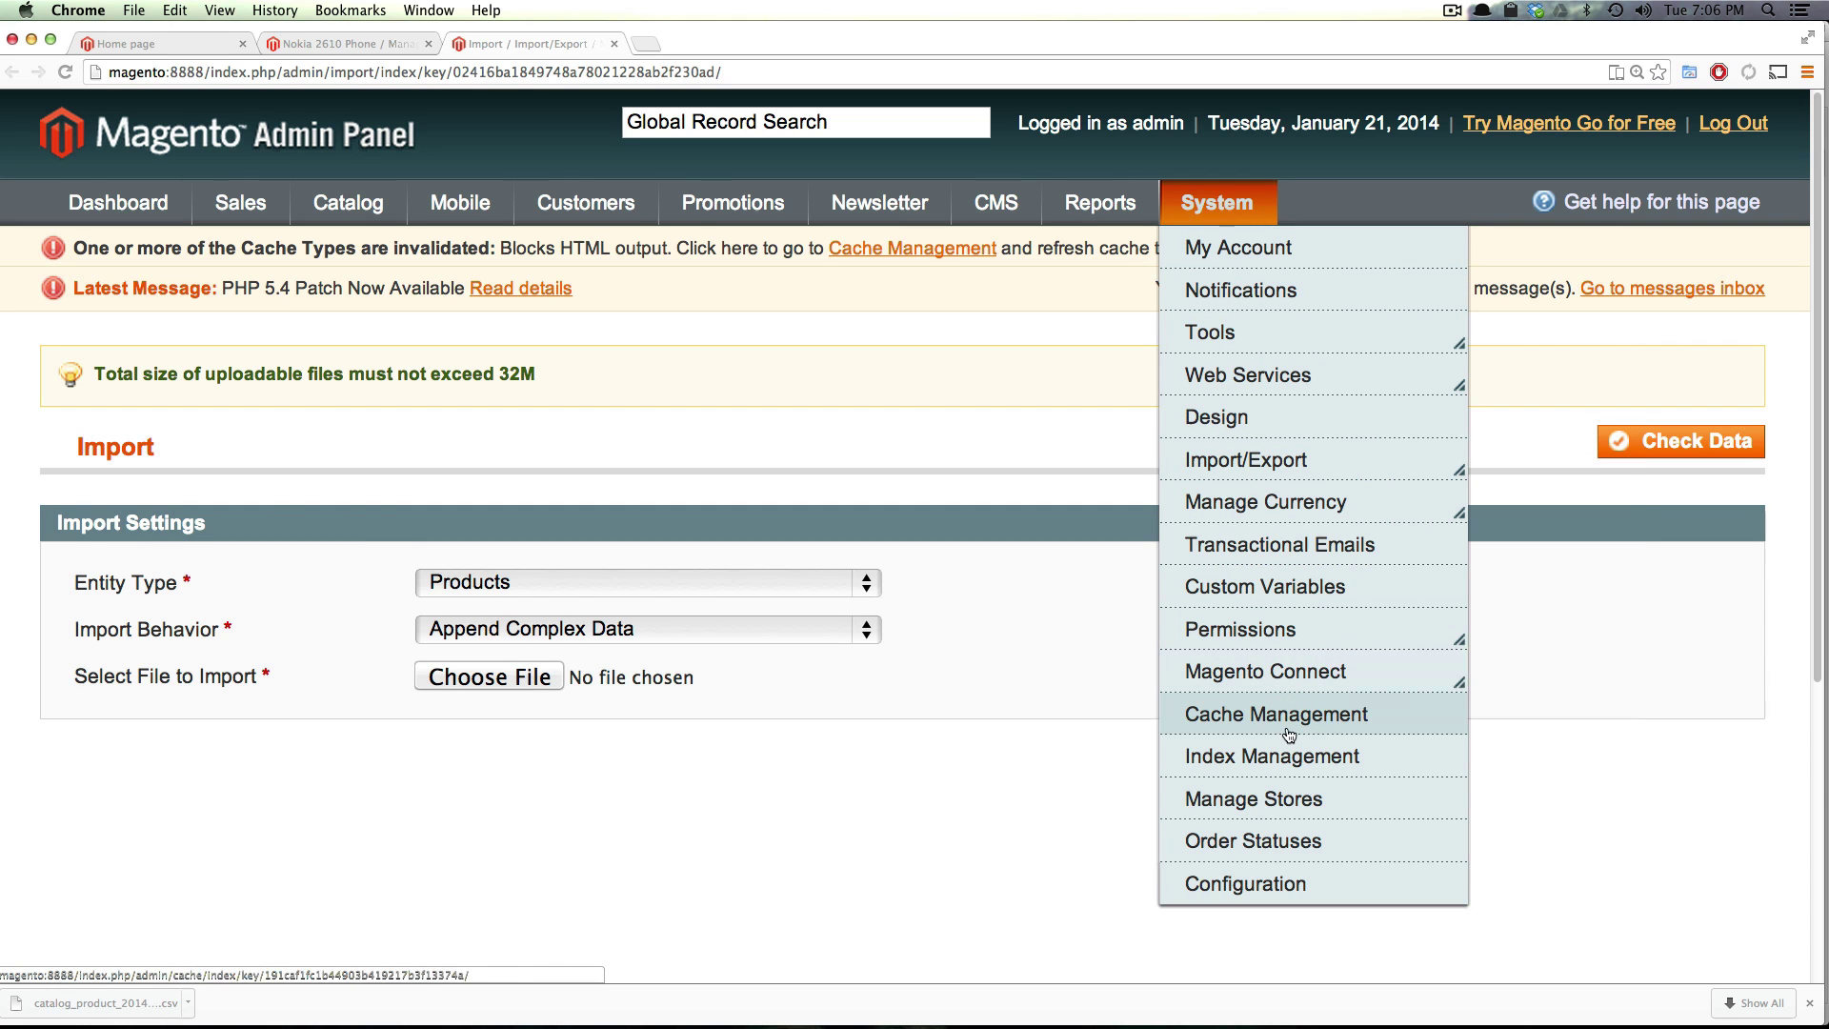
{"action": "mouse_move", "coordinate": [1315, 462]}
{"action": "right_click", "coordinate": [1412, 530]}
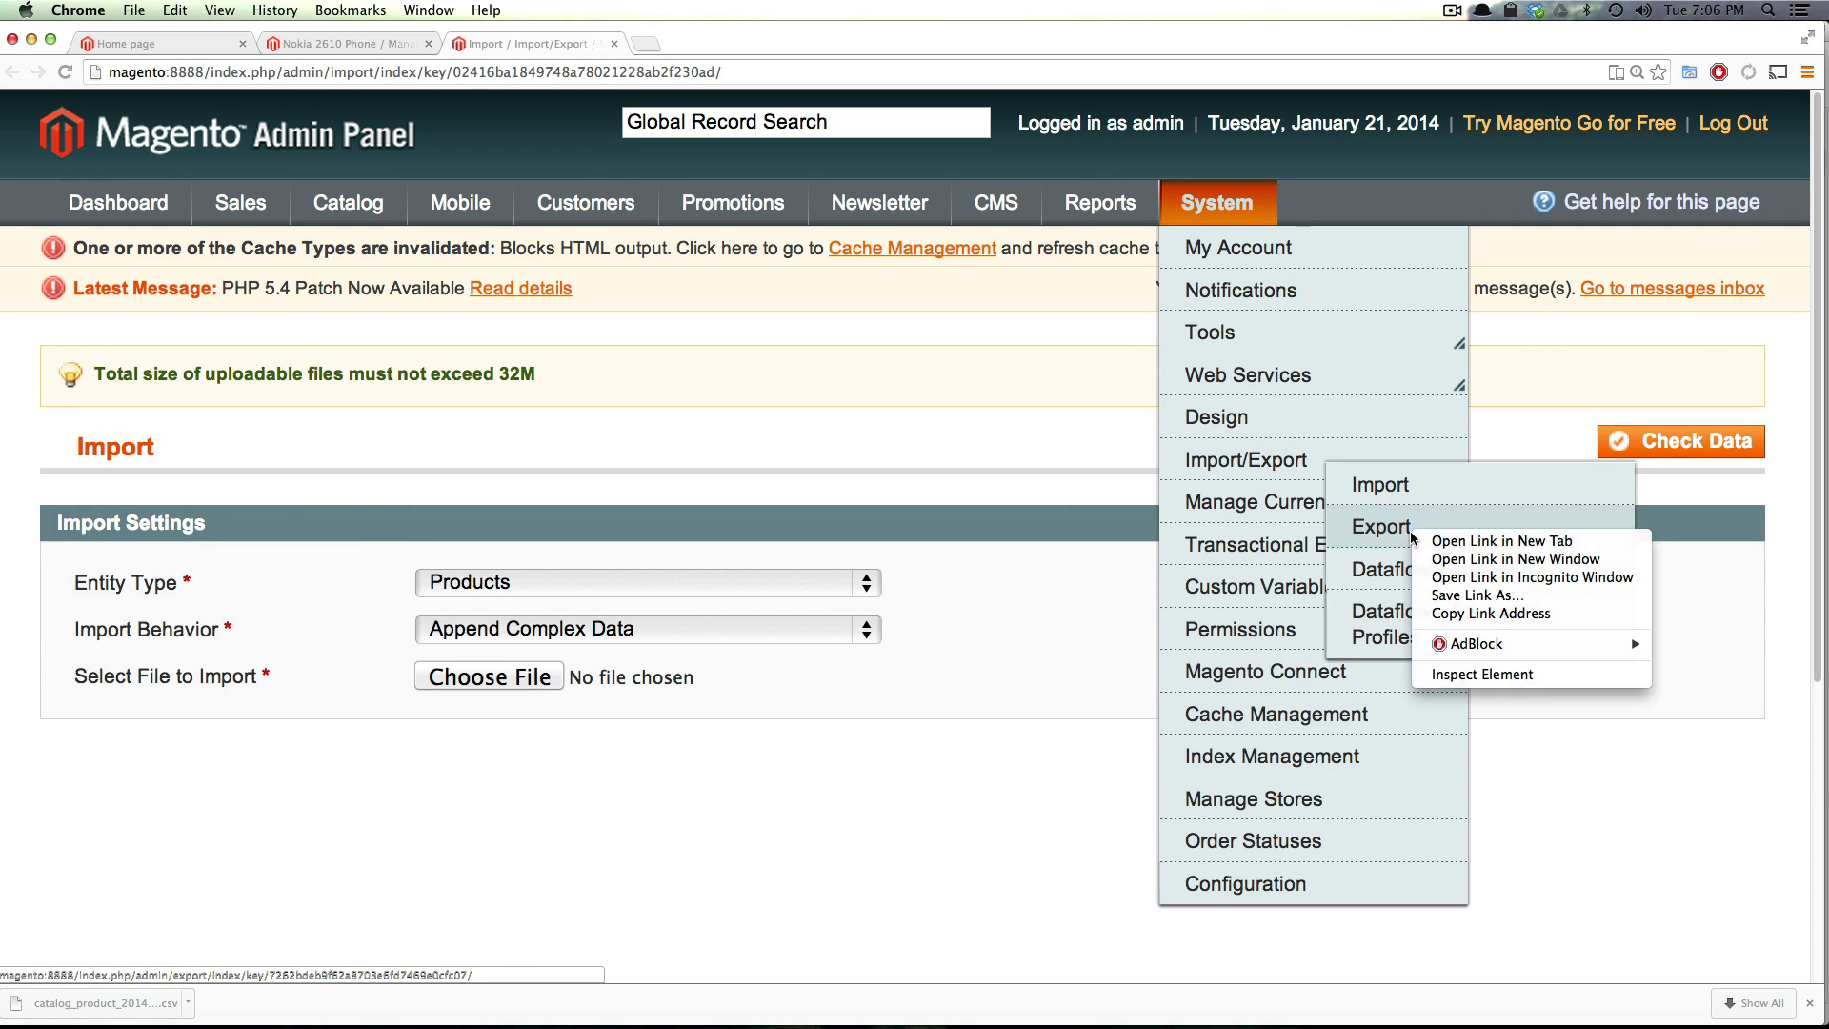
Open Export in a new tab, set Entity Type to Products with CSV format, and browse the attributes
{"action": "left_click", "coordinate": [1446, 543]}
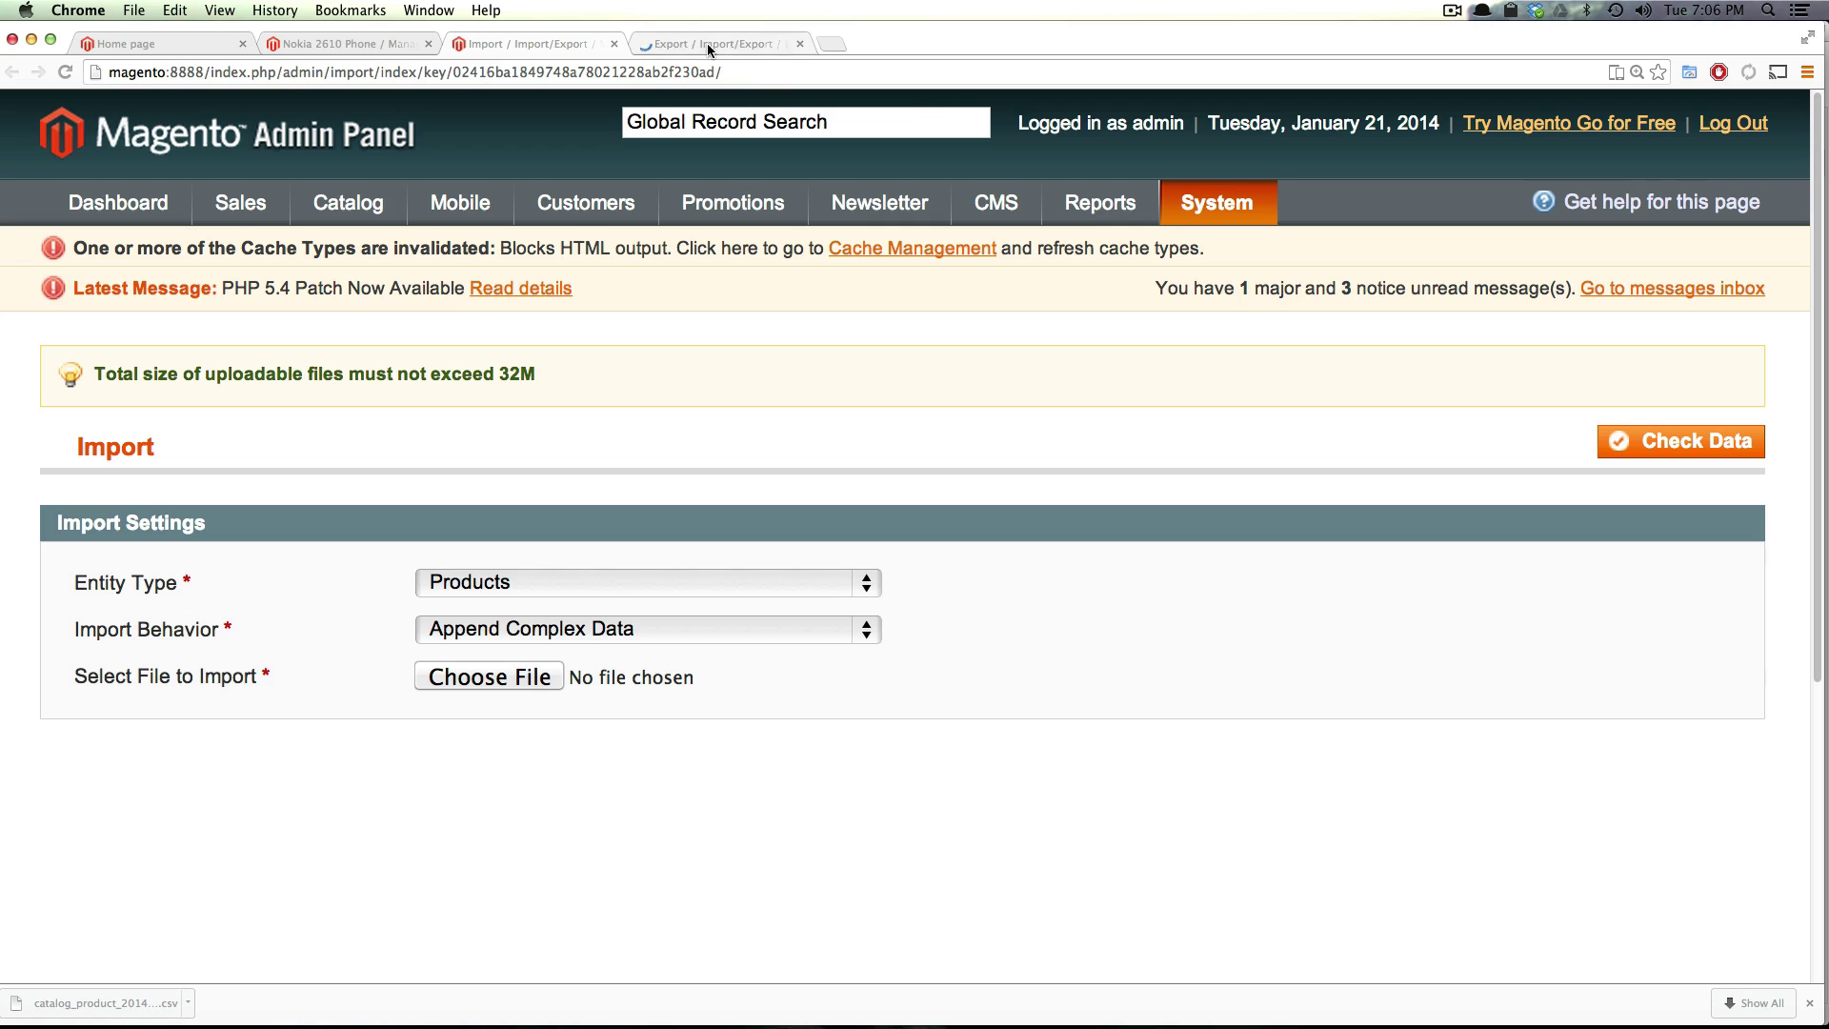
{"action": "left_click", "coordinate": [714, 47]}
{"action": "left_click", "coordinate": [630, 507]}
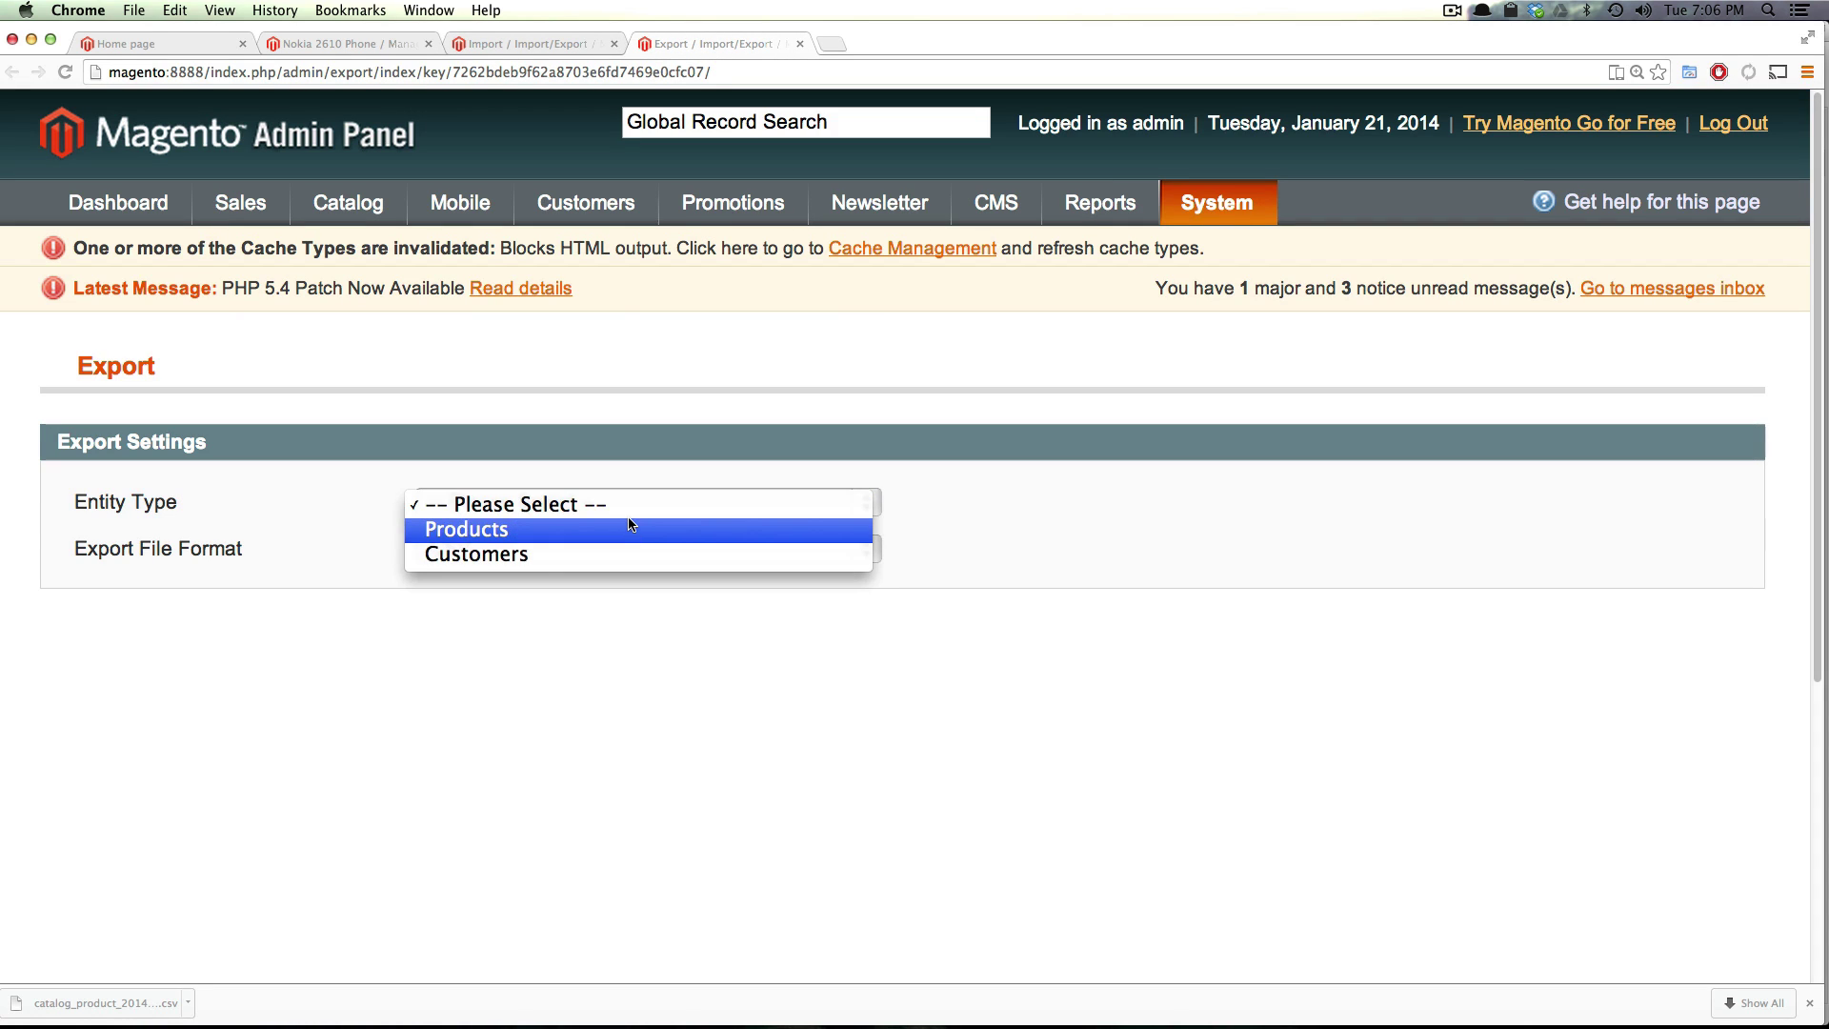
{"action": "left_click", "coordinate": [629, 527]}
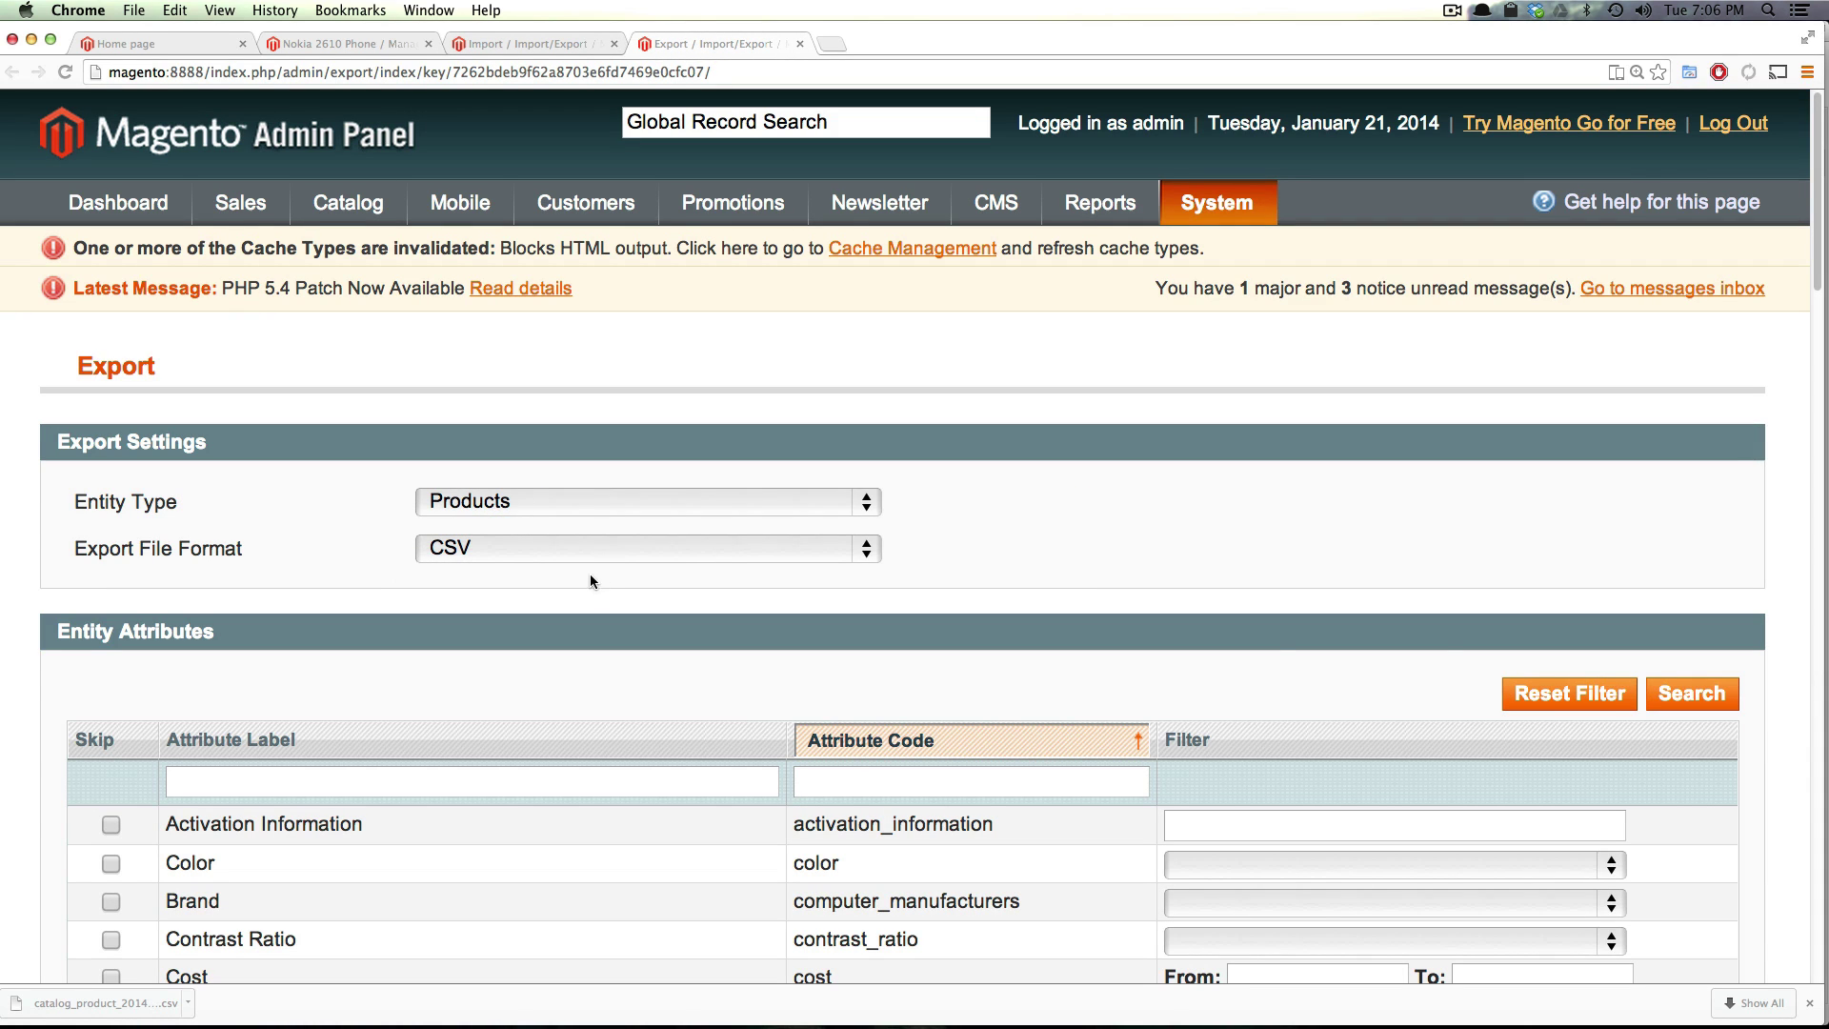
{"action": "scroll", "coordinate": [1406, 630], "scroll_direction": "down", "scroll_amount": 20}
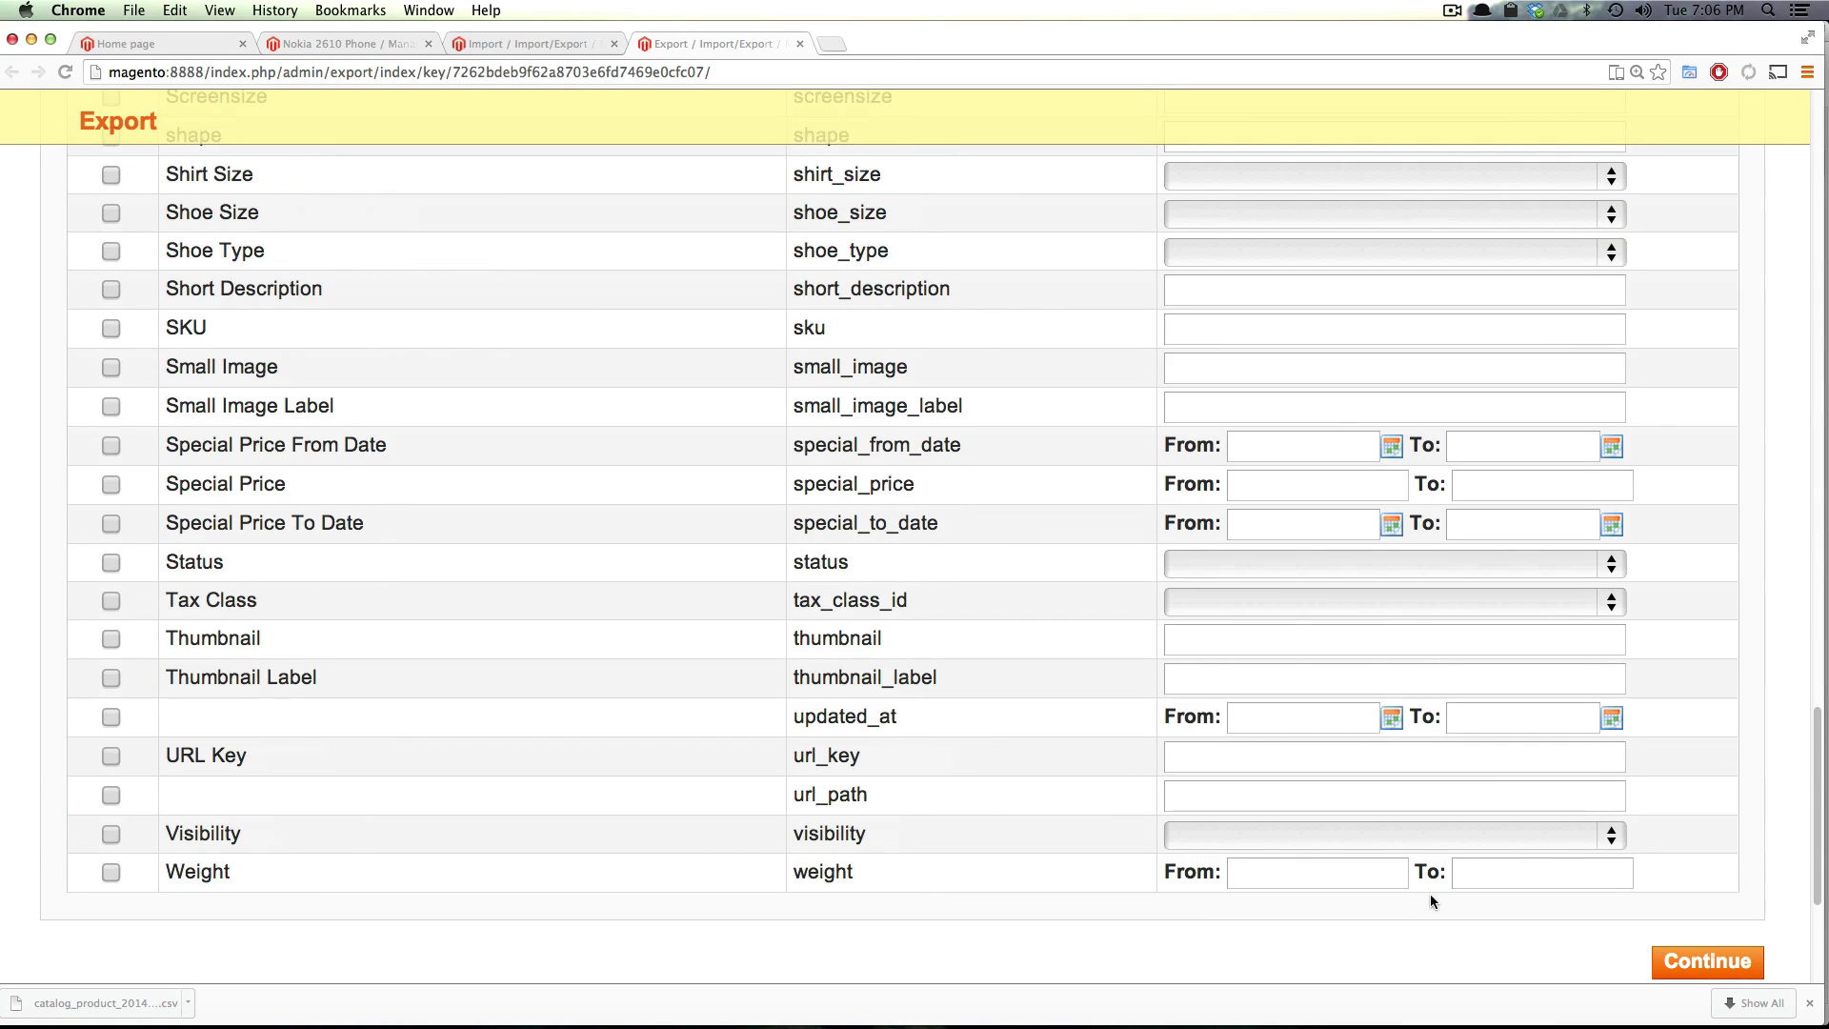
In the exported CSV, read the DI–DK headers and the DM2 image path, then browse further columns
{"action": "key", "text": "super+Tab"}
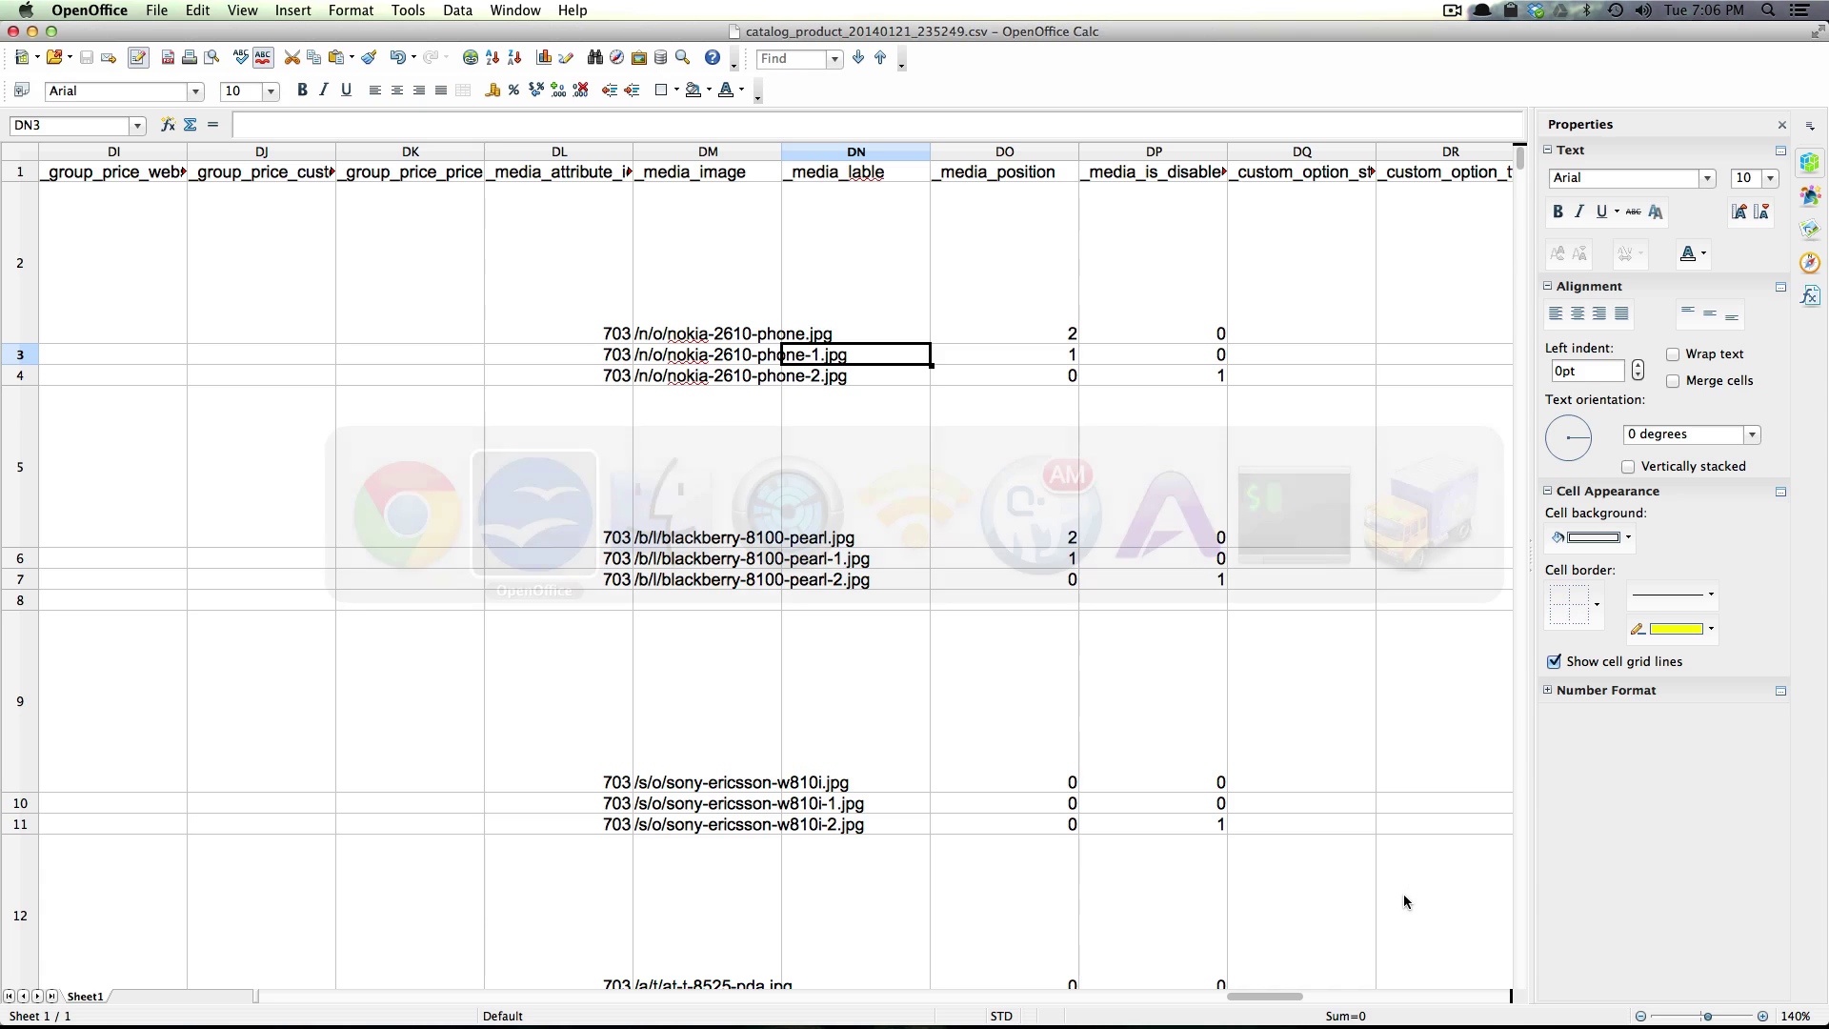
{"action": "left_click", "coordinate": [134, 181]}
{"action": "left_click", "coordinate": [285, 174]}
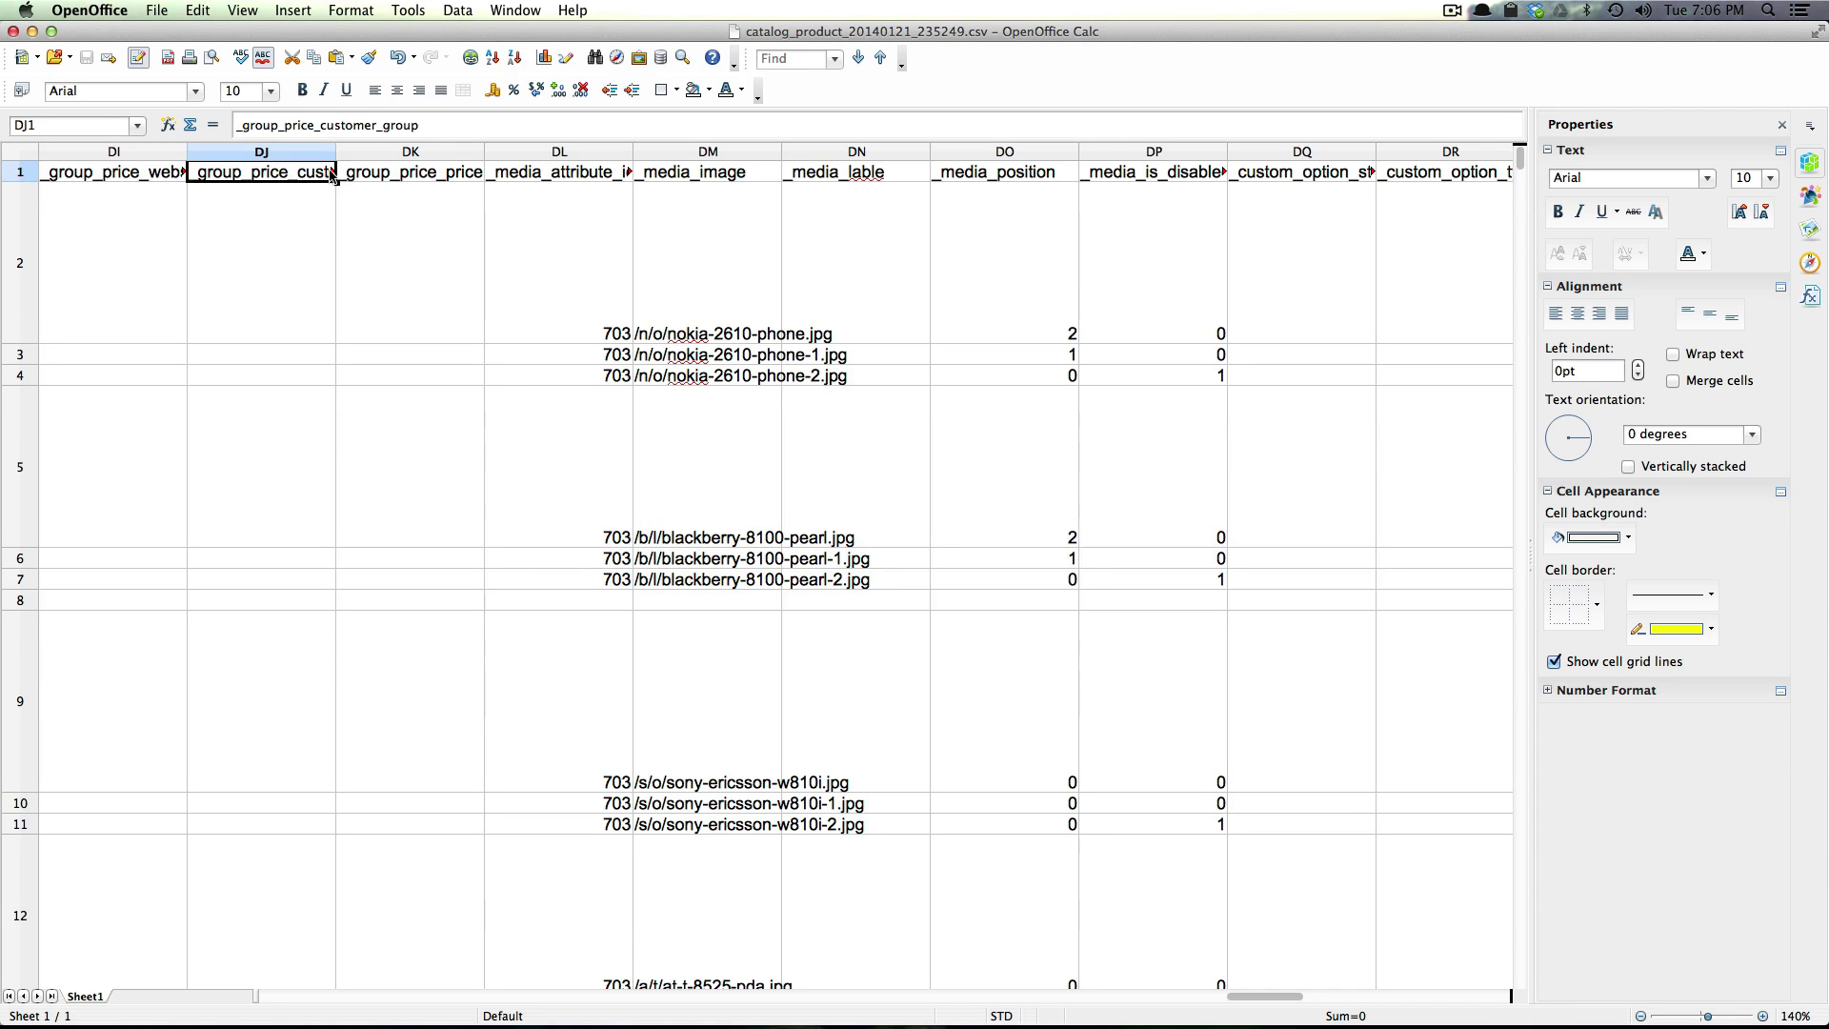
{"action": "left_click", "coordinate": [396, 181]}
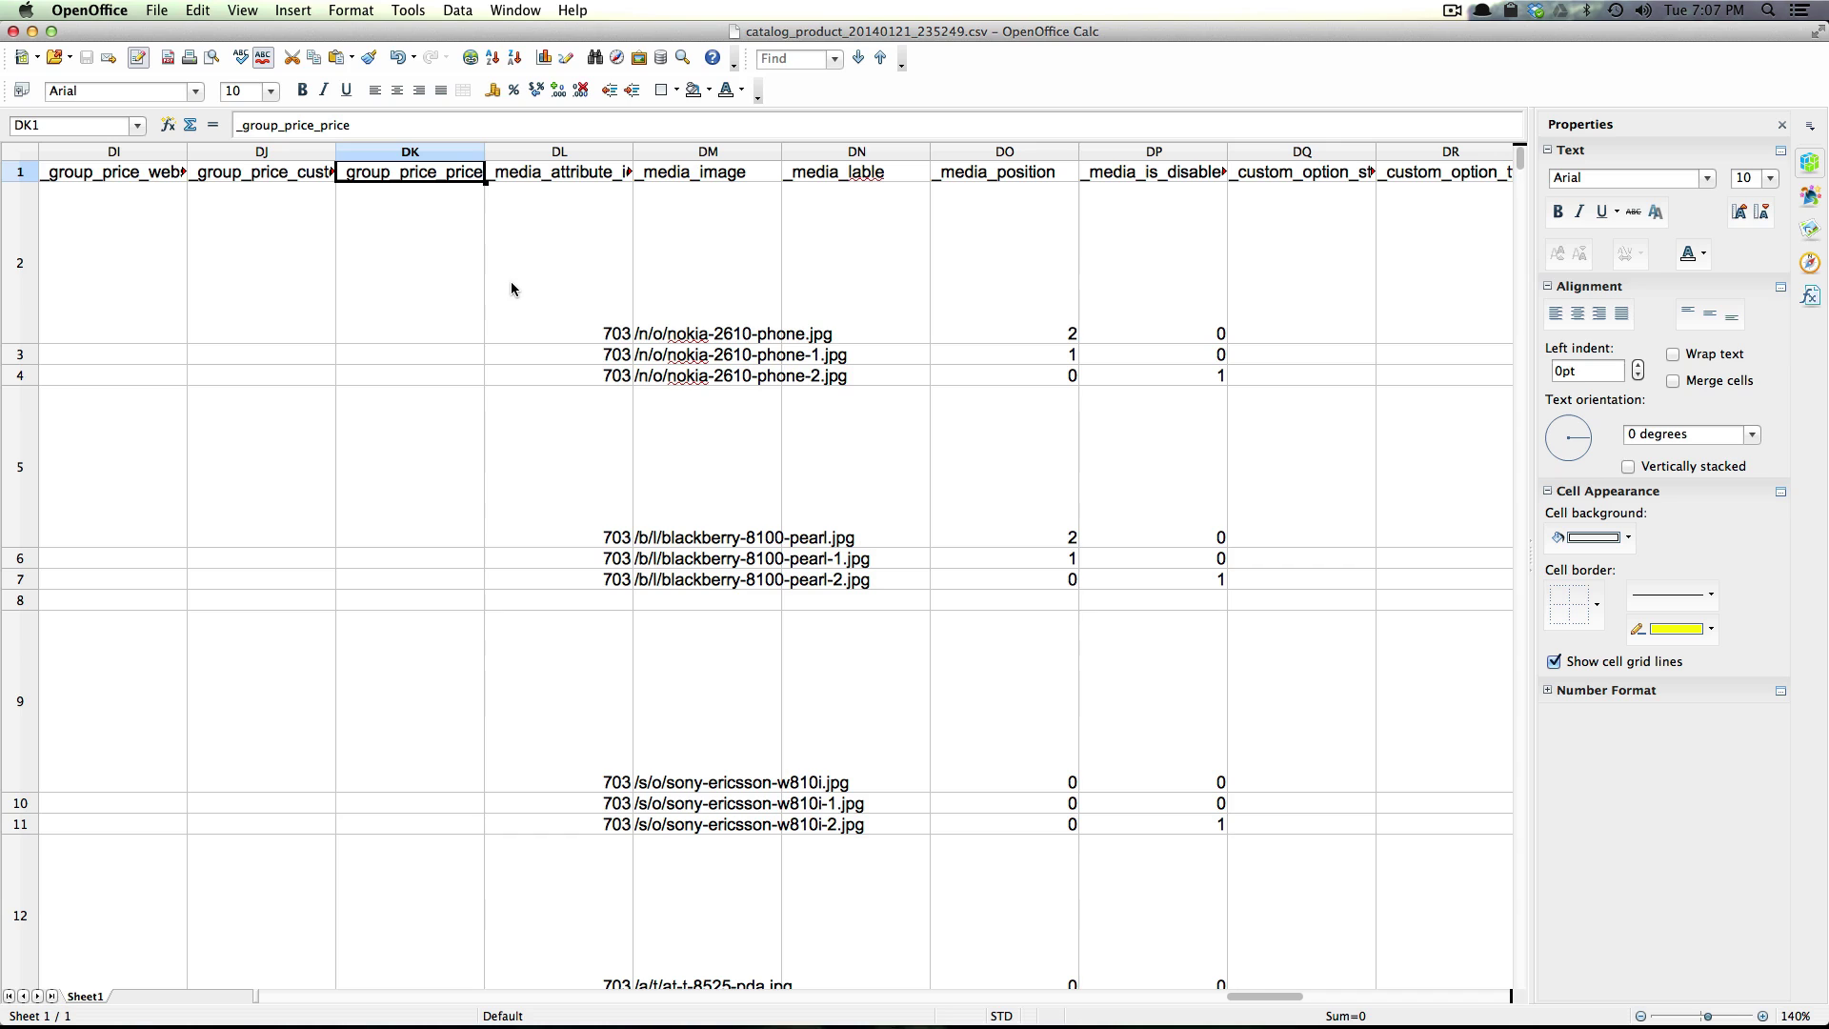
{"action": "left_click", "coordinate": [678, 297]}
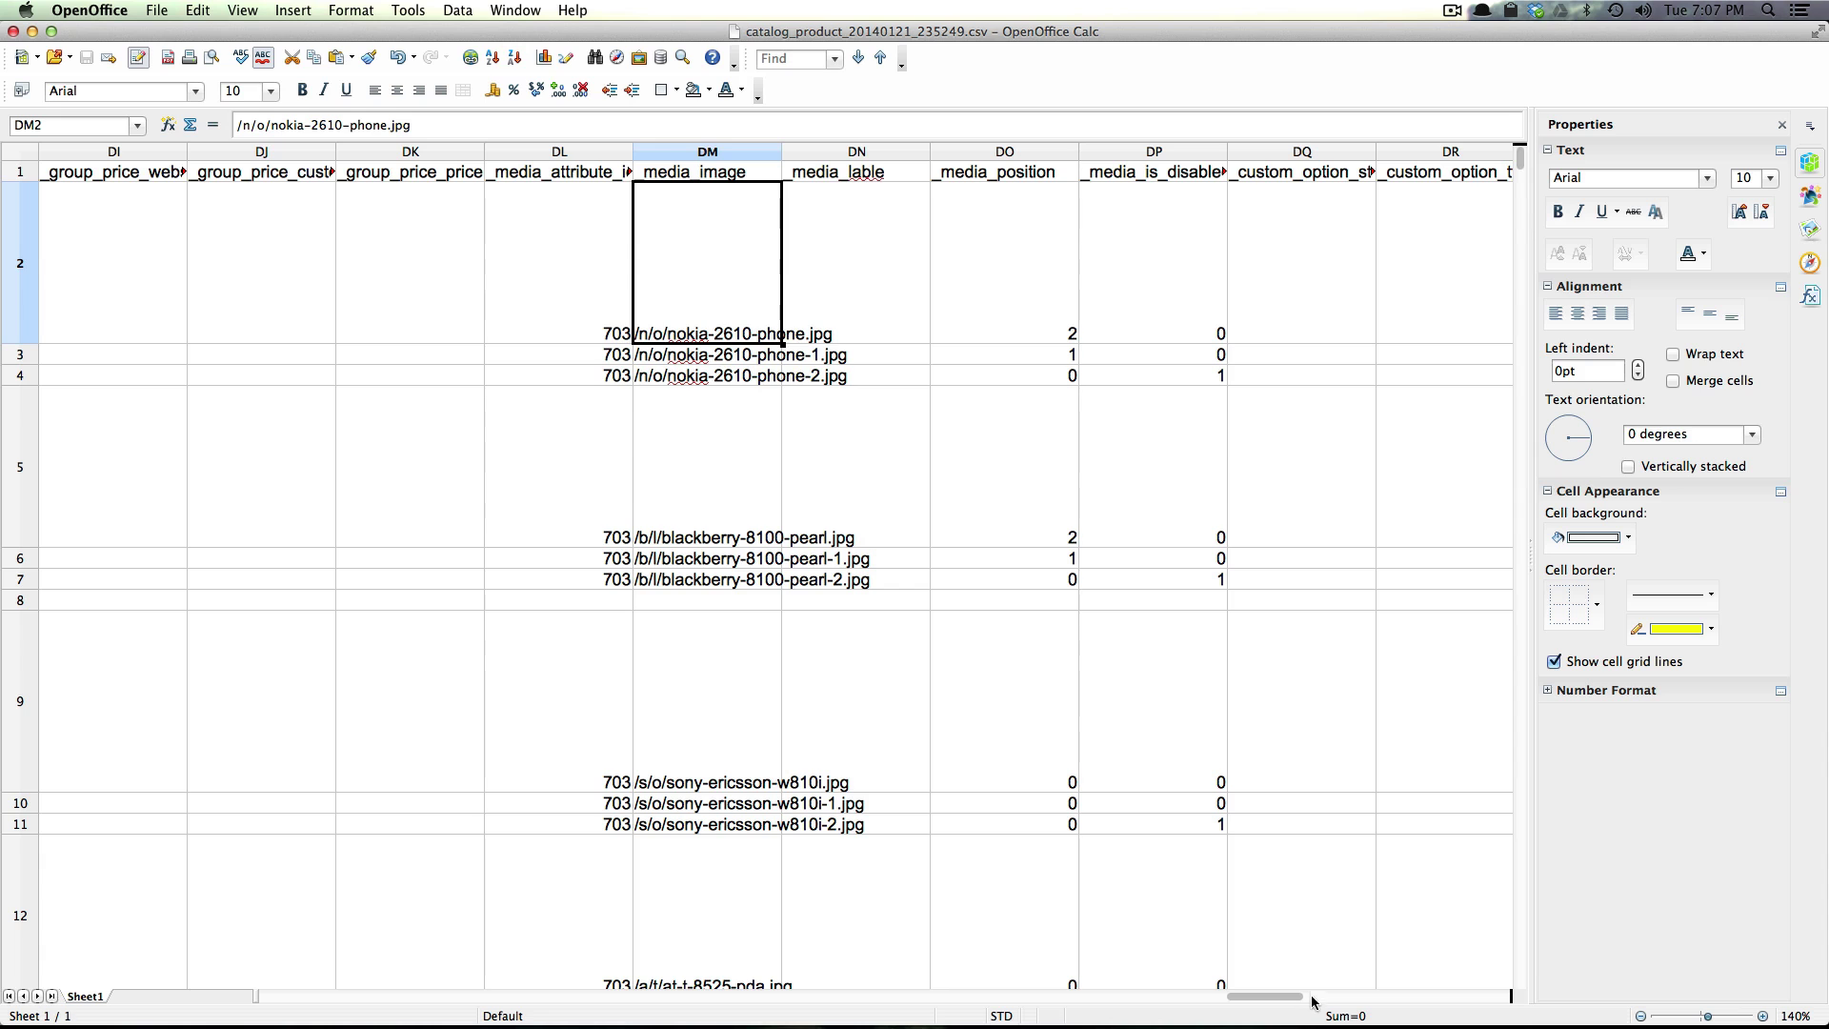
{"action": "left_click_drag", "start_coordinate": [1281, 997], "coordinate": [555, 921]}
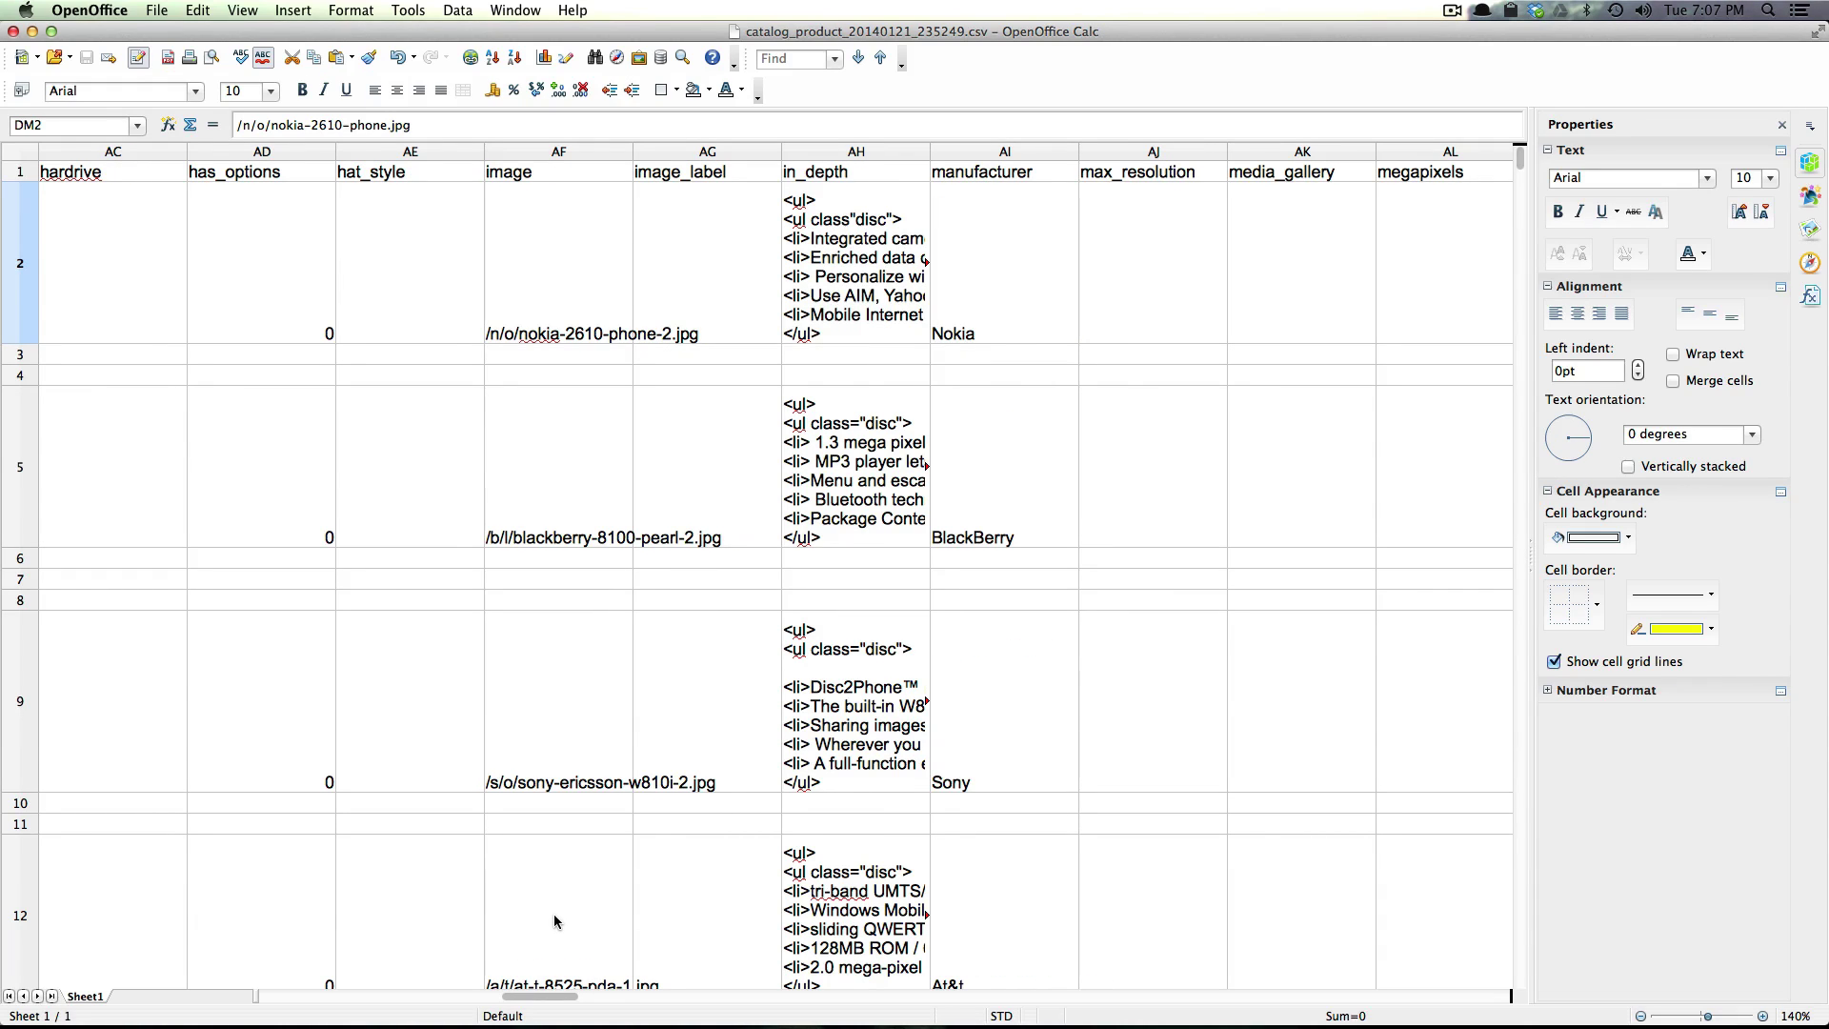
{"action": "left_click_drag", "start_coordinate": [558, 914], "coordinate": [1262, 899]}
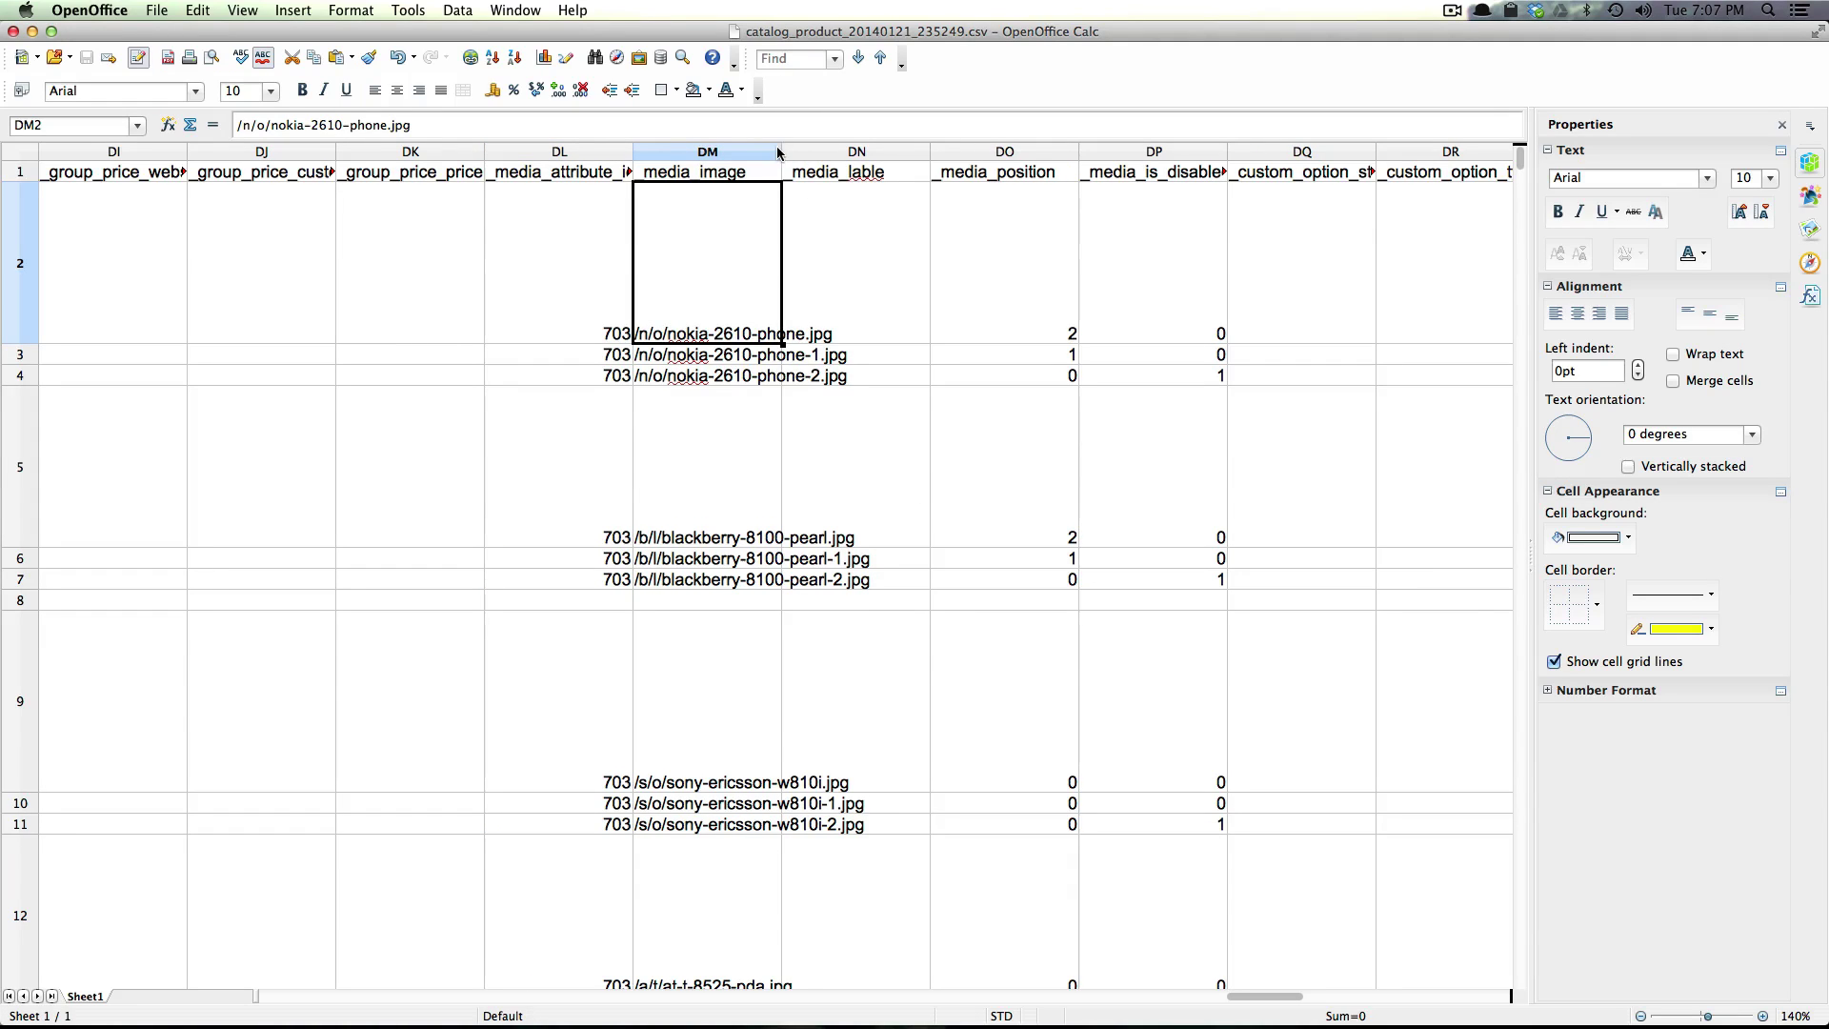
Widen the _media_image and _media_attribute_id columns and inspect the DM and DL values
{"action": "left_click_drag", "start_coordinate": [781, 150], "coordinate": [863, 145]}
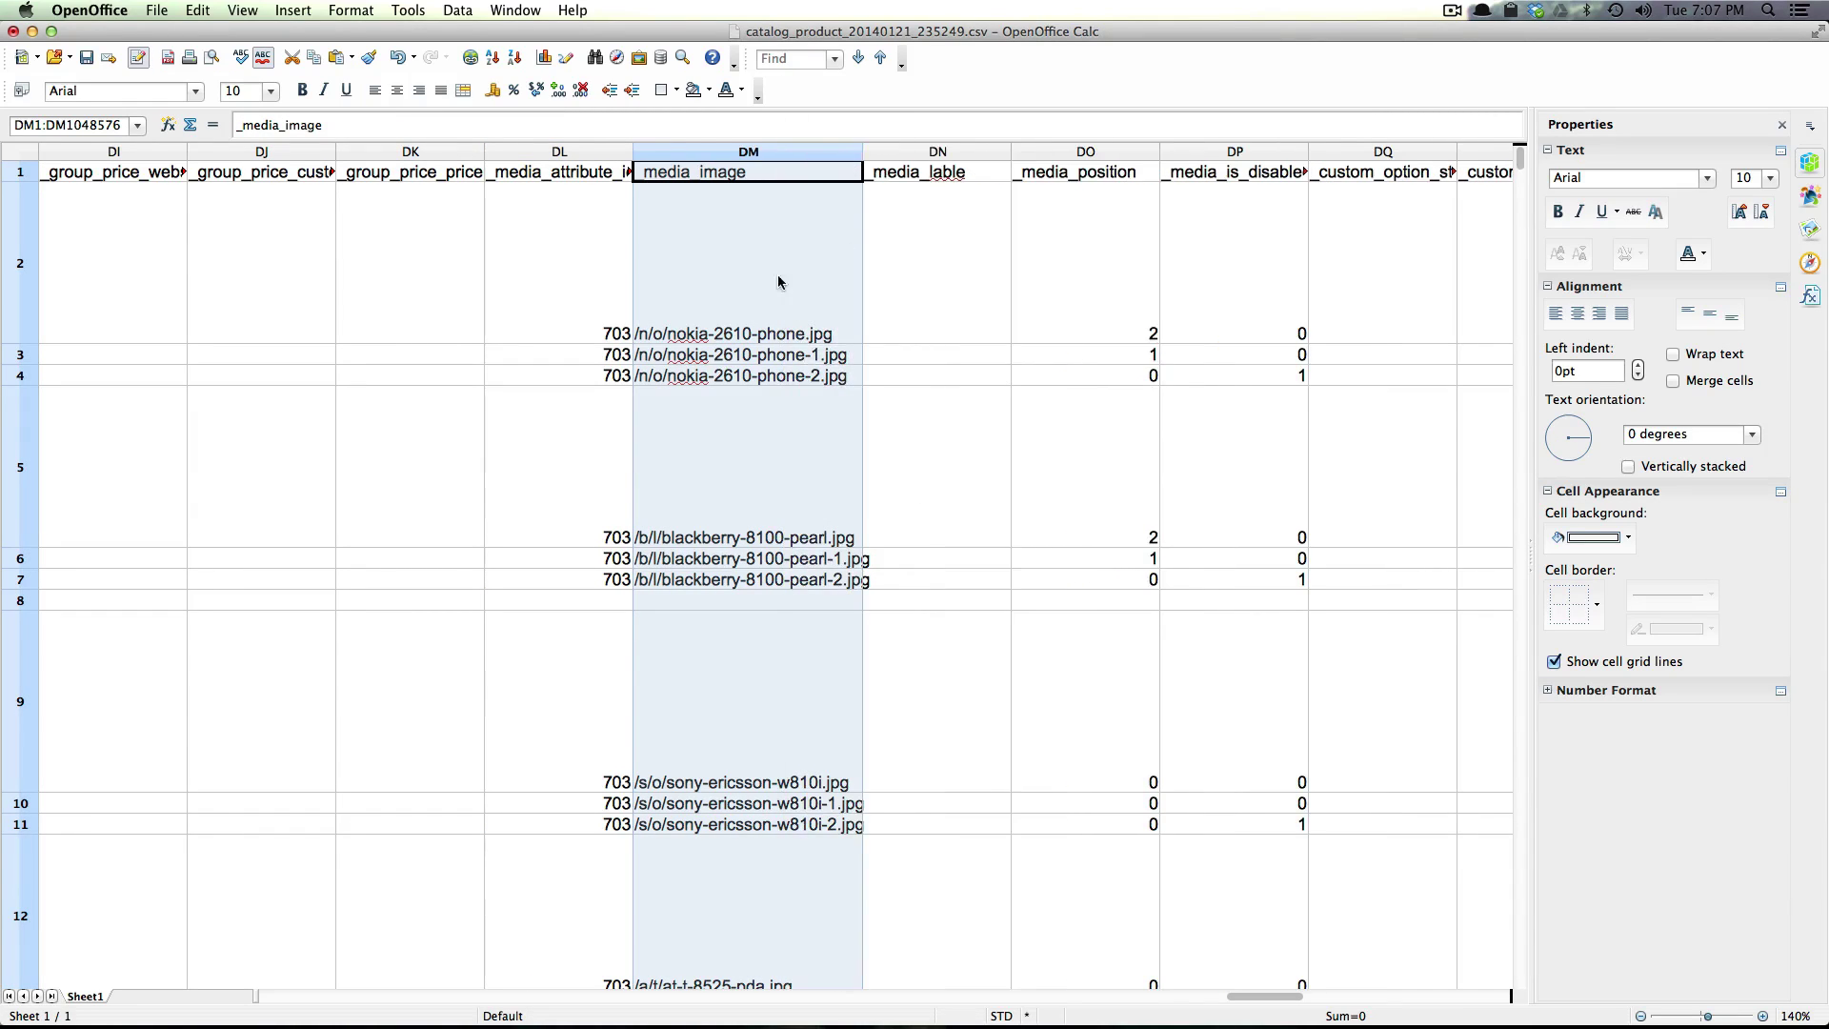
{"action": "left_click", "coordinate": [738, 303]}
{"action": "left_click", "coordinate": [742, 358]}
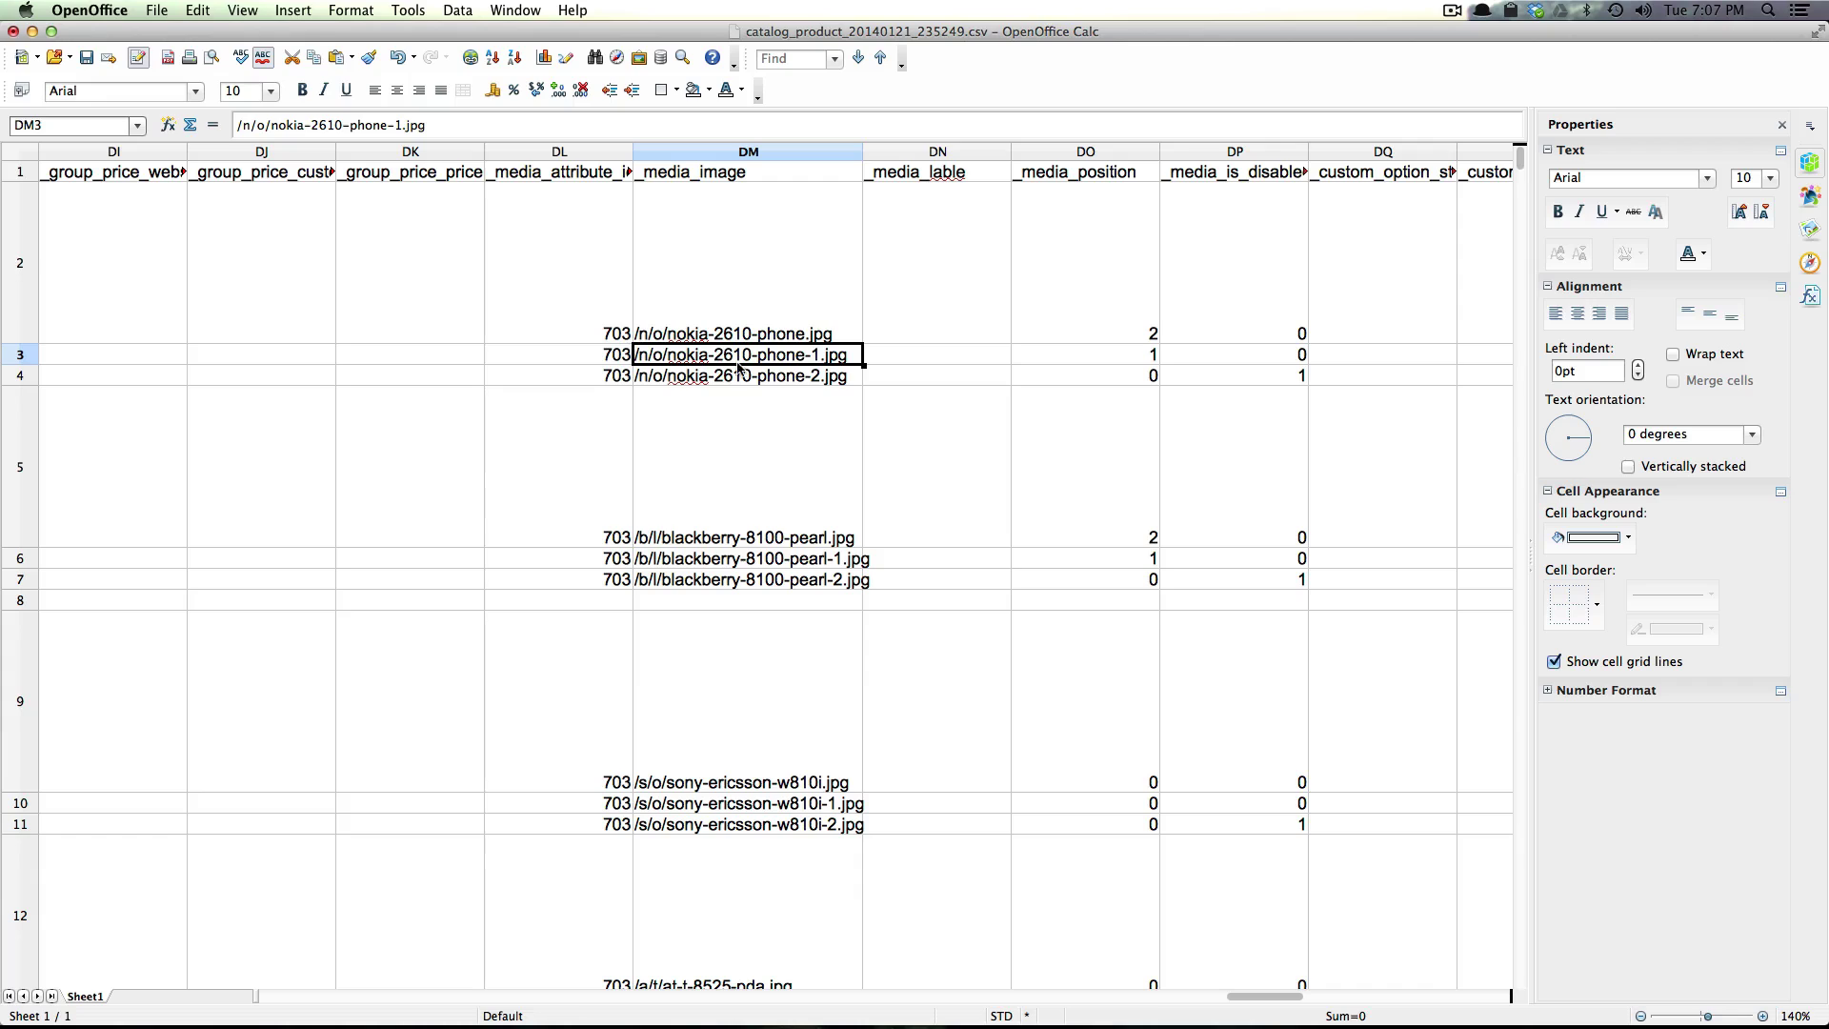
{"action": "left_click", "coordinate": [680, 338]}
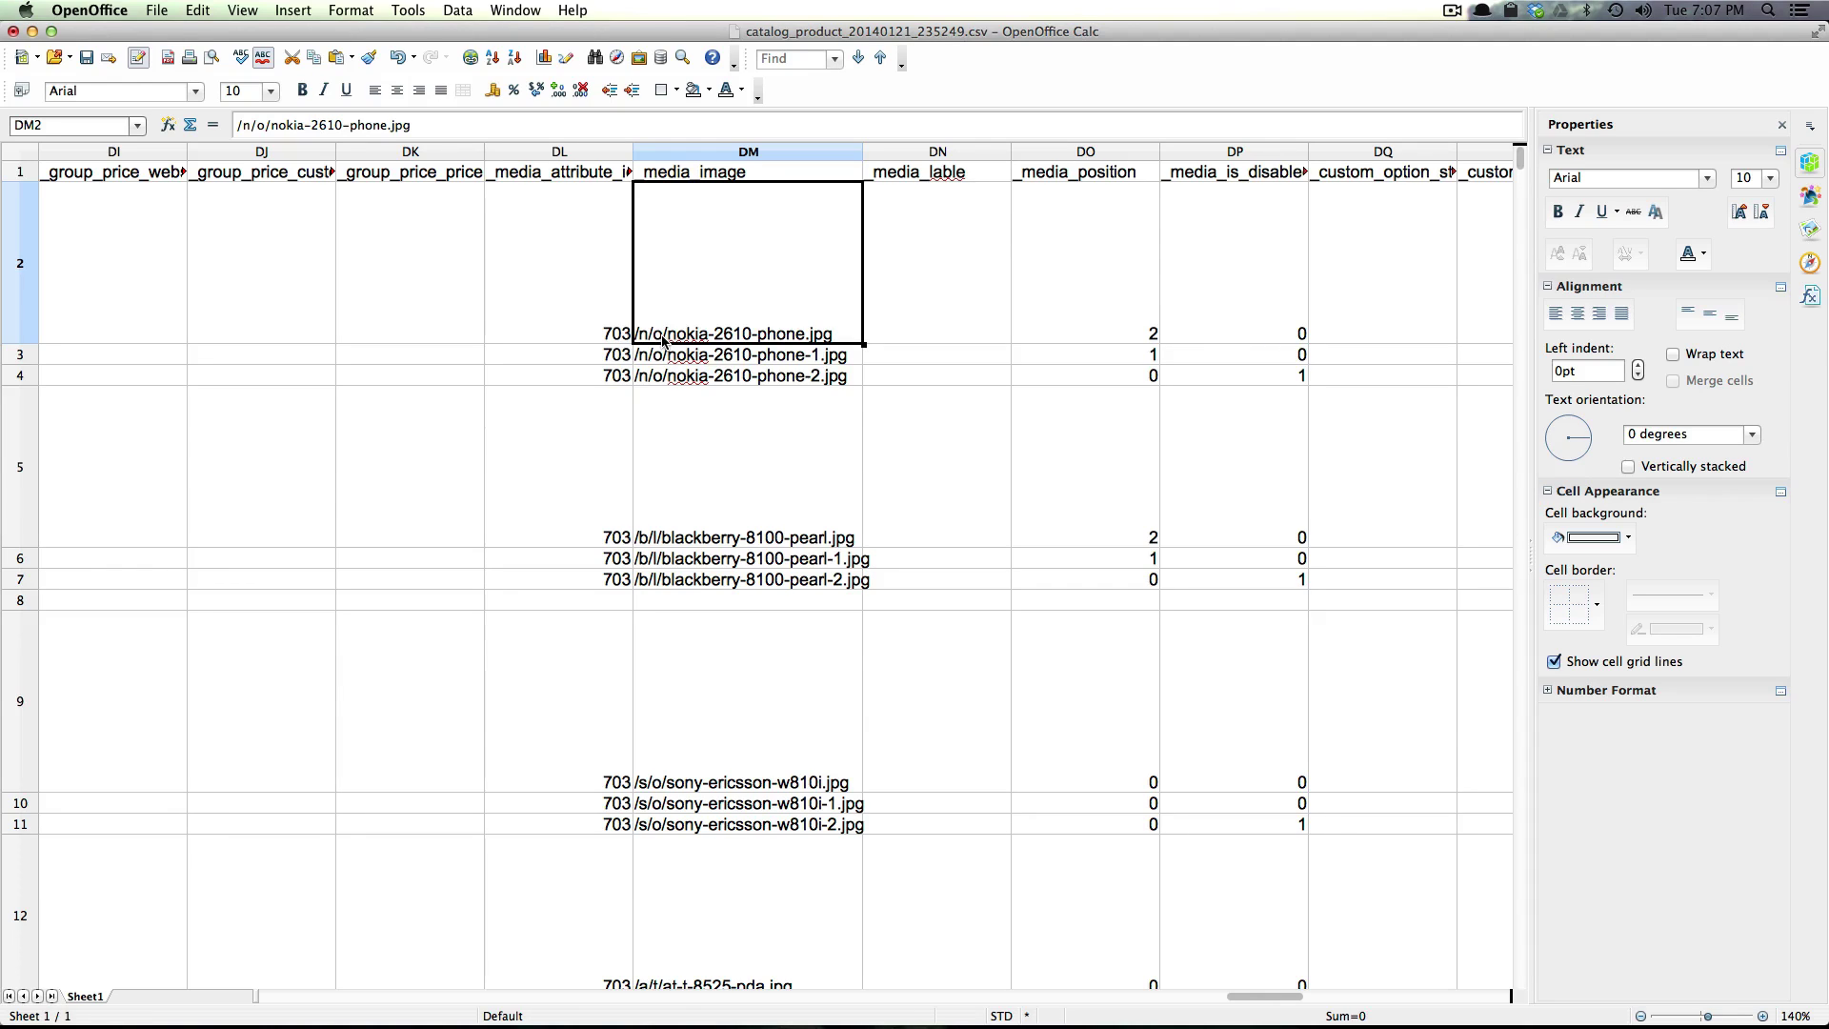
{"action": "left_click", "coordinate": [581, 323]}
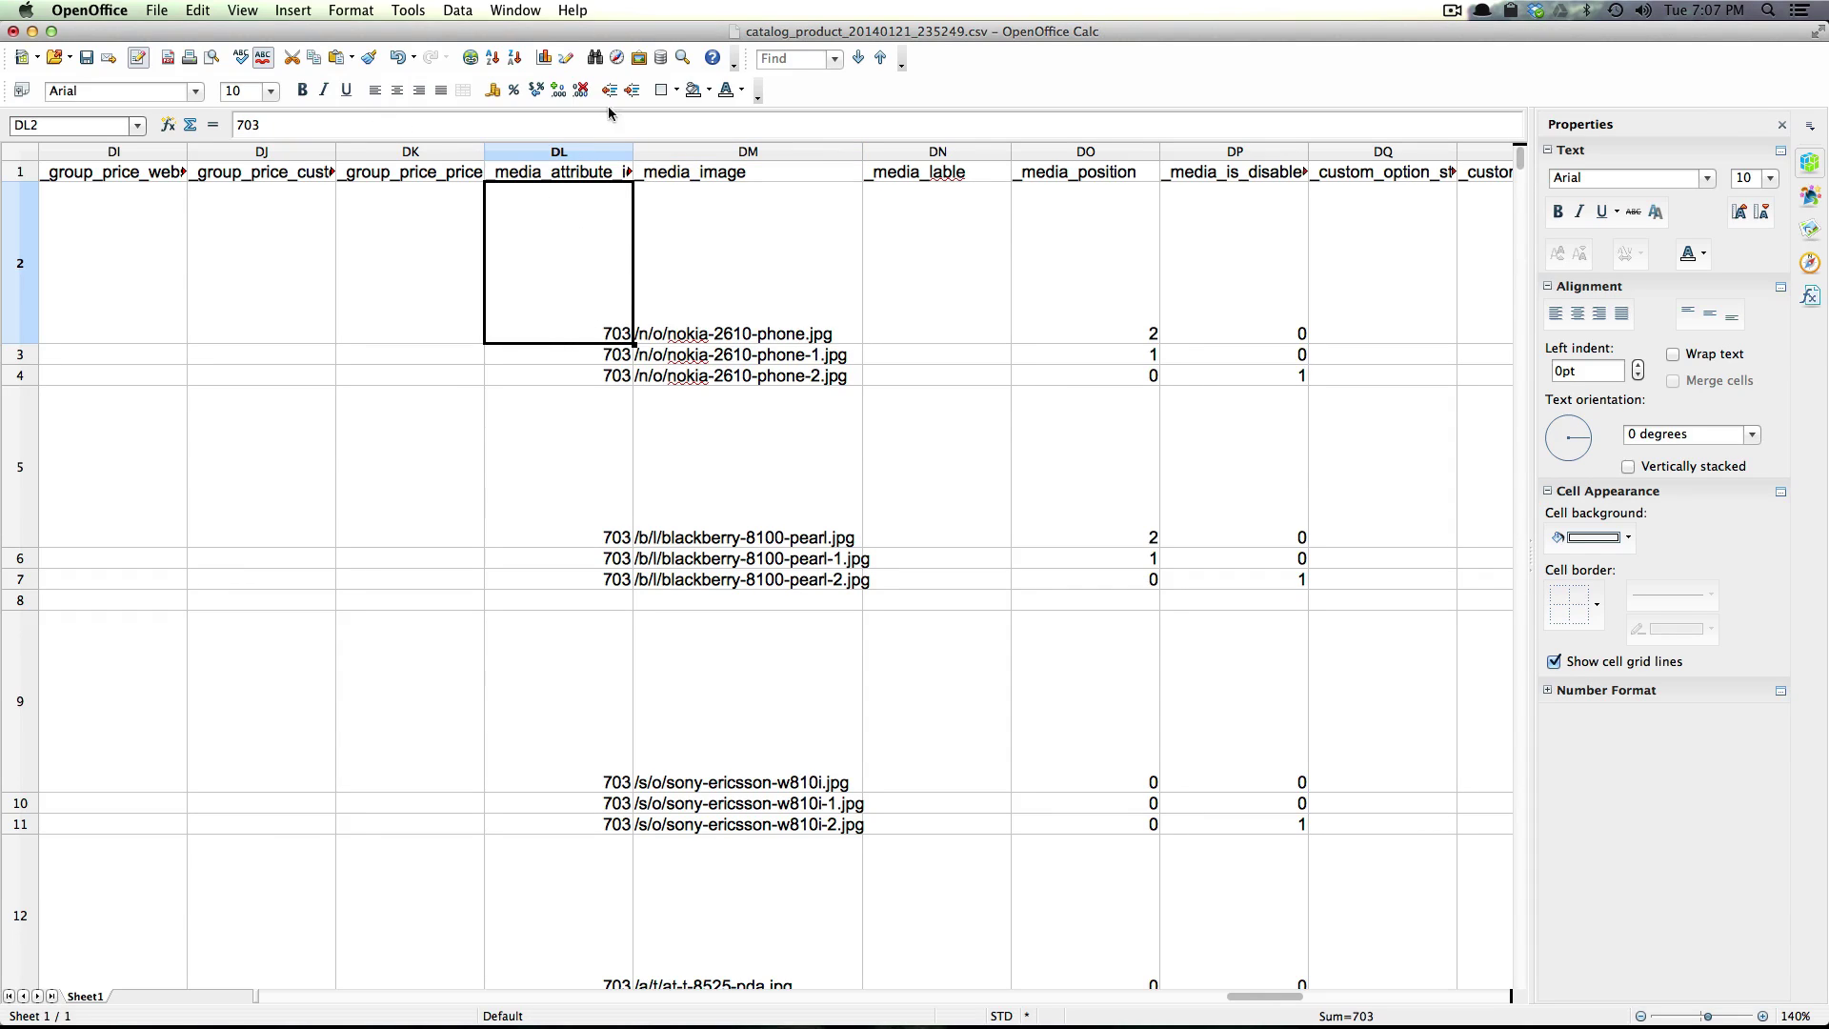
{"action": "double_click", "coordinate": [633, 152]}
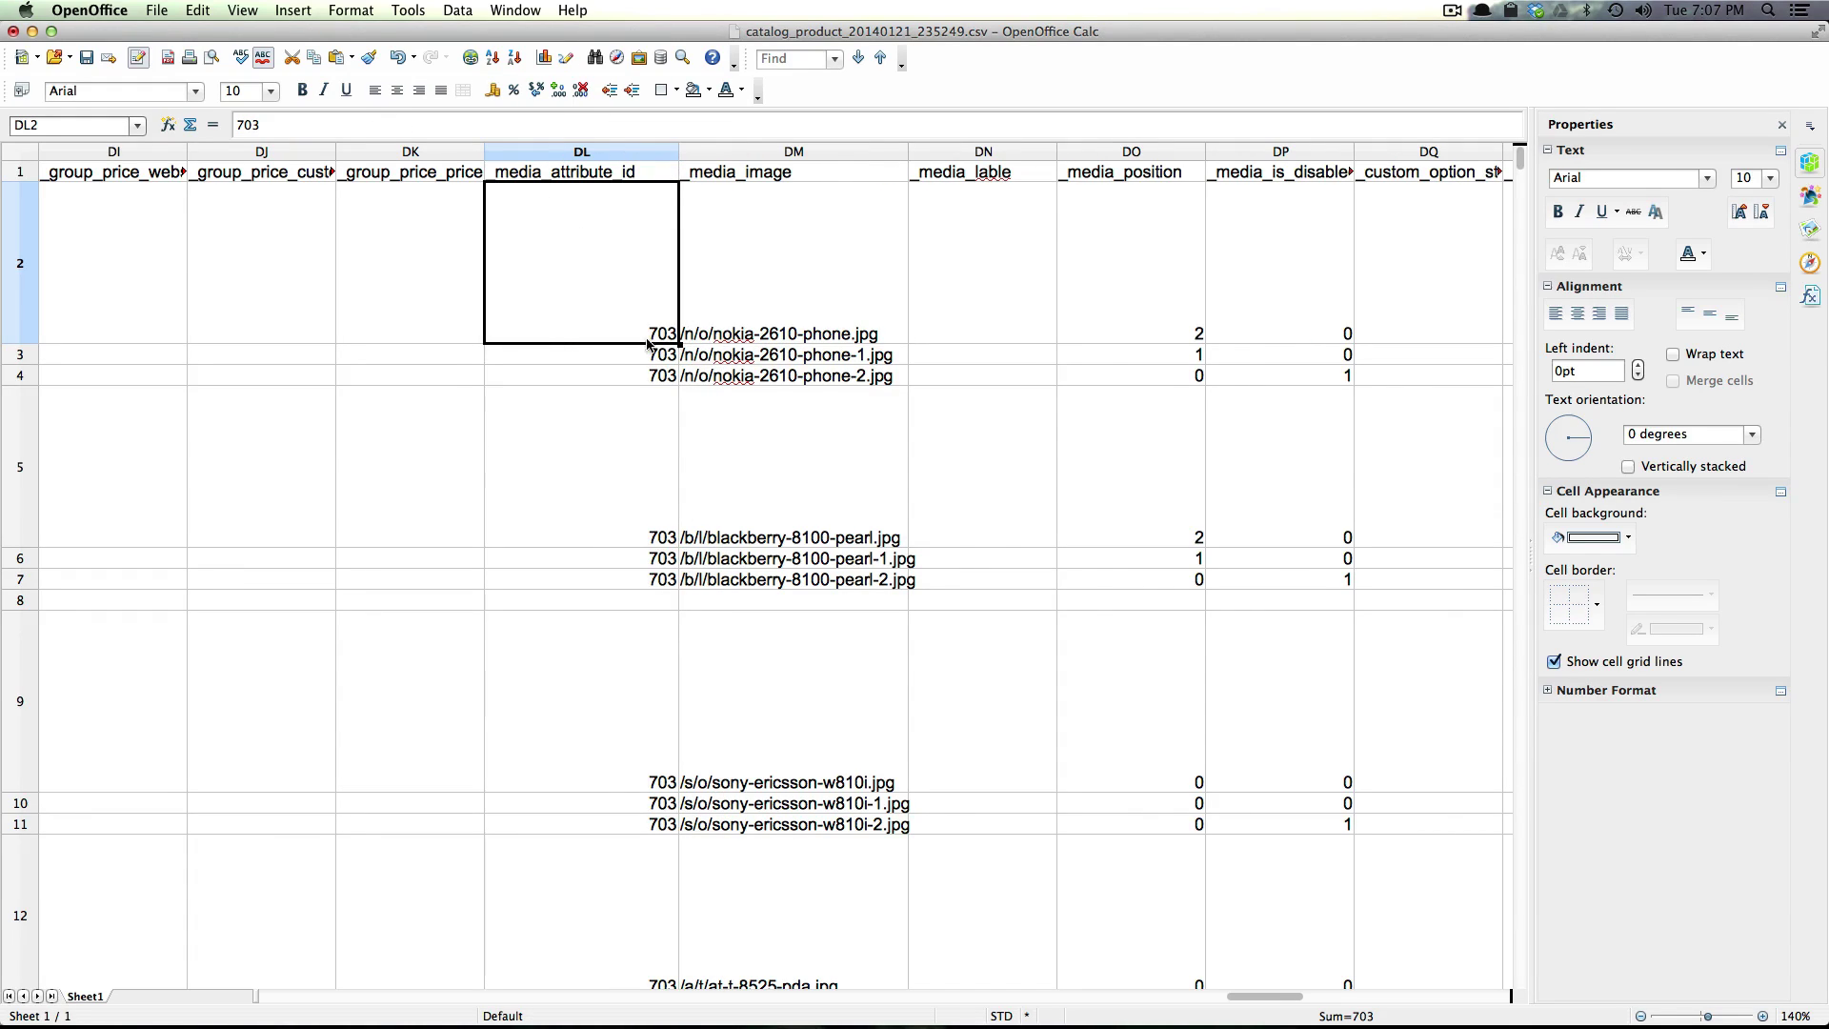
{"action": "left_click", "coordinate": [648, 353]}
Check positions 2, 1, 0 in DO2–DO4 and the disabled flags in DP2–DP4, then return to Magento
{"action": "left_click", "coordinate": [1095, 338]}
{"action": "left_click", "coordinate": [1242, 321]}
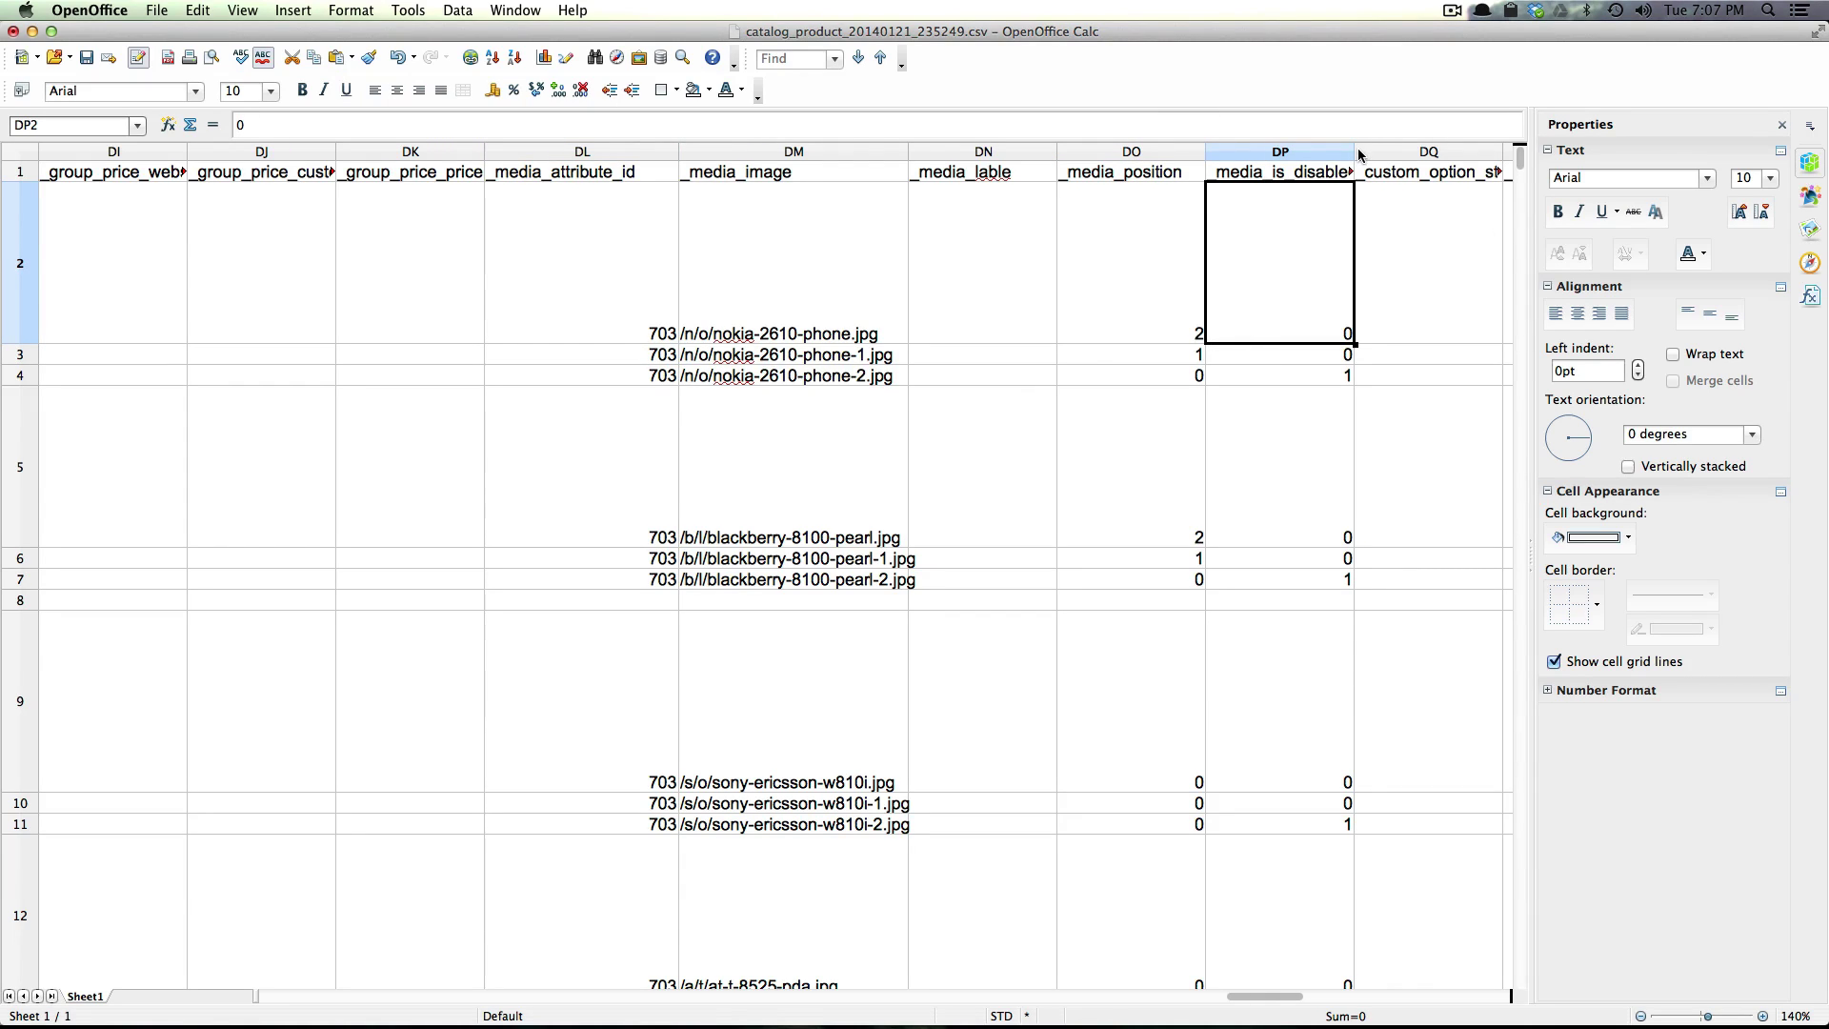
{"action": "left_click", "coordinate": [1326, 354]}
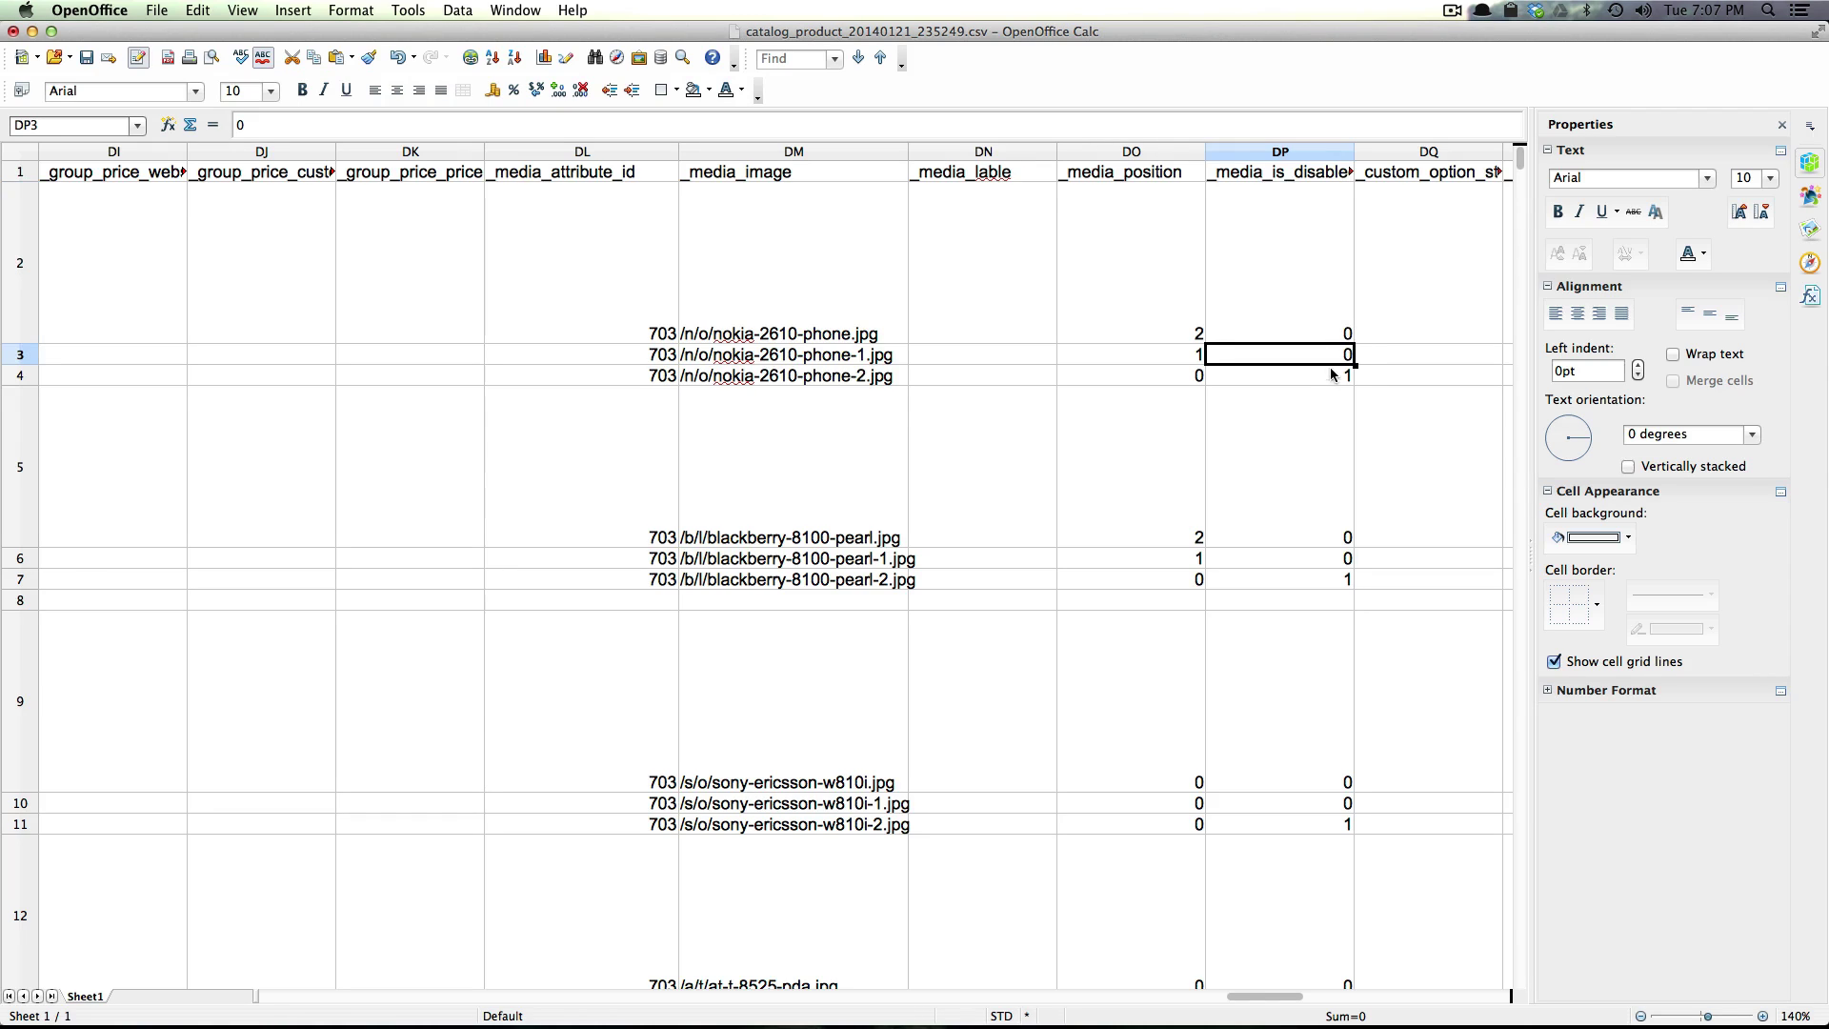
{"action": "left_click", "coordinate": [1332, 378]}
{"action": "left_click", "coordinate": [1298, 354]}
{"action": "left_click", "coordinate": [1134, 358]}
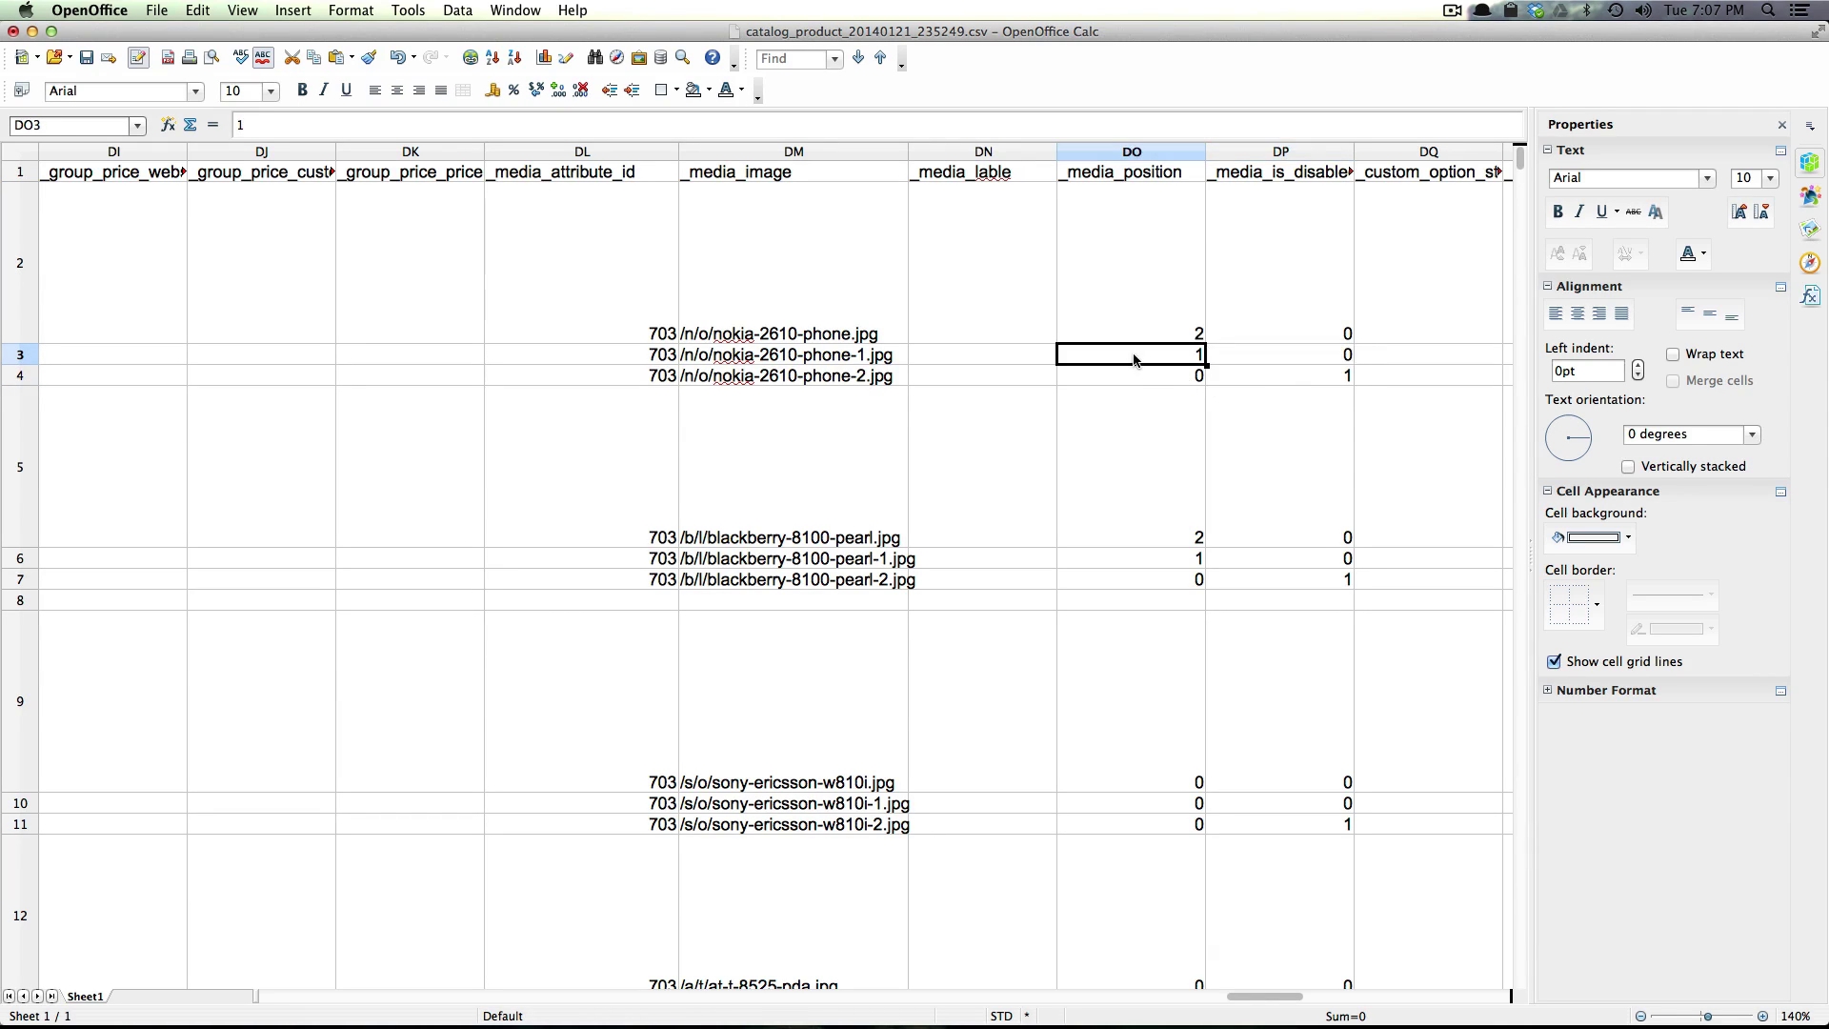
{"action": "left_click", "coordinate": [1157, 333]}
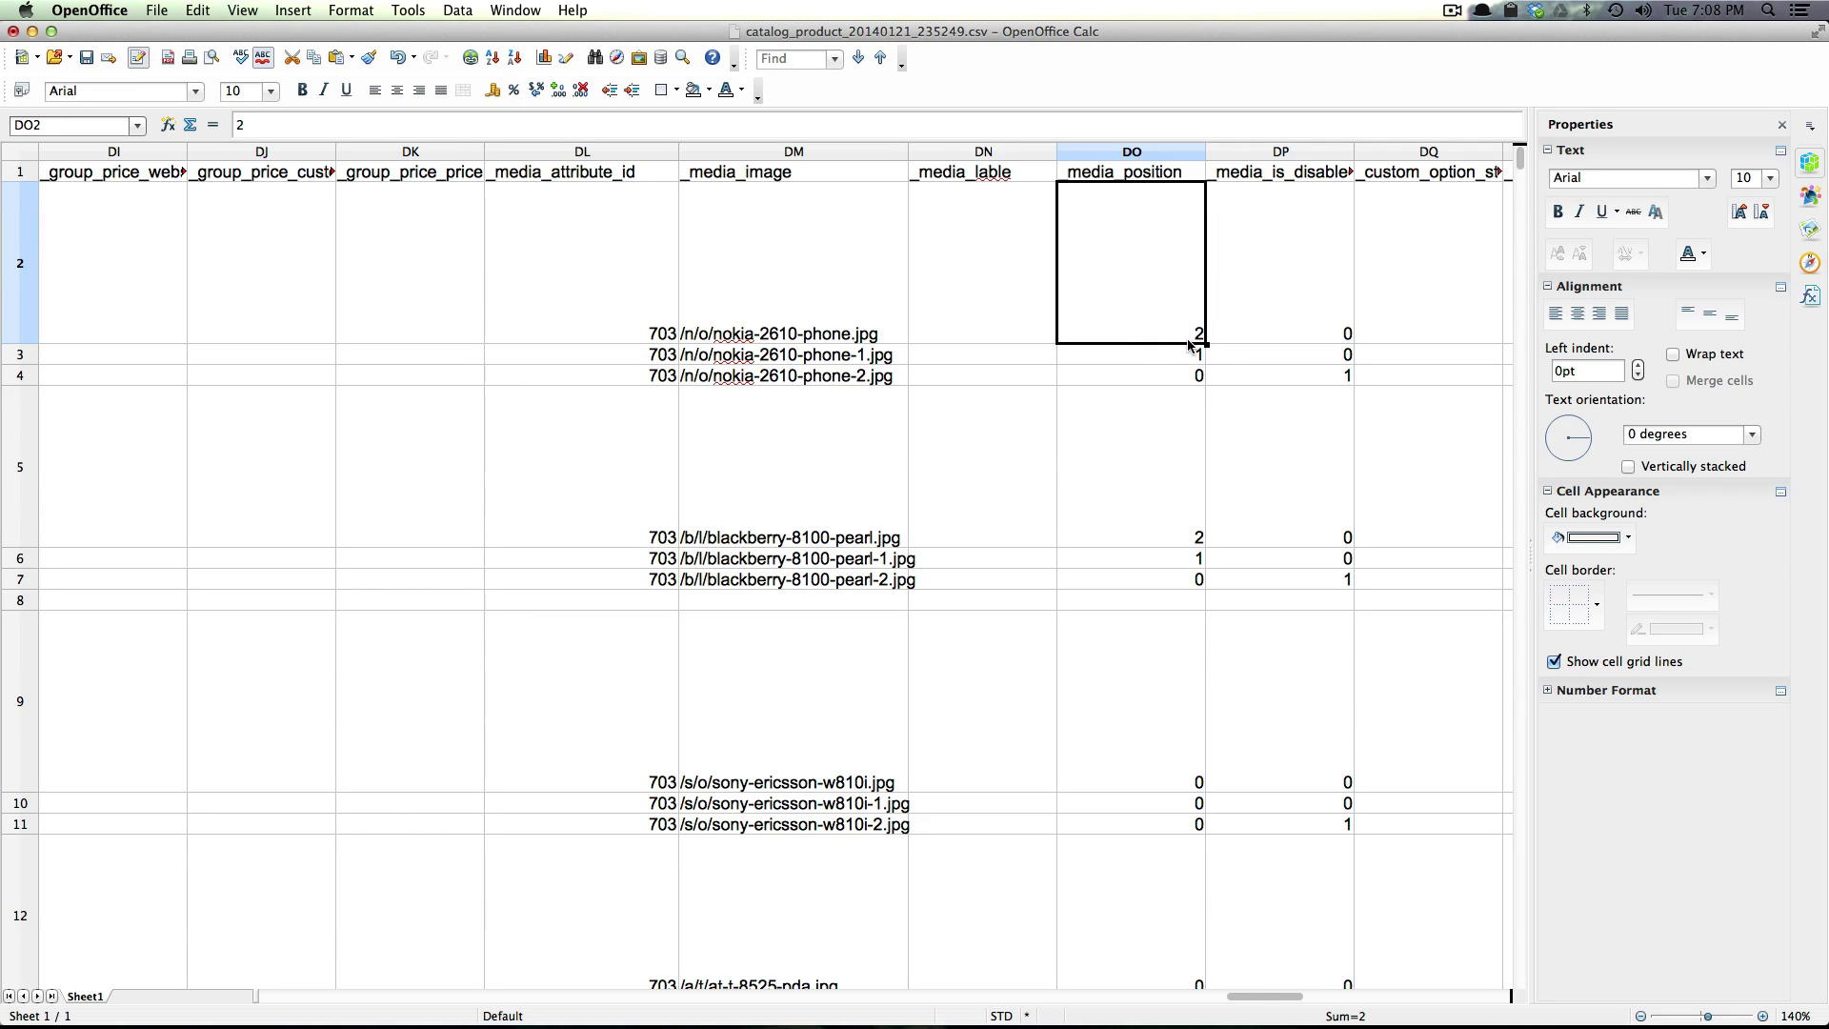
{"action": "left_click", "coordinate": [1193, 359]}
{"action": "left_click", "coordinate": [1186, 381]}
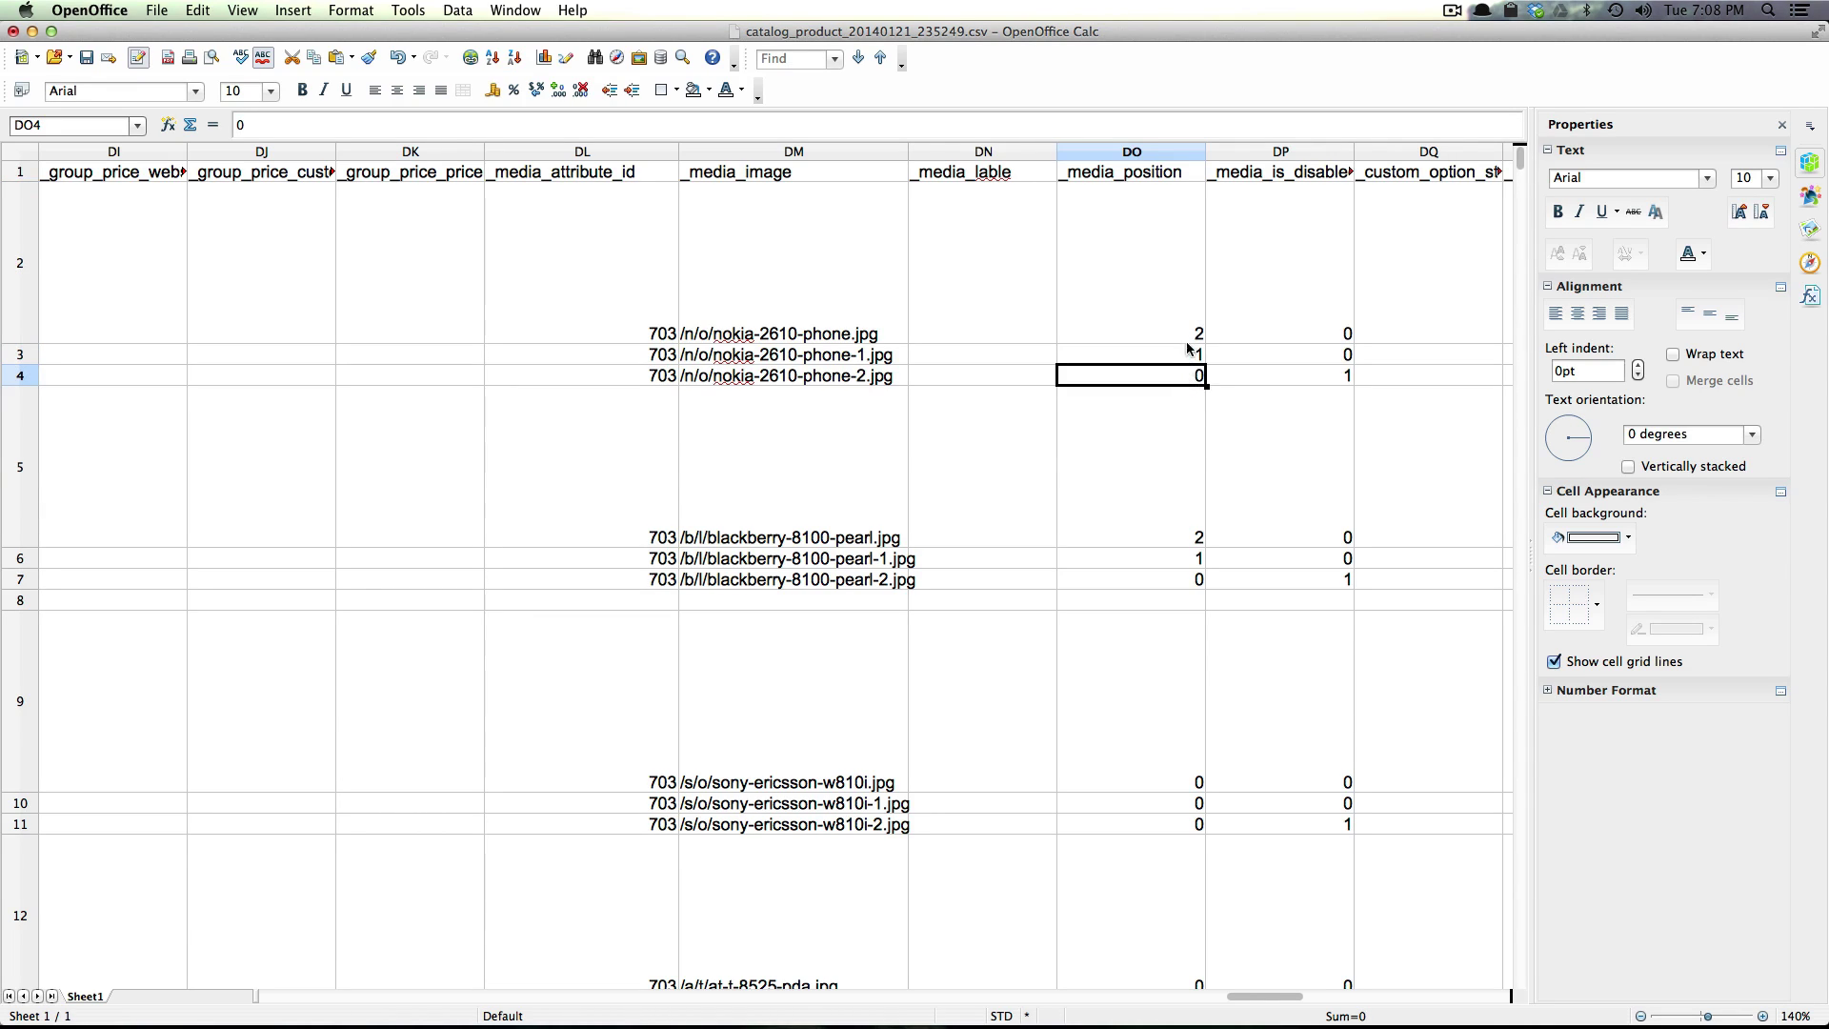
{"action": "key", "text": "Right"}
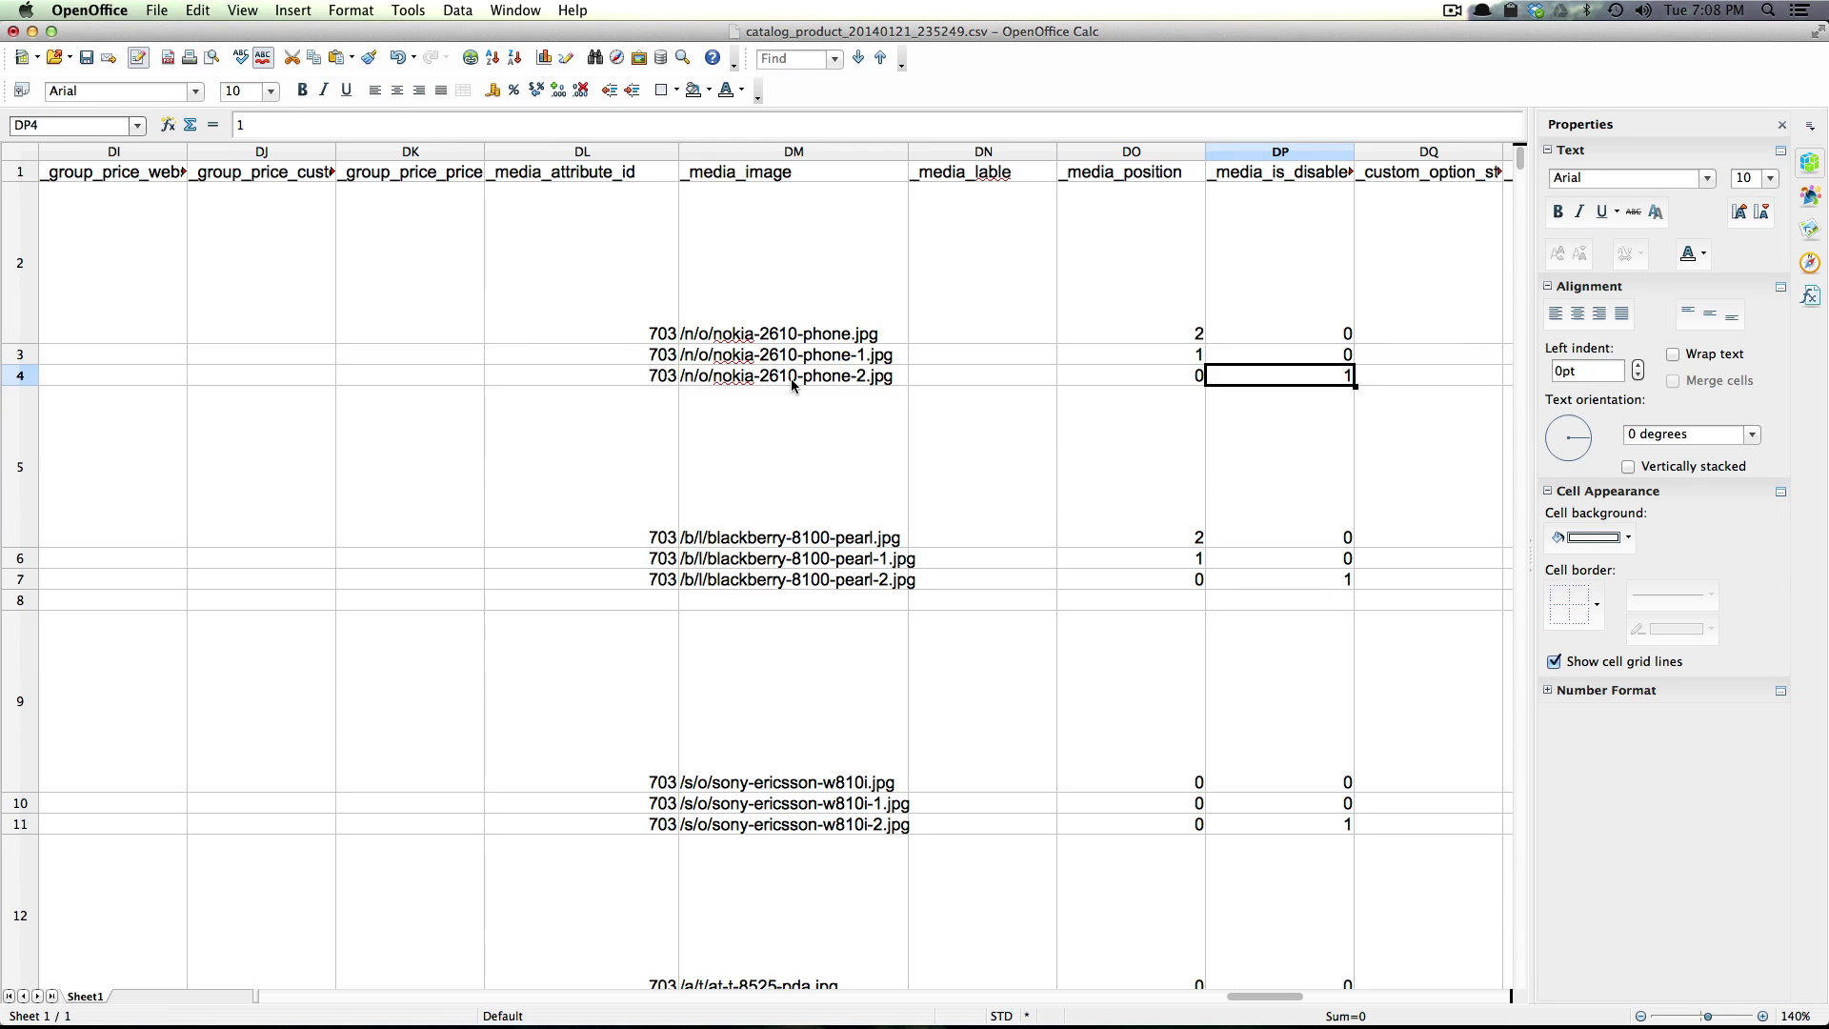
{"action": "key", "text": "Left"}
{"action": "key", "text": "Left"}
{"action": "key", "text": "Left"}
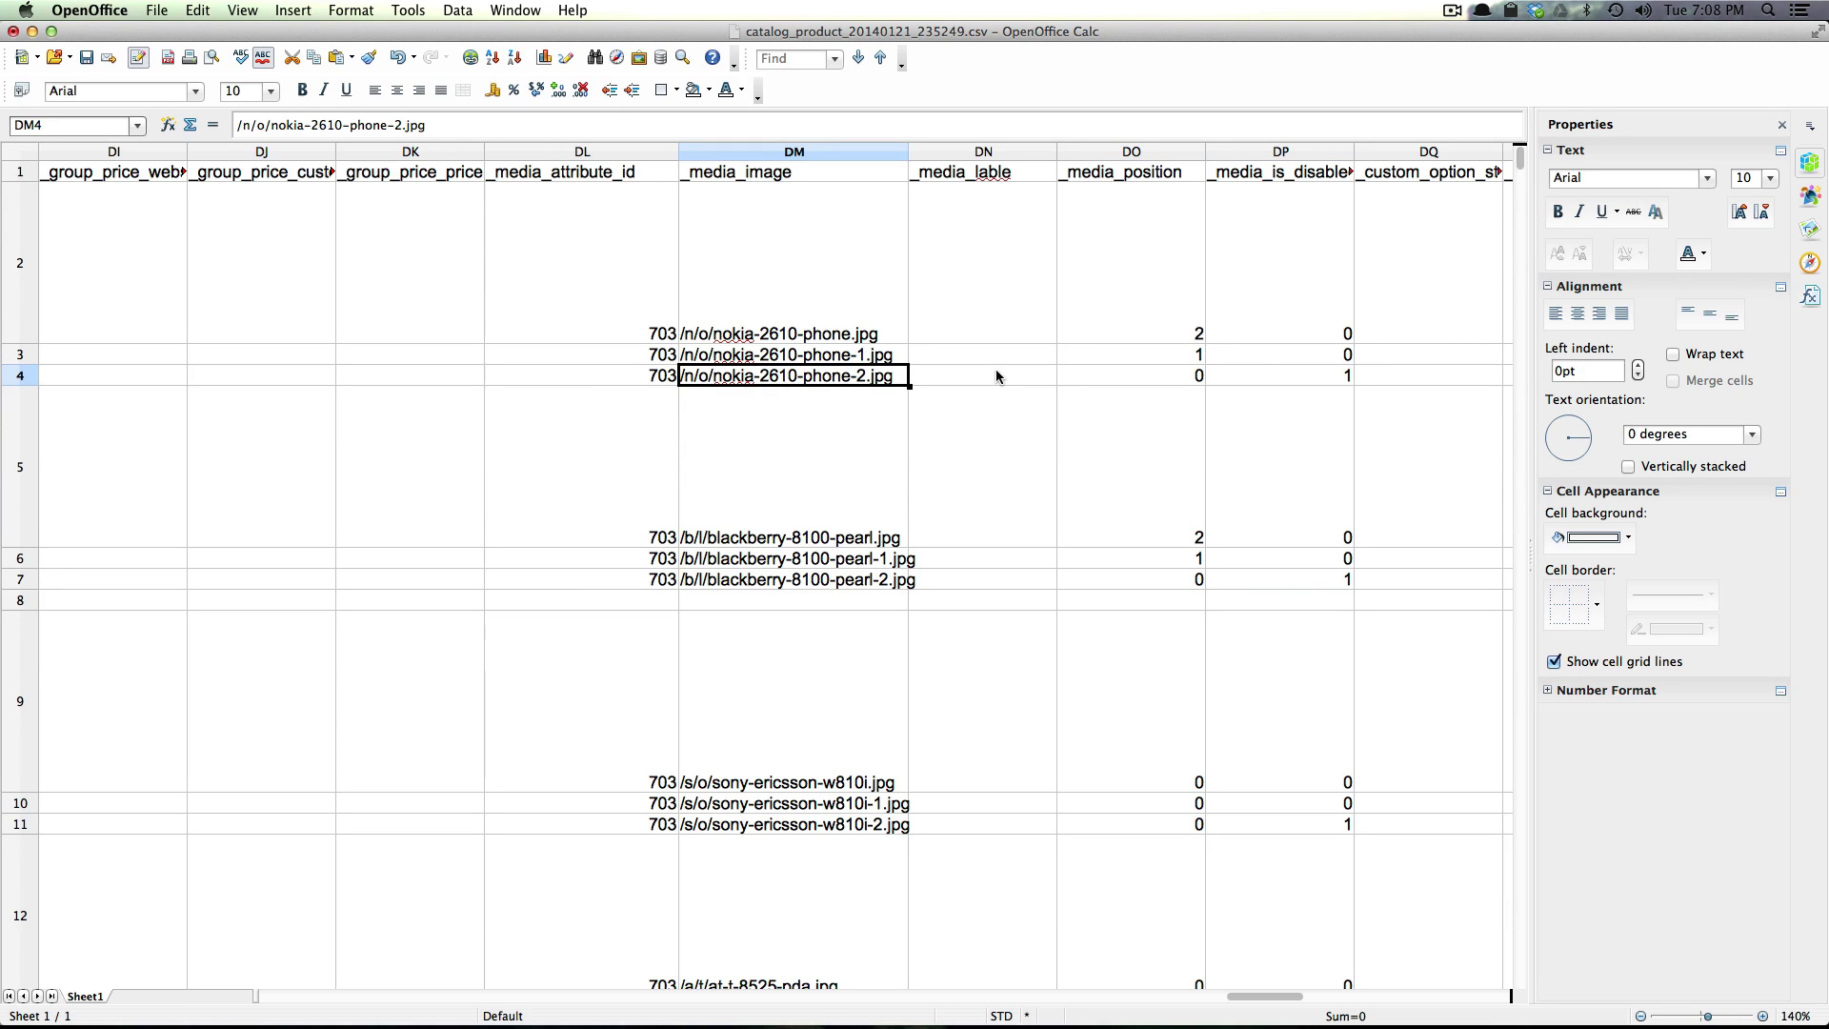
{"action": "key", "text": "super+Tab"}
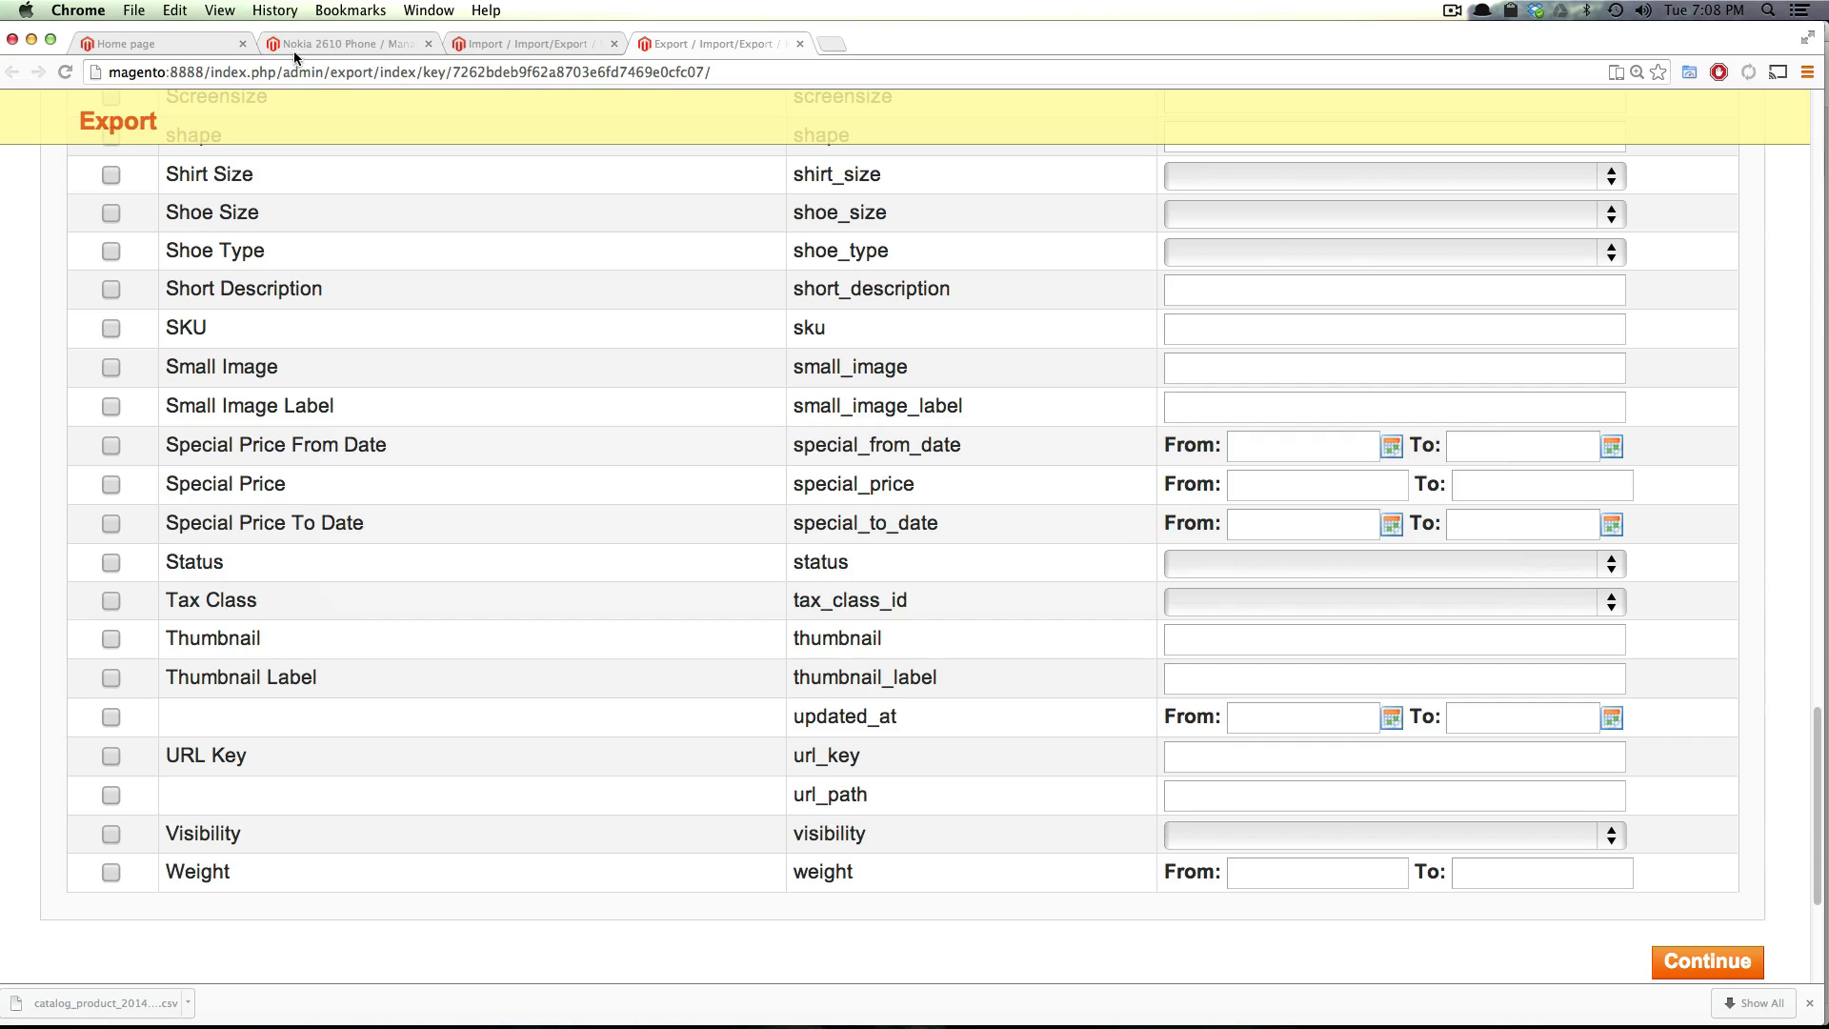
Open the nokia-2610-phone-2.jpg product image in its own tab, view it, then close it
{"action": "left_click", "coordinate": [336, 43]}
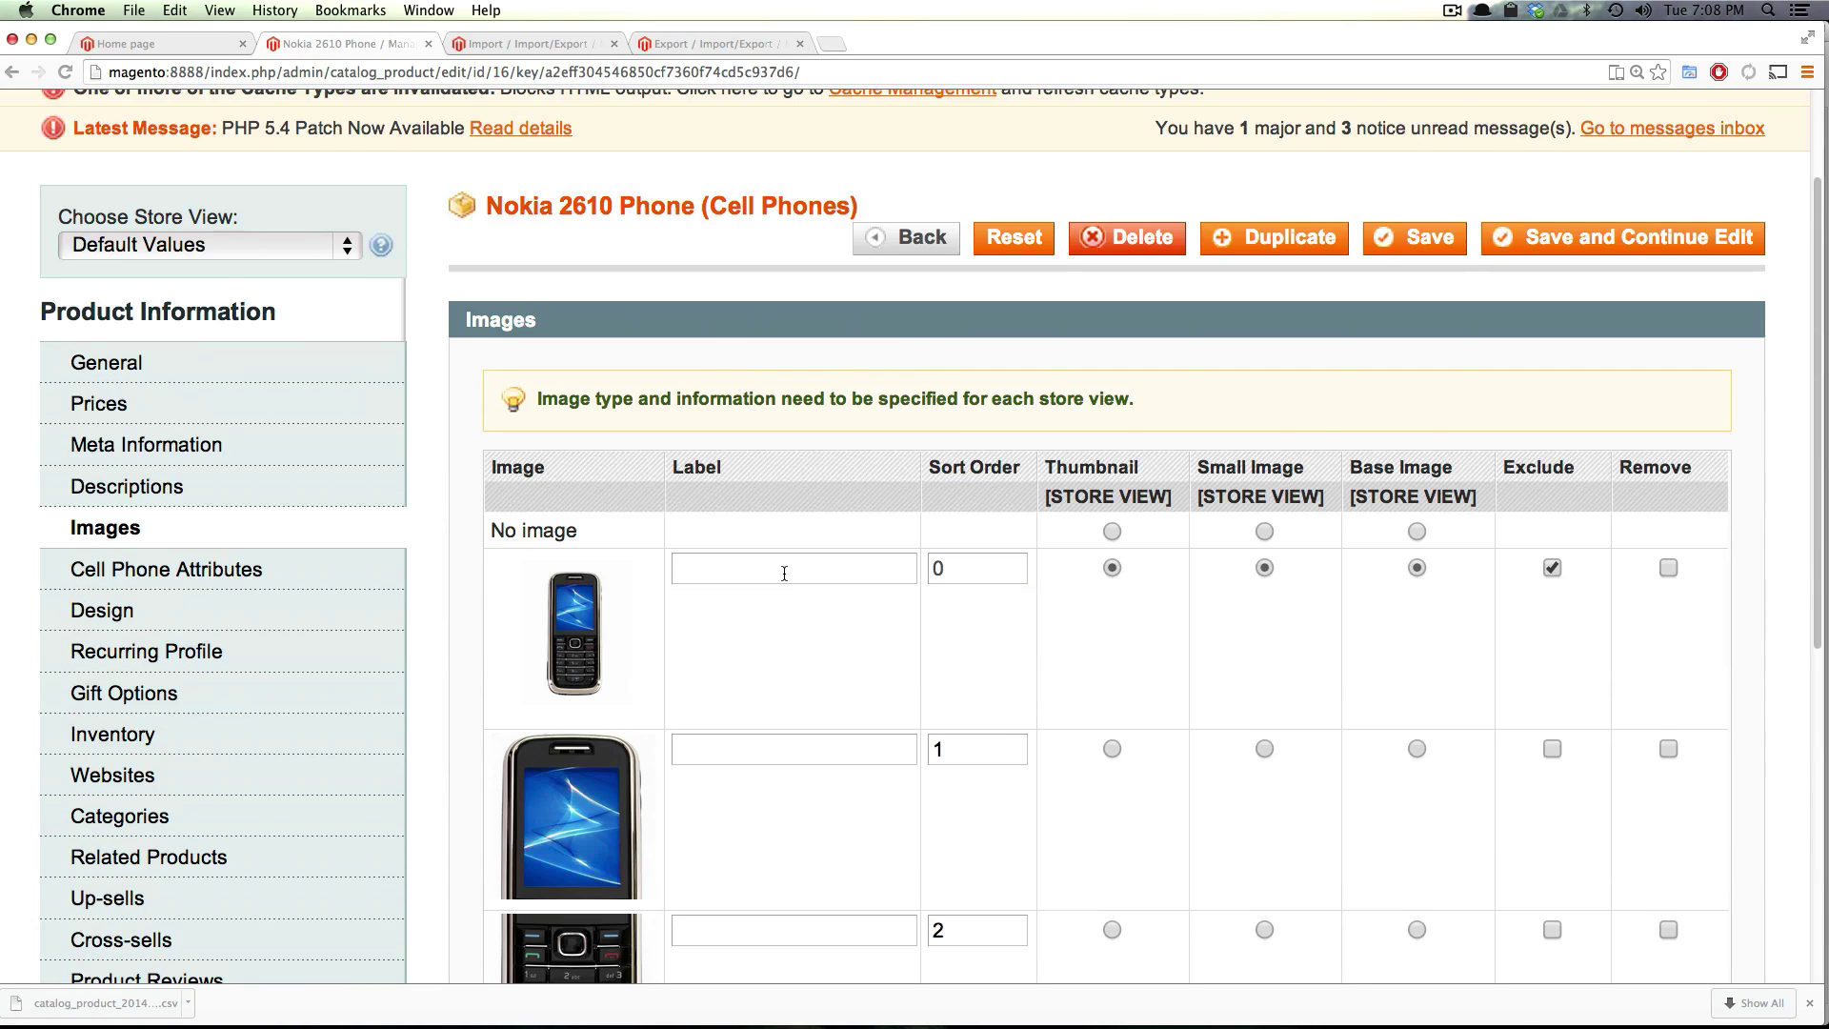
{"action": "scroll", "coordinate": [686, 476], "scroll_direction": "down", "scroll_amount": 15}
{"action": "scroll", "coordinate": [667, 485], "scroll_direction": "up", "scroll_amount": 20}
{"action": "scroll", "coordinate": [636, 507], "scroll_direction": "down", "scroll_amount": 3}
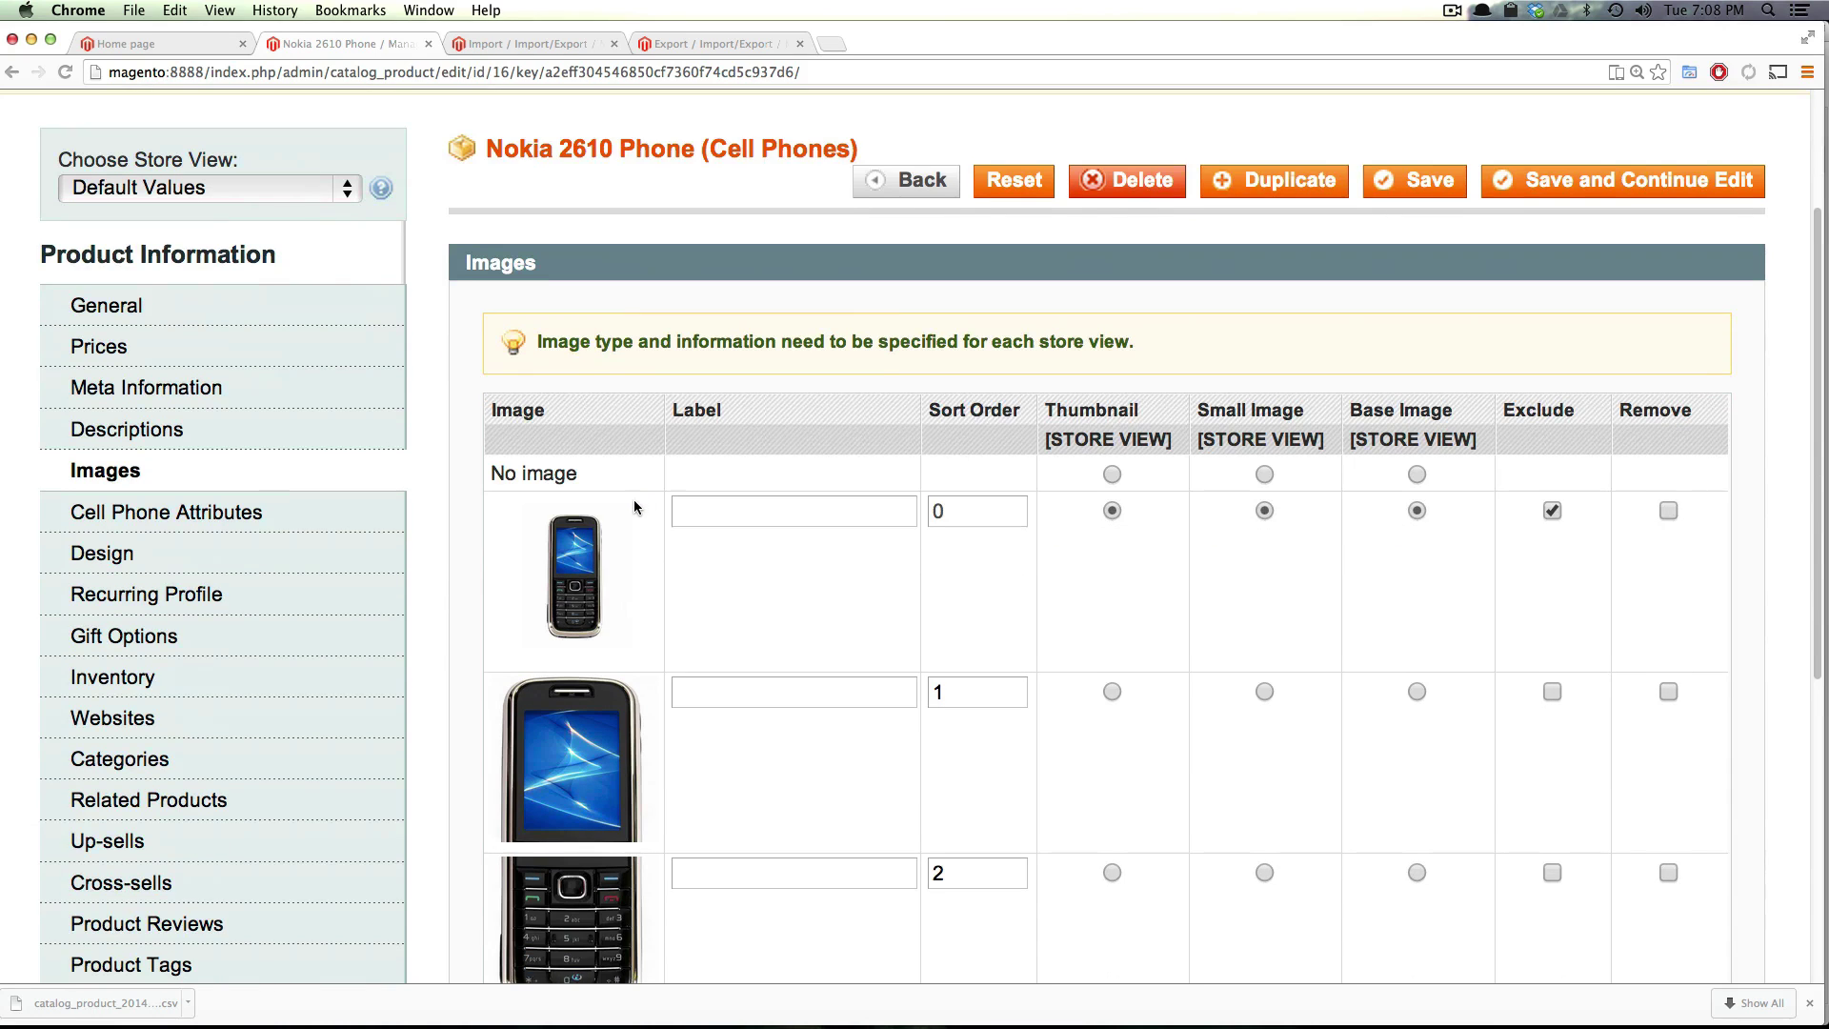
{"action": "scroll", "coordinate": [635, 506], "scroll_direction": "down", "scroll_amount": 1}
{"action": "right_click", "coordinate": [602, 529]}
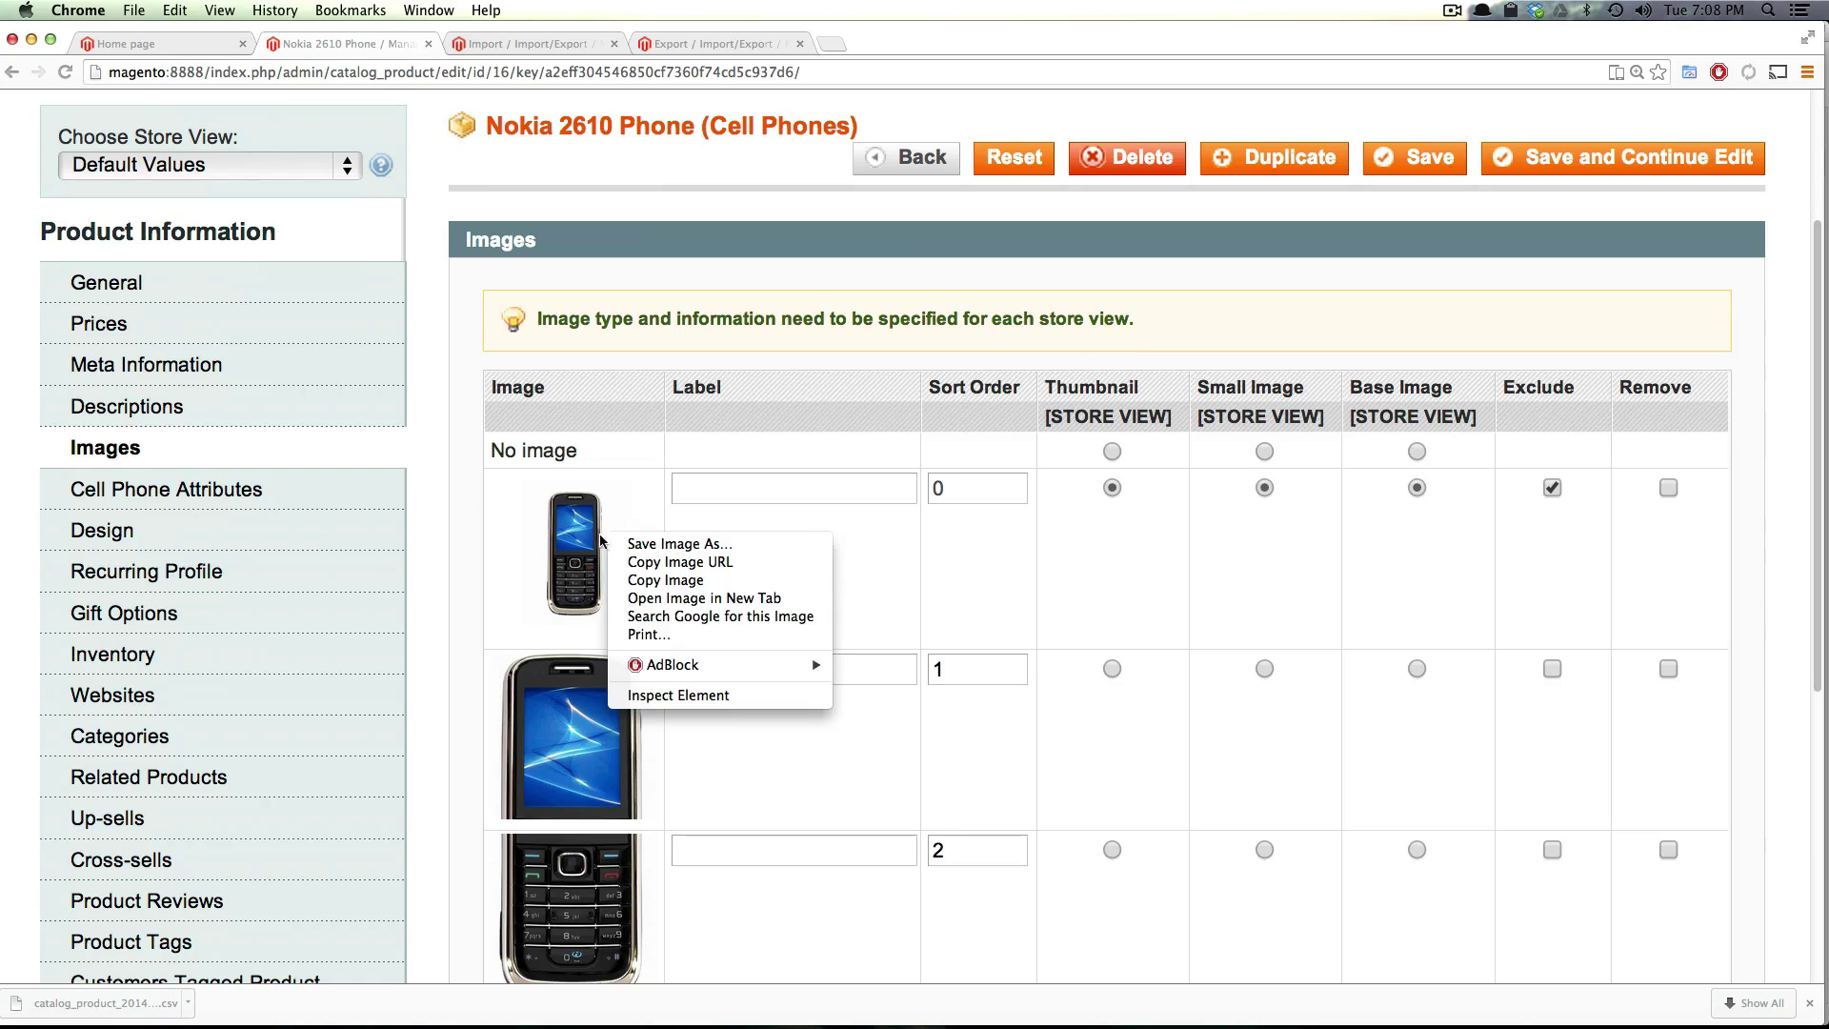
{"action": "right_click", "coordinate": [562, 532]}
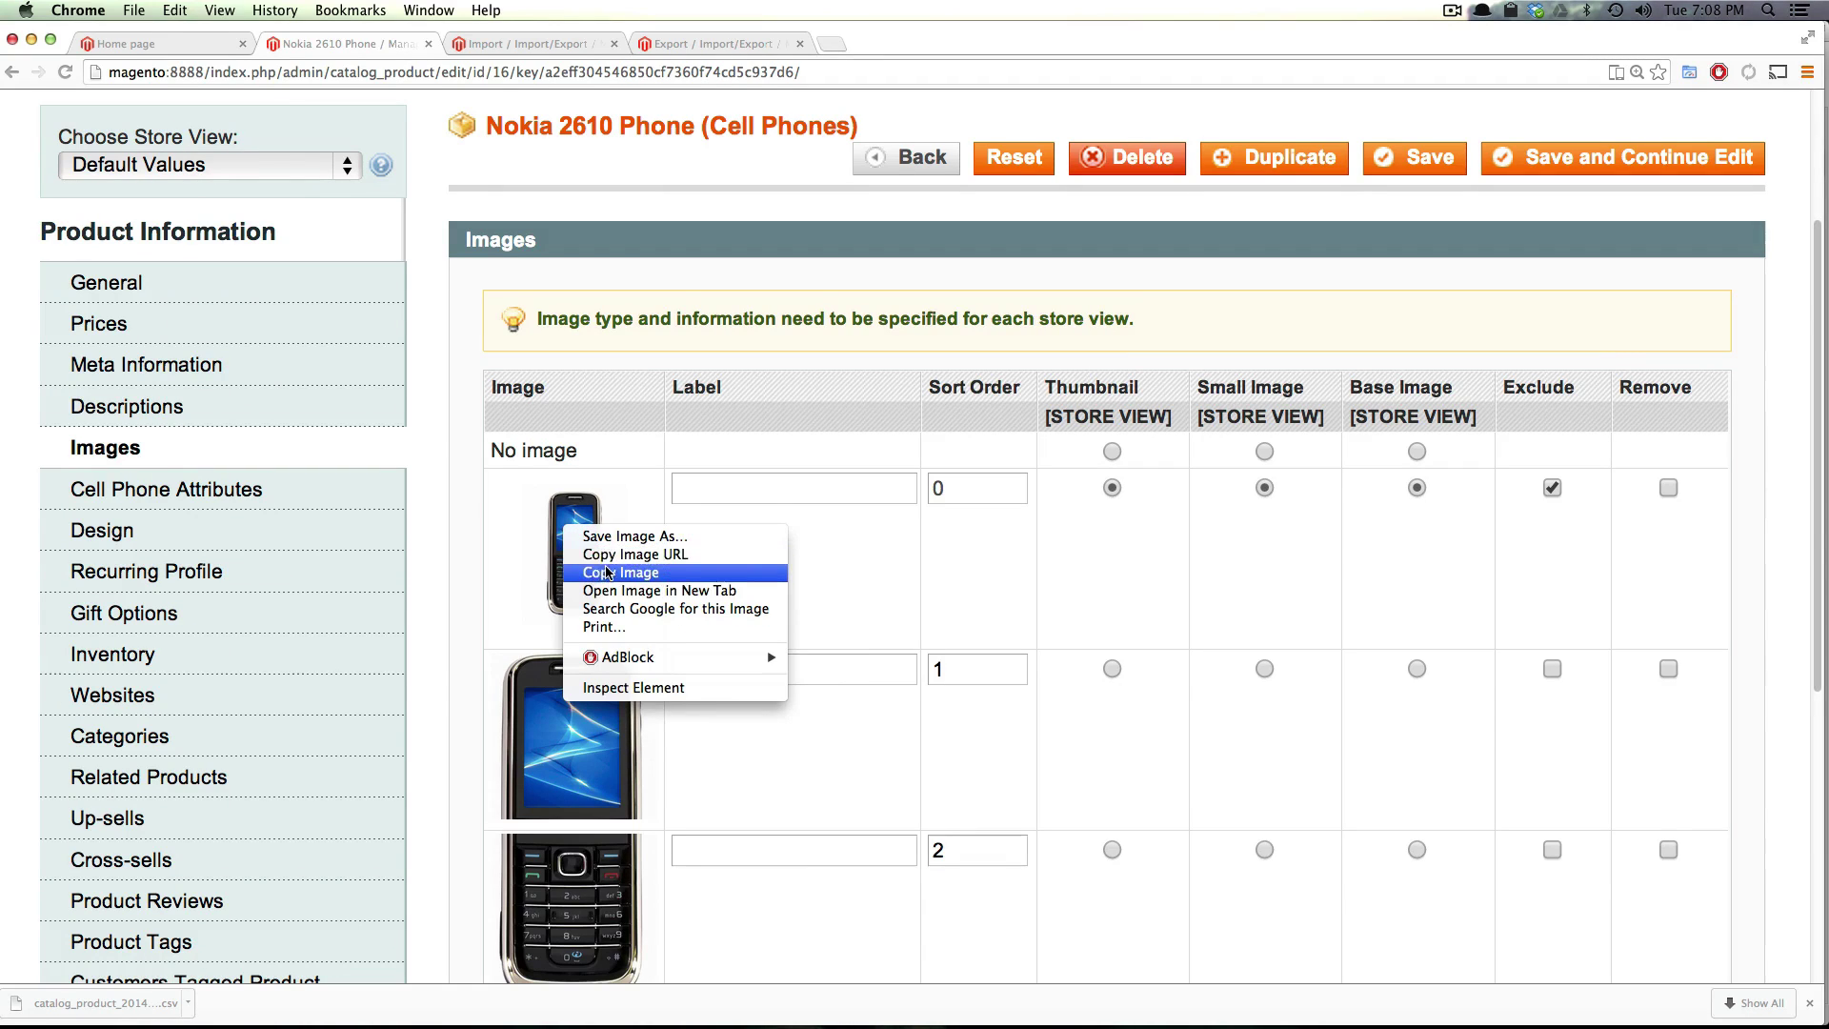
{"action": "left_click", "coordinate": [654, 591]}
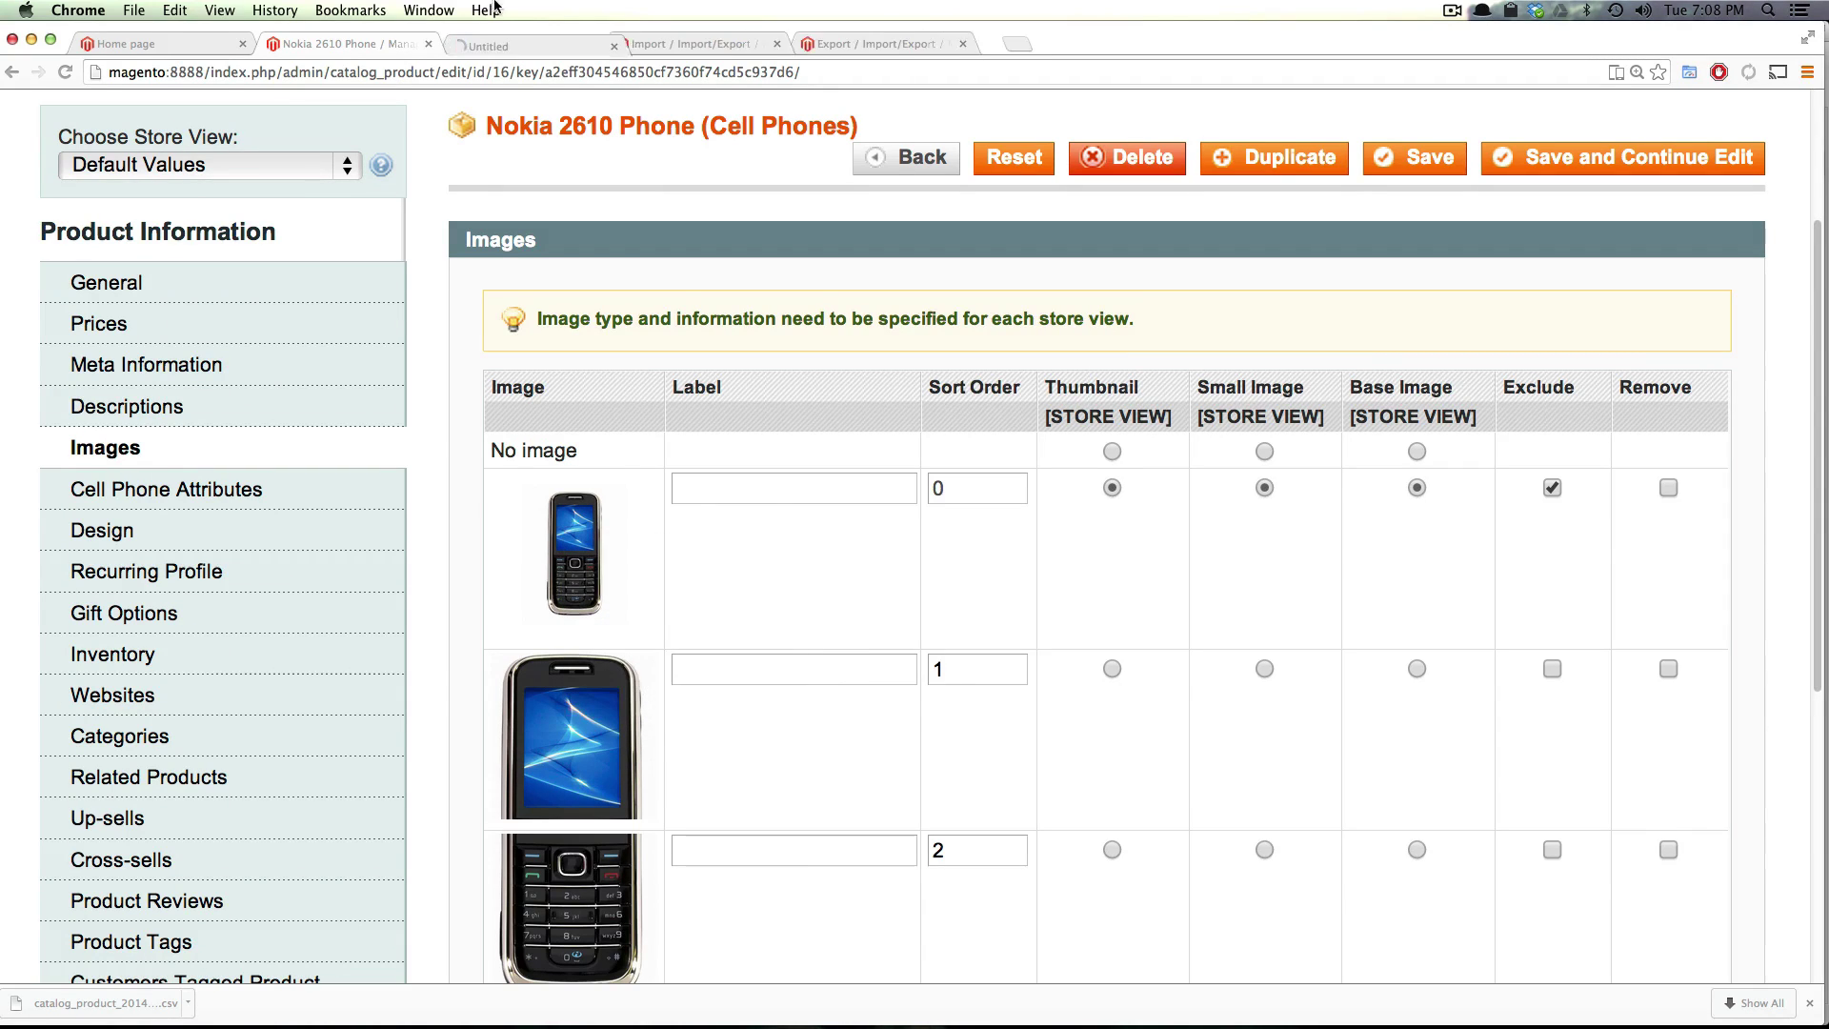
{"action": "left_click", "coordinate": [516, 43]}
{"action": "left_click_drag", "start_coordinate": [484, 73], "coordinate": [566, 72]}
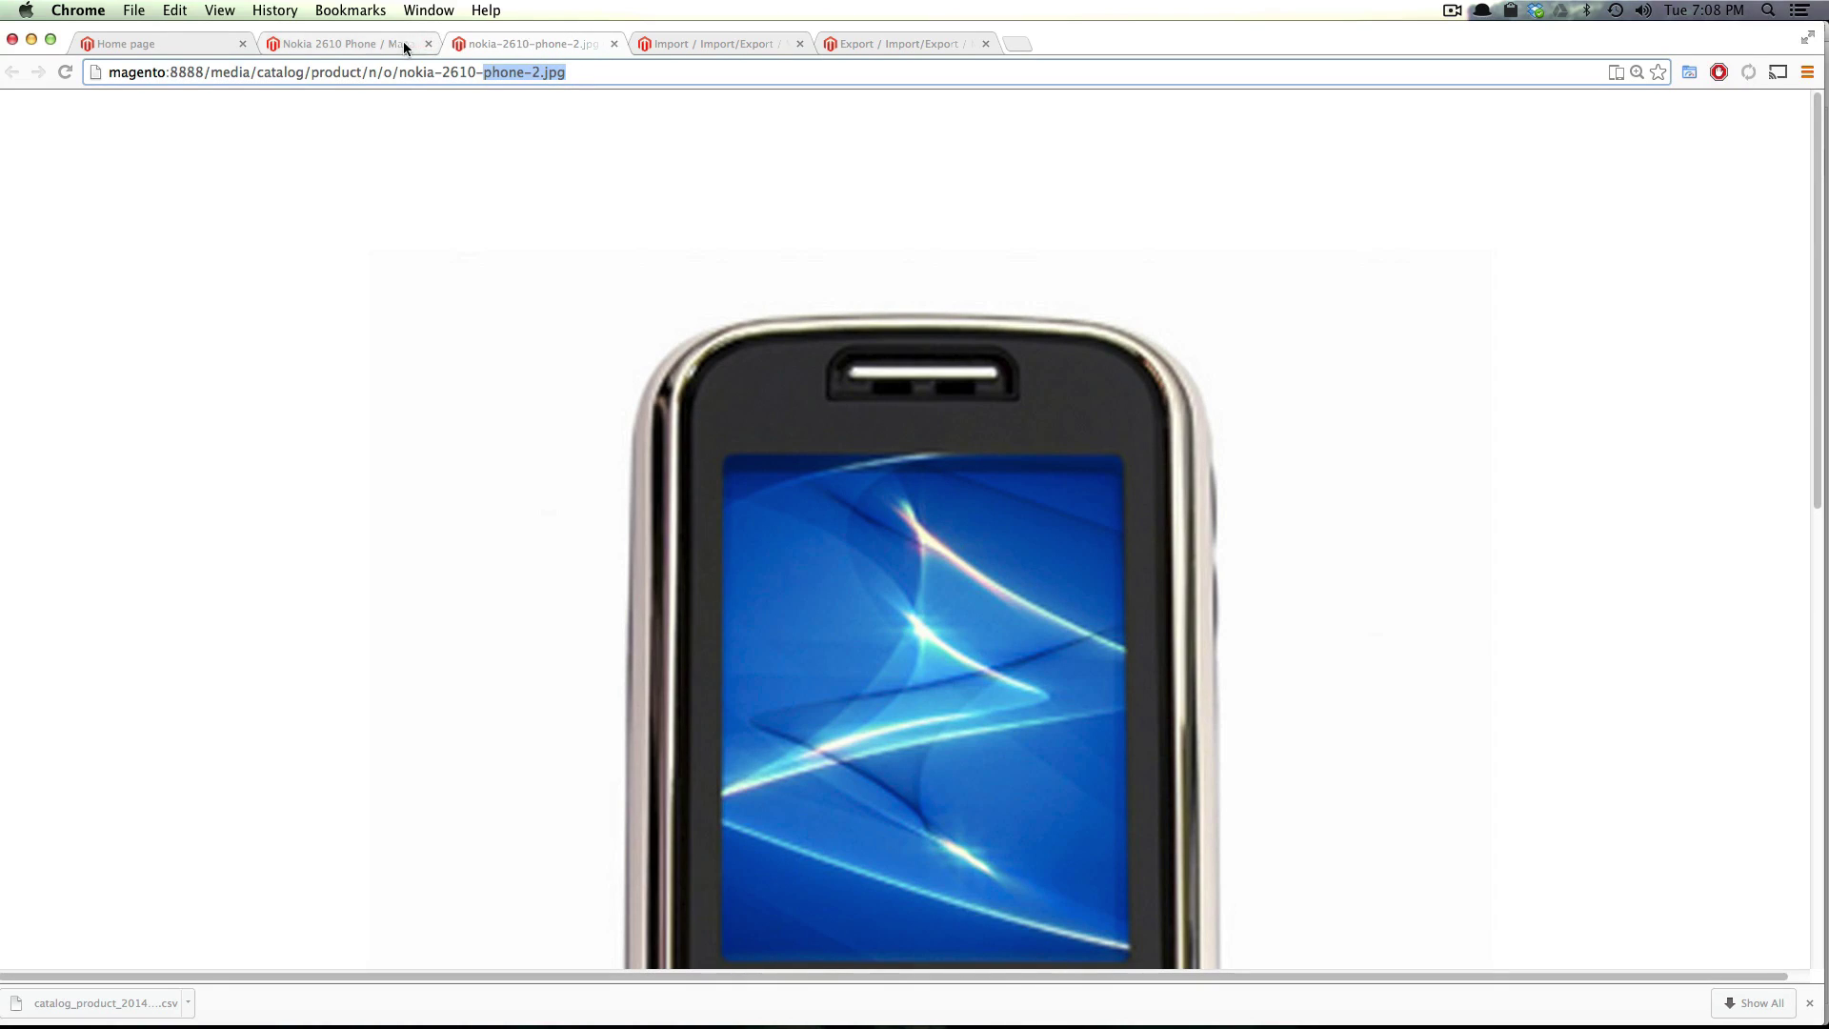
{"action": "key", "text": "super+w"}
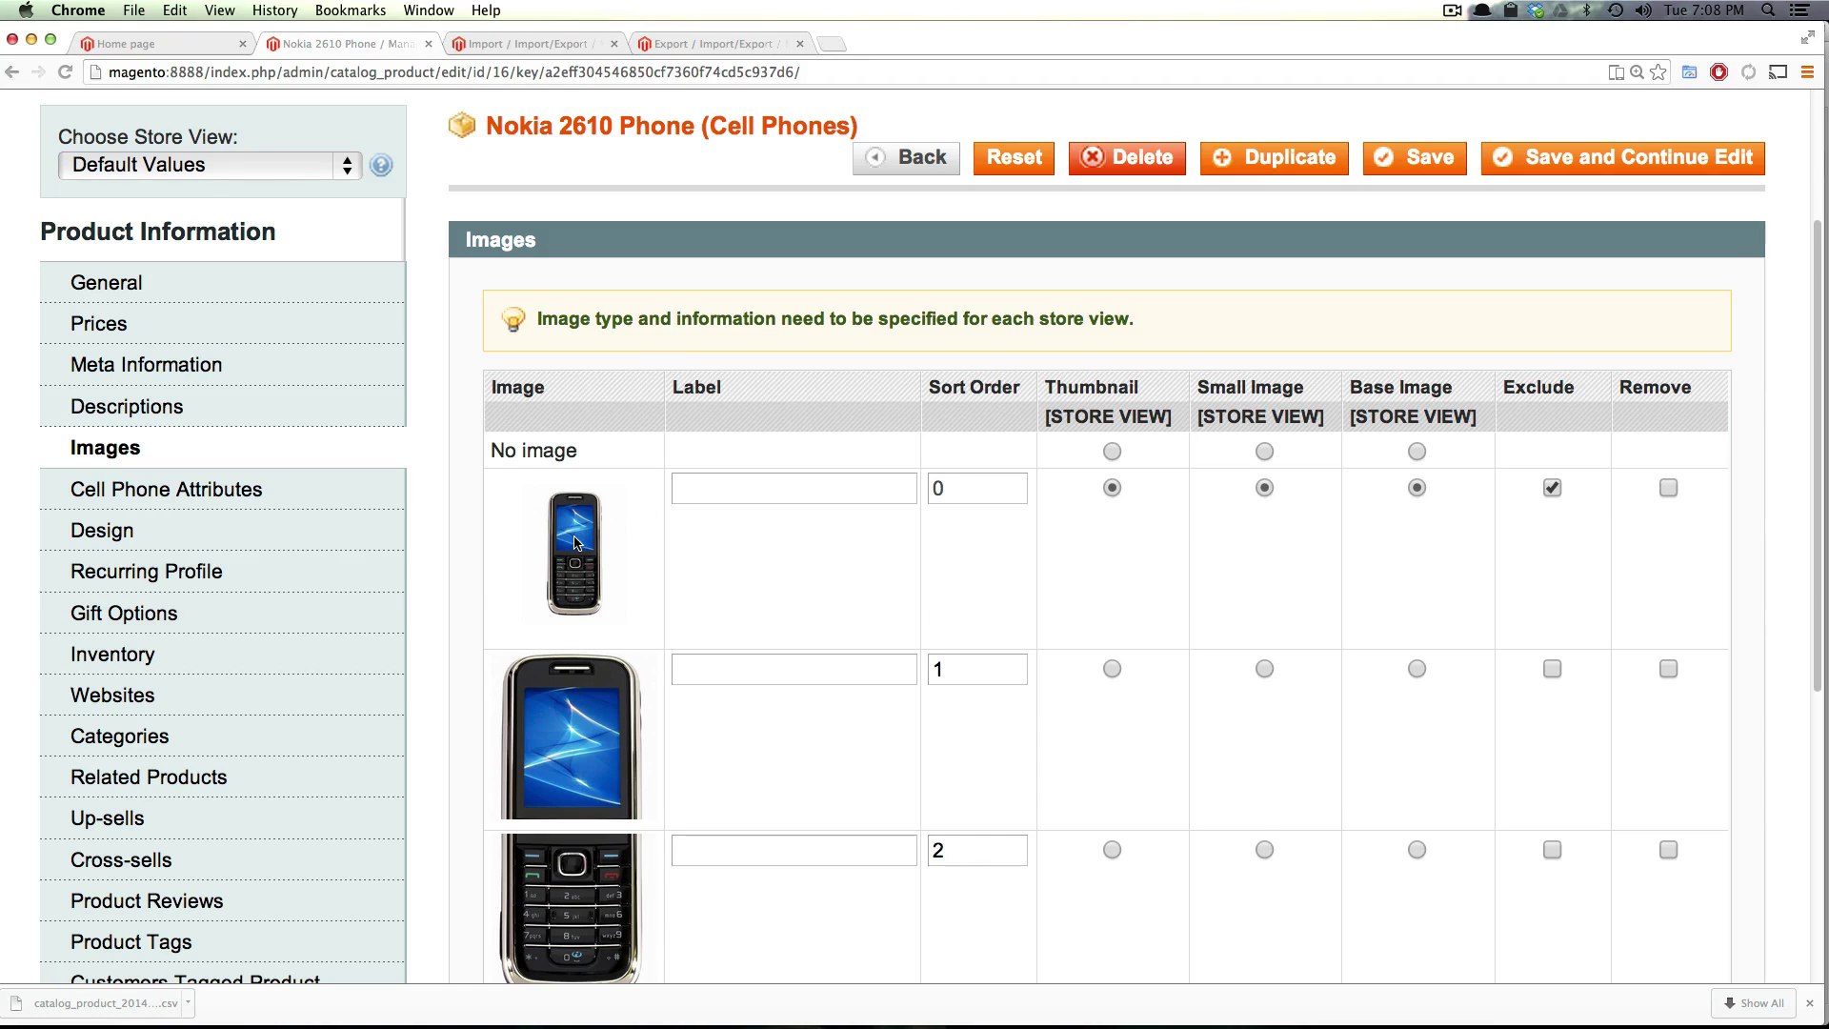
Check the first image's sort order and empty label fields, then return to the CSV
{"action": "left_click_drag", "start_coordinate": [952, 485], "coordinate": [913, 490]}
{"action": "left_click", "coordinate": [881, 490]}
{"action": "key", "text": "super+Tab"}
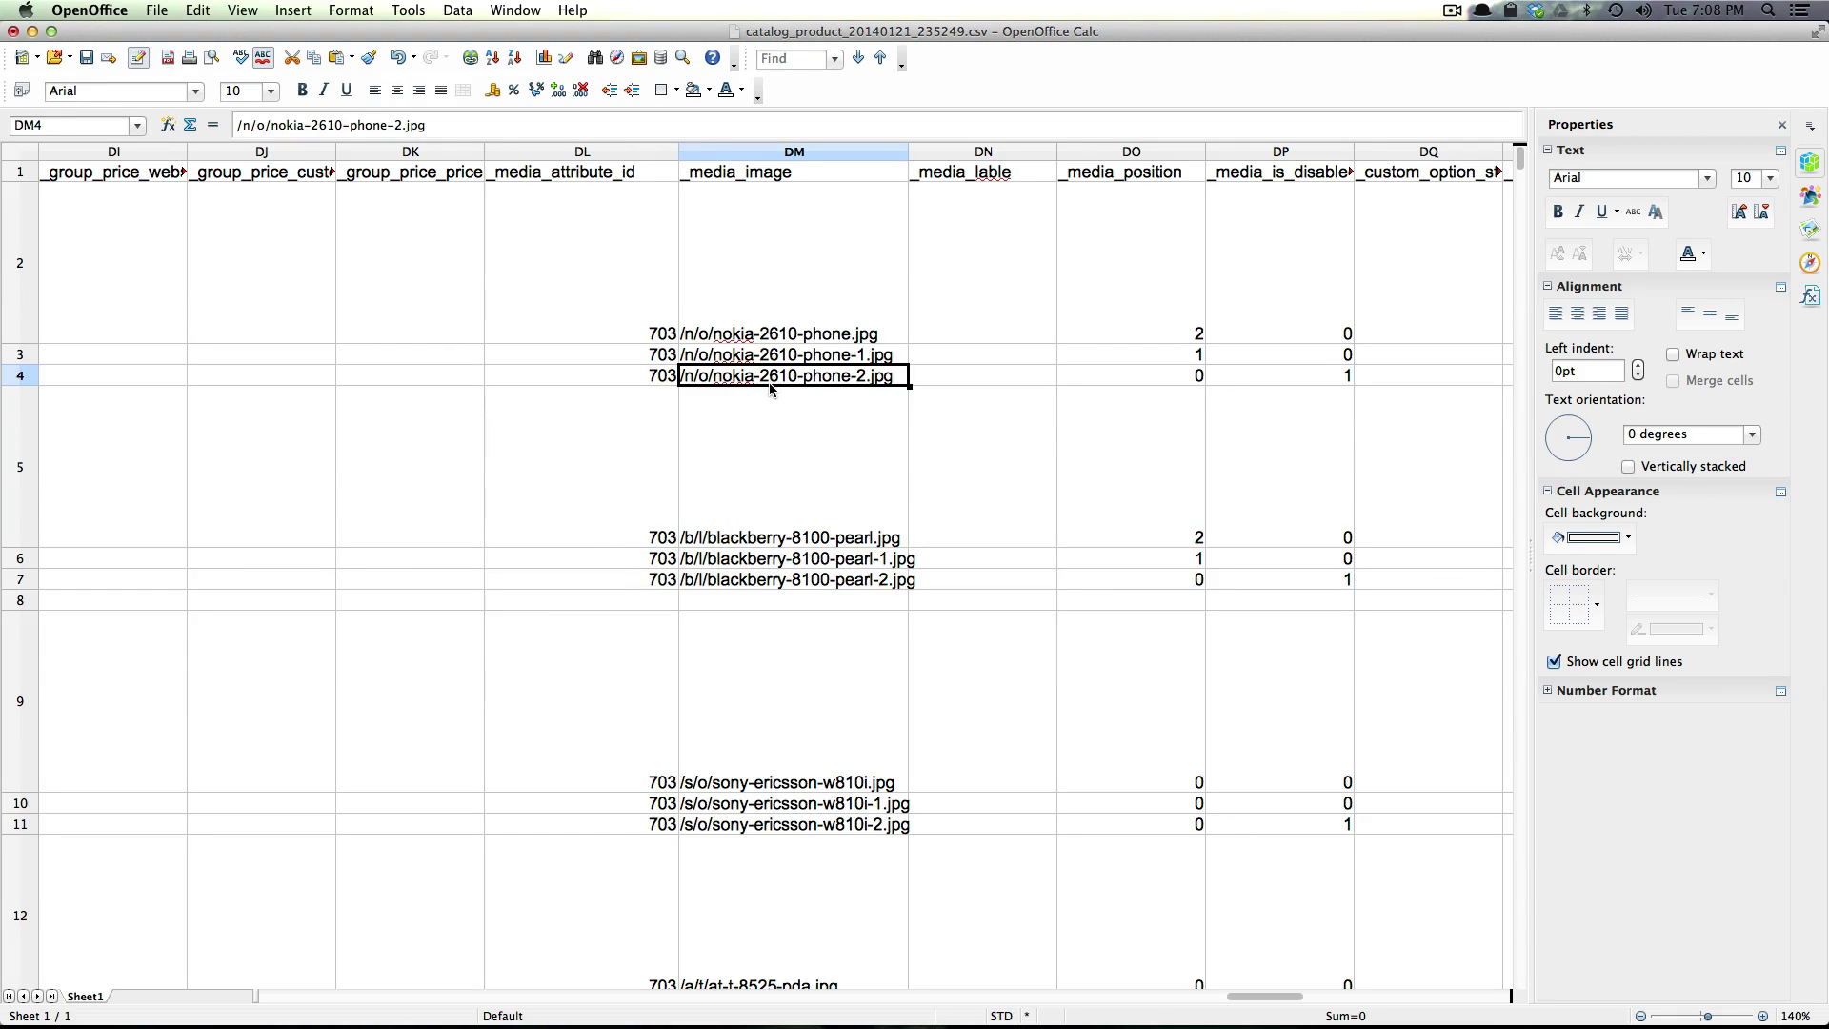
Check the third Nokia image's DL4, DO4, DP4 values and the Sony label, then scroll to thumbnails
{"action": "left_click", "coordinate": [655, 377]}
{"action": "left_click", "coordinate": [1102, 374]}
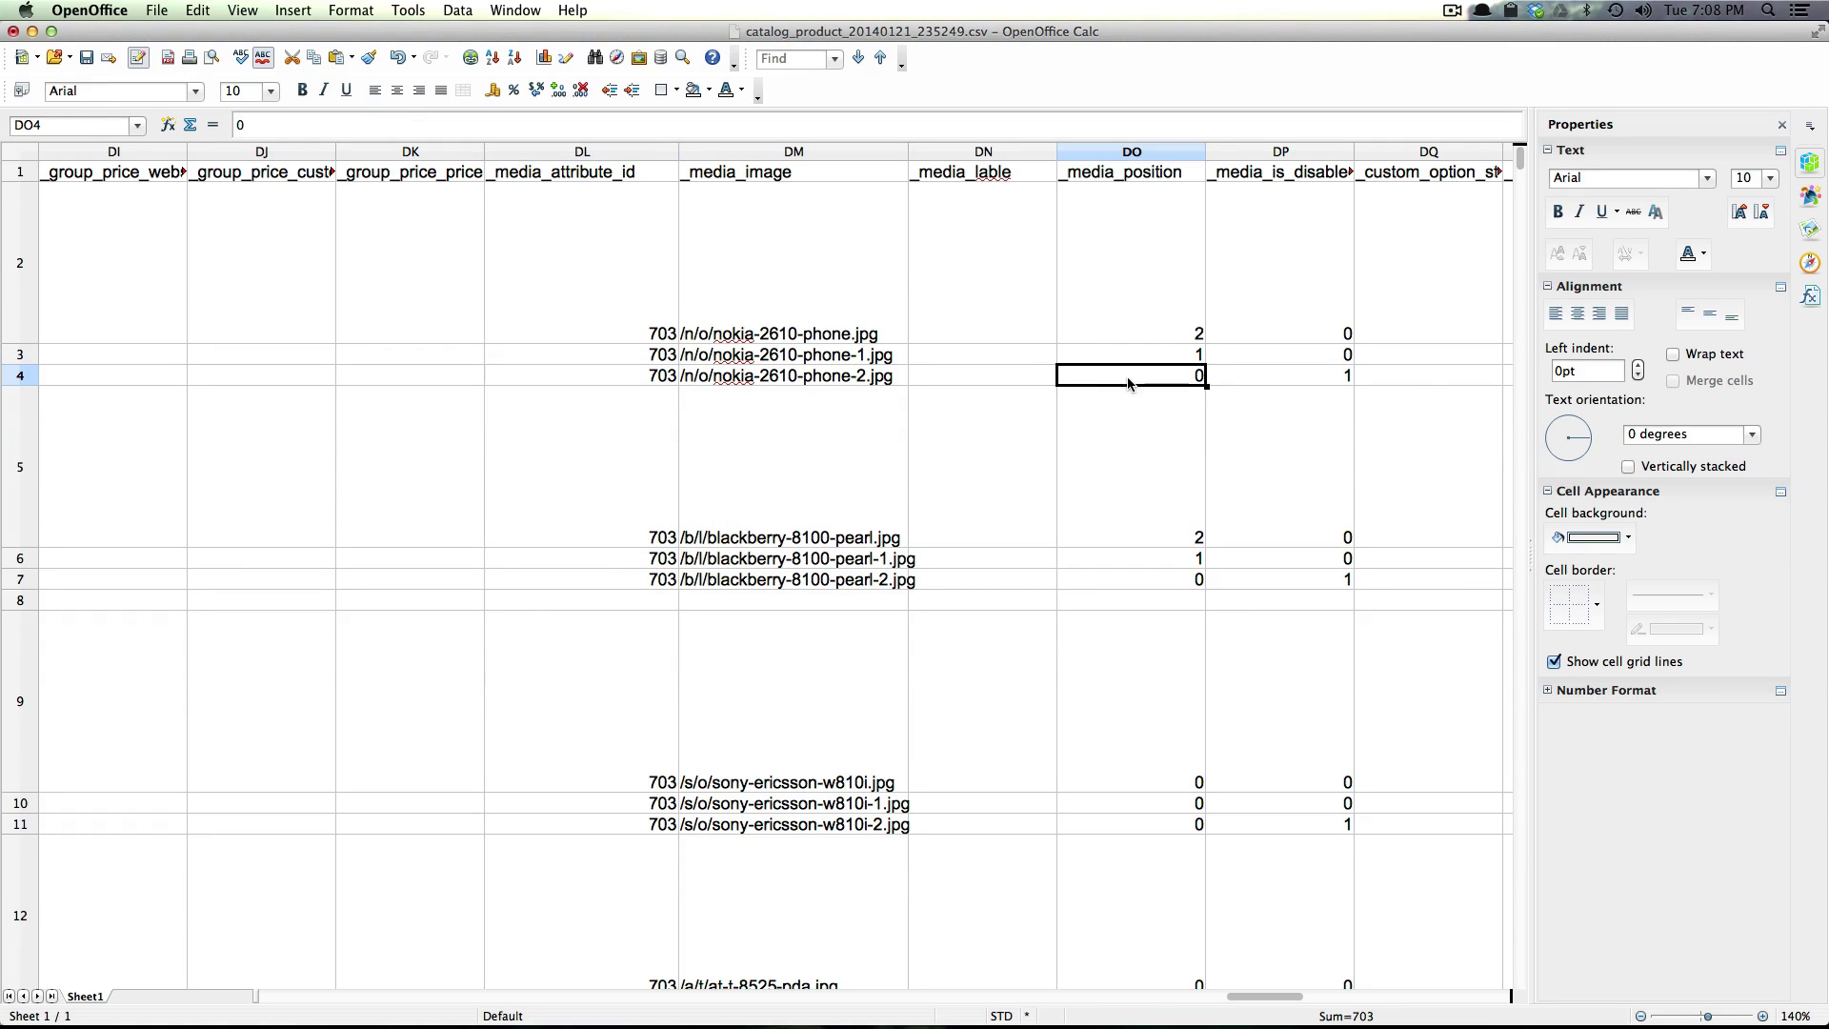
{"action": "left_click", "coordinate": [1315, 385]}
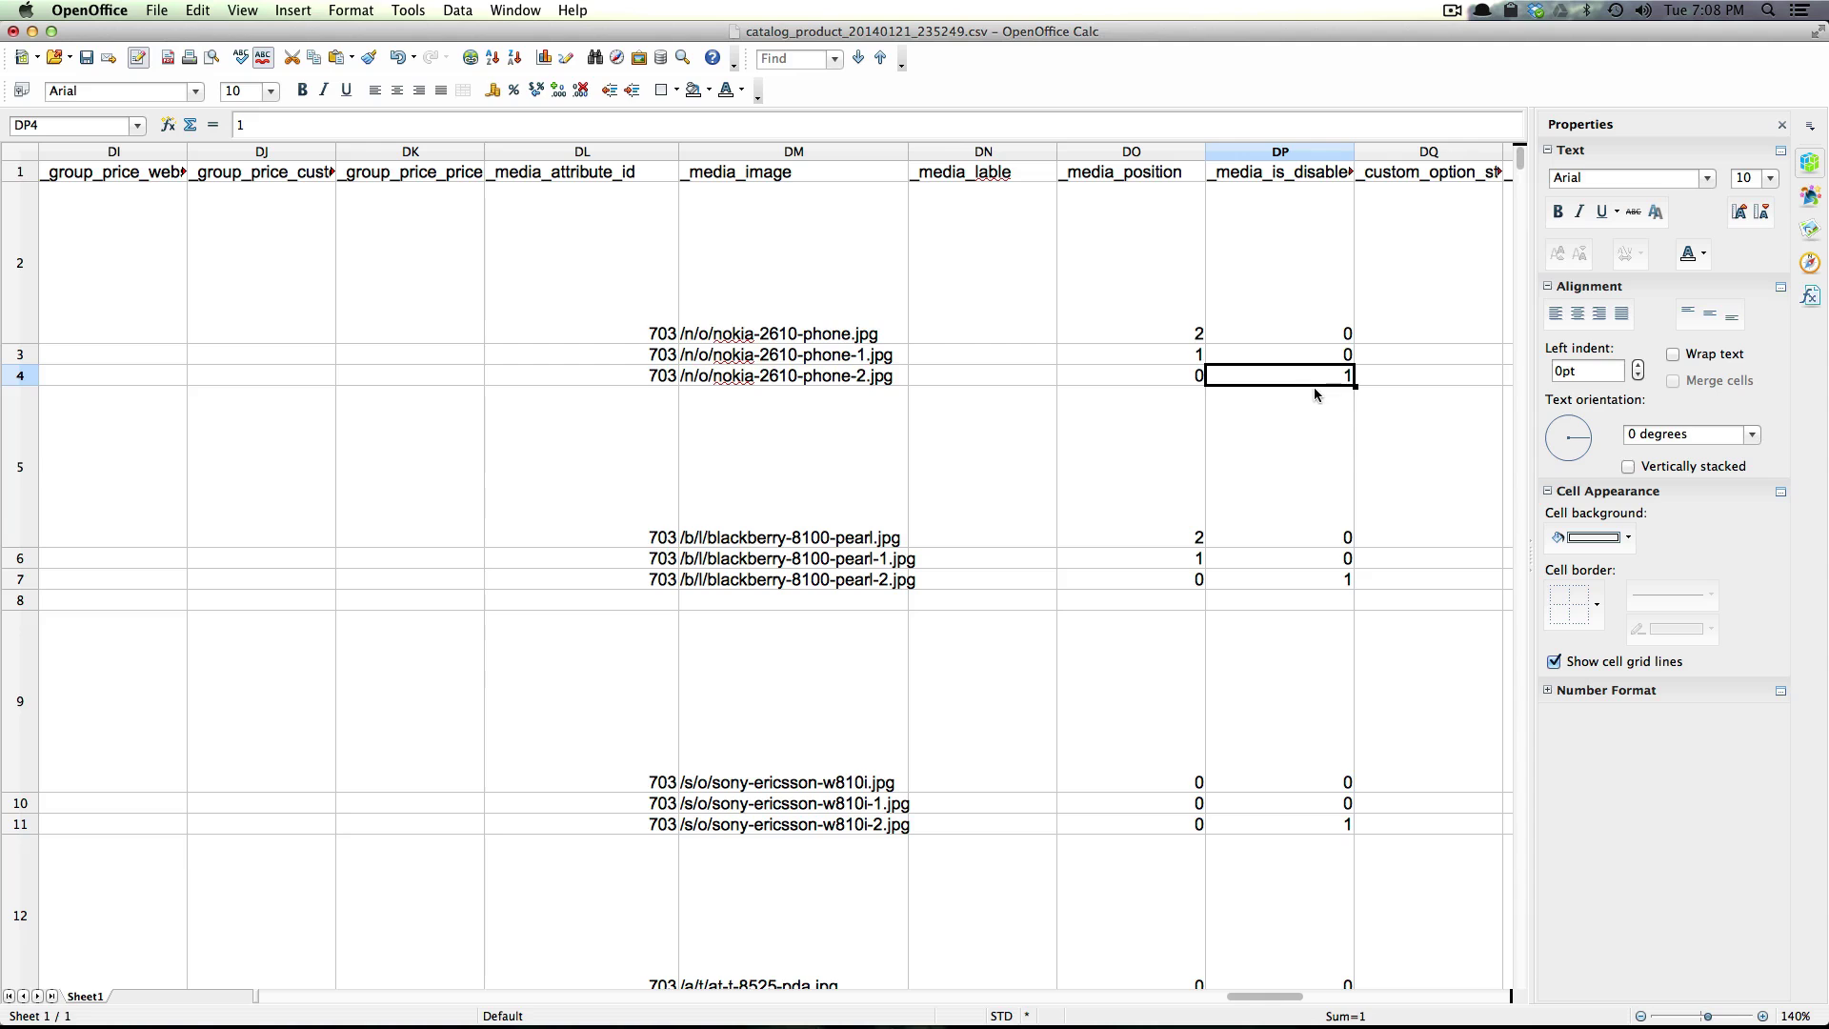
{"action": "scroll", "coordinate": [1312, 996], "scroll_direction": "left", "scroll_amount": 1}
{"action": "left_click", "coordinate": [1133, 825]}
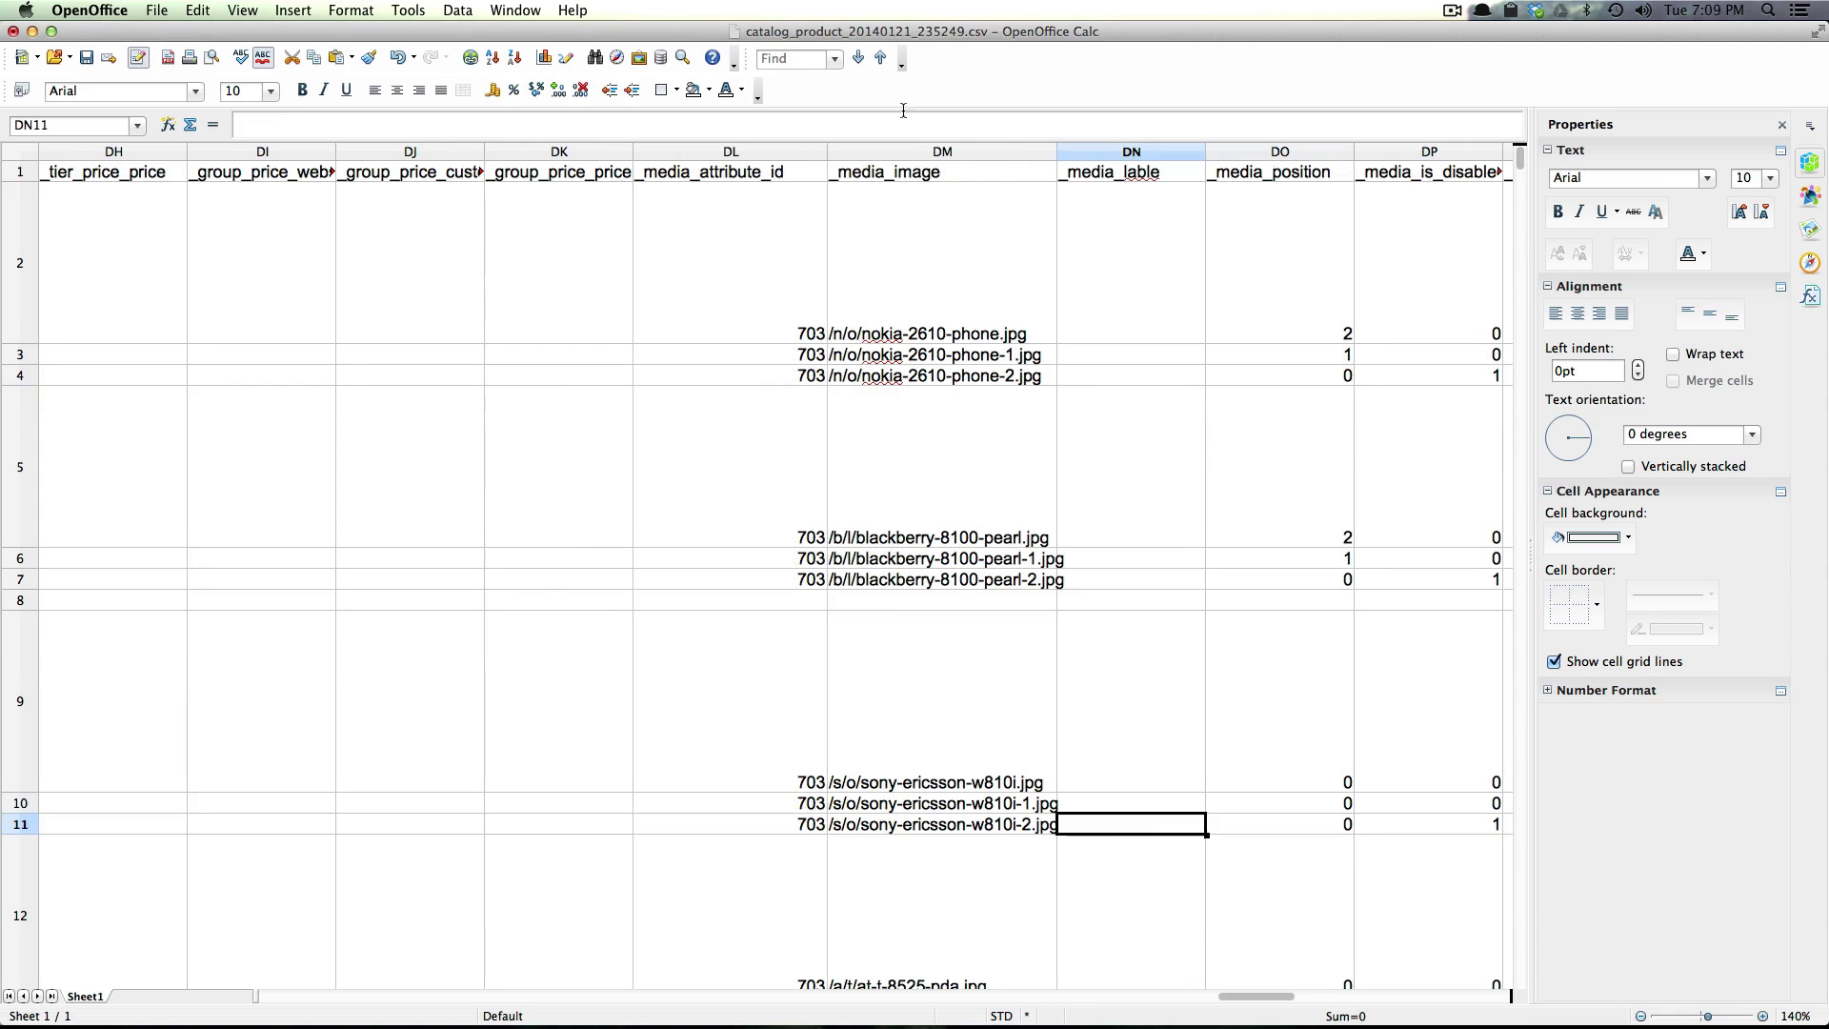
{"action": "key", "text": "super+Tab"}
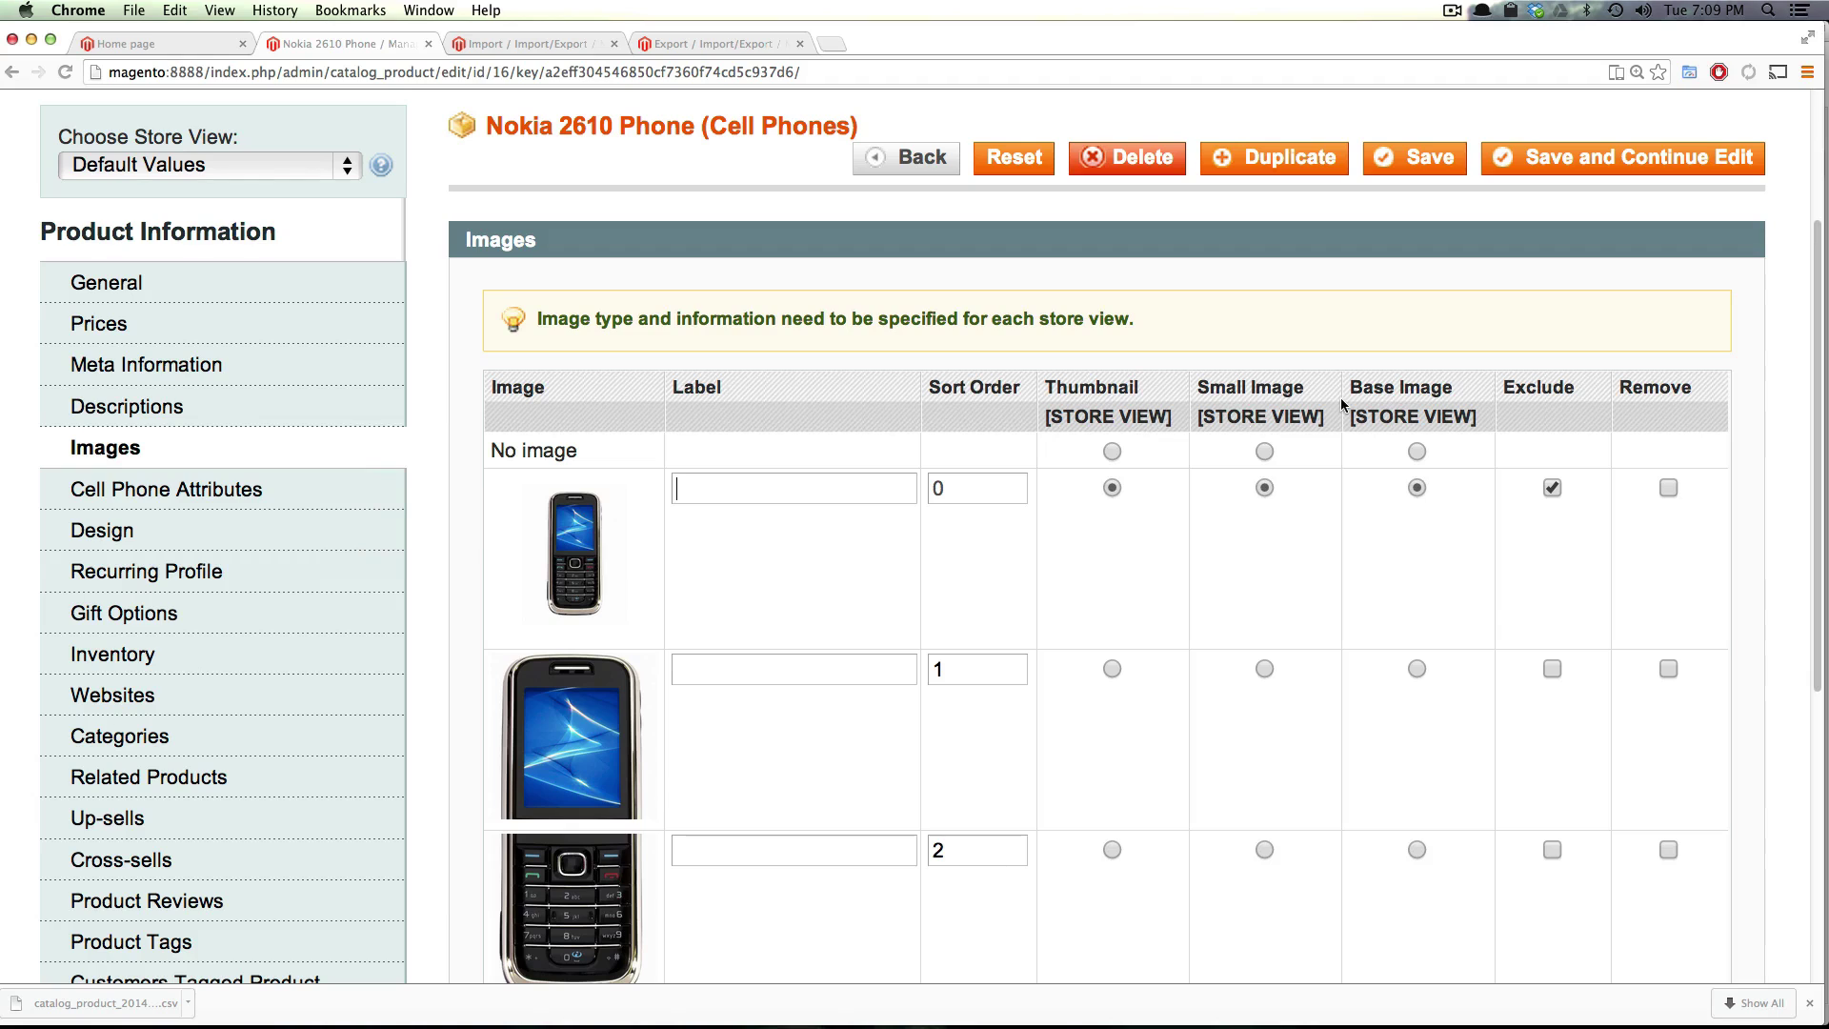
{"action": "key", "text": "super+Tab"}
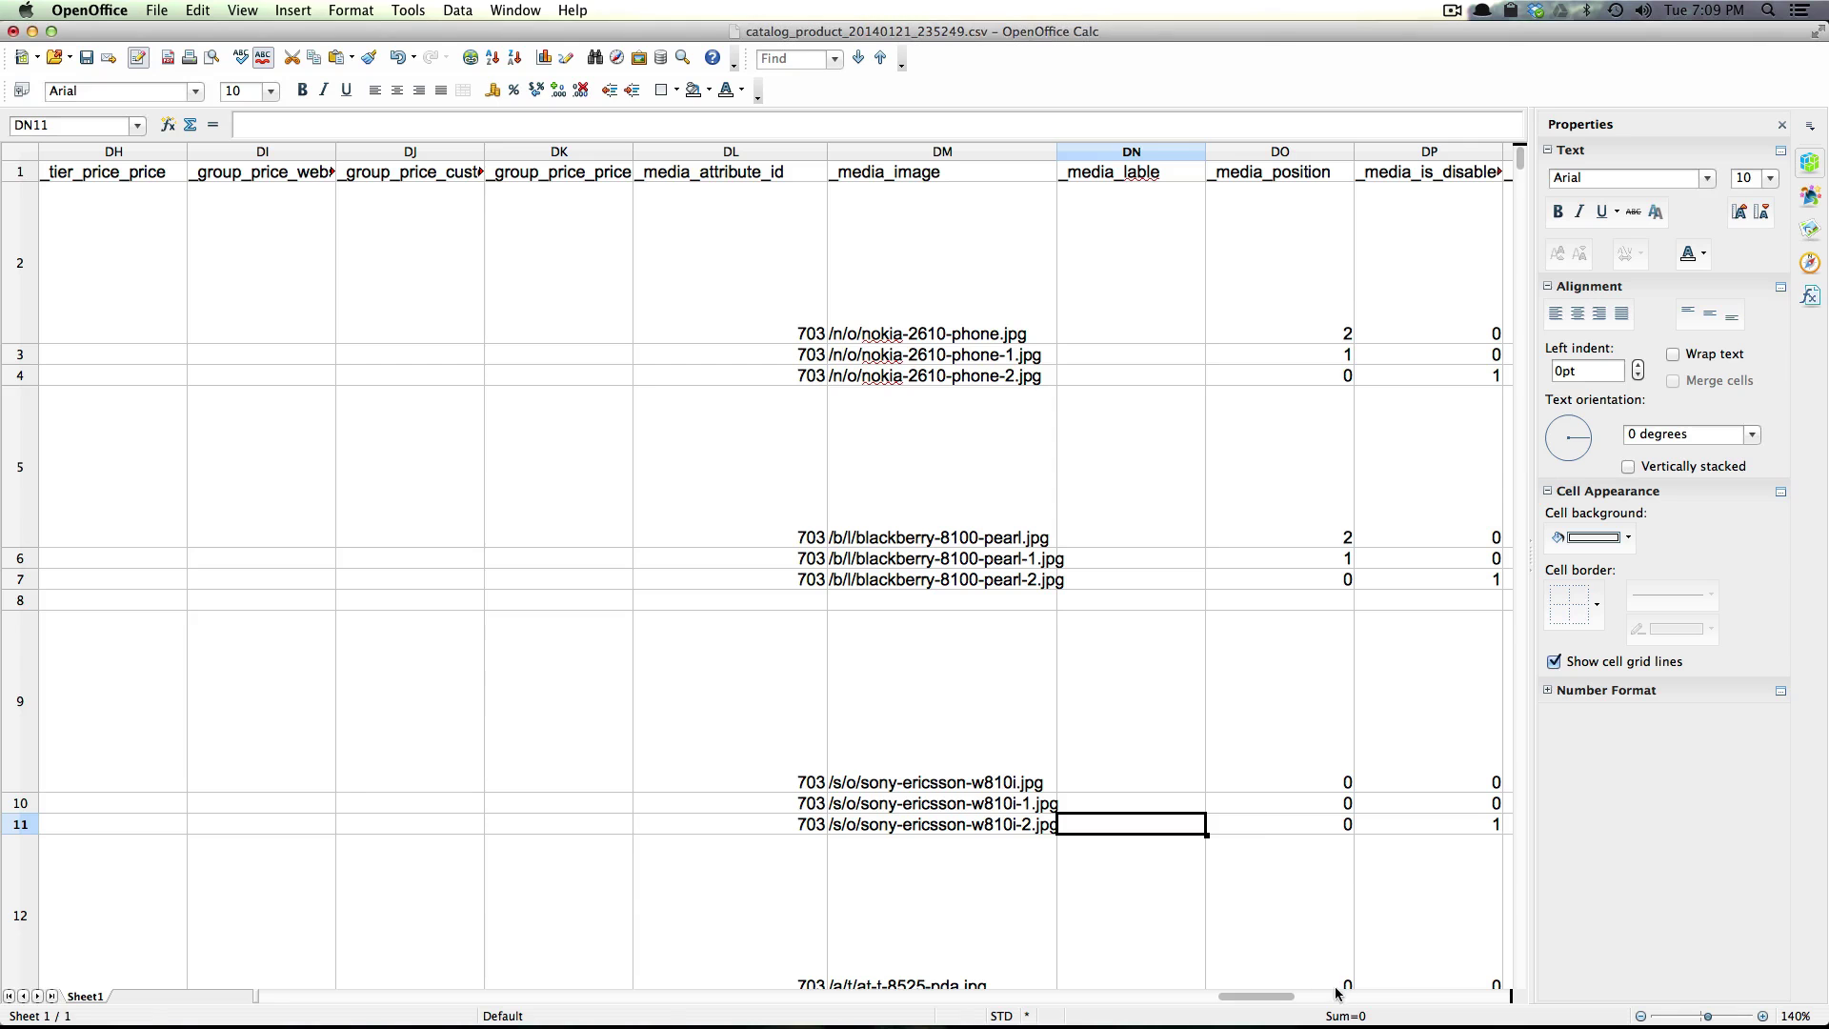
{"action": "left_click_drag", "start_coordinate": [1273, 992], "coordinate": [915, 942]}
Inspect the Nokia and BlackBerry thumbnail paths in cells BT2 and BT5
{"action": "left_click", "coordinate": [564, 329]}
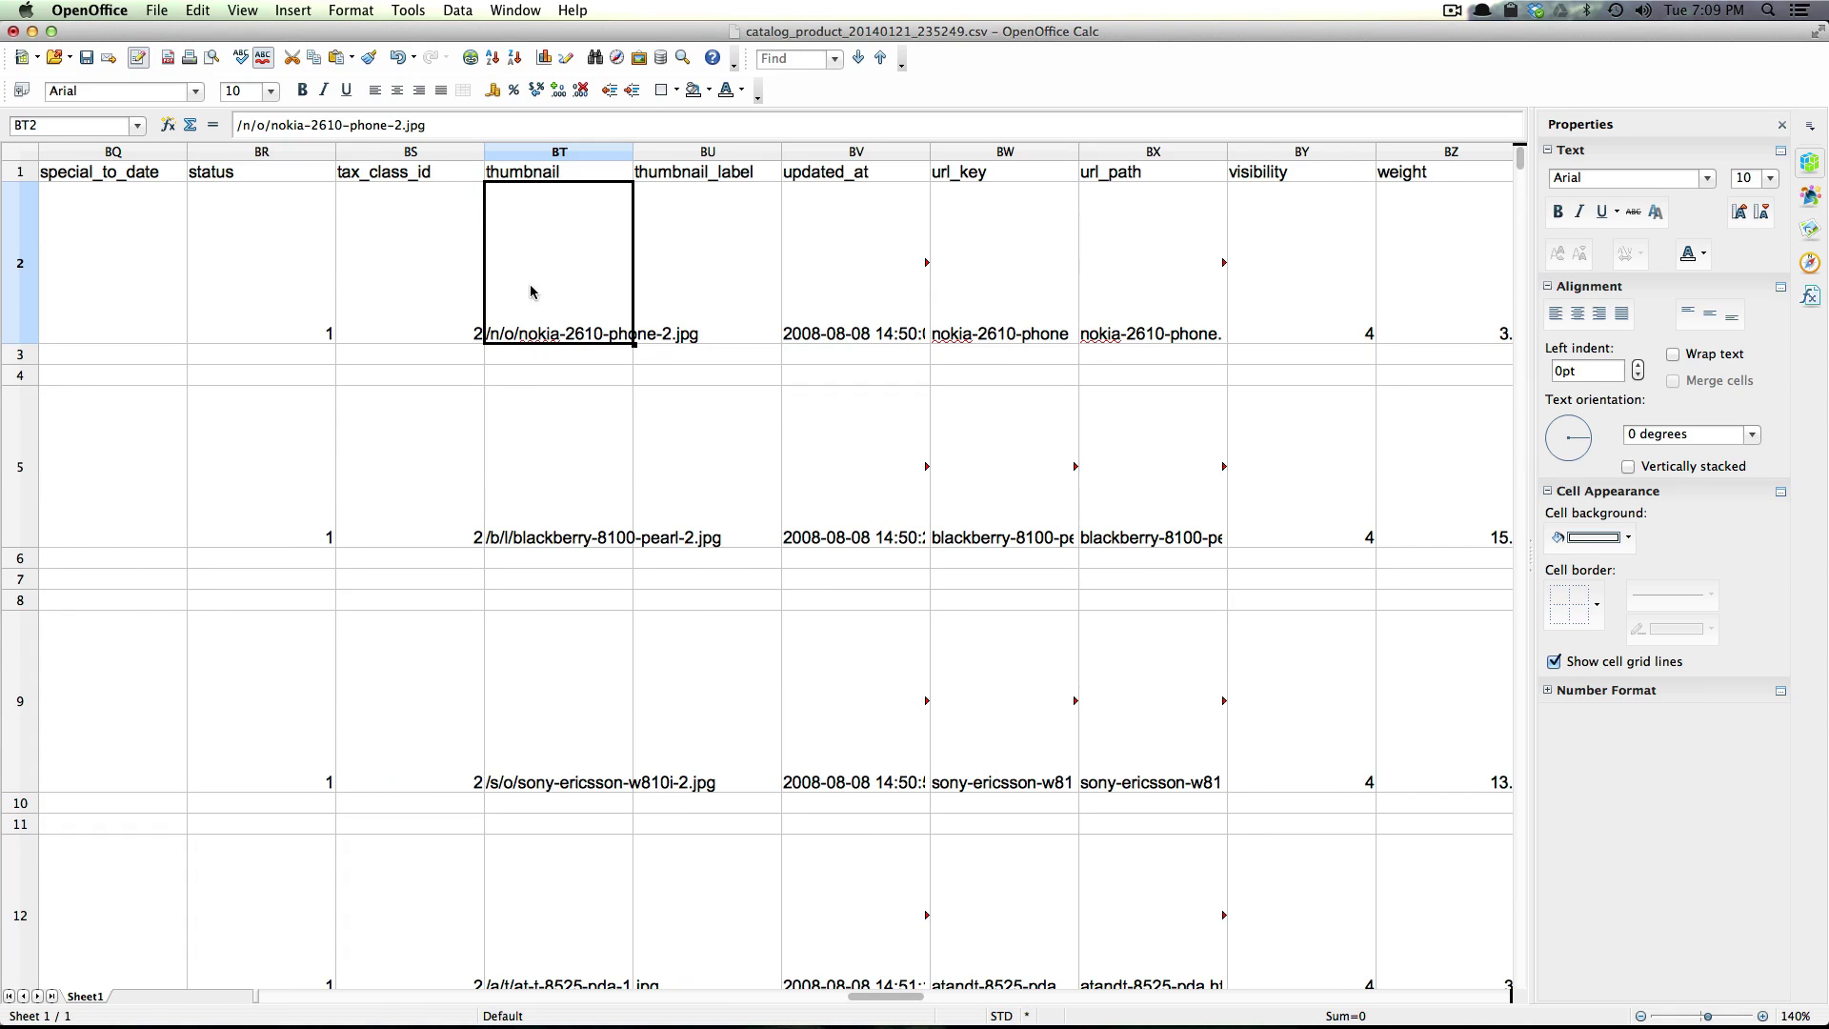
{"action": "double_click", "coordinate": [581, 337]}
{"action": "left_click", "coordinate": [520, 483]}
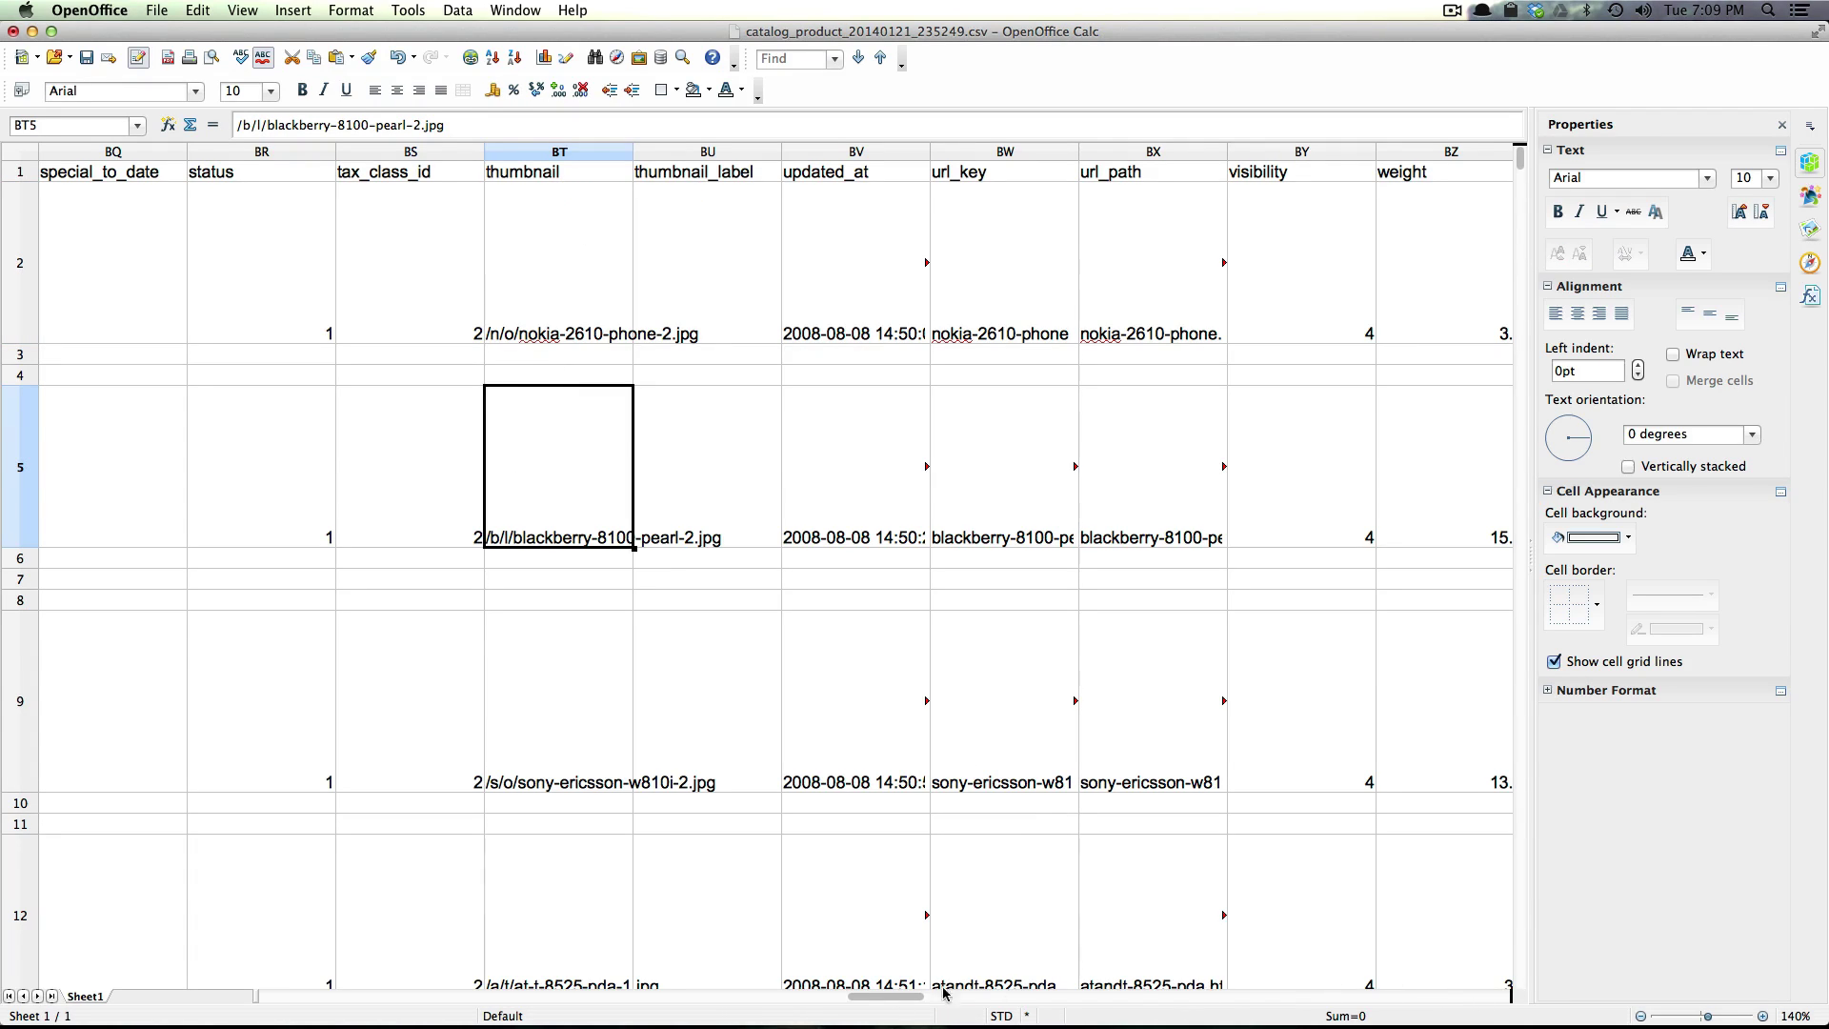
Check the Nokia image path in AF2, then select the 4.1 x 1.7 x 0.7 inches dimension in V2
{"action": "left_click_drag", "start_coordinate": [867, 998], "coordinate": [526, 900]}
{"action": "left_click", "coordinate": [865, 215]}
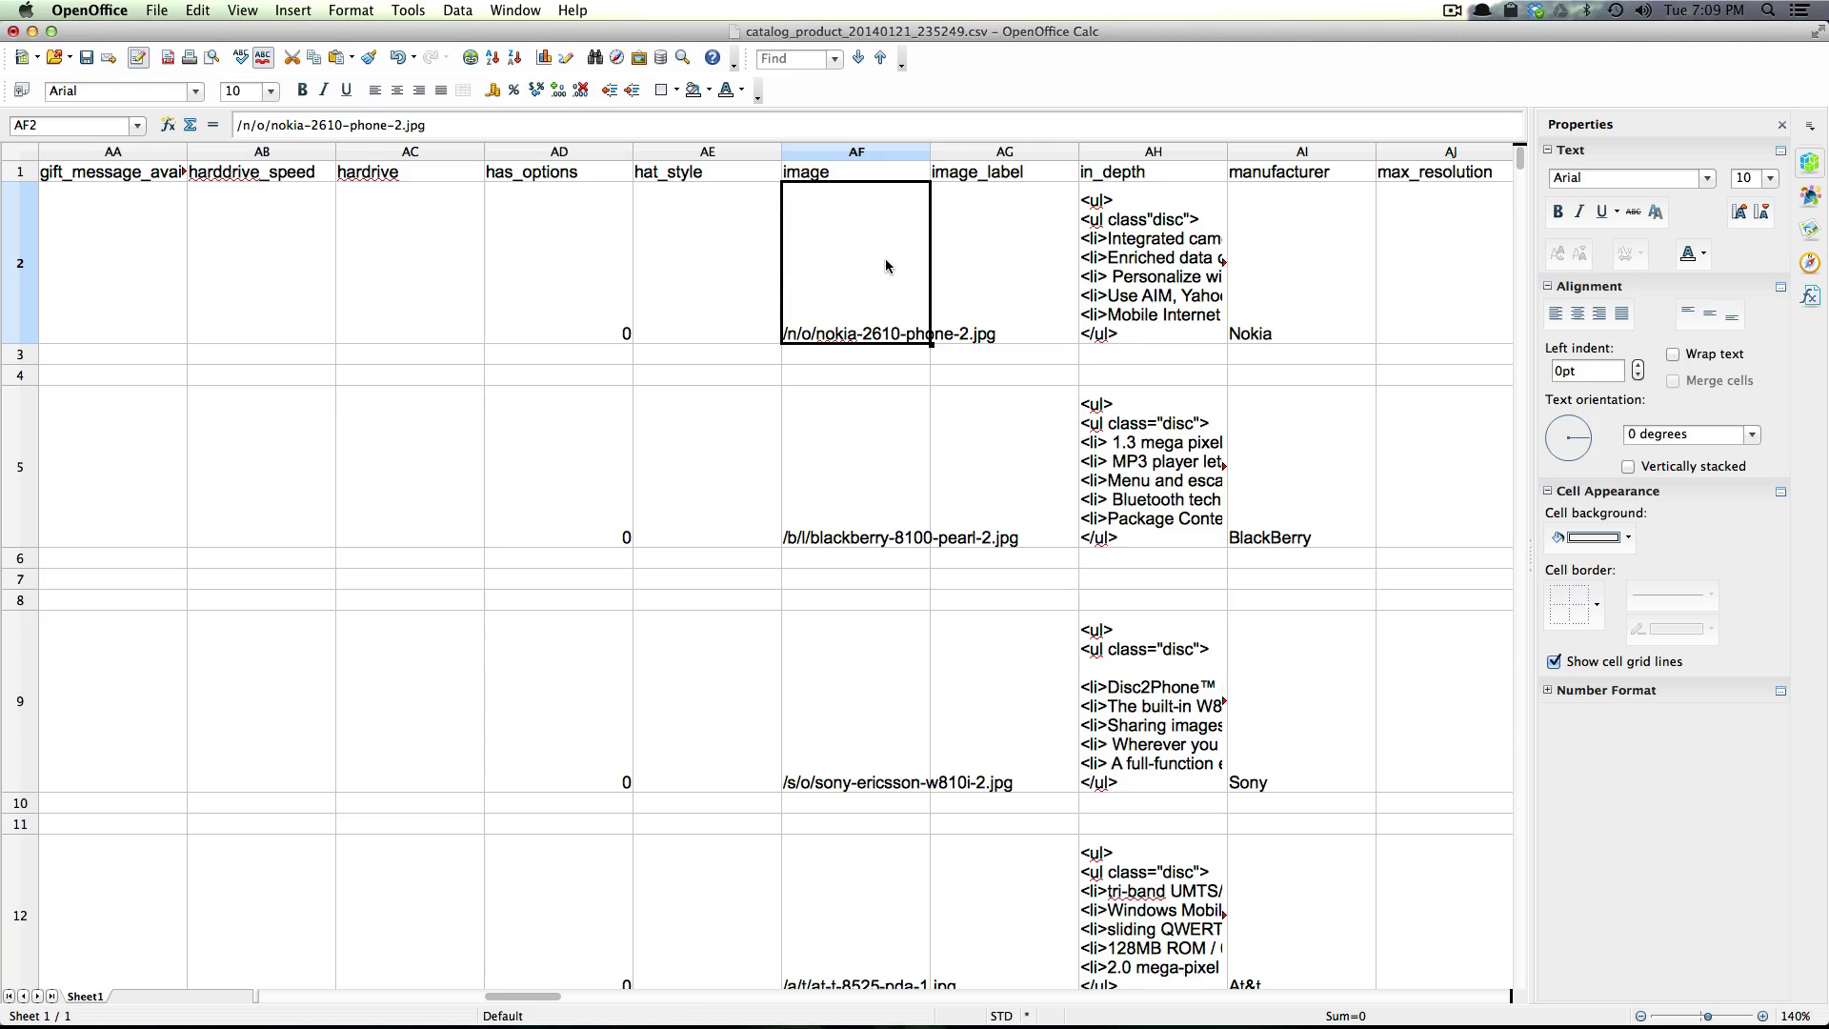
{"action": "key", "text": "super+Tab"}
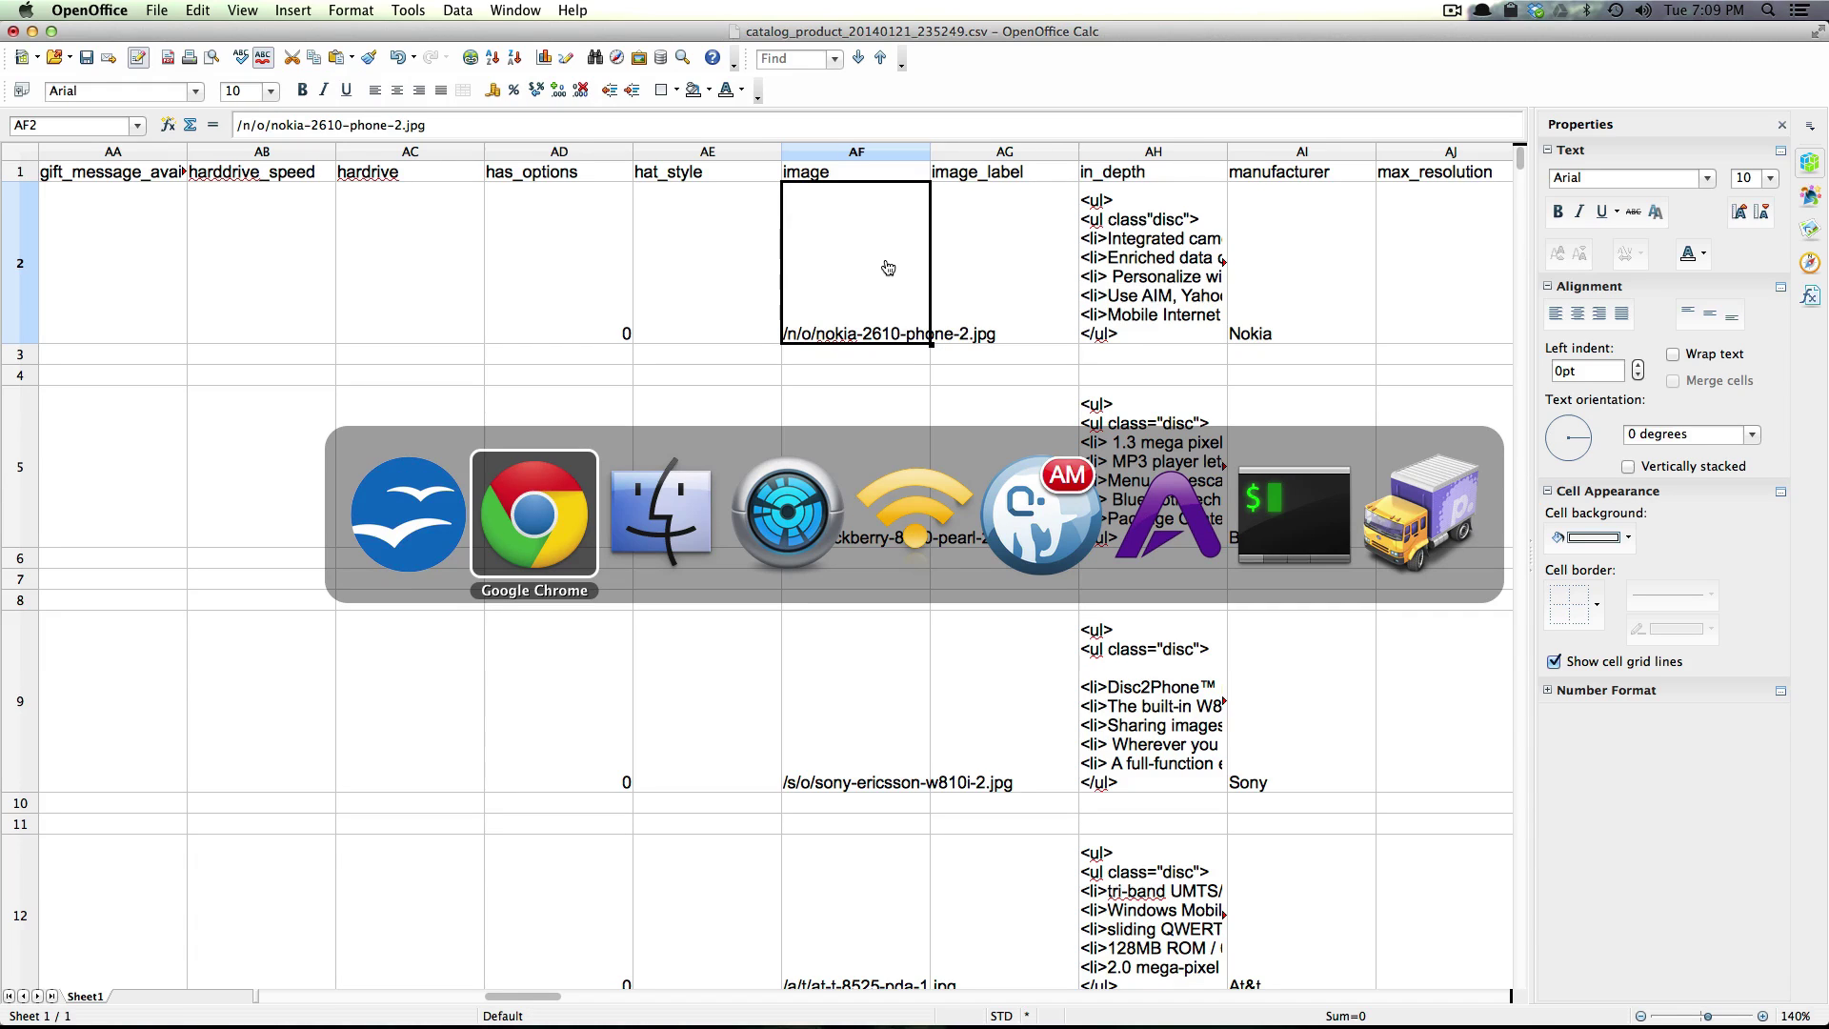
{"action": "key", "text": "super+shift+Tab"}
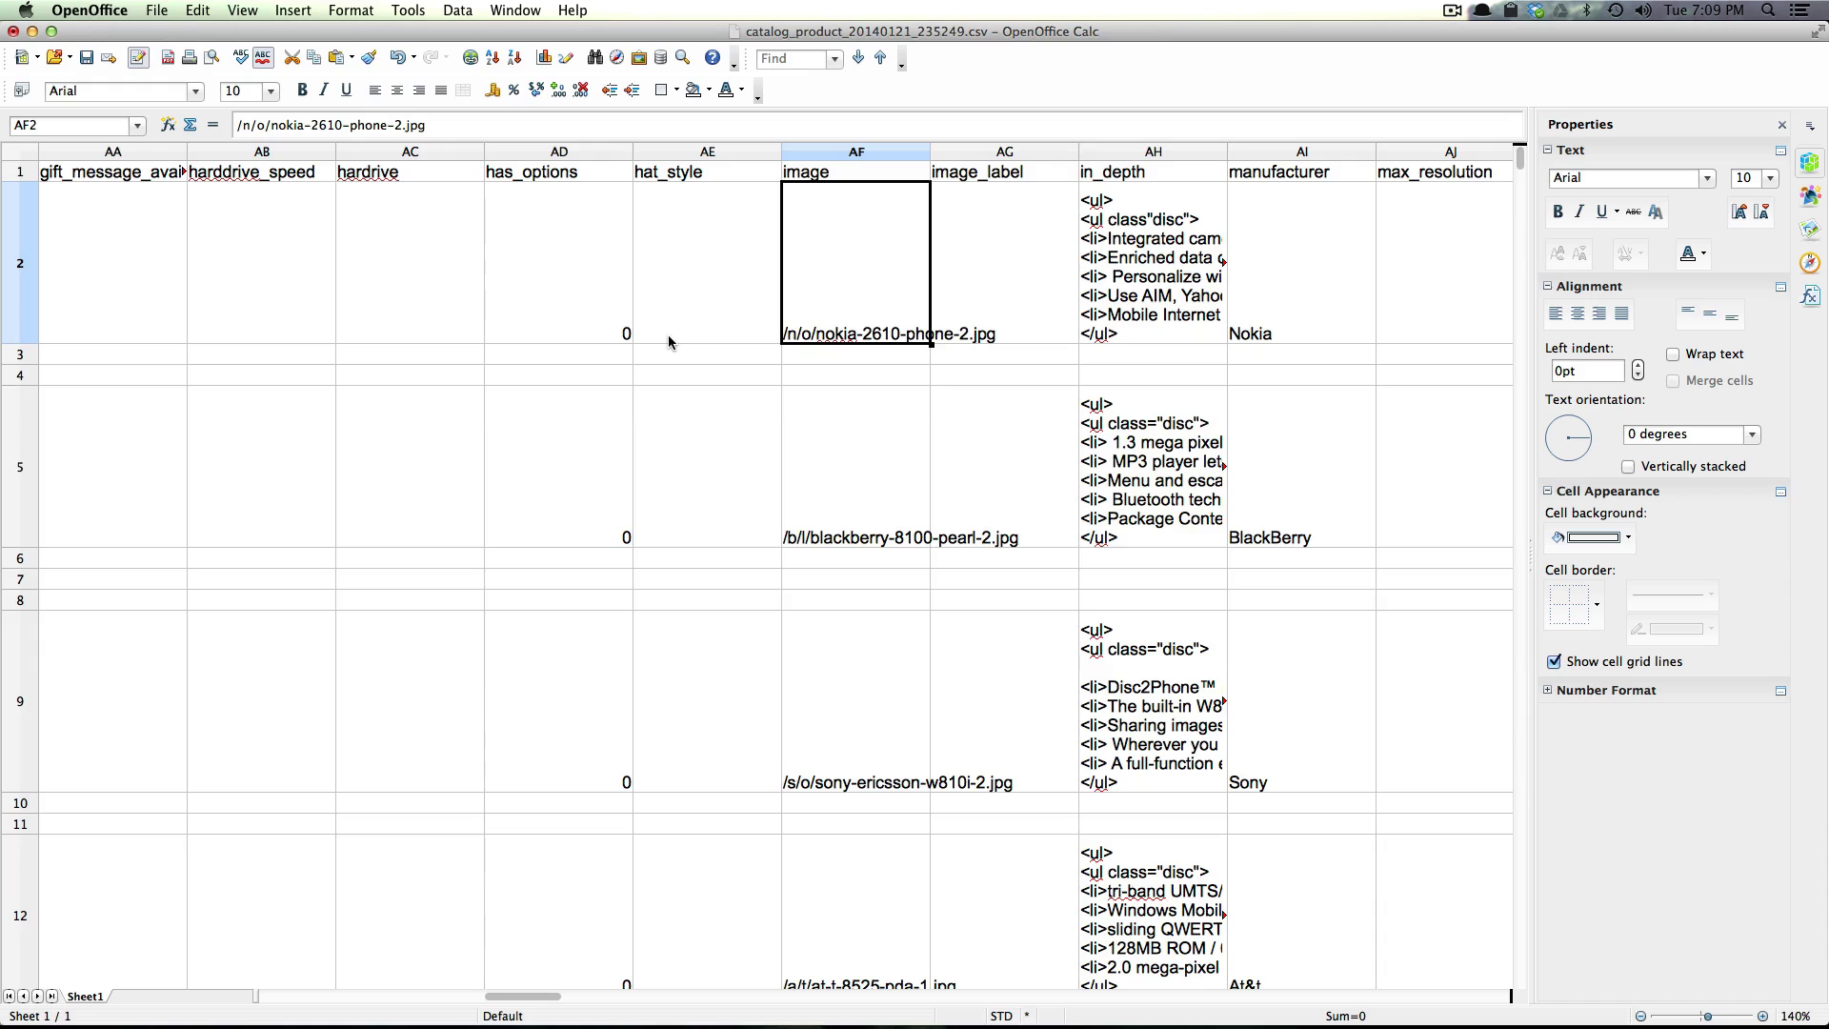
{"action": "left_click", "coordinate": [667, 334]}
{"action": "scroll", "coordinate": [667, 336], "scroll_direction": "left", "scroll_amount": 9}
{"action": "left_click", "coordinate": [667, 336]}
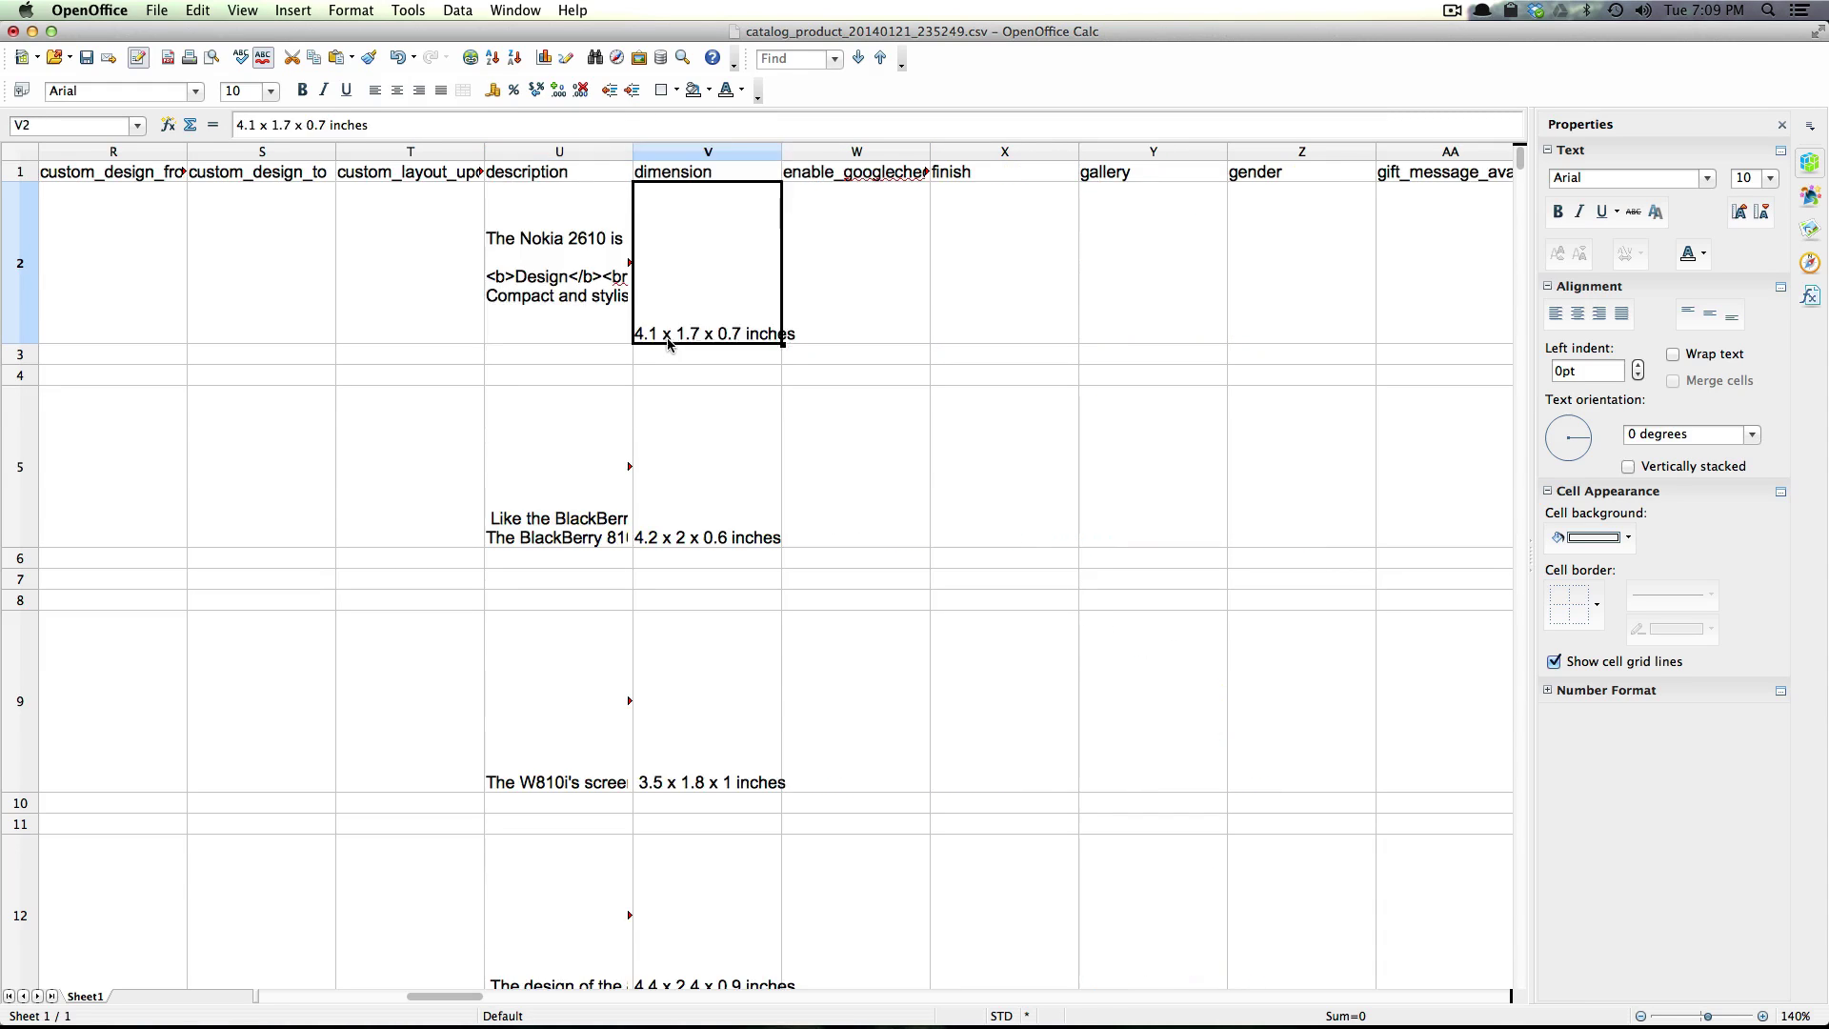
Select all product data from A2 to the last row and column, clear it, and return to A2
{"action": "key", "text": "Left"}
{"action": "key", "text": "Left"}
{"action": "key", "text": "Left"}
{"action": "key", "text": "Left"}
{"action": "key", "text": "Left"}
{"action": "key", "text": "Left"}
{"action": "key", "text": "Left"}
{"action": "key", "text": "Left"}
{"action": "key", "text": "Left"}
{"action": "key", "text": "Left"}
{"action": "key", "text": "Left"}
{"action": "key", "text": "Left"}
{"action": "key", "text": "Left"}
{"action": "key", "text": "Left"}
{"action": "key", "text": "Left"}
{"action": "key", "text": "Left"}
{"action": "key", "text": "Left"}
{"action": "key", "text": "Left"}
{"action": "key", "text": "Left"}
{"action": "key", "text": "Left"}
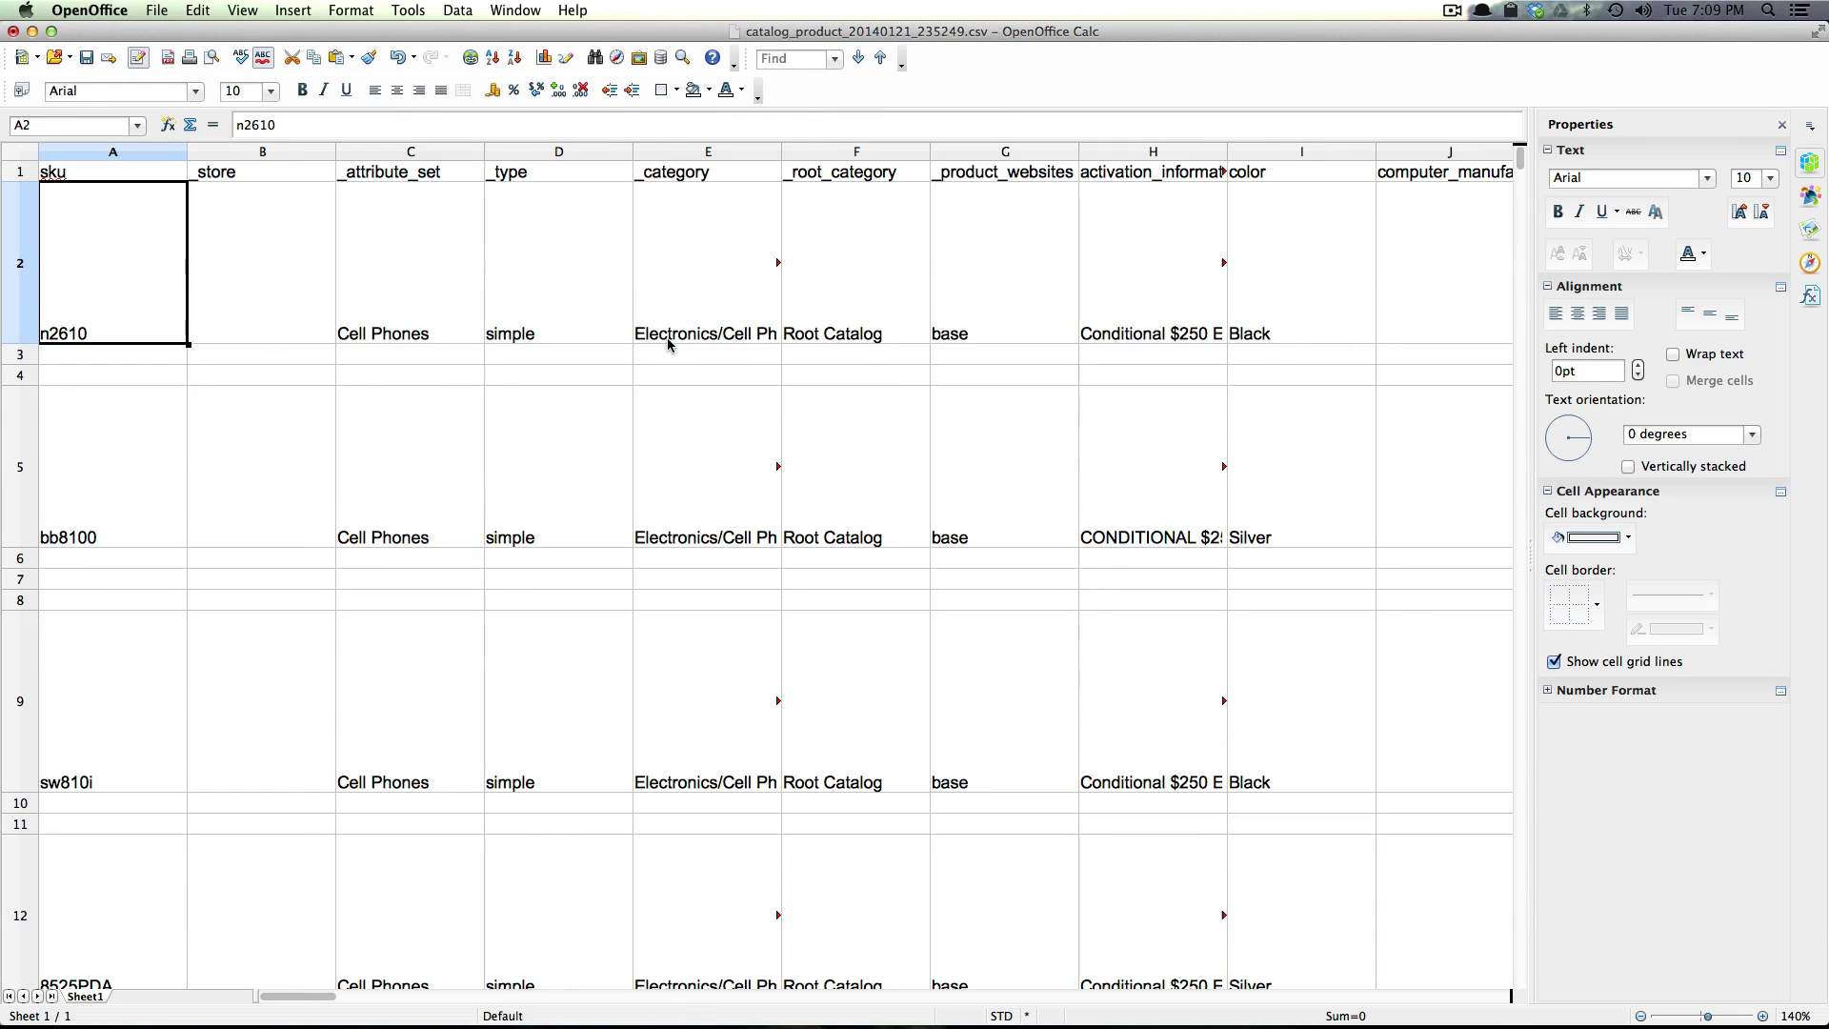
{"action": "key", "text": "super+shift+Down"}
{"action": "key", "text": "super+shift+Down"}
{"action": "key", "text": "super+shift+Down"}
{"action": "key", "text": "super+shift+Down"}
{"action": "key", "text": "super+shift+Down"}
{"action": "key", "text": "super+shift+Down"}
{"action": "key", "text": "super+shift+Down"}
{"action": "key", "text": "super+shift+Down"}
{"action": "key", "text": "super+shift+Down"}
{"action": "key", "text": "super+shift+Down"}
{"action": "key", "text": "super+shift+Down"}
{"action": "key", "text": "super+shift+Down"}
{"action": "key", "text": "super+shift+Down"}
{"action": "key", "text": "super+shift+Down"}
{"action": "key", "text": "super+shift+Down"}
{"action": "key", "text": "super+shift+Down"}
{"action": "key", "text": "super+shift+Down"}
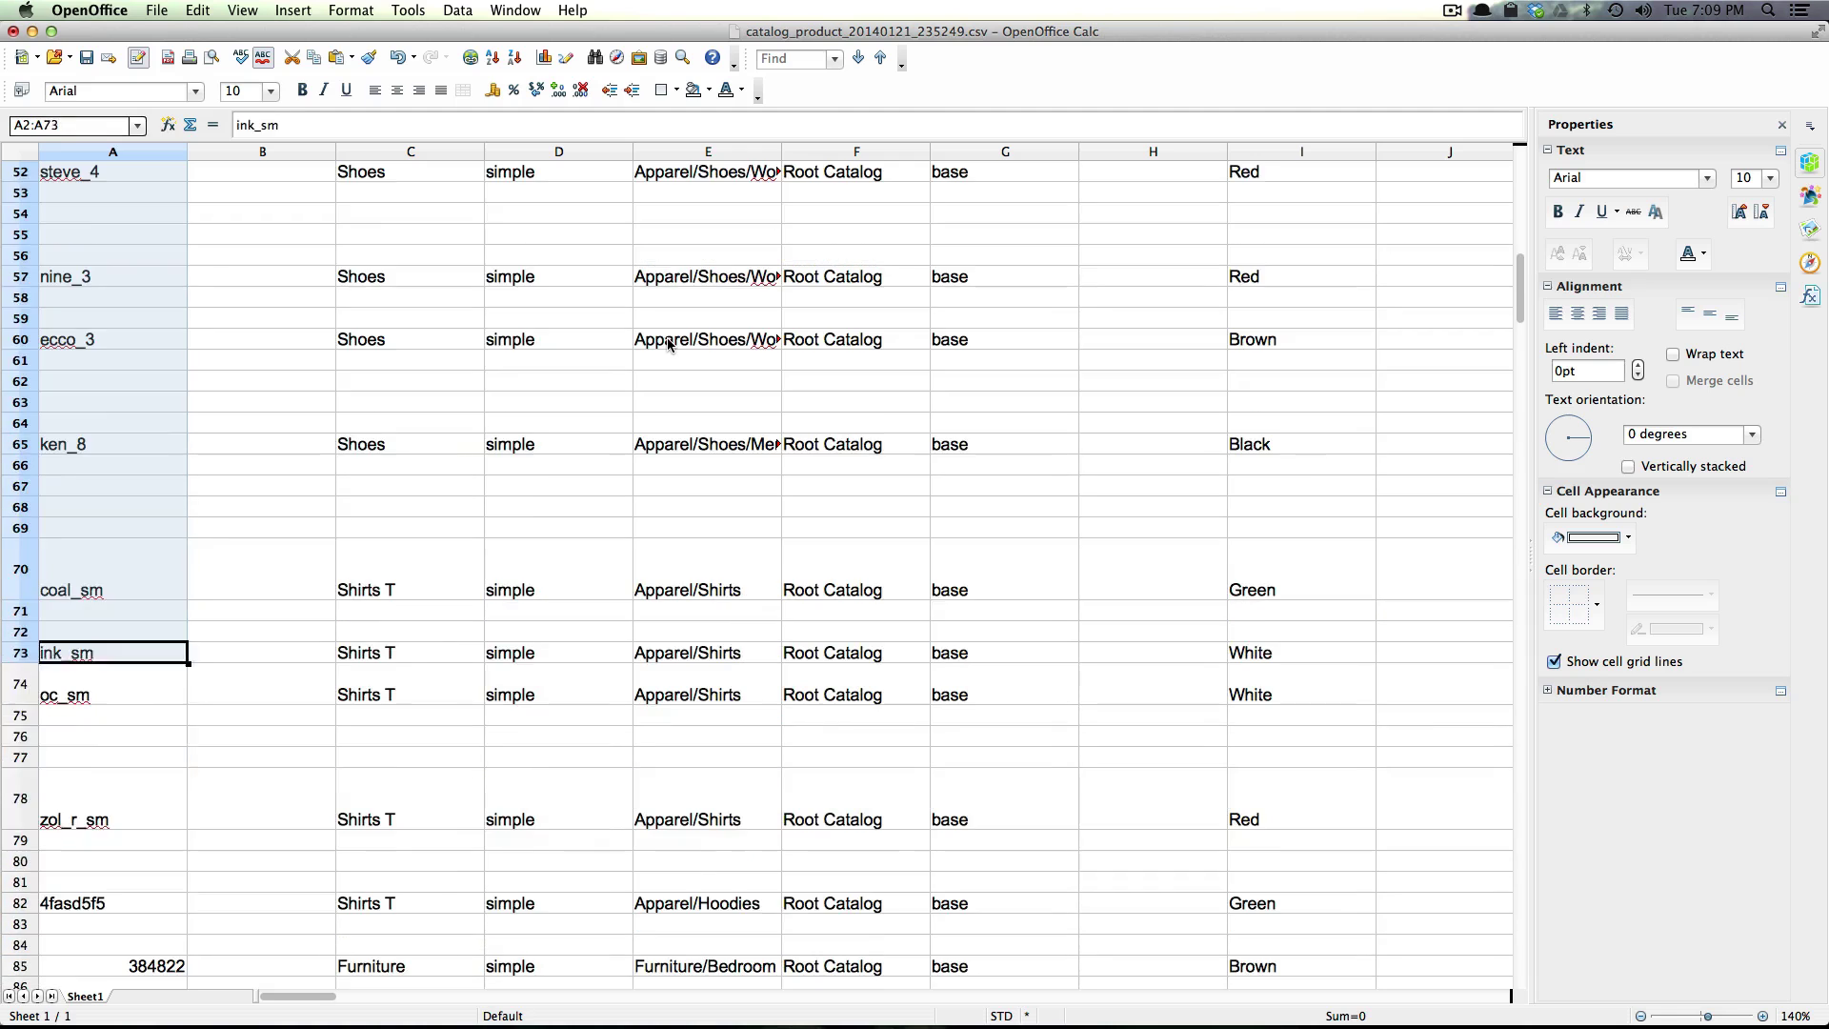
{"action": "key", "text": "super+shift+Down"}
{"action": "key", "text": "super+shift+Down"}
{"action": "key", "text": "super+shift+Down"}
{"action": "key", "text": "super+shift+Down"}
{"action": "key", "text": "super+shift+Down"}
{"action": "key", "text": "super+shift+Down"}
{"action": "key", "text": "super+shift+Down"}
{"action": "key", "text": "super+shift+Down"}
{"action": "key", "text": "super+shift+Down"}
{"action": "key", "text": "super+shift+Down"}
{"action": "key", "text": "super+shift+Down"}
{"action": "key", "text": "super+shift+Down"}
{"action": "key", "text": "super+shift+Down"}
{"action": "key", "text": "super+shift+Down"}
{"action": "key", "text": "super+shift+Down"}
{"action": "key", "text": "super+shift+Down"}
{"action": "key", "text": "super+shift+Down"}
{"action": "key", "text": "super+shift+Down"}
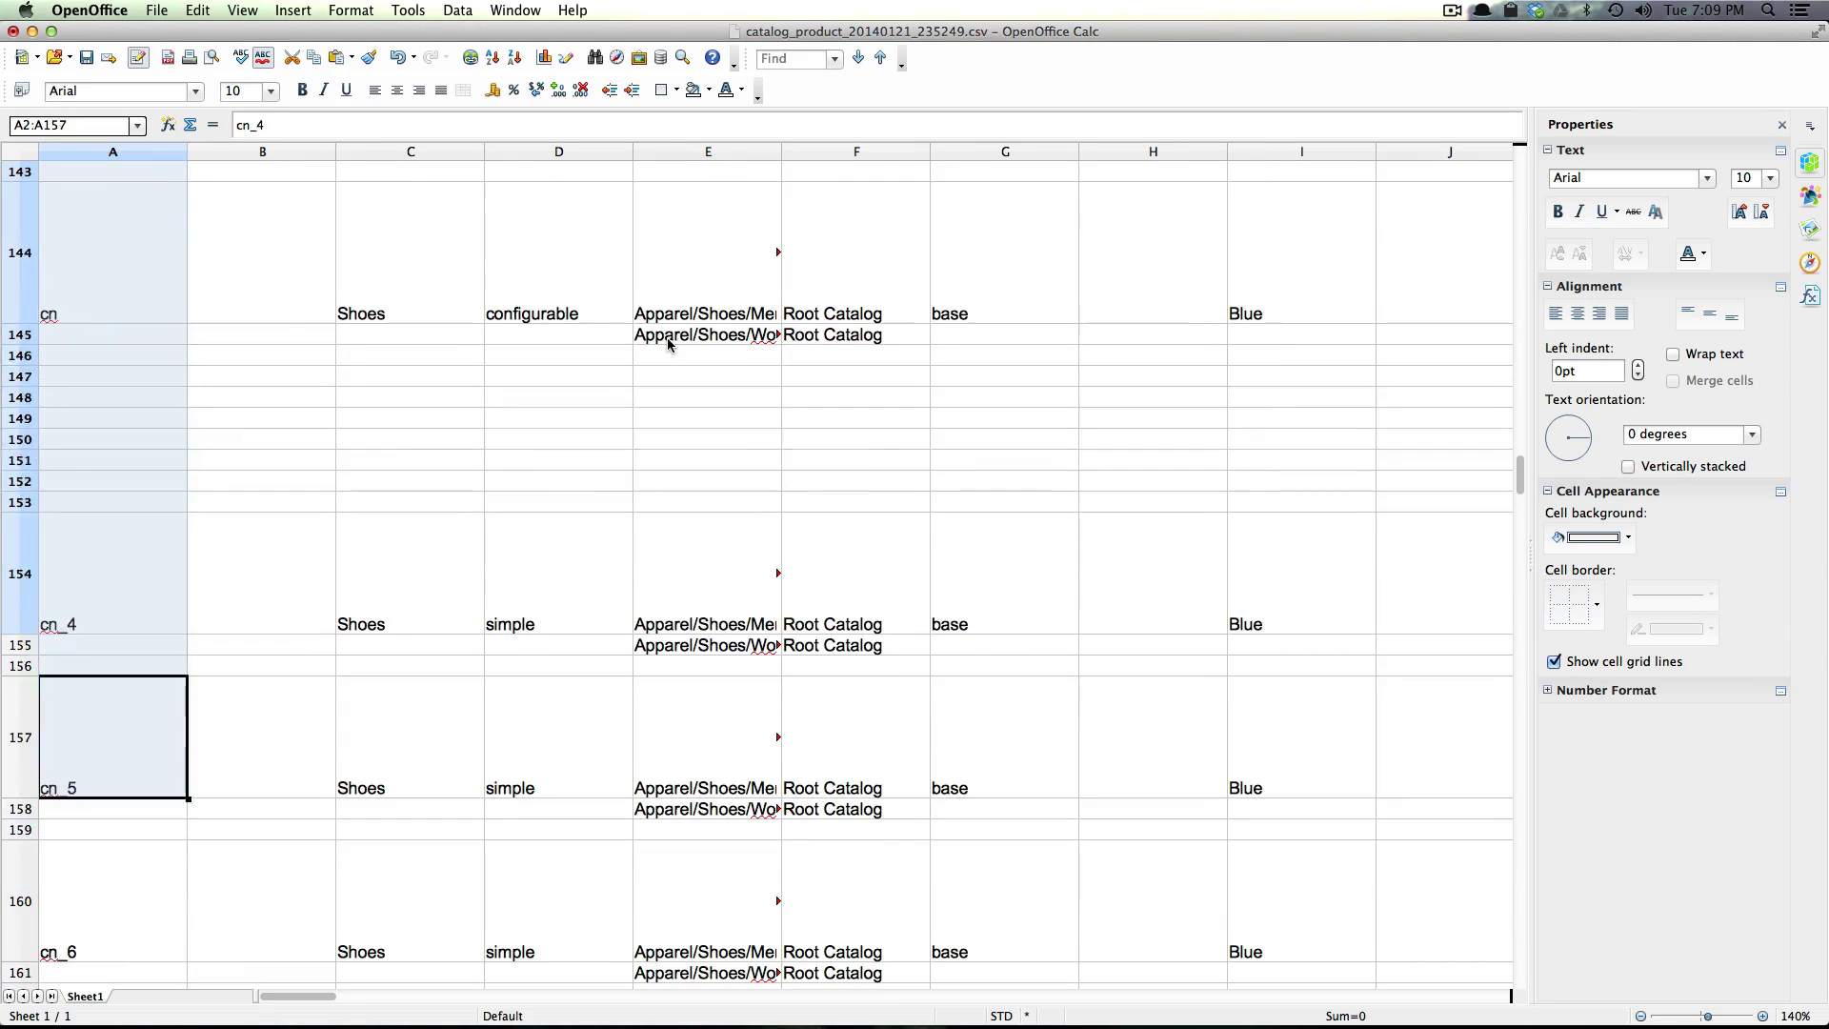
{"action": "key", "text": "super+shift+Down"}
{"action": "key", "text": "super+shift+Down"}
{"action": "key", "text": "super+shift+Down"}
{"action": "key", "text": "super+shift+Down"}
{"action": "key", "text": "super+shift+Down"}
{"action": "key", "text": "super+shift+Down"}
{"action": "key", "text": "super+shift+Down"}
{"action": "key", "text": "super+shift+Down"}
{"action": "key", "text": "super+shift+Down"}
{"action": "key", "text": "super+shift+Right"}
{"action": "key", "text": "super+shift+Right"}
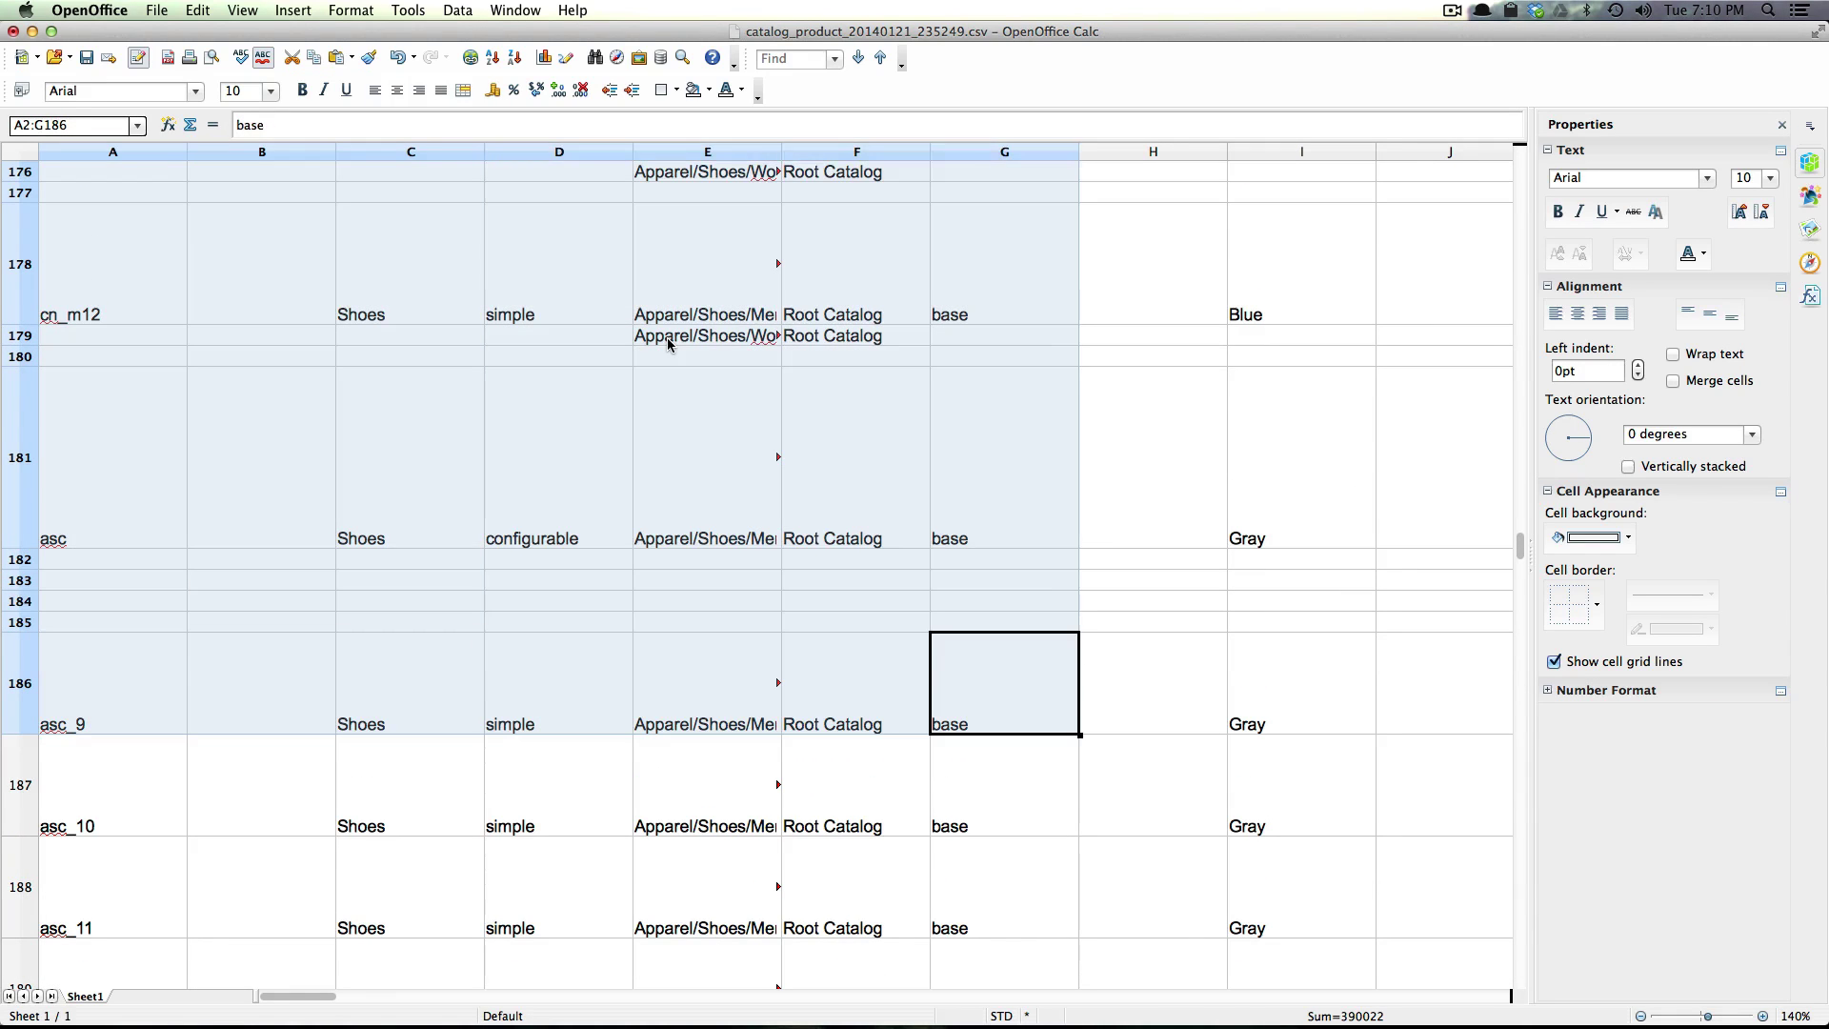
{"action": "key", "text": "super+shift+Right"}
{"action": "key", "text": "super+shift+Right"}
{"action": "key", "text": "super+shift+Right"}
{"action": "key", "text": "super+shift+Right"}
{"action": "key", "text": "super+shift+Right"}
{"action": "key", "text": "super+shift+Right"}
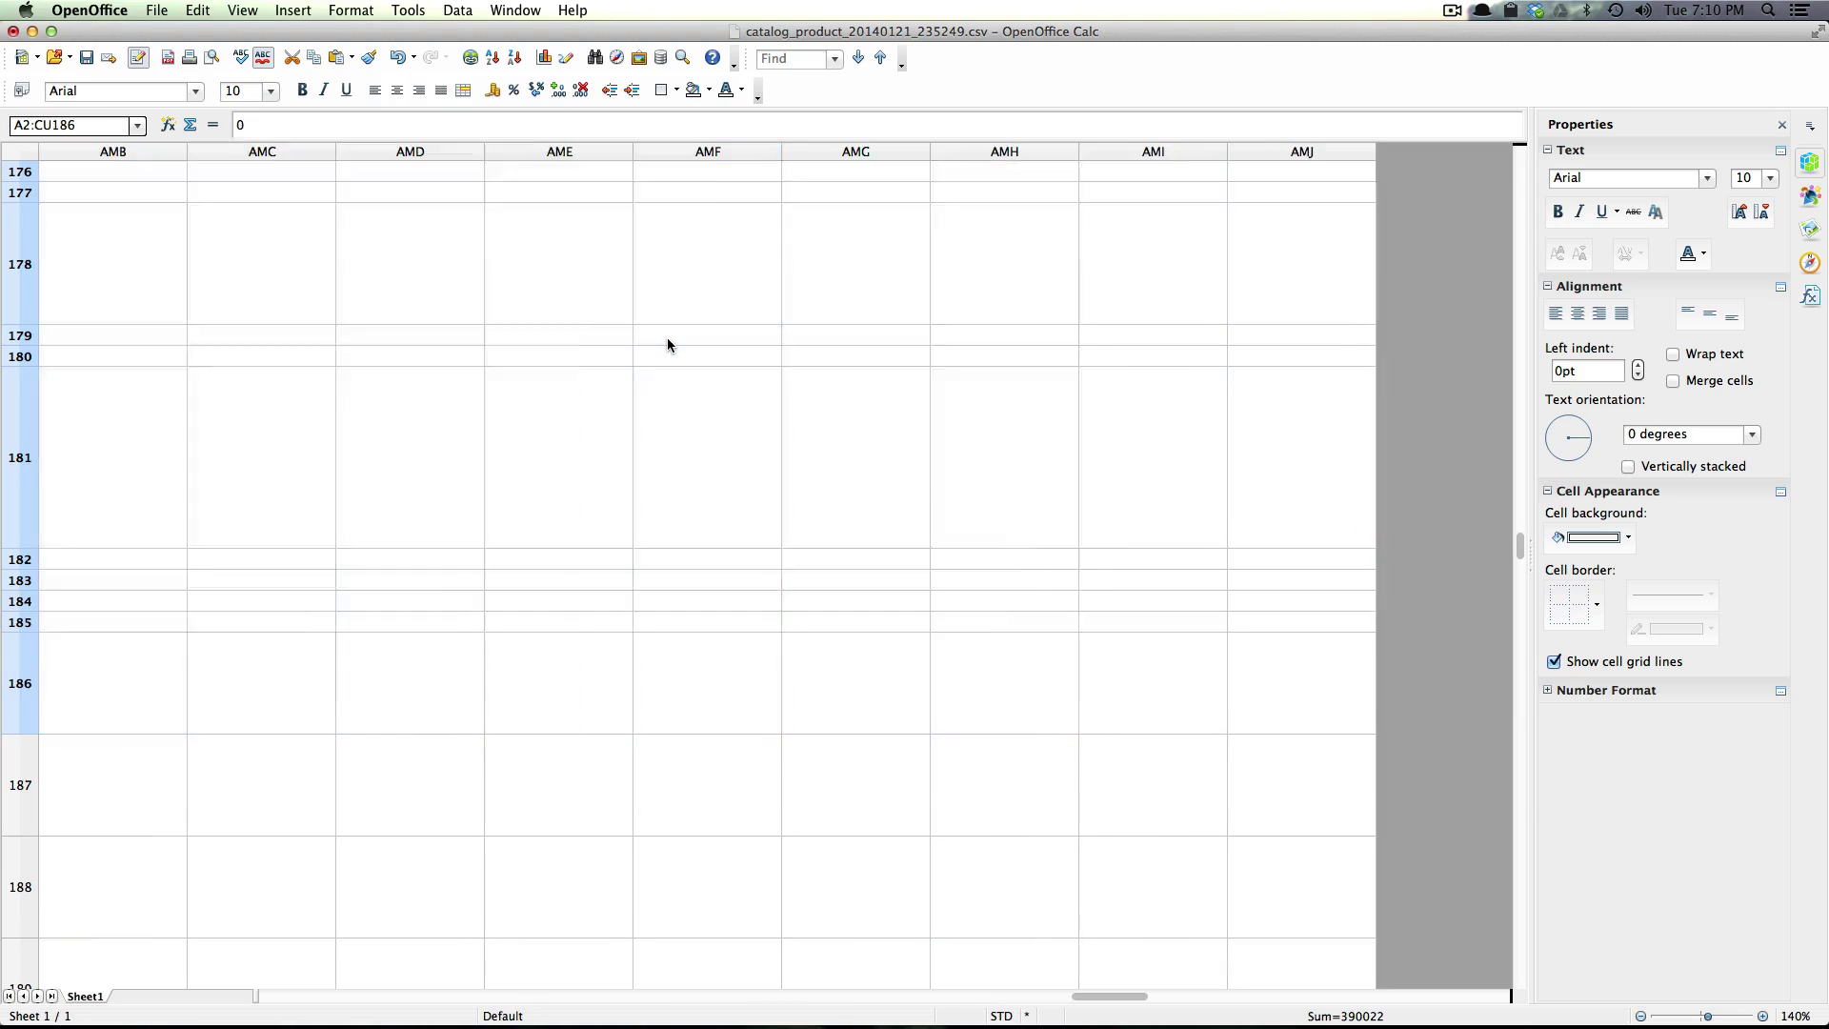
{"action": "key", "text": "super+shift+Right"}
{"action": "key", "text": "super+shift+Down"}
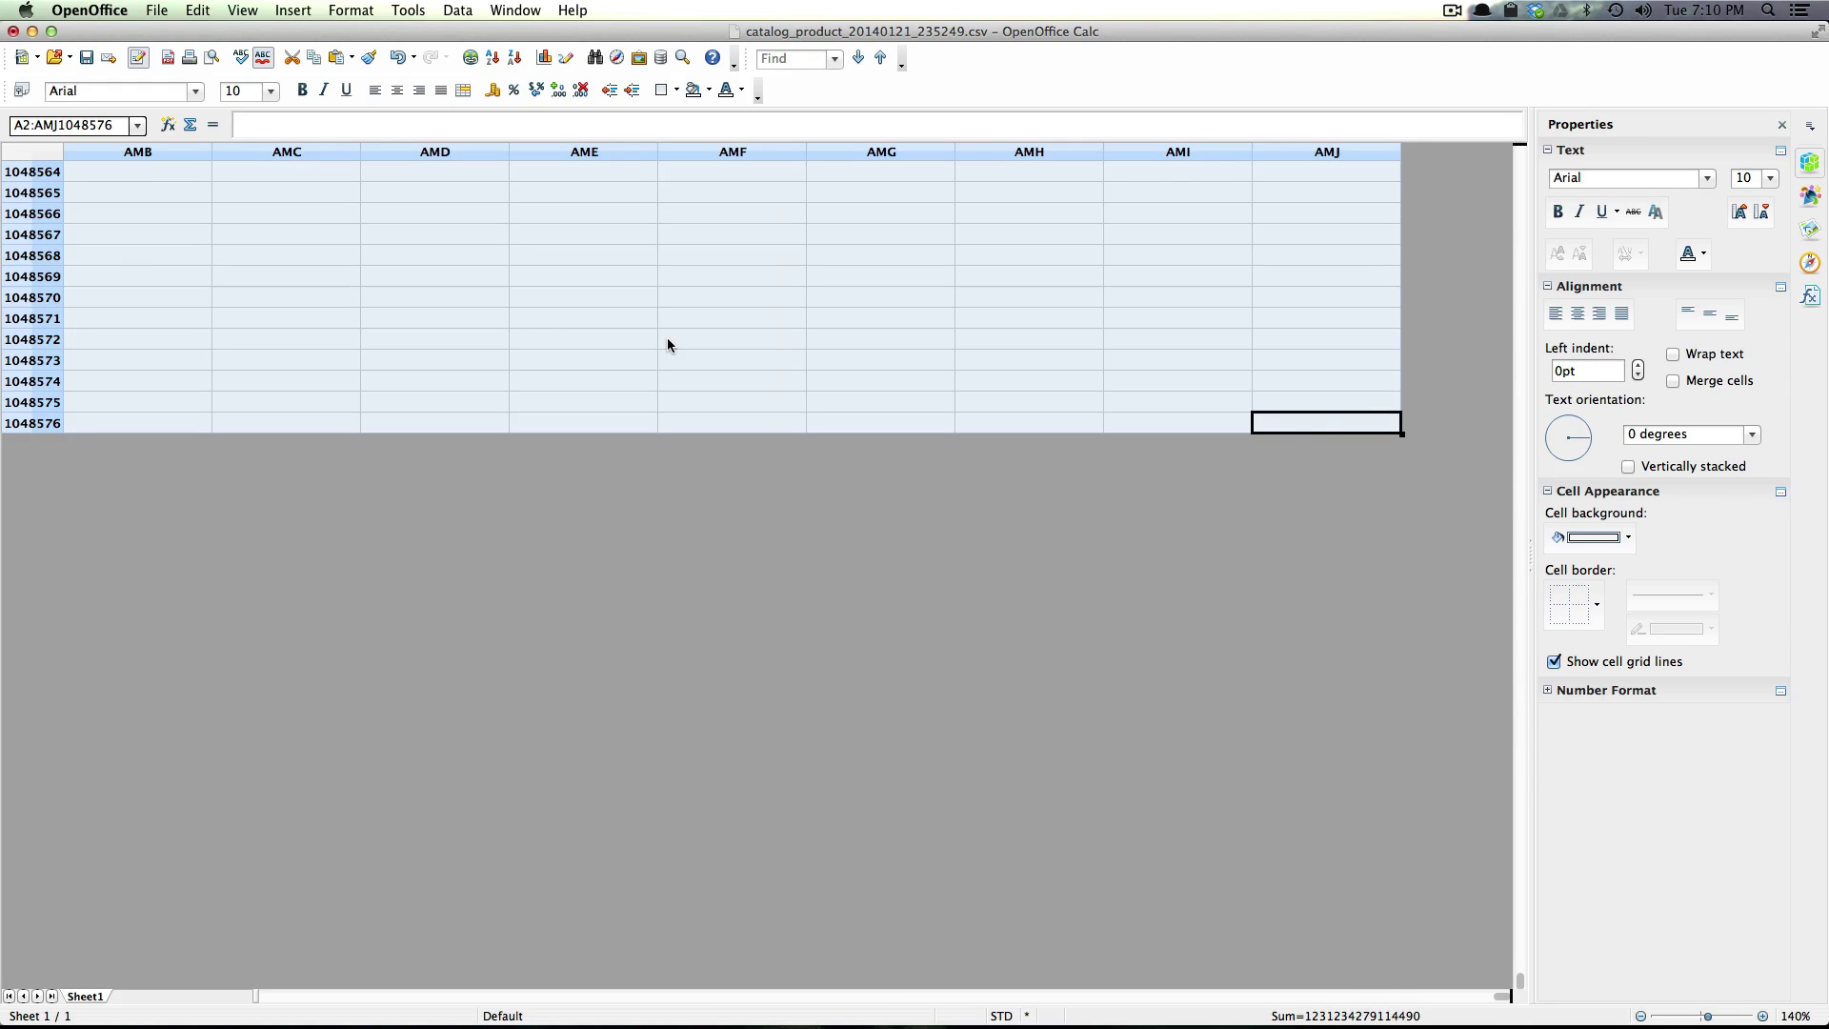
{"action": "left_click", "coordinate": [667, 345]}
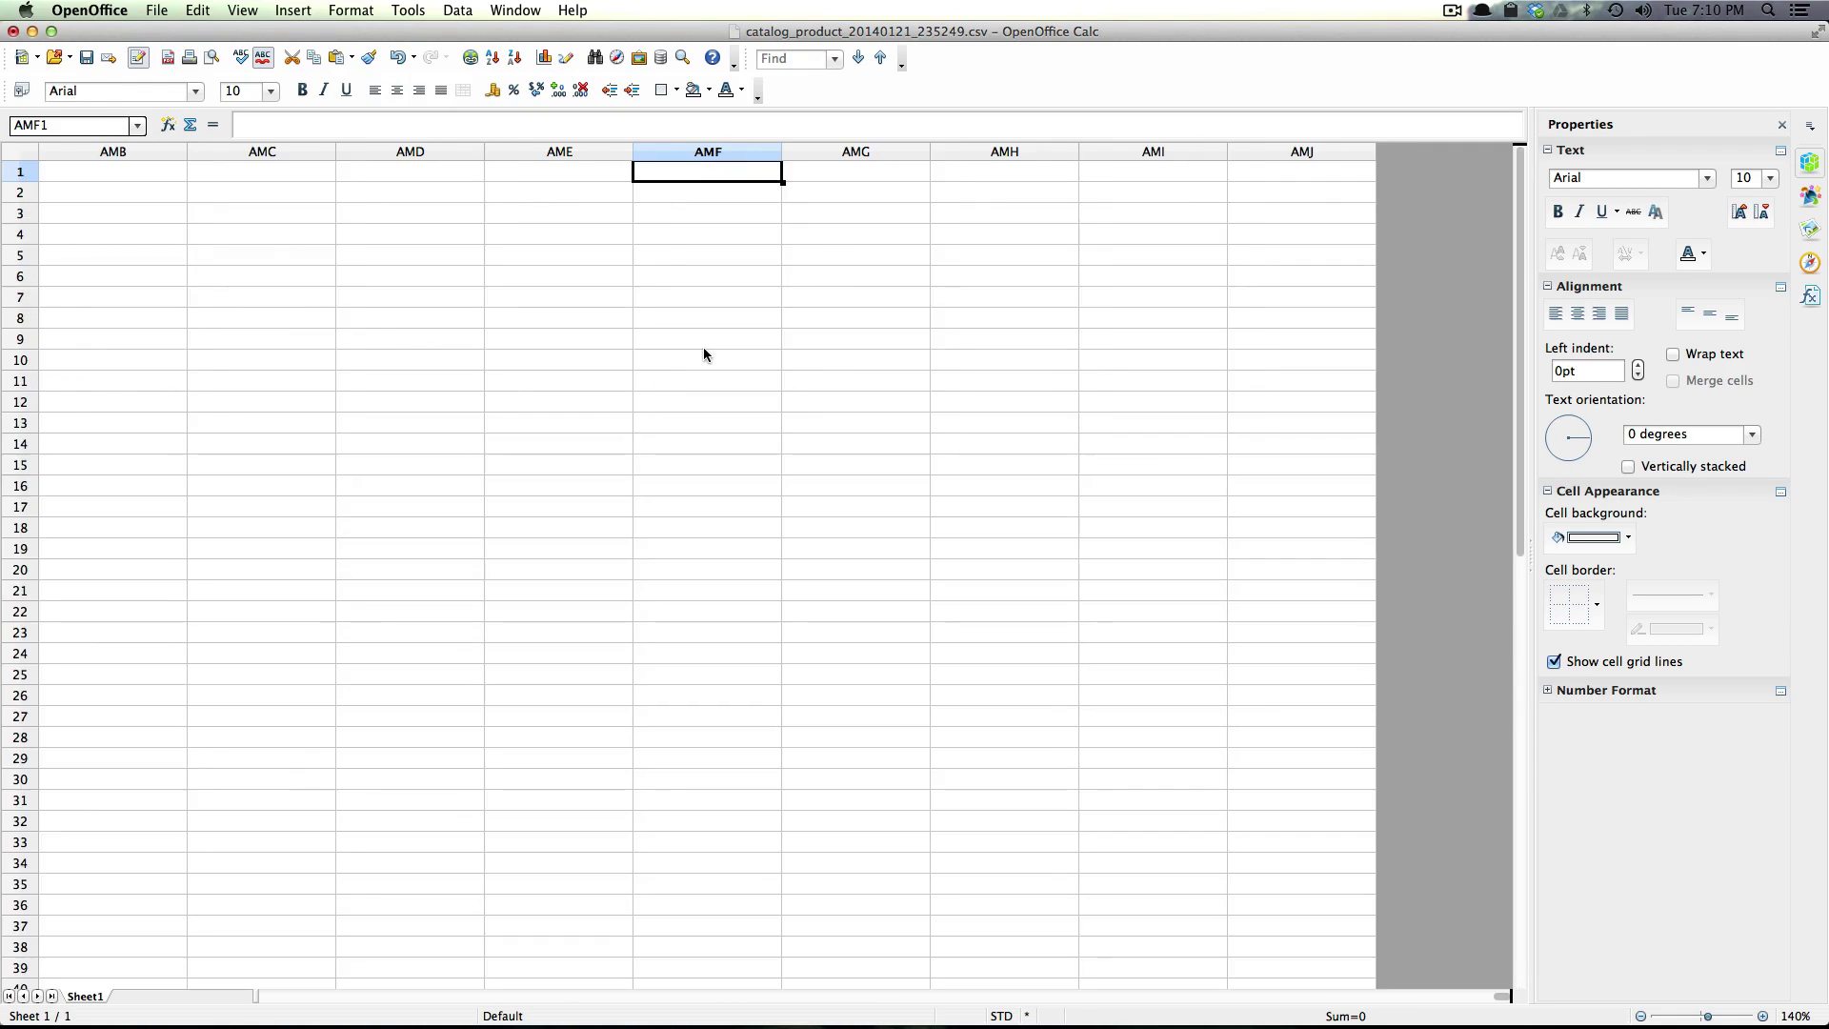
{"action": "key", "text": "super+Left"}
{"action": "key", "text": "super+Home"}
{"action": "key", "text": "Down"}
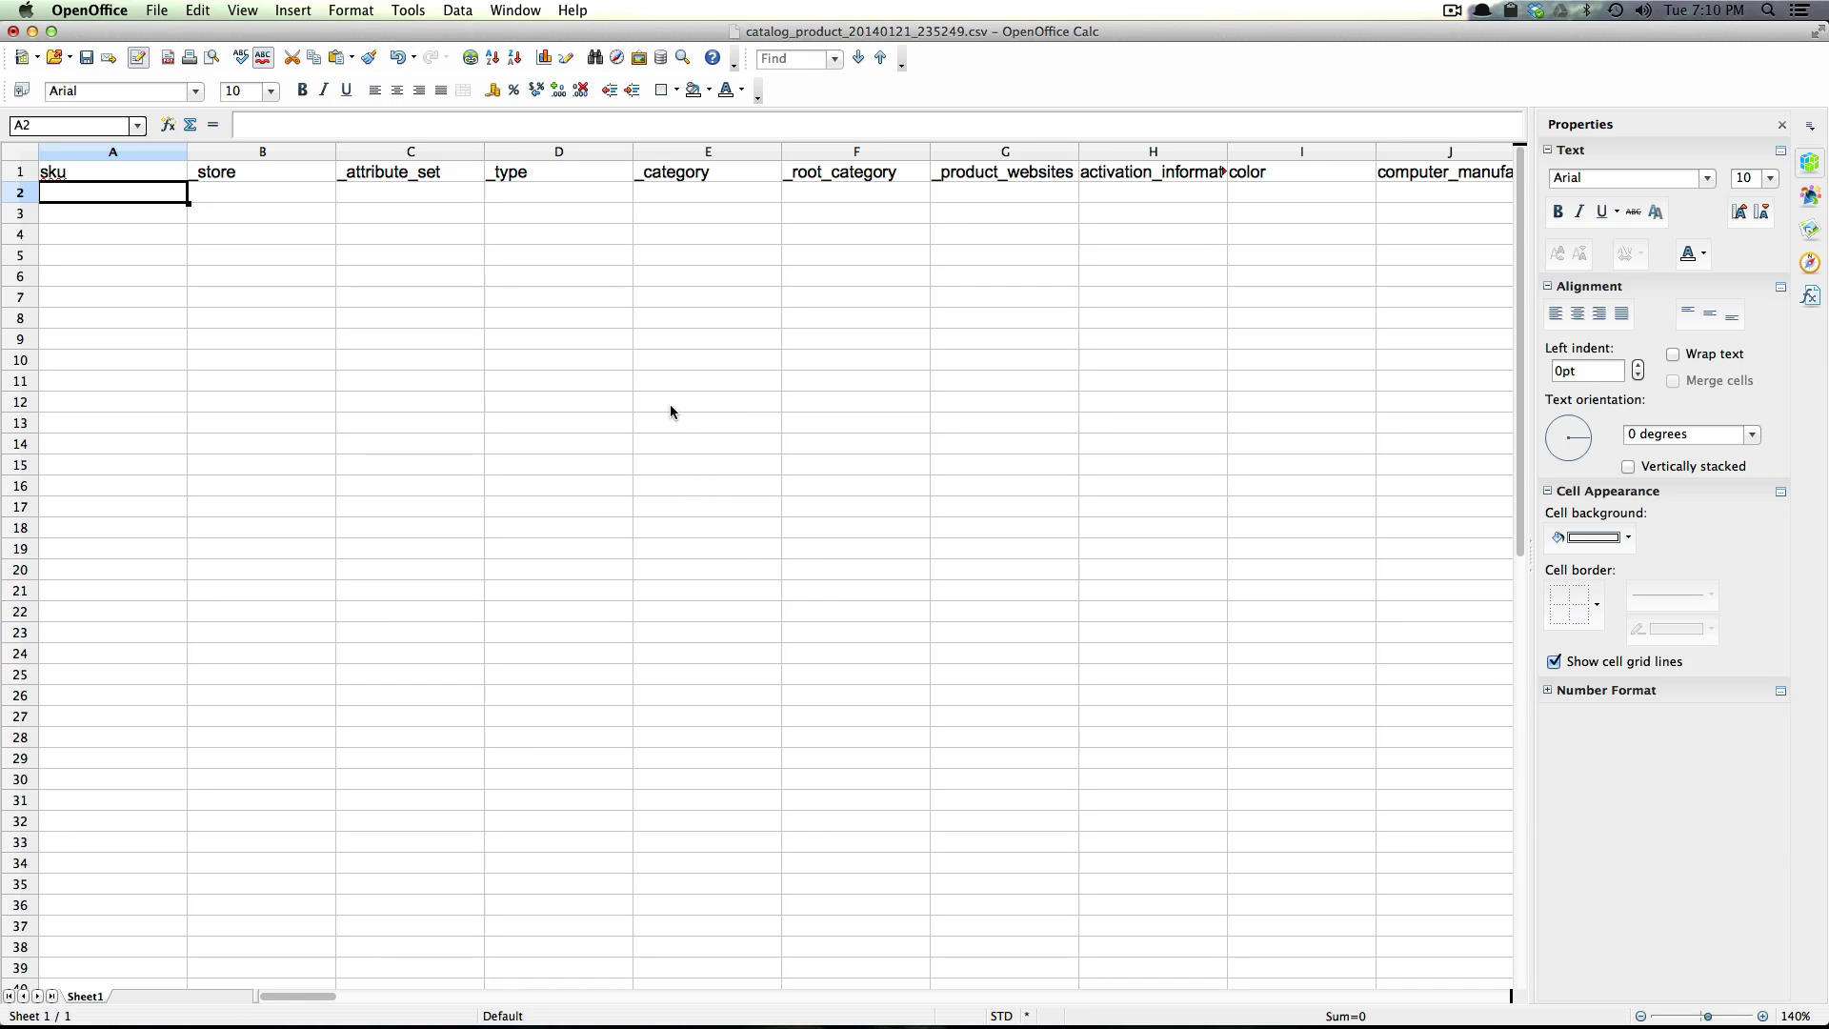
Select the empty sku cell A2 in the header-only CSV and hide Calc to reveal the desktop
{"action": "left_click", "coordinate": [732, 562]}
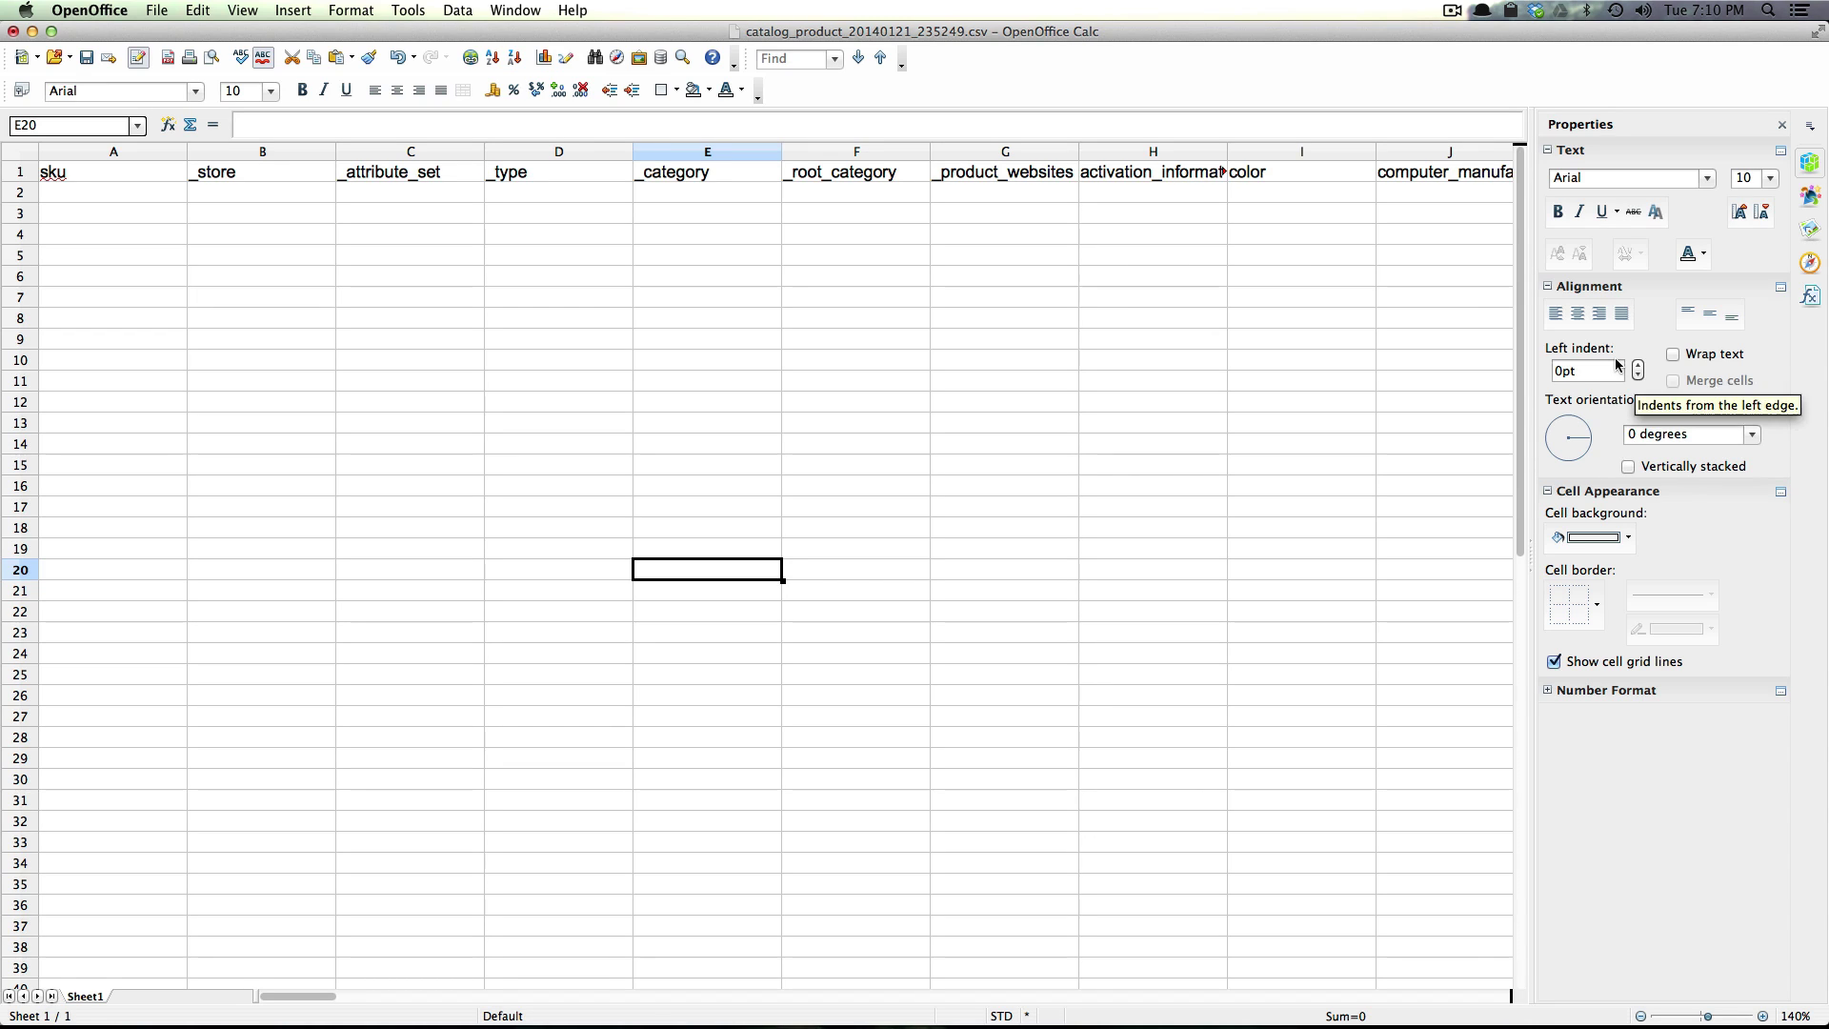
{"action": "left_click", "coordinate": [599, 212]}
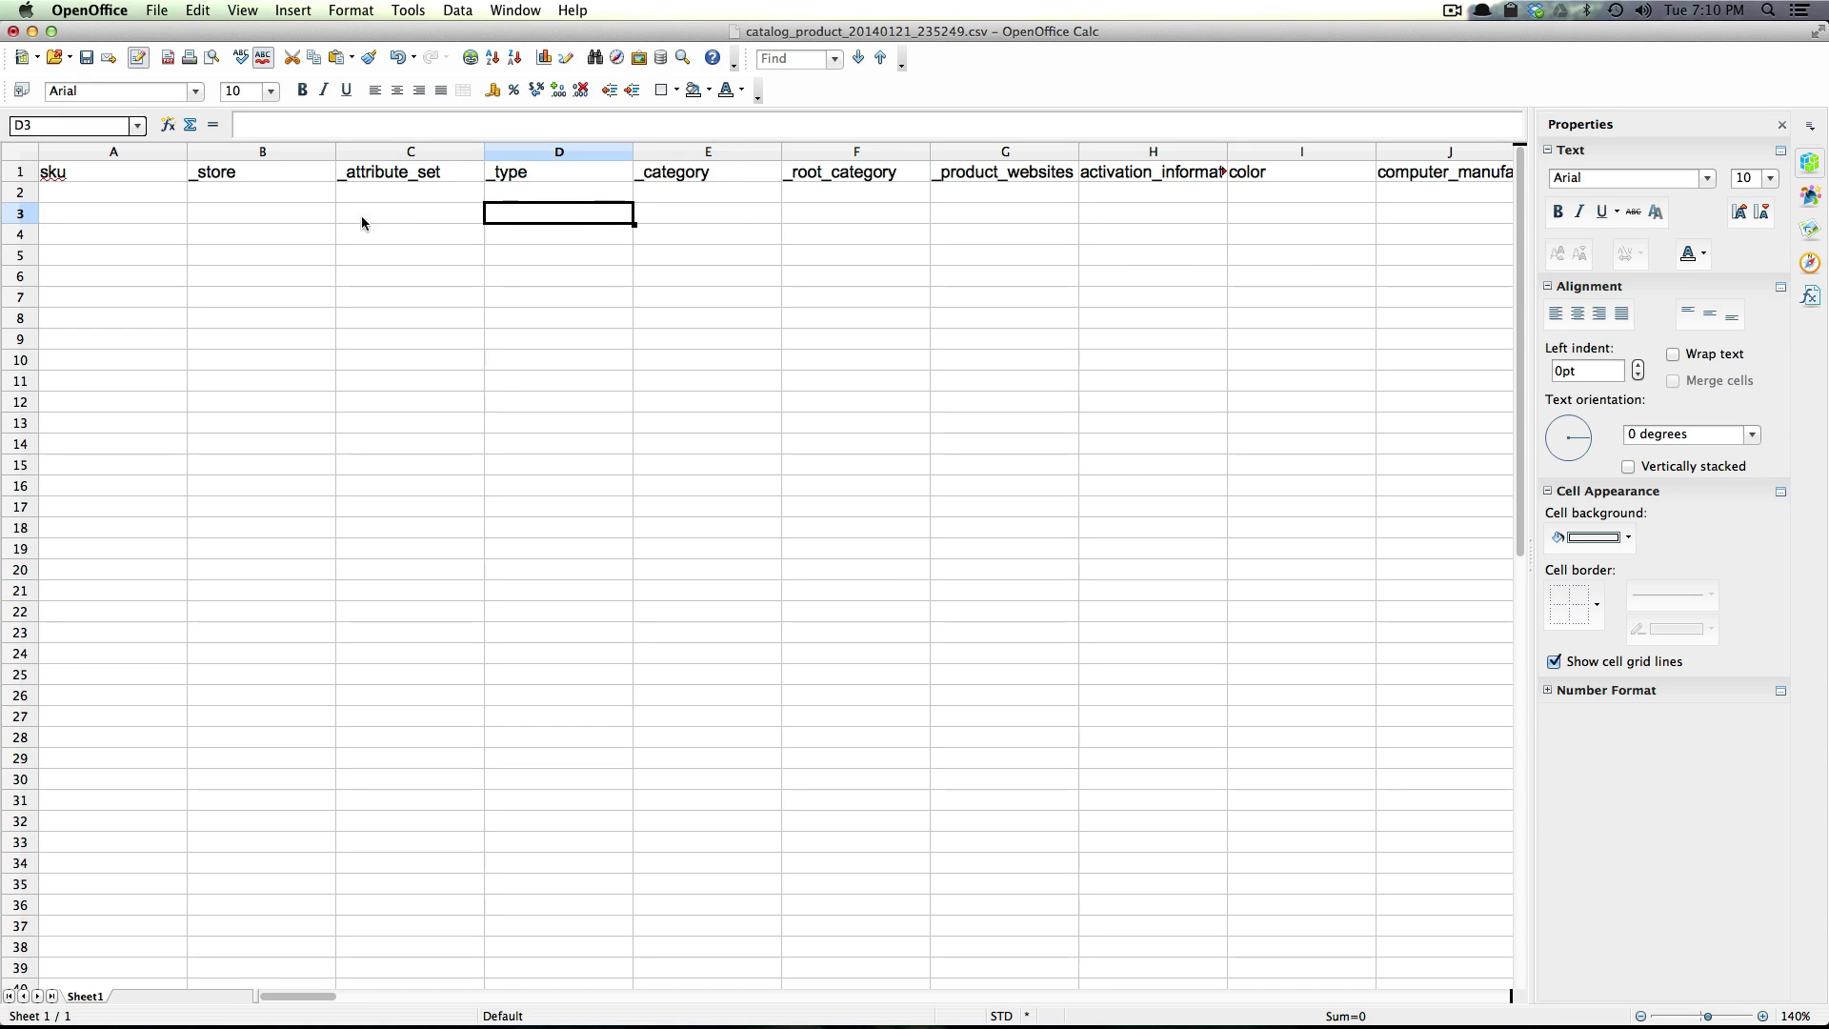
{"action": "left_click", "coordinate": [91, 198]}
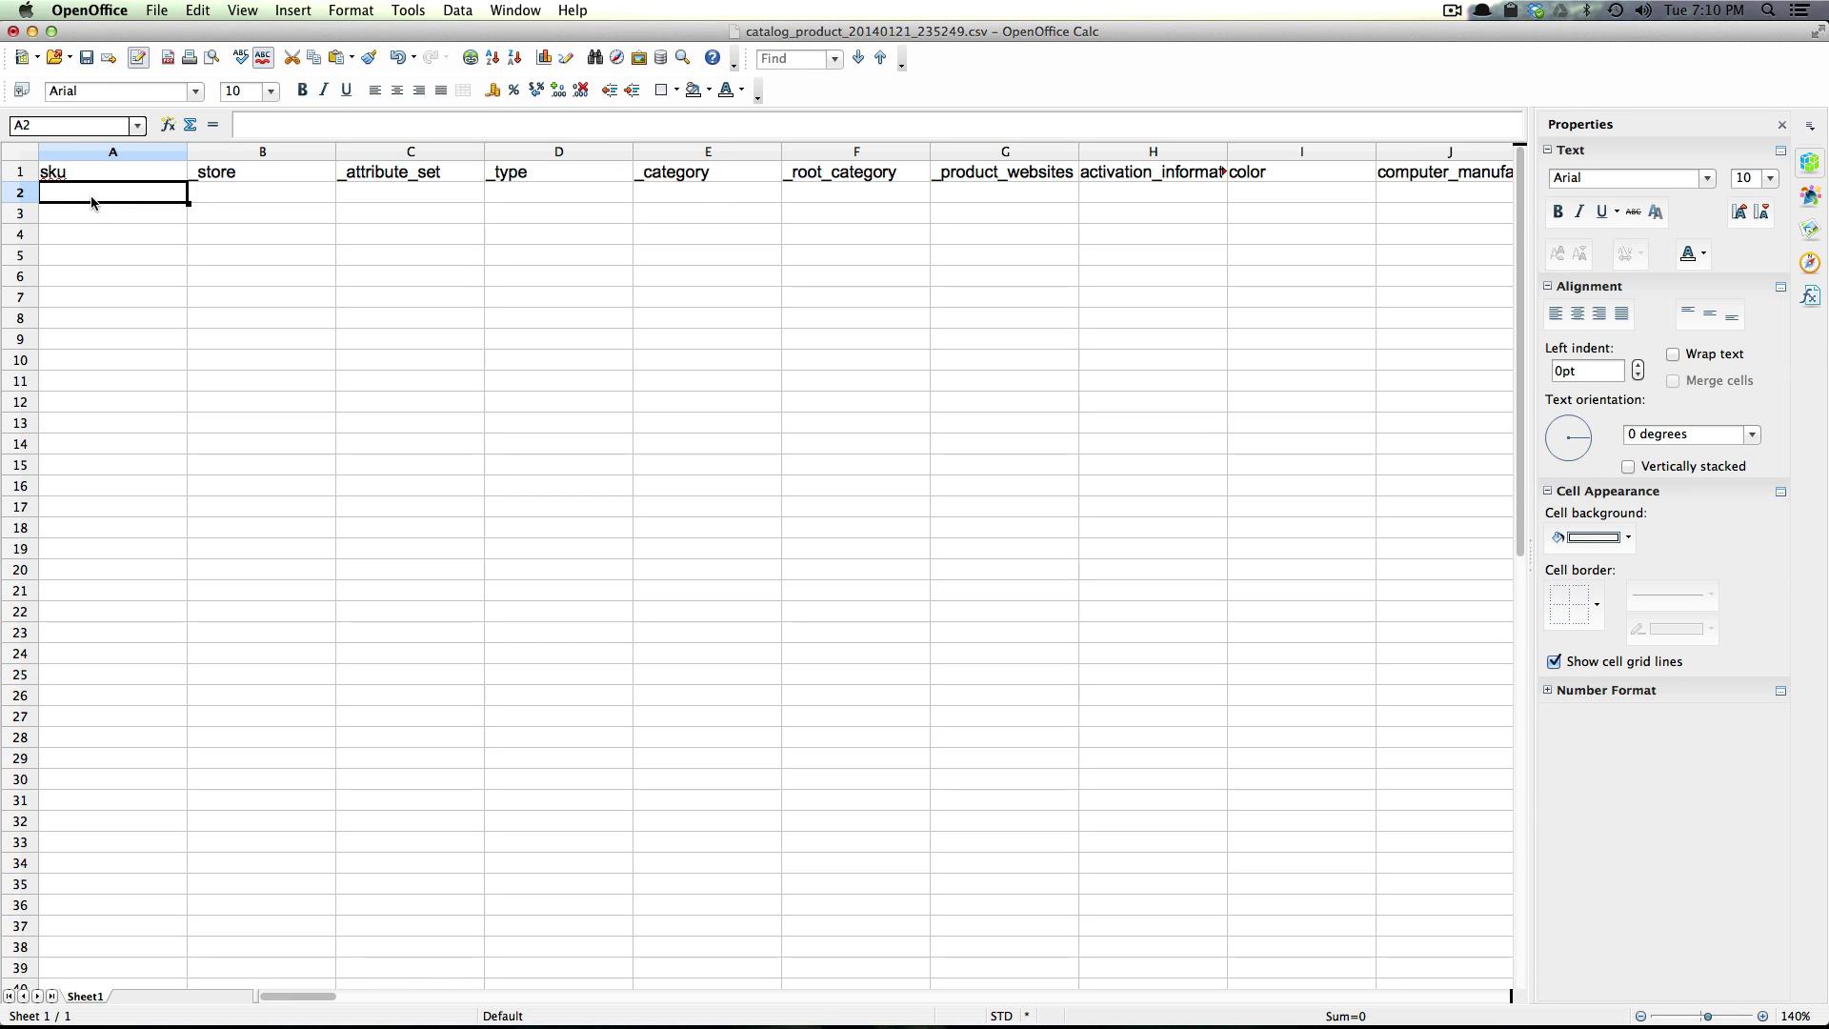
{"action": "key", "text": "super+Tab"}
{"action": "key", "text": "super+shift+Tab"}
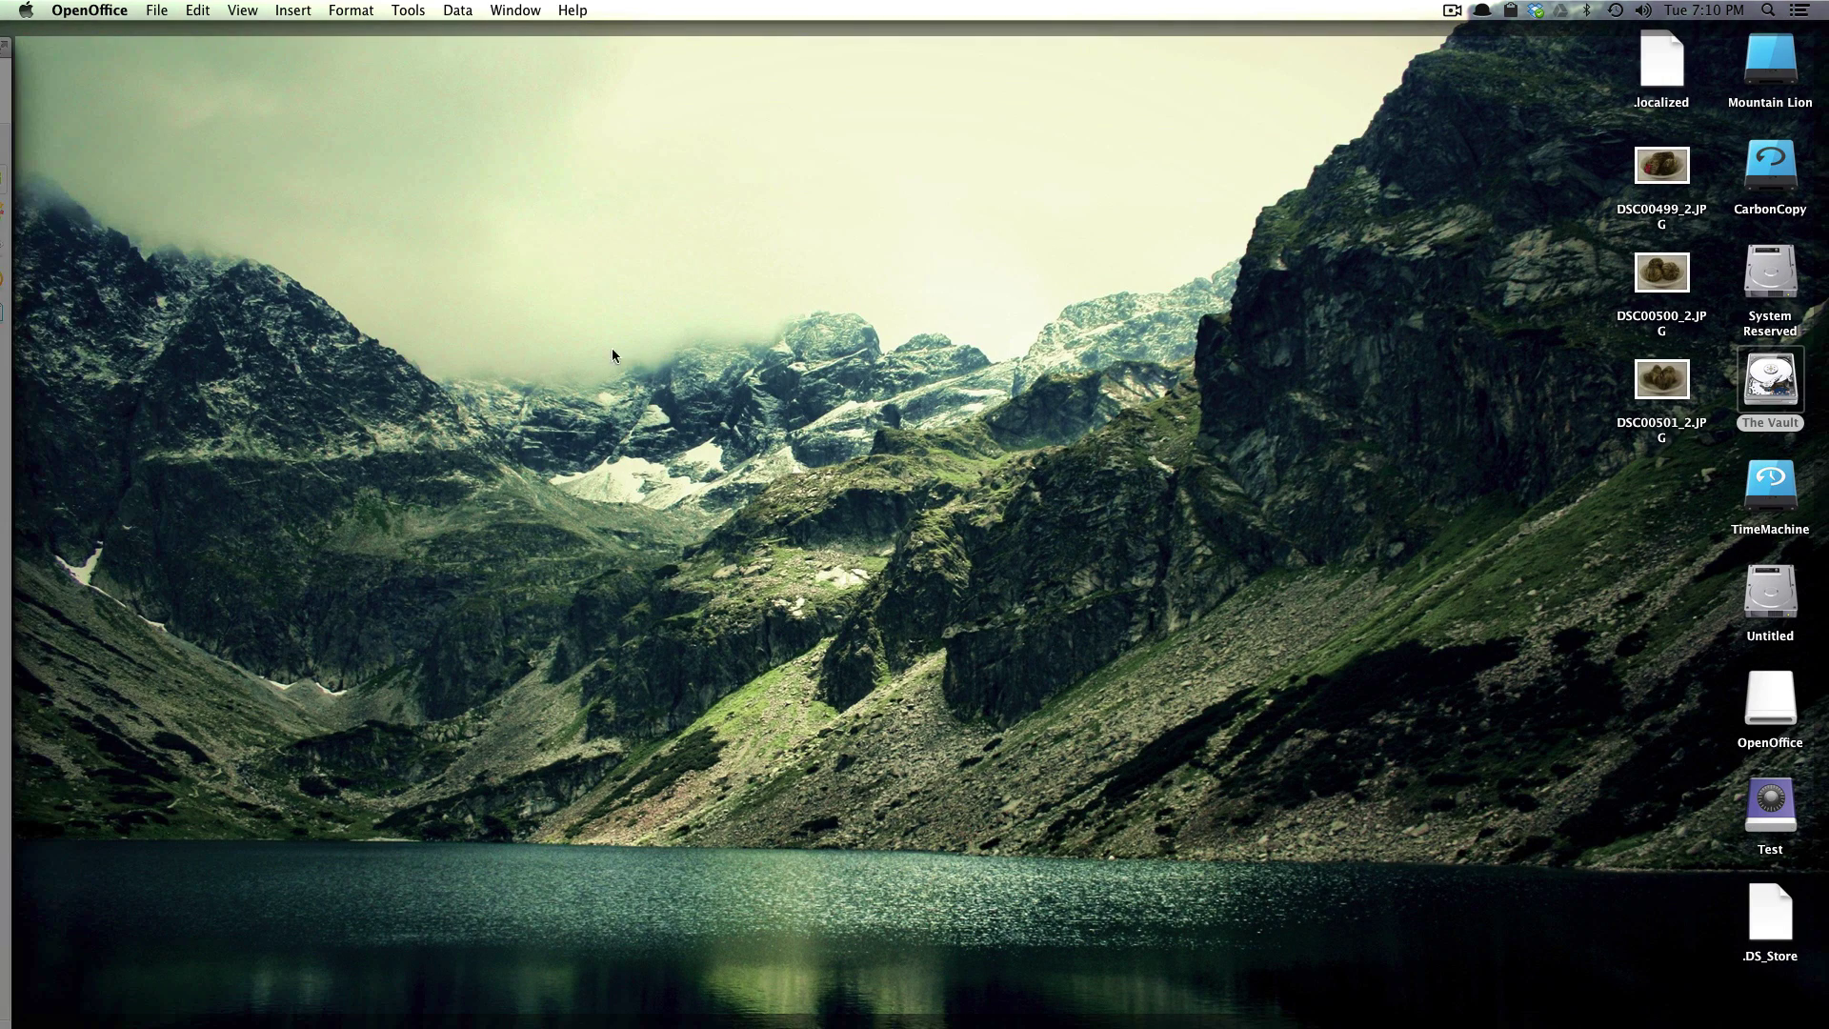
Preview the DSC00499–DSC00501 tea photos, select all three, and return to the CSV
{"action": "left_click", "coordinate": [1201, 220]}
{"action": "left_click_drag", "start_coordinate": [1662, 129], "coordinate": [1672, 389]}
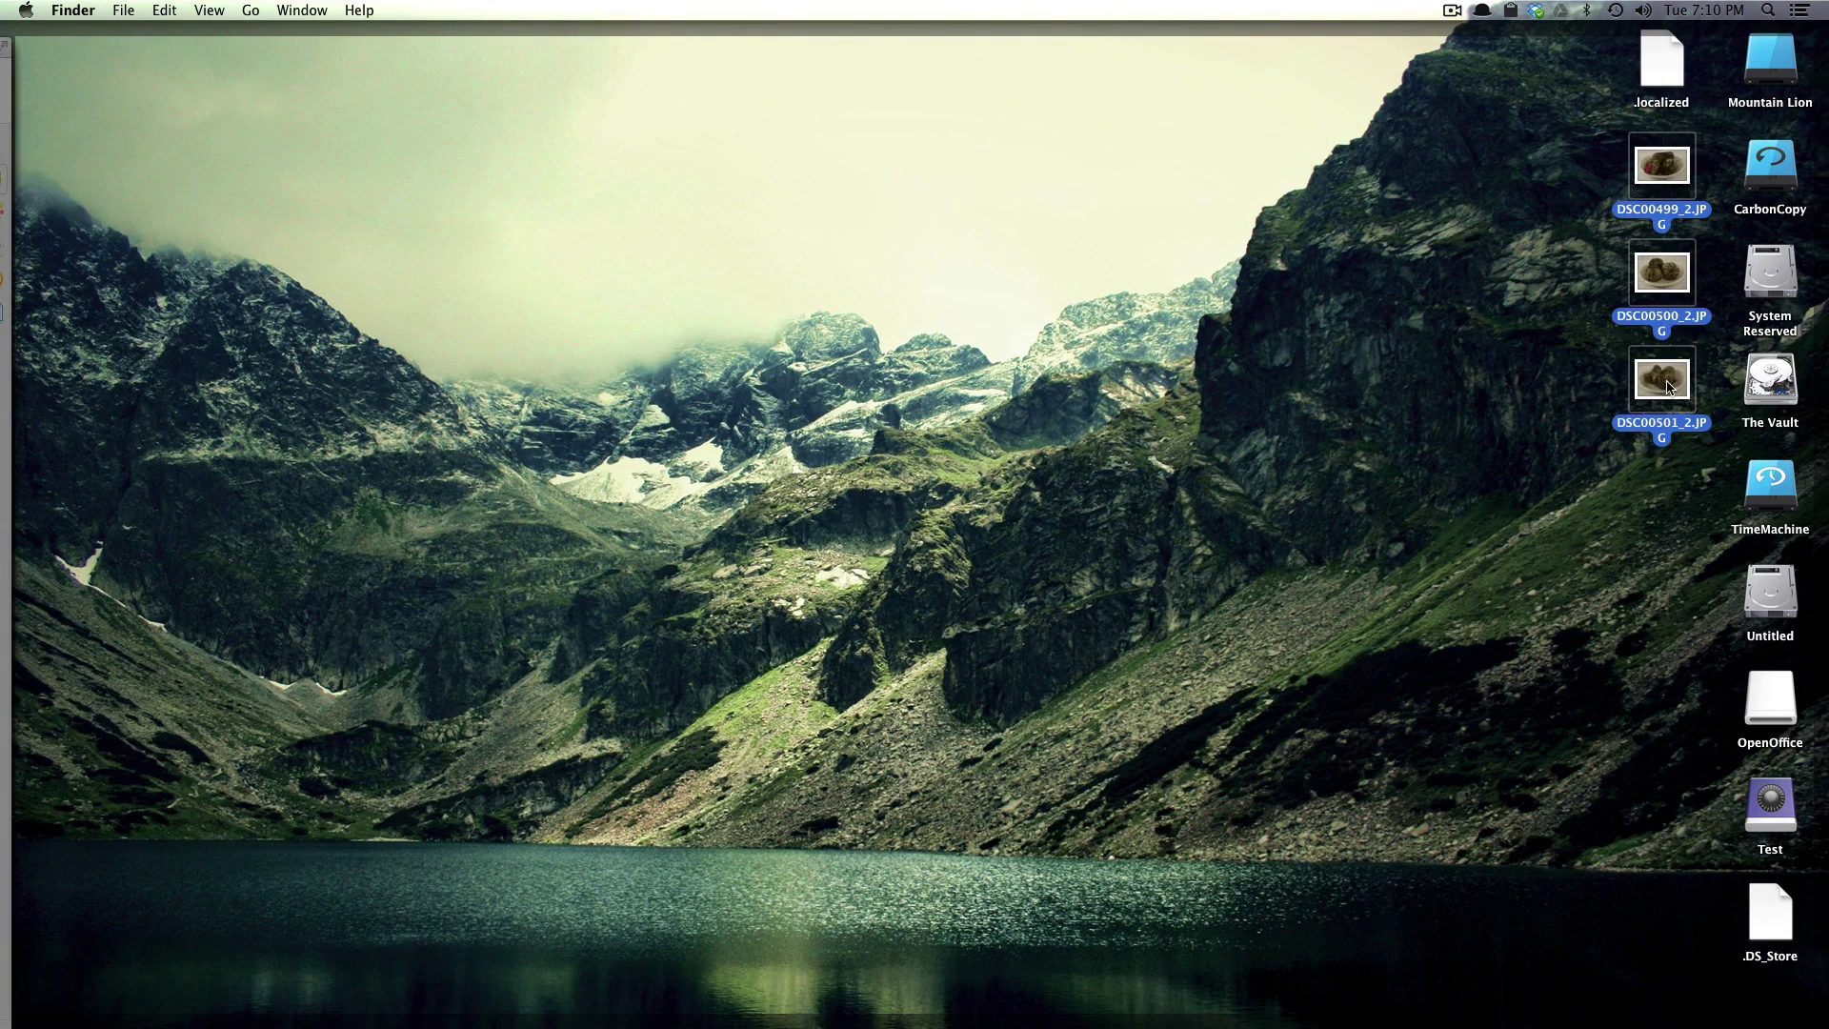
{"action": "key", "text": "space"}
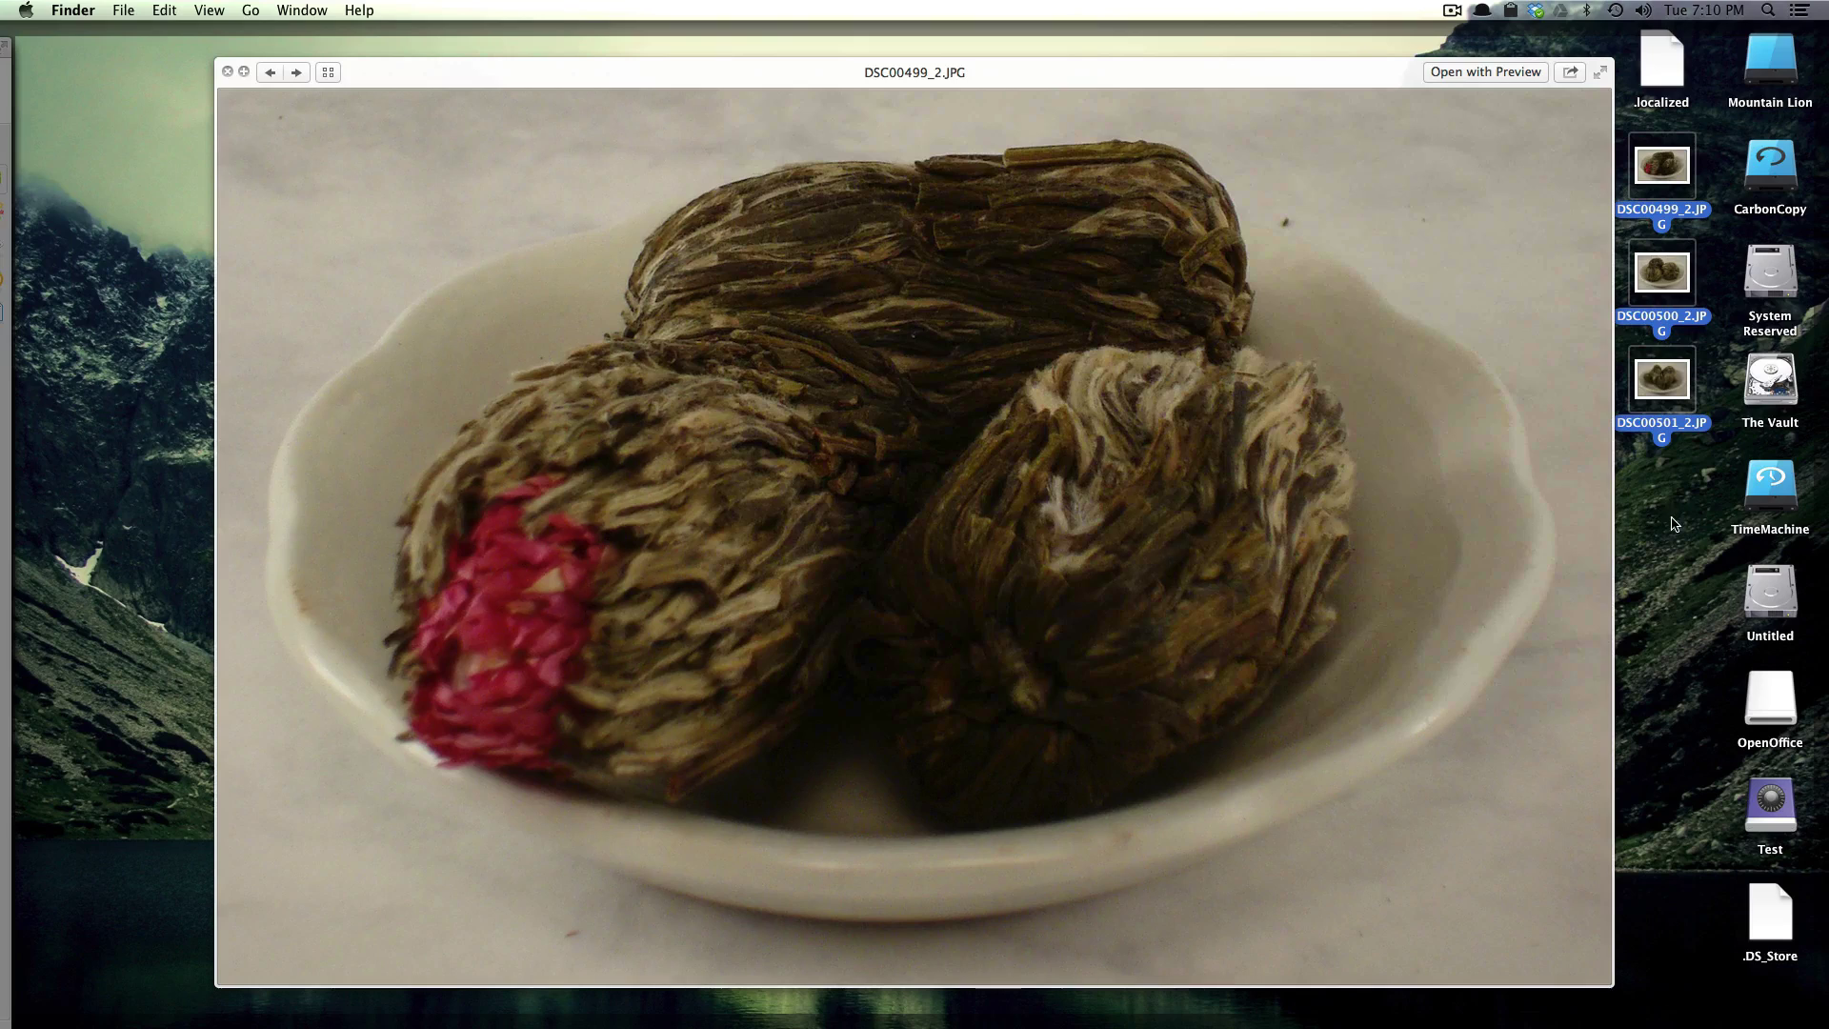
{"action": "left_click", "coordinate": [1663, 281]}
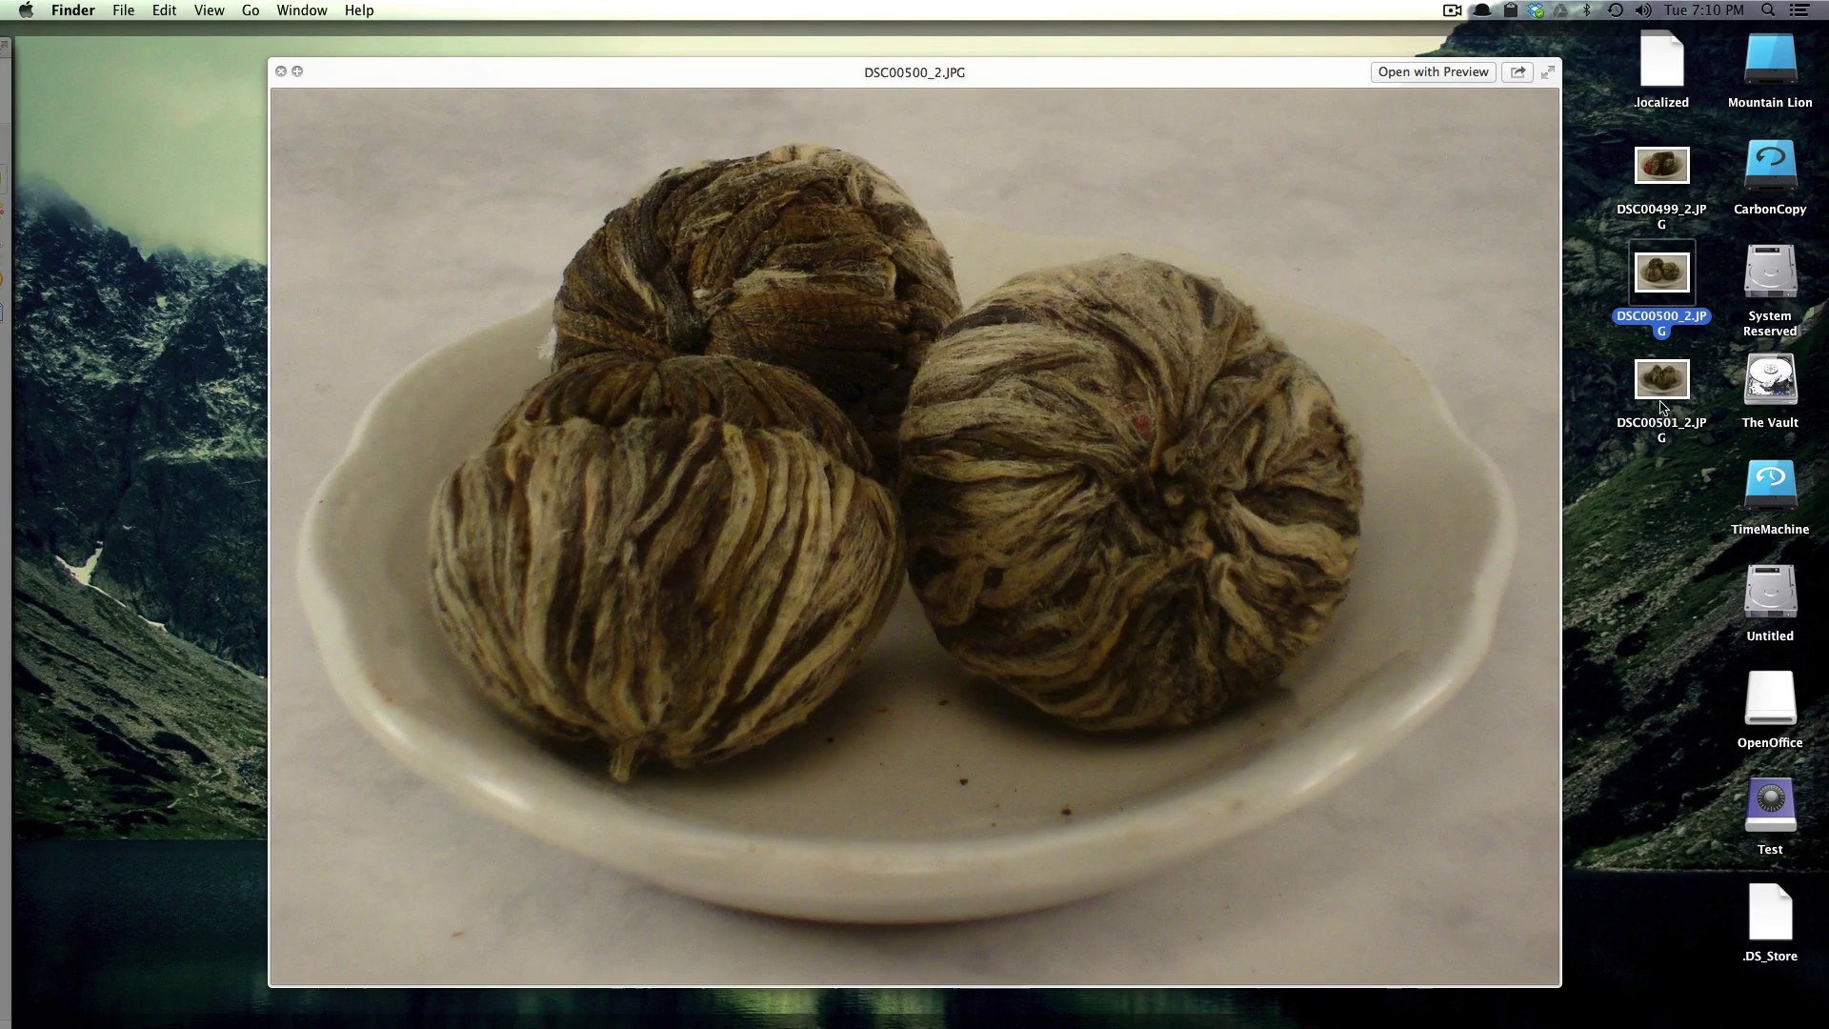
{"action": "left_click", "coordinate": [1662, 391]}
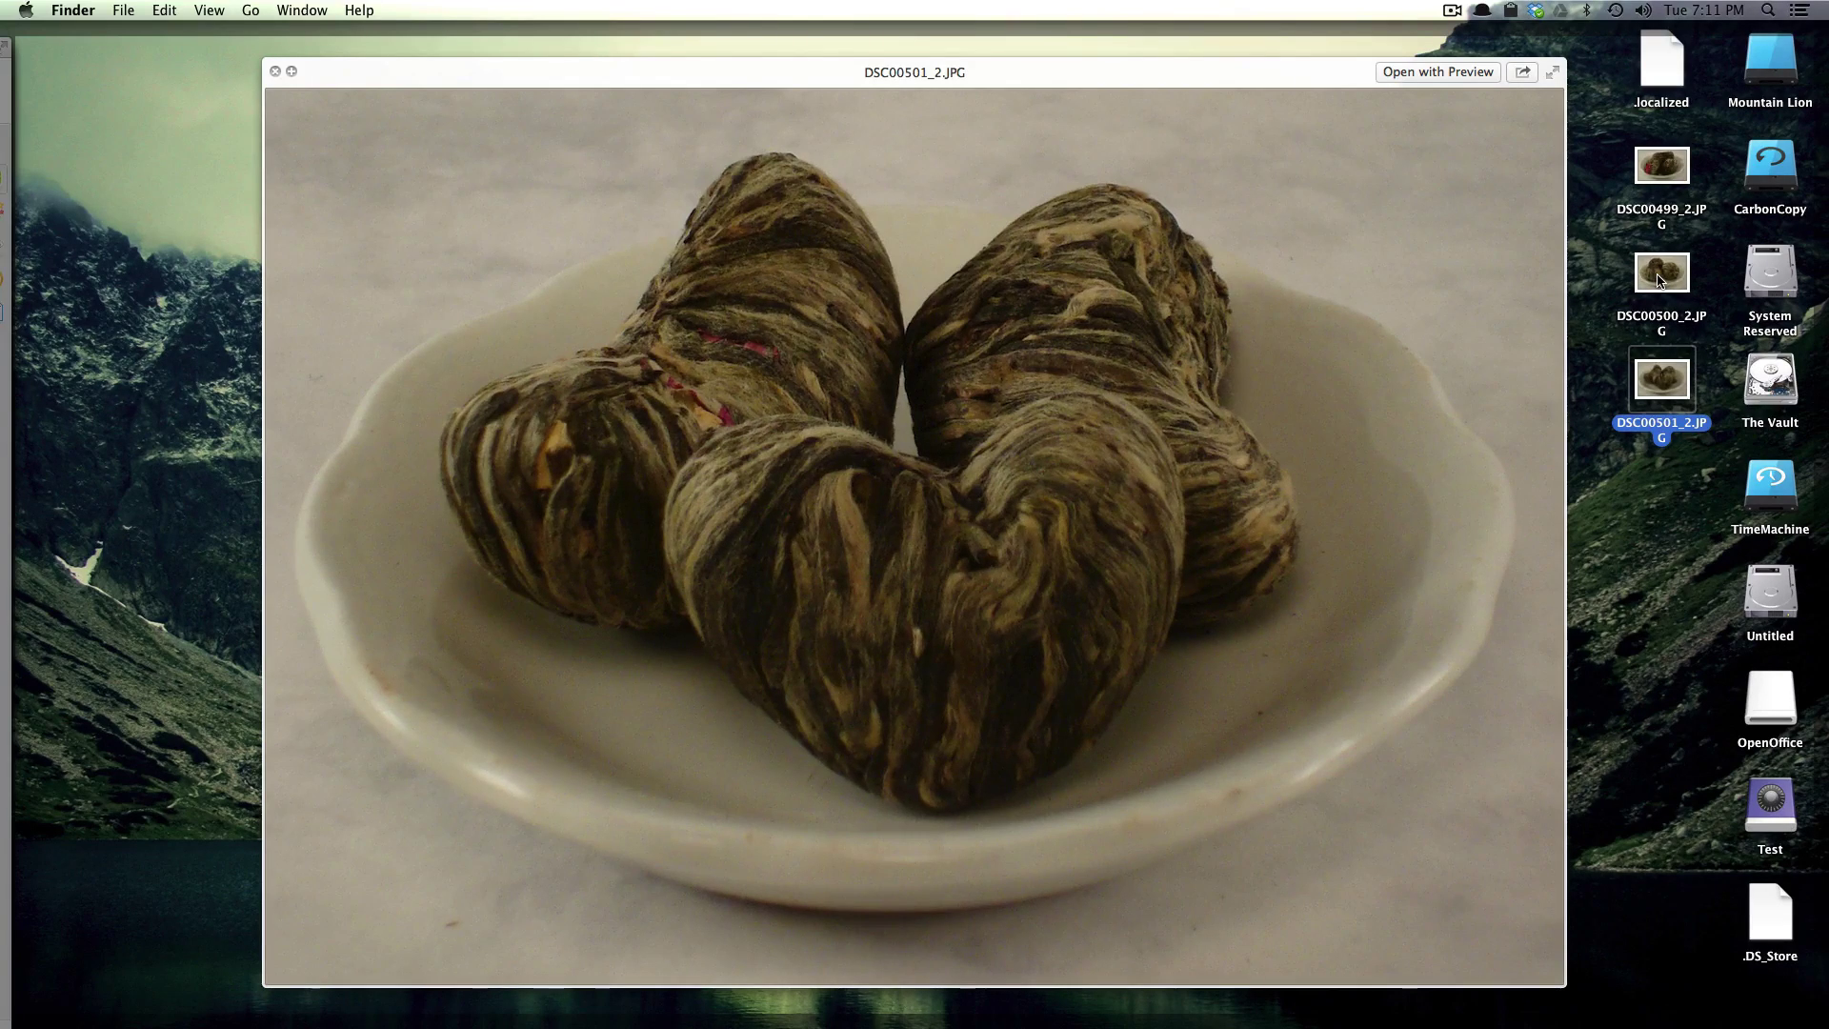
{"action": "key", "text": "space"}
{"action": "left_click_drag", "start_coordinate": [1545, 144], "coordinate": [1658, 456]}
{"action": "key", "text": "super+Tab"}
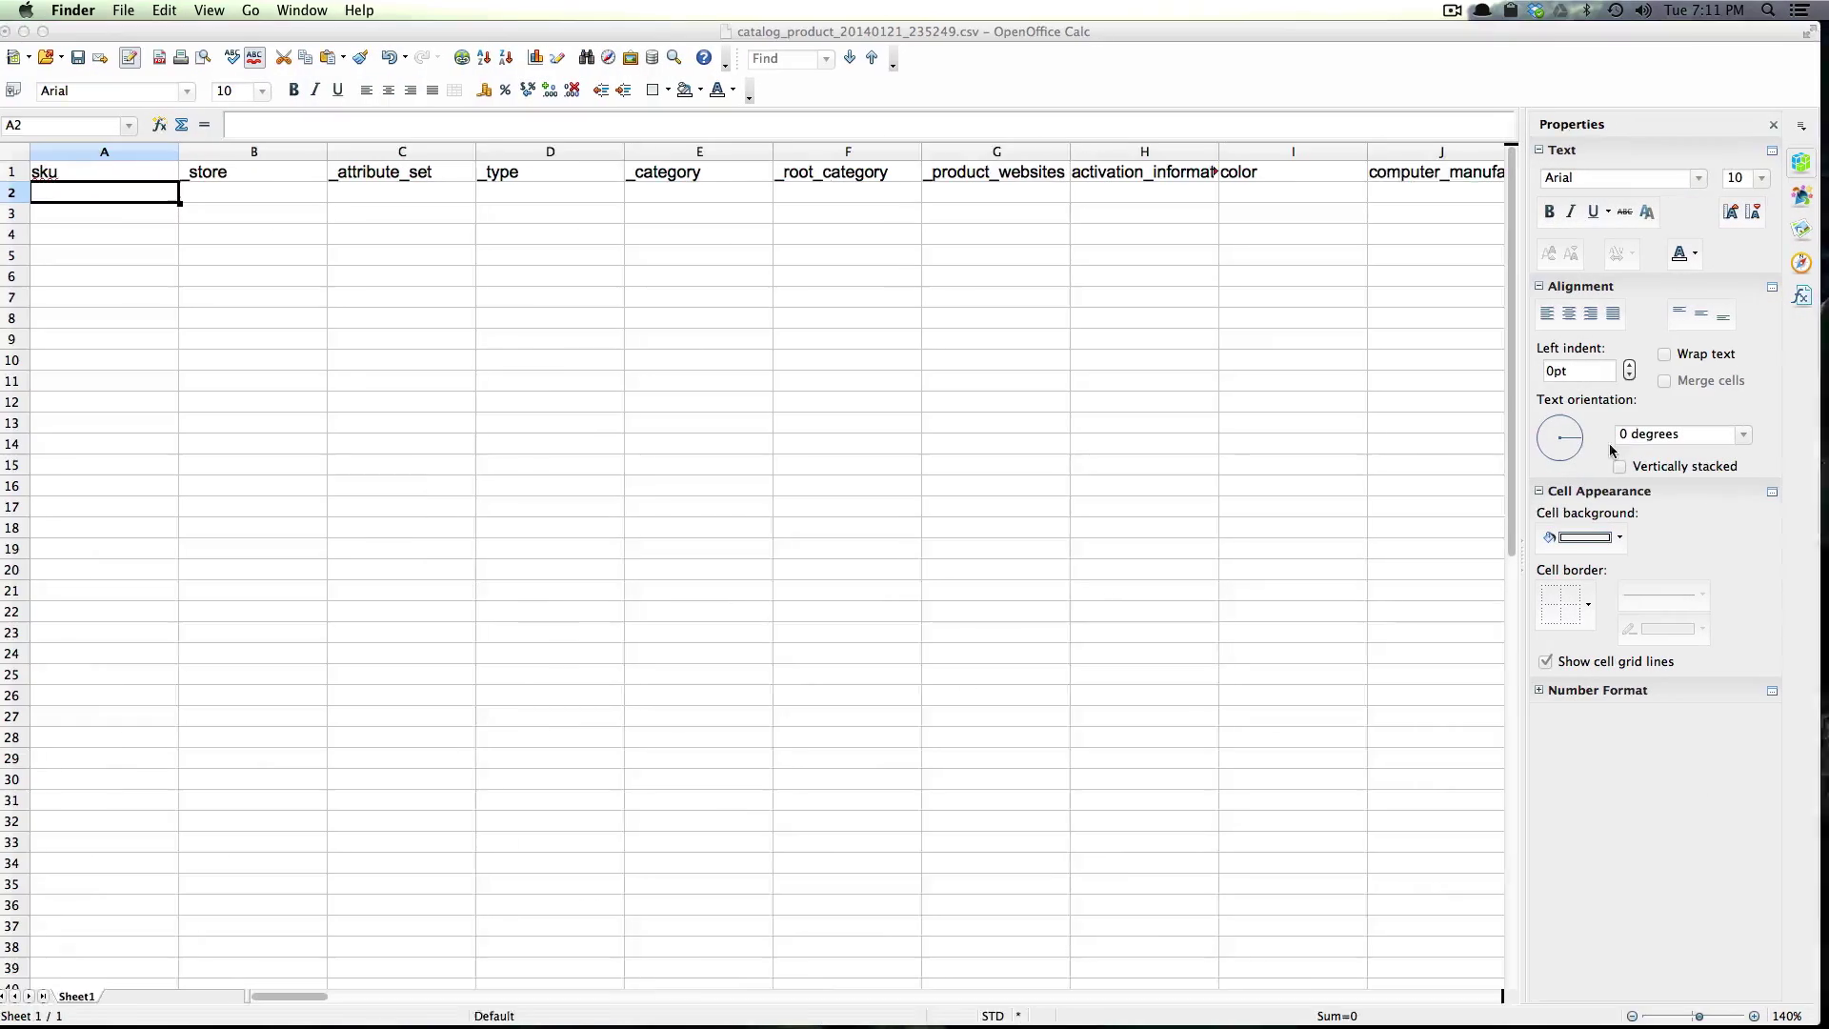
Enter the sku 12312121 in cell A2, removing the stray space
{"action": "left_click", "coordinate": [1005, 444]}
{"action": "left_click", "coordinate": [61, 193]}
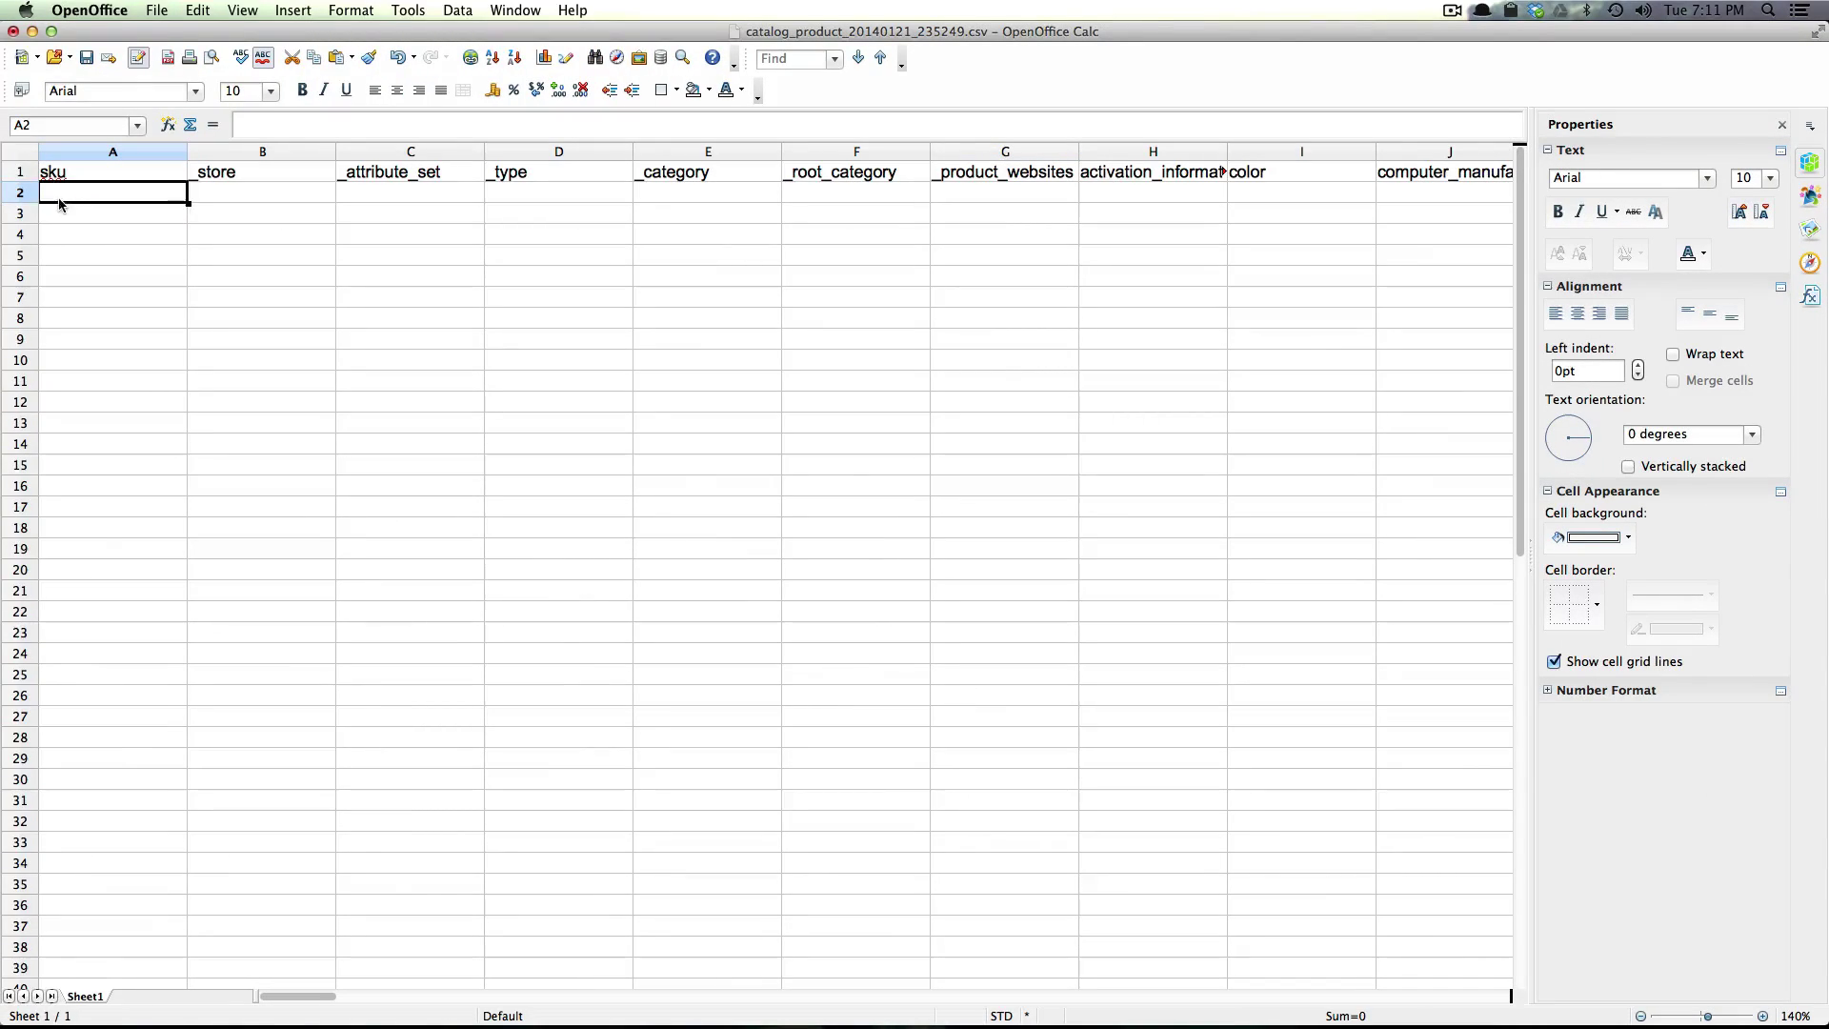
{"action": "type", "text": "12312 121"}
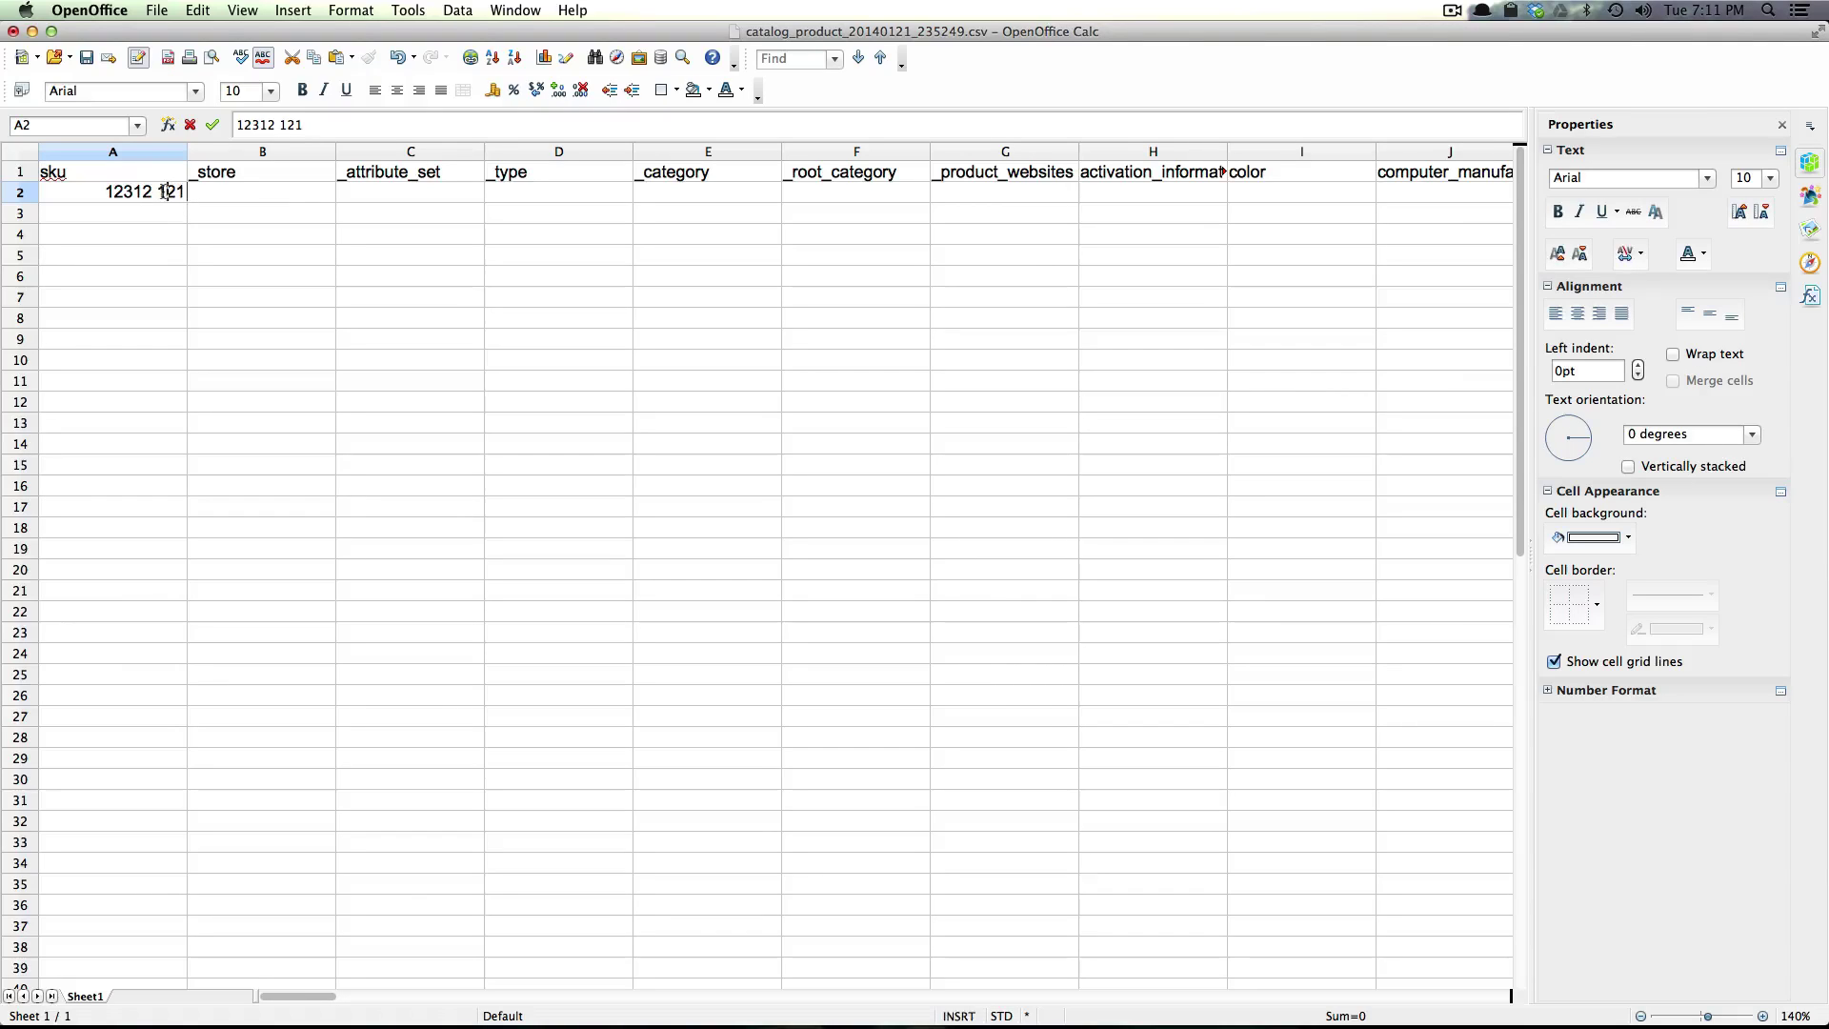
{"action": "left_click", "coordinate": [154, 193]}
{"action": "key", "text": "BackSpace"}
{"action": "key", "text": "Tab"}
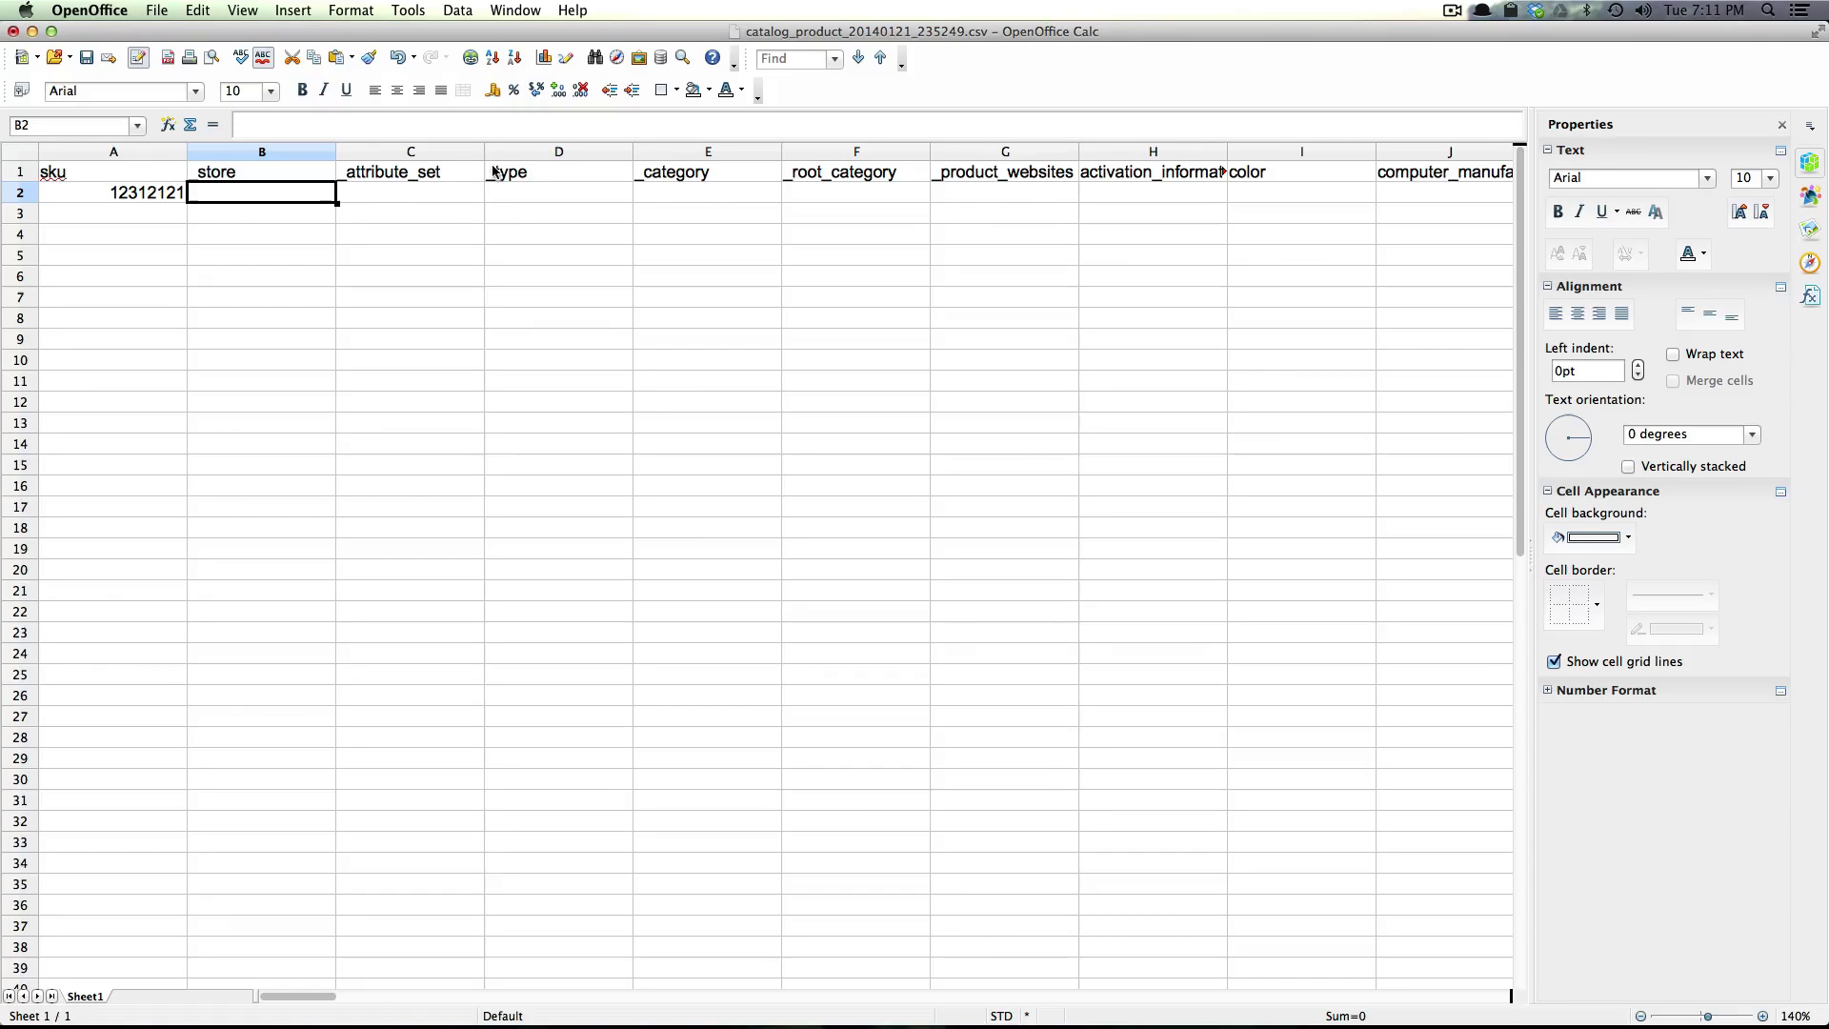
Set attribute set to Tea in C2 and product type to simple in D2
{"action": "left_click", "coordinate": [415, 206]}
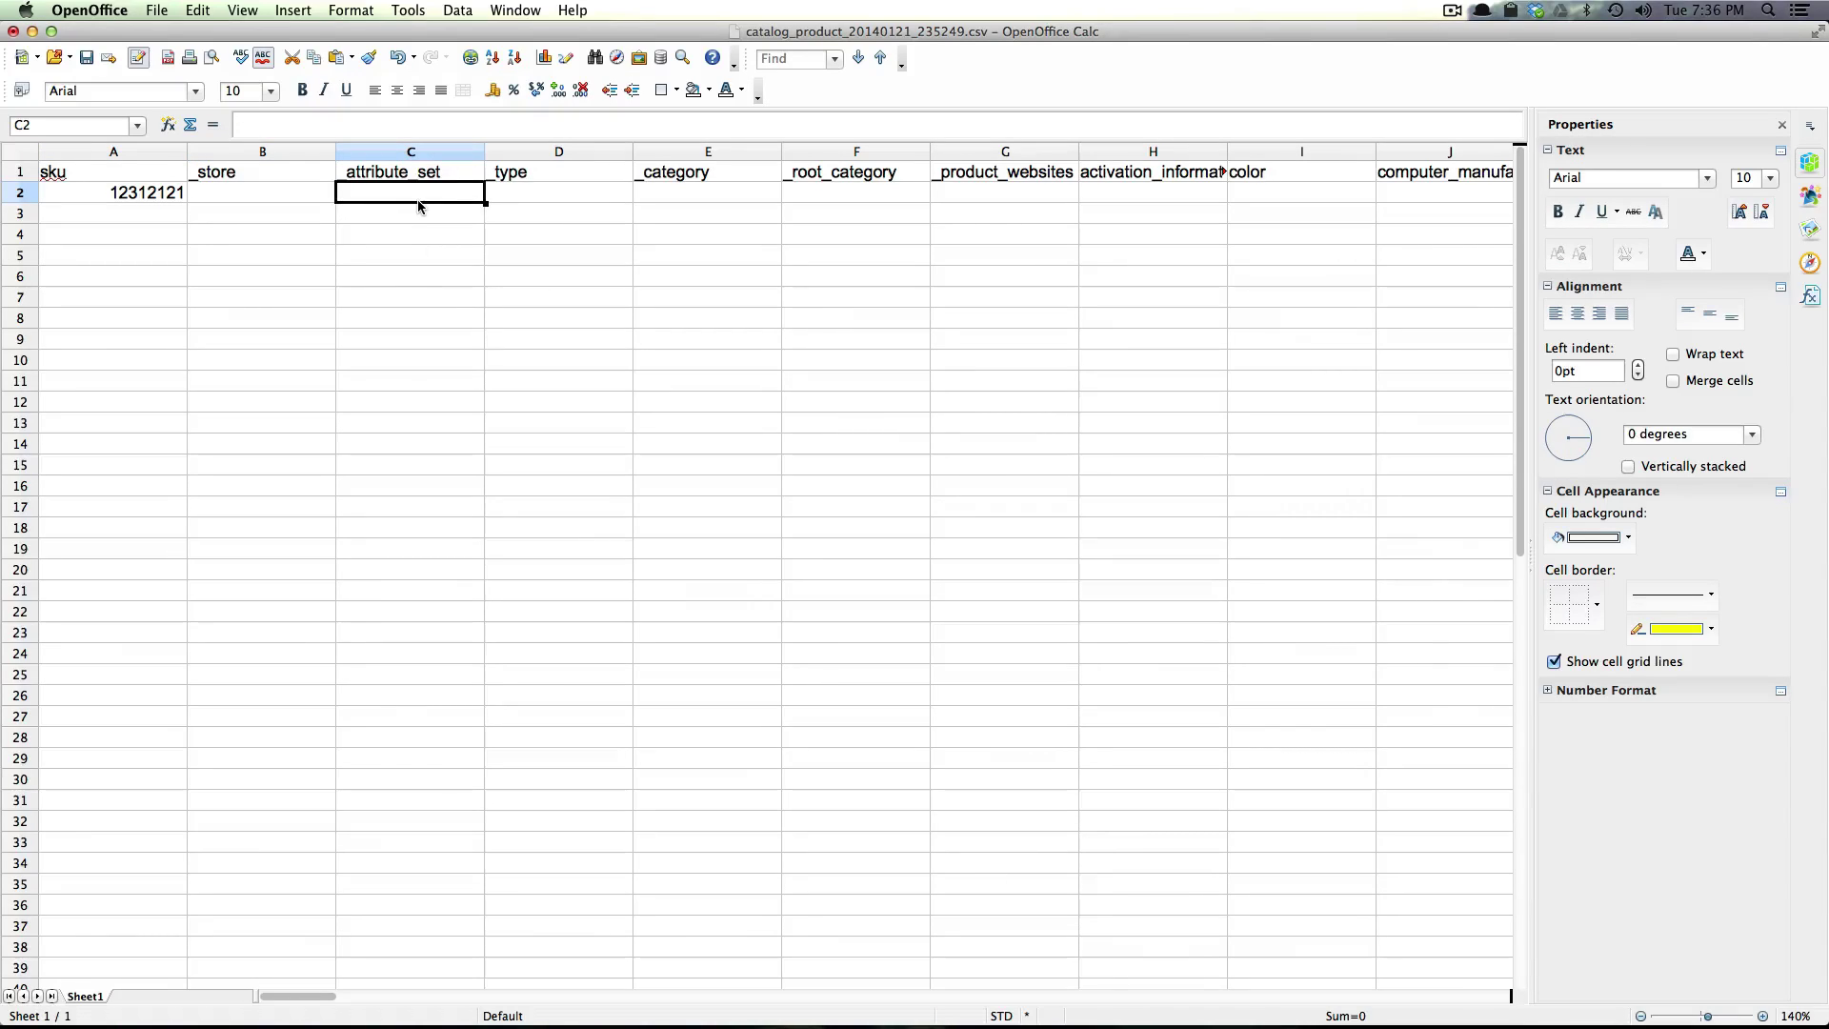
{"action": "type", "text": "G"}
{"action": "key", "text": "BackSpace"}
{"action": "type", "text": "Tea"}
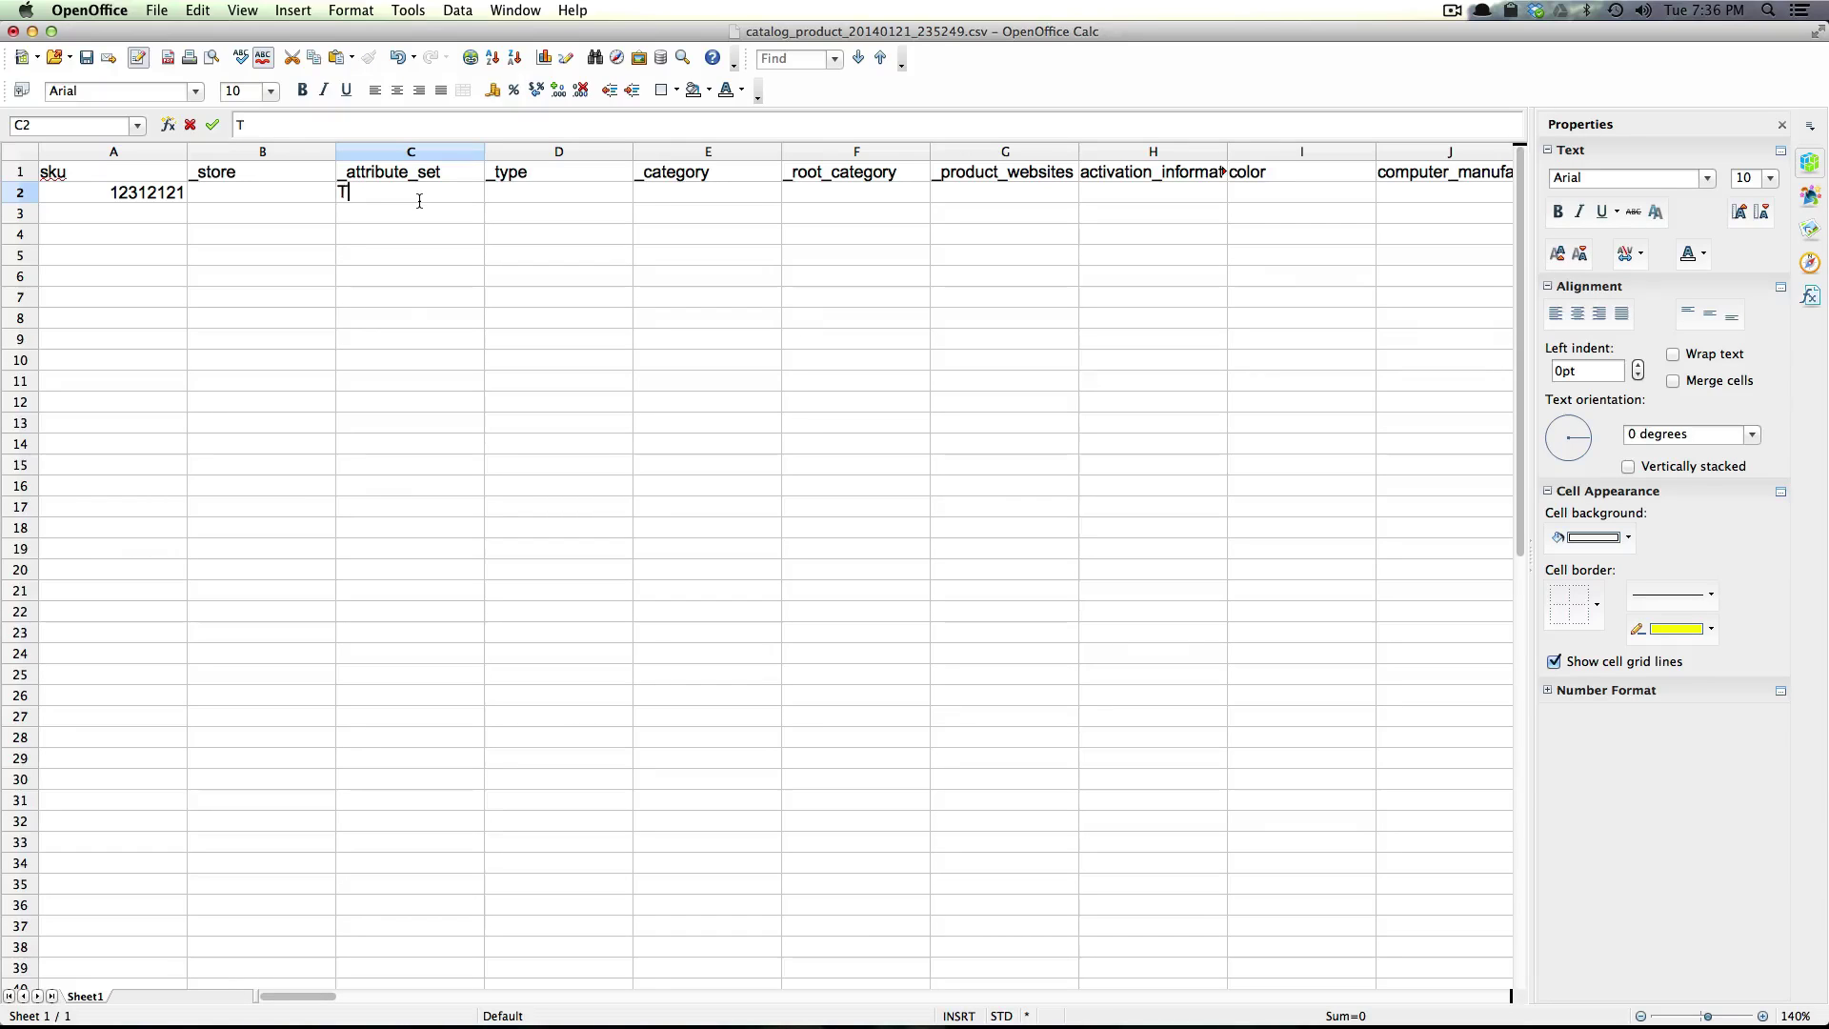
{"action": "left_click", "coordinate": [570, 185]}
{"action": "type", "text": "simple"}
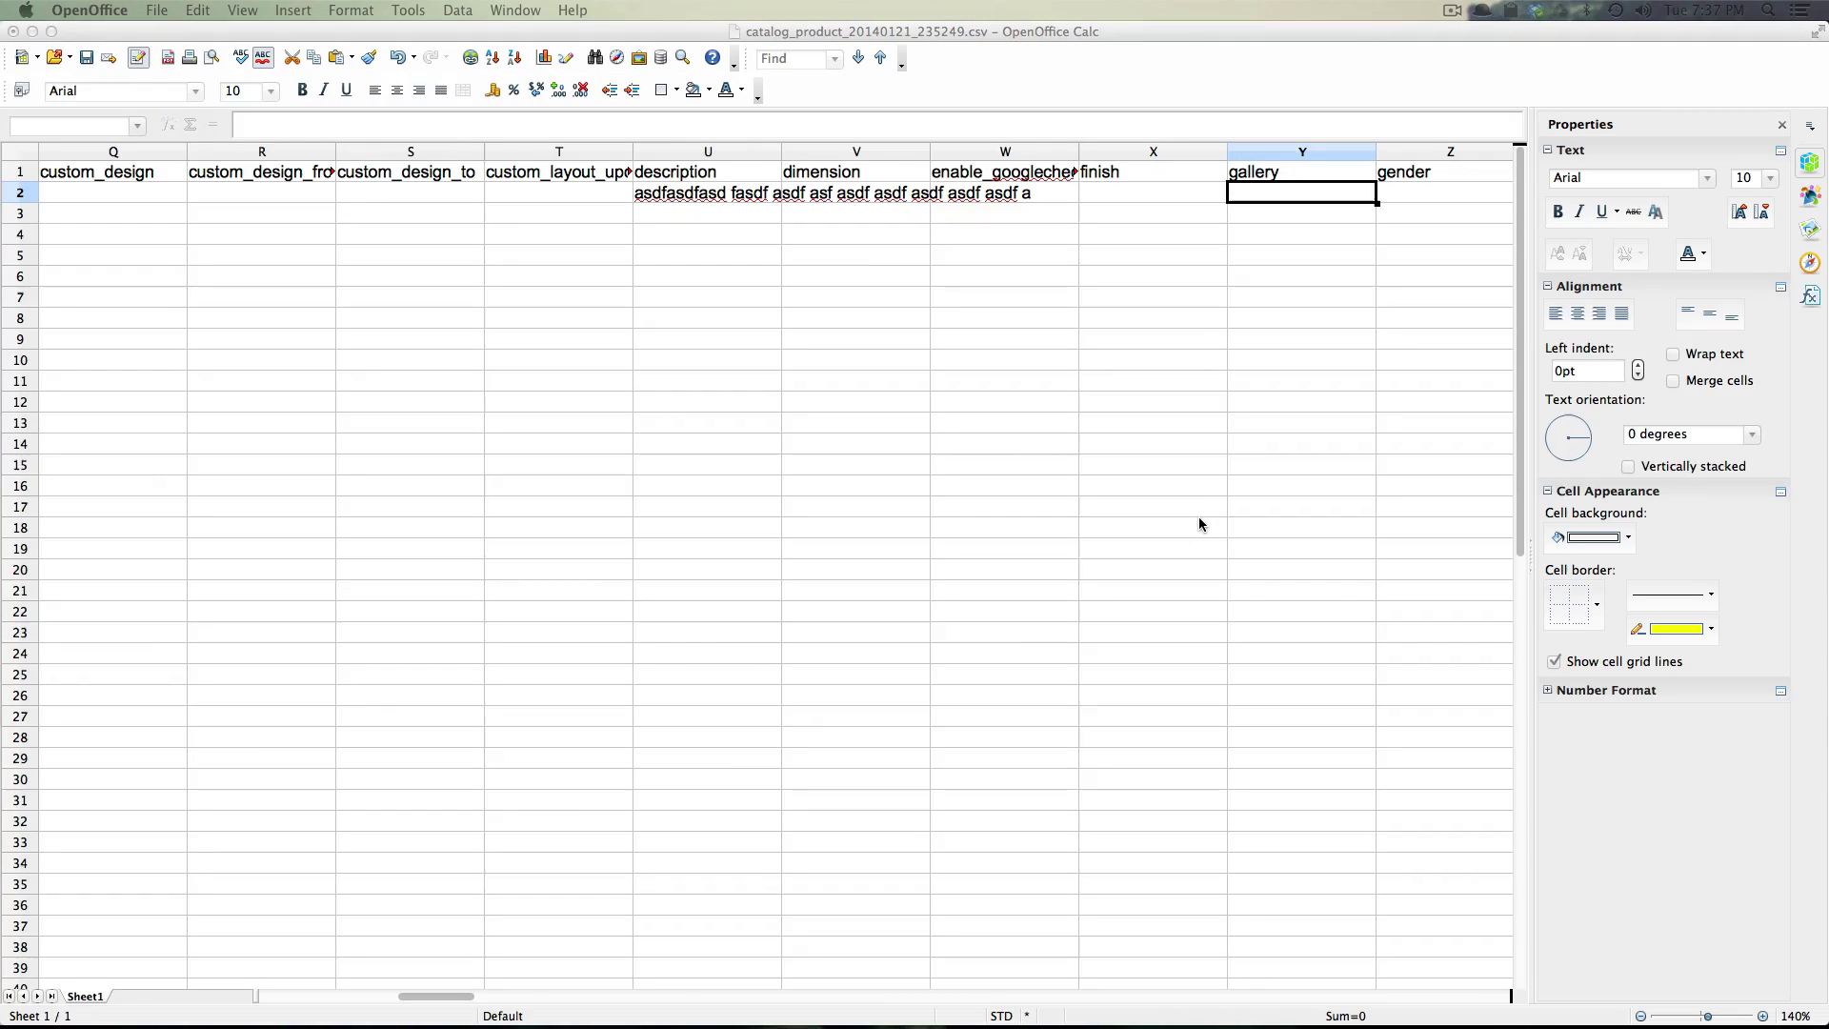
Move the cell cursor to the image column cell AF2
{"action": "left_click", "coordinate": [1202, 468]}
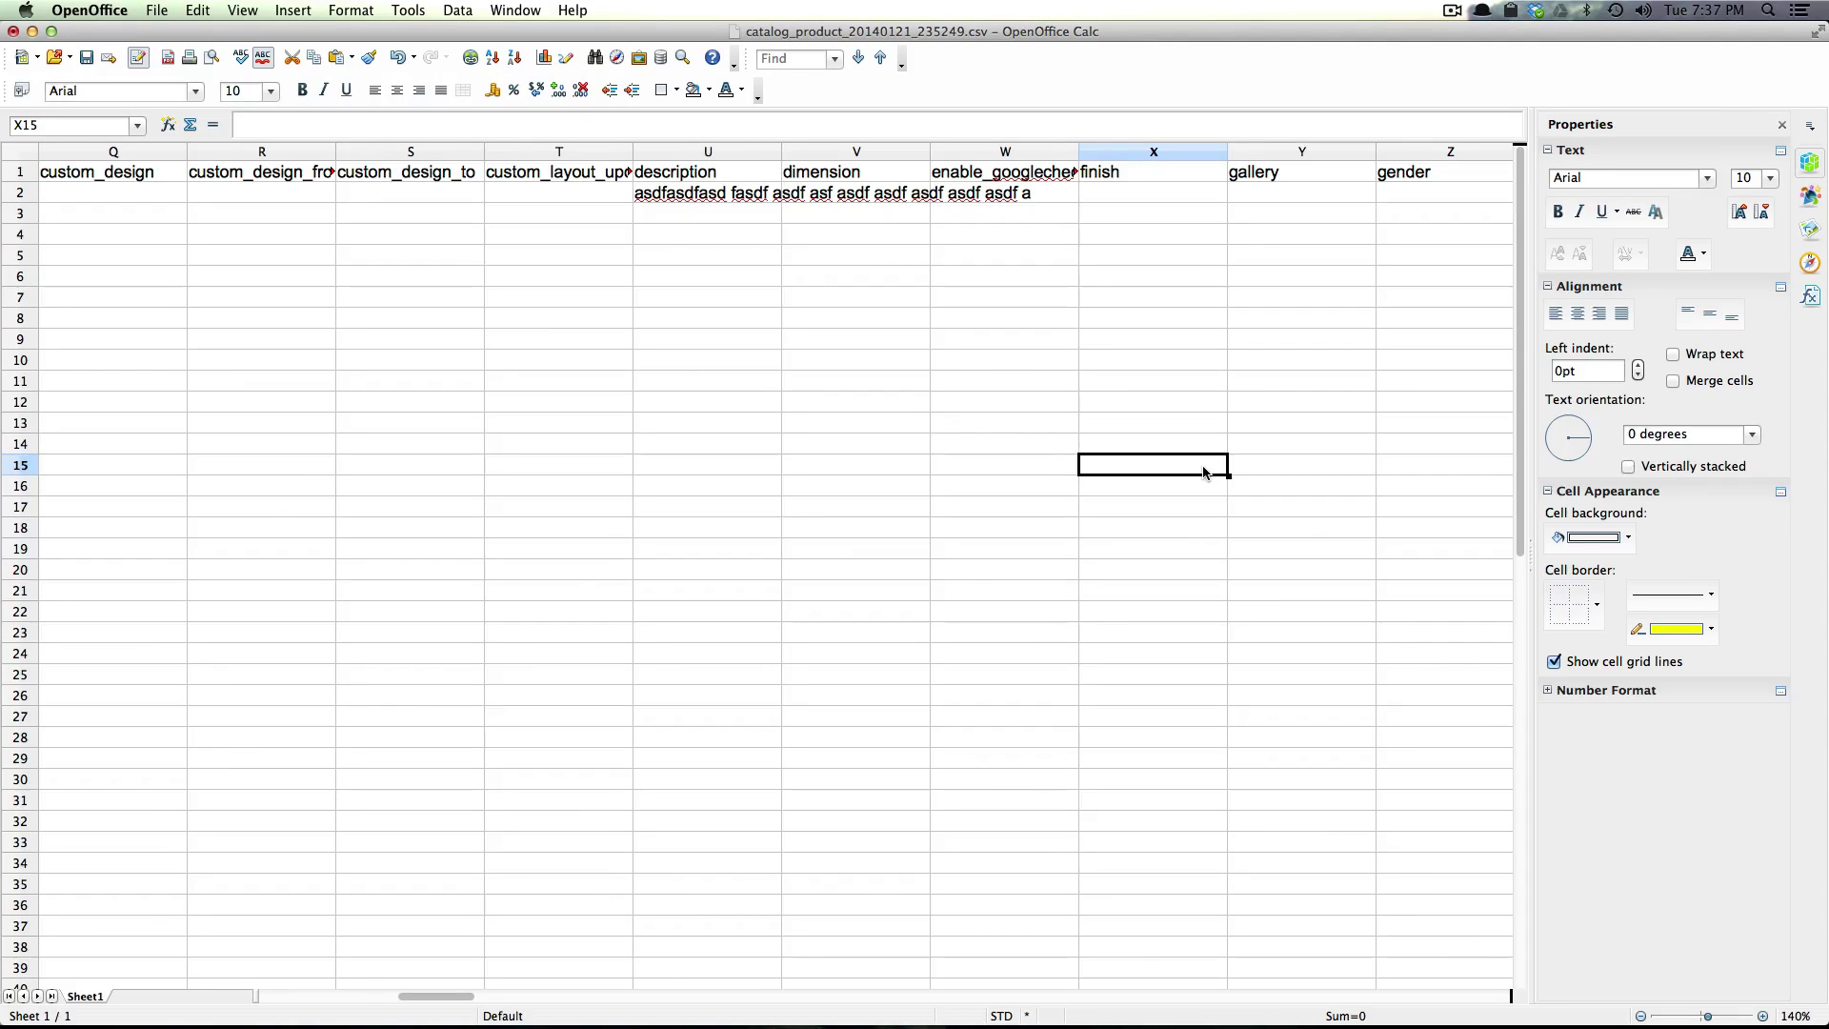
{"action": "key", "text": "Left"}
{"action": "key", "text": "Right"}
{"action": "key", "text": "Right"}
{"action": "key", "text": "Right"}
{"action": "key", "text": "Right"}
{"action": "key", "text": "Right"}
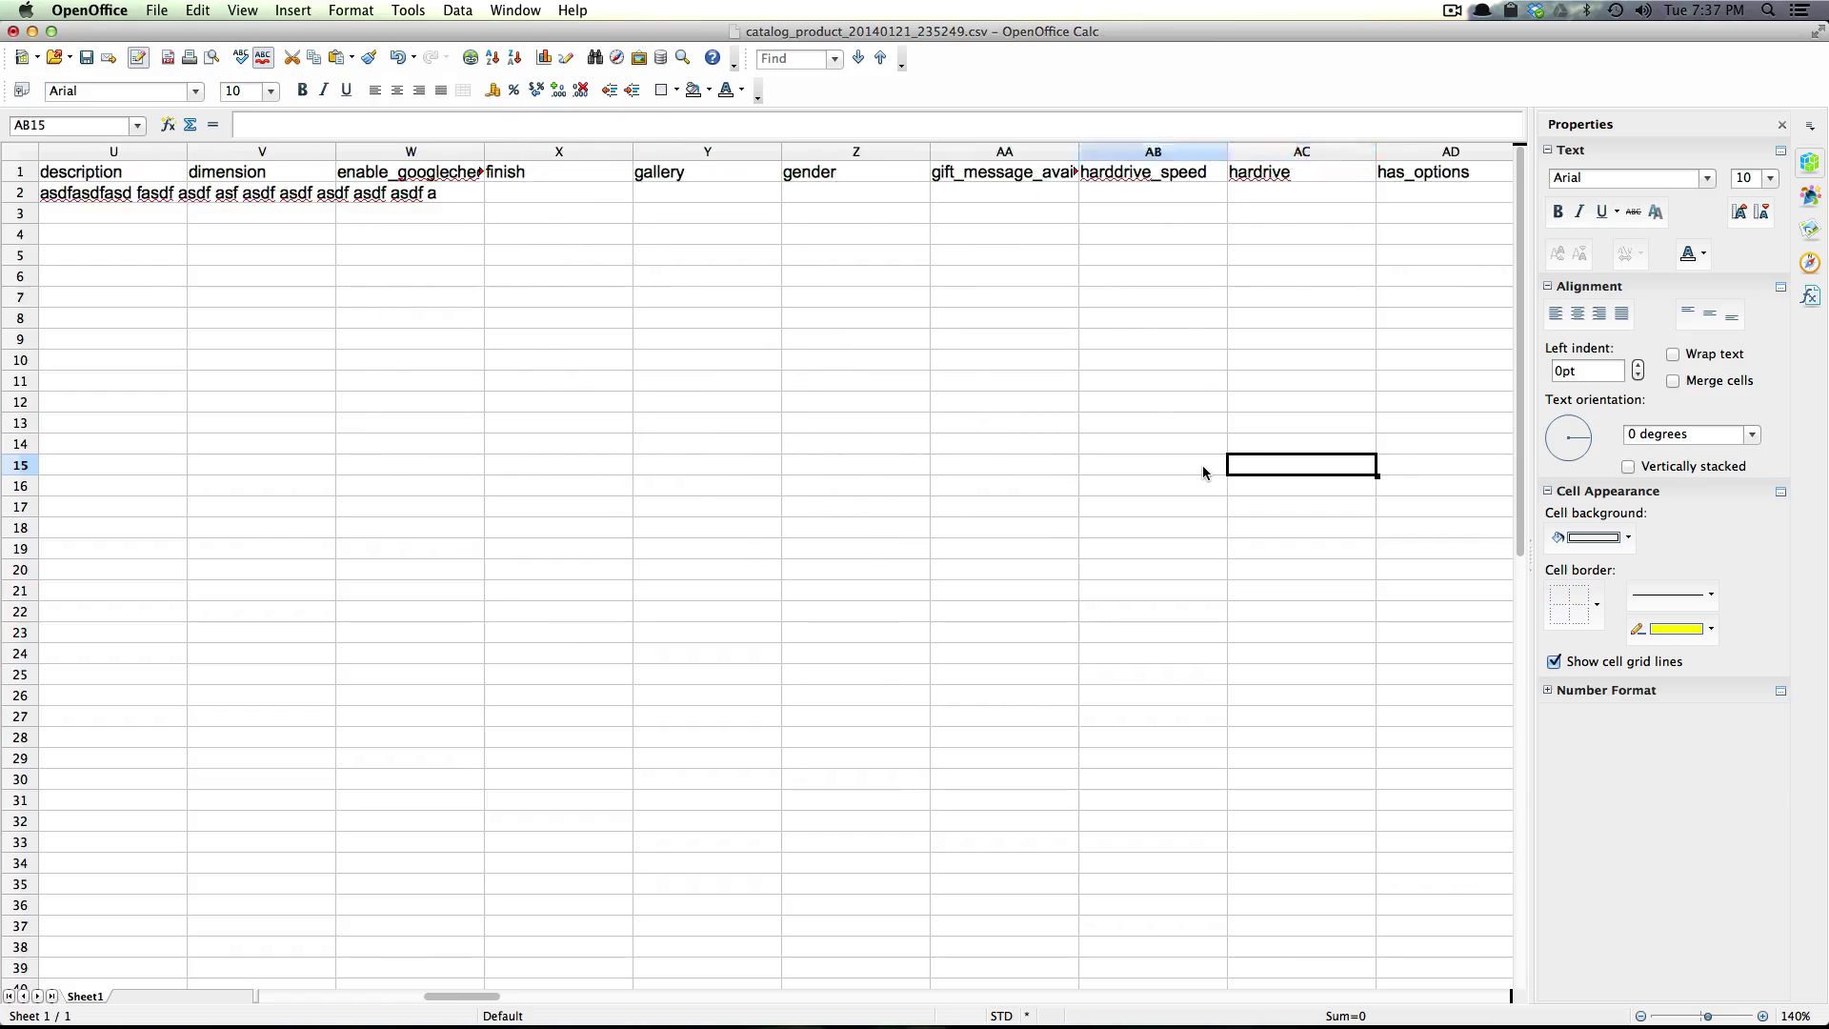
{"action": "key", "text": "Right"}
{"action": "key", "text": "Right"}
{"action": "key", "text": "Right"}
{"action": "key", "text": "Right"}
{"action": "key", "text": "Up"}
{"action": "key", "text": "Up"}
{"action": "key", "text": "Up"}
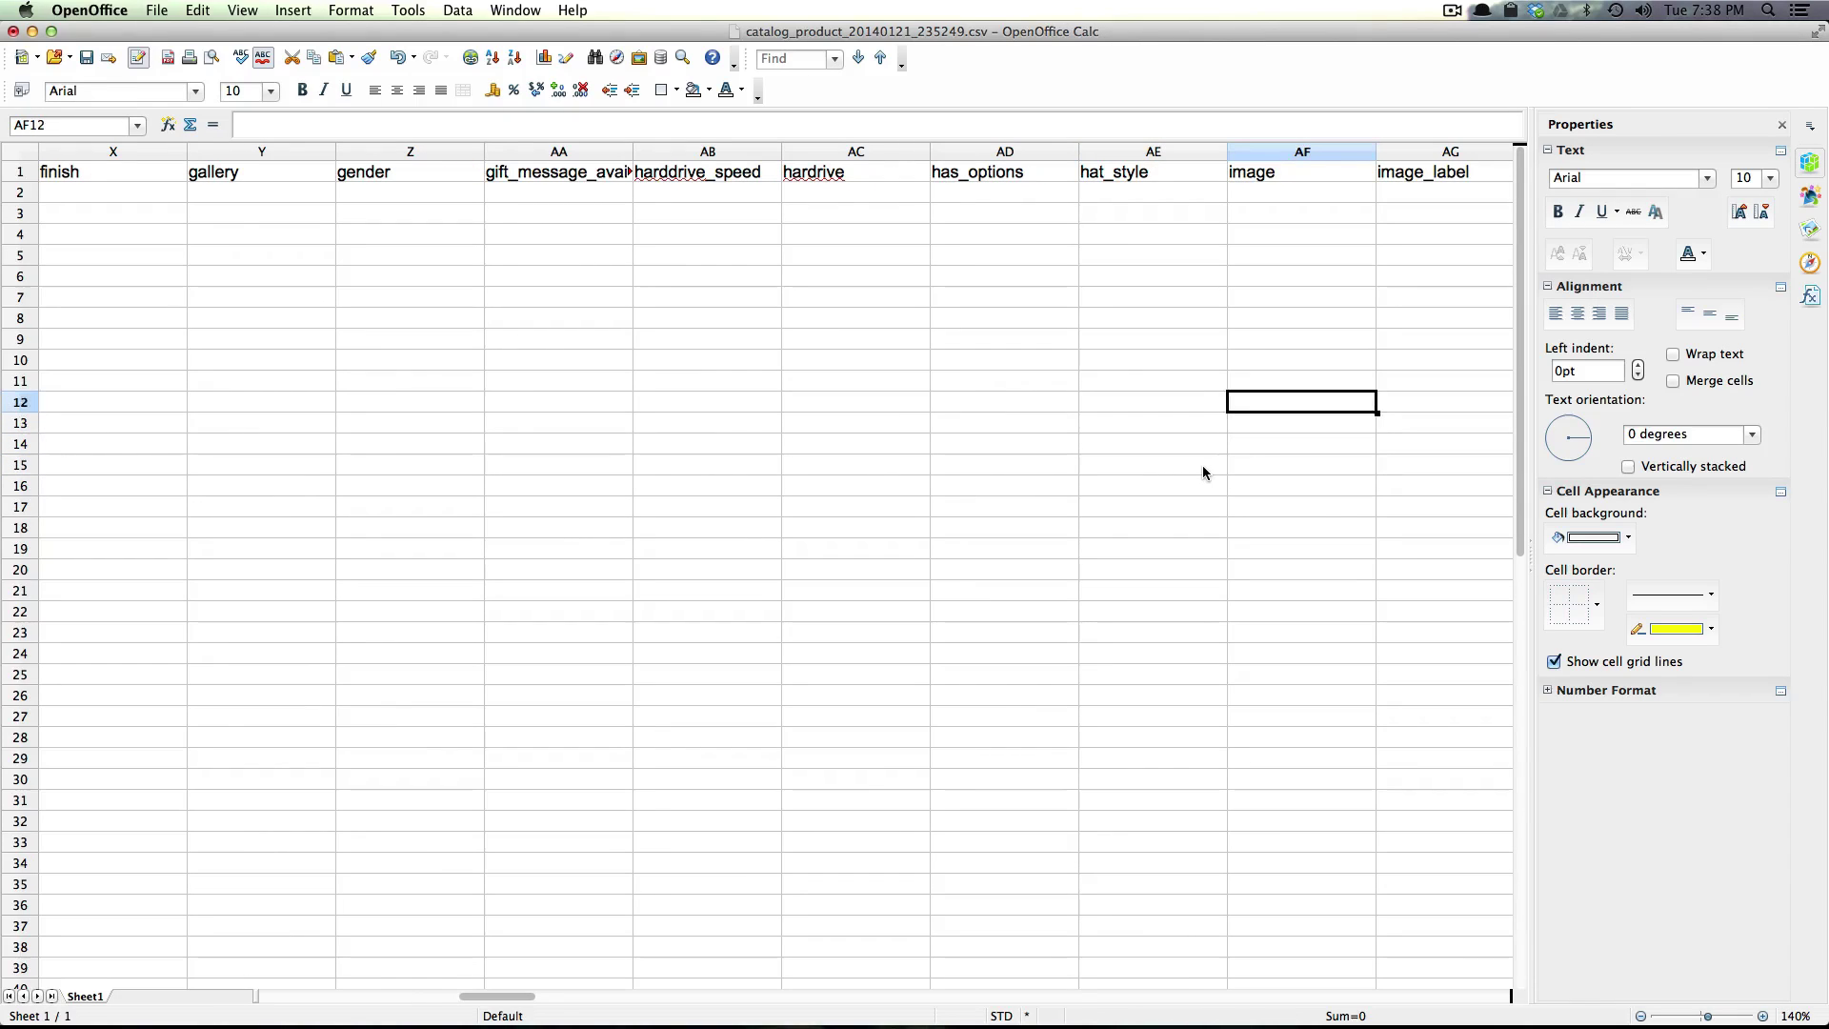
{"action": "key", "text": "Up"}
{"action": "key", "text": "Up"}
{"action": "key", "text": "Up"}
{"action": "key", "text": "Up"}
{"action": "key", "text": "Up"}
{"action": "key", "text": "Up"}
{"action": "key", "text": "Up"}
{"action": "key", "text": "Up"}
{"action": "key", "text": "Up"}
{"action": "key", "text": "Up"}
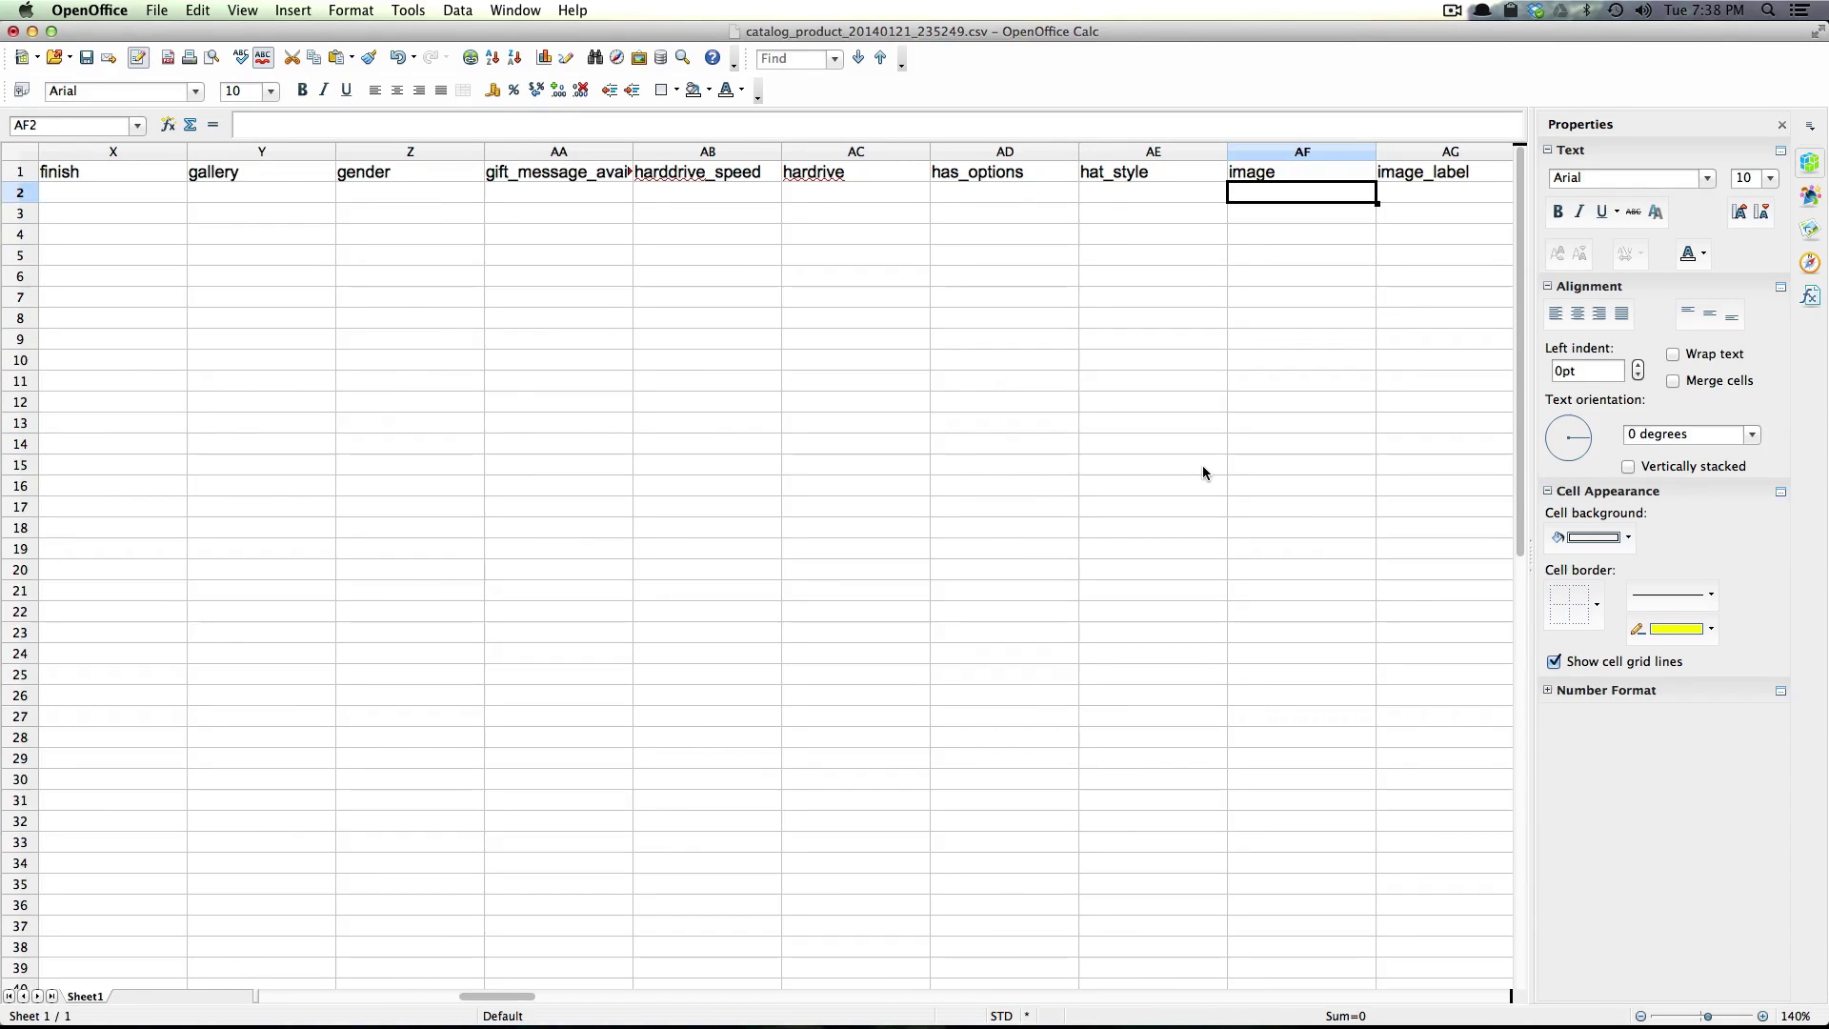
Copy the desktop photo name DSC00499_2.JPG and paste it into AF2
{"action": "key", "text": "XF86AudioRaiseVolume"}
{"action": "key", "text": "F11"}
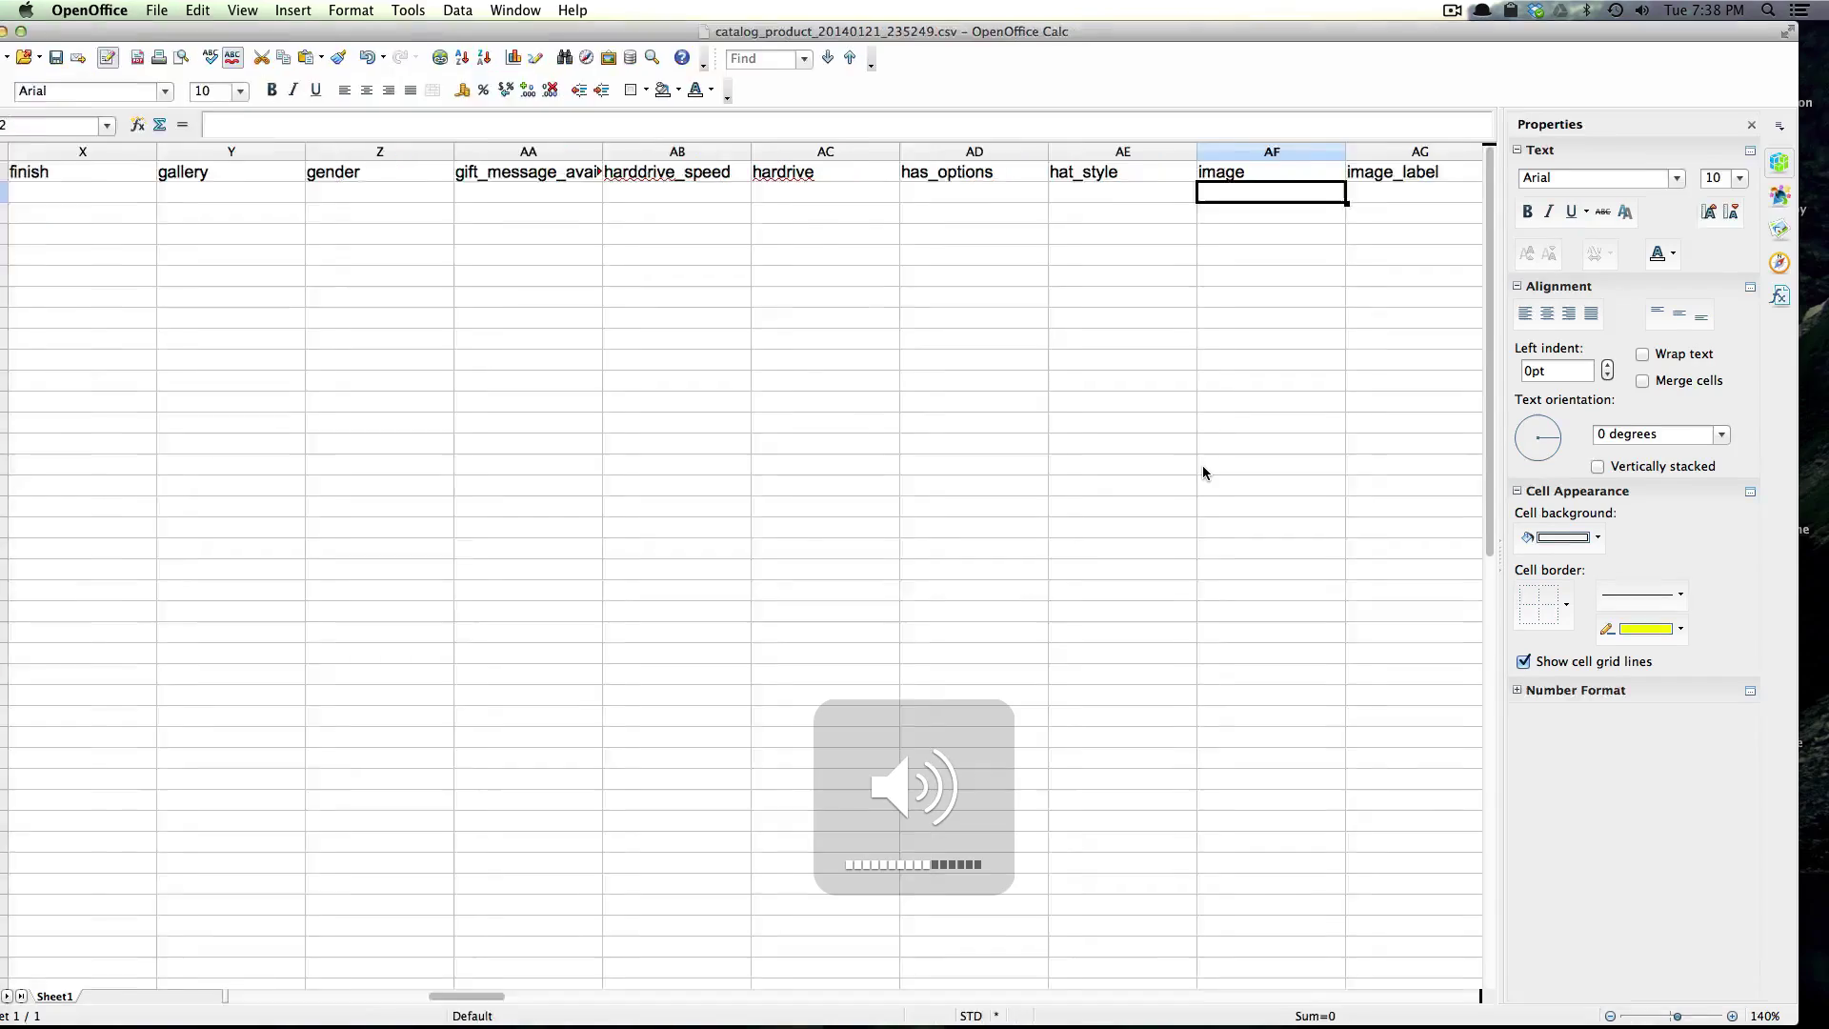
{"action": "left_click", "coordinate": [1235, 491]}
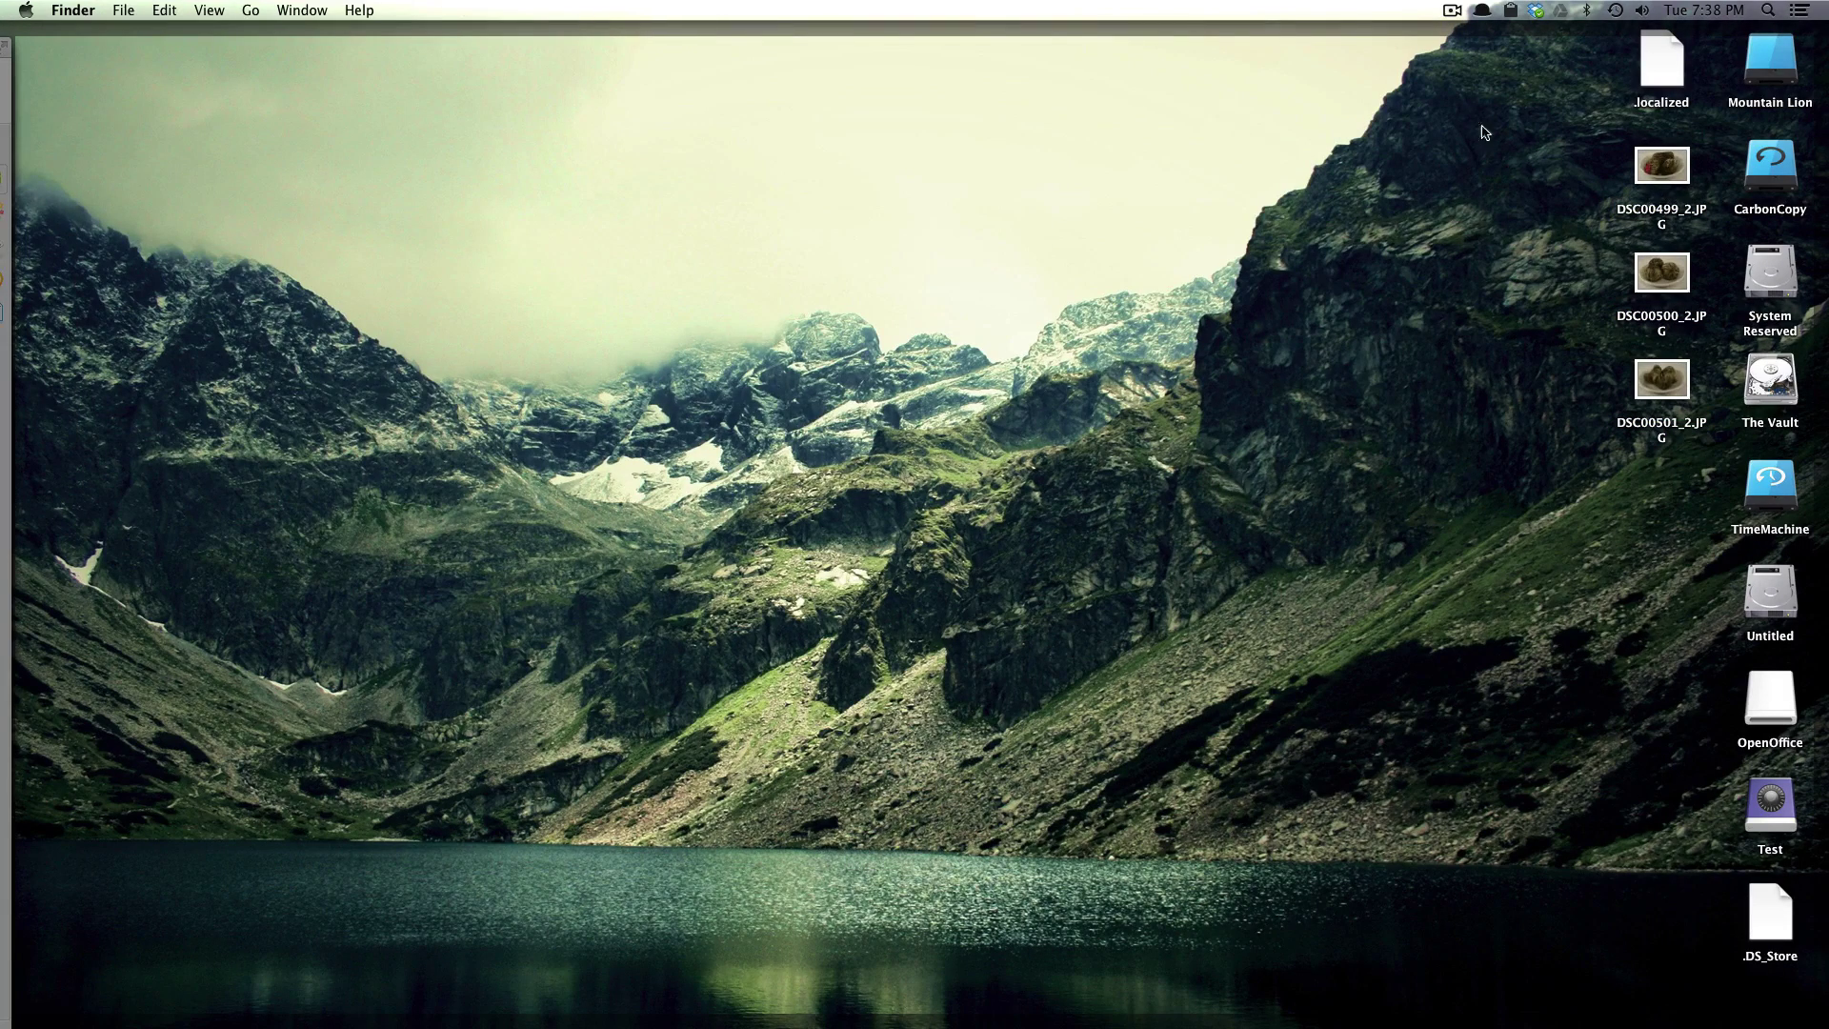
{"action": "left_click", "coordinate": [1639, 221]}
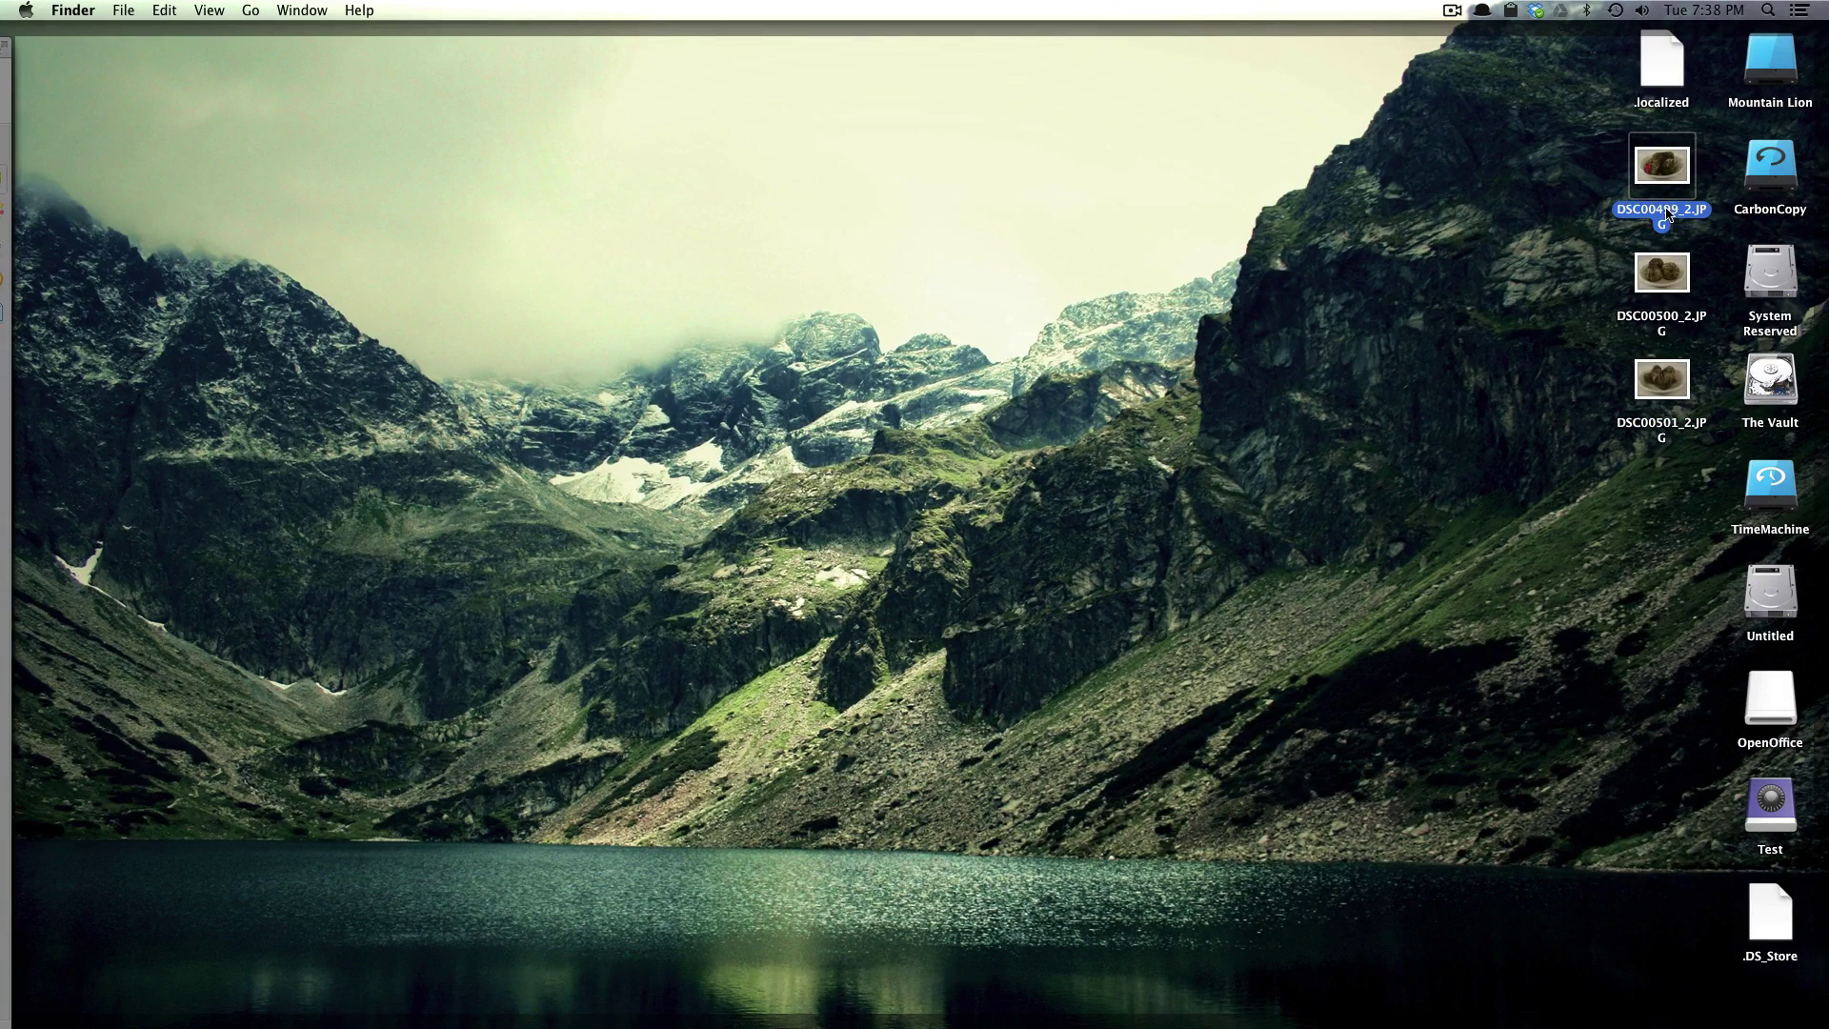
{"action": "key", "text": "Return"}
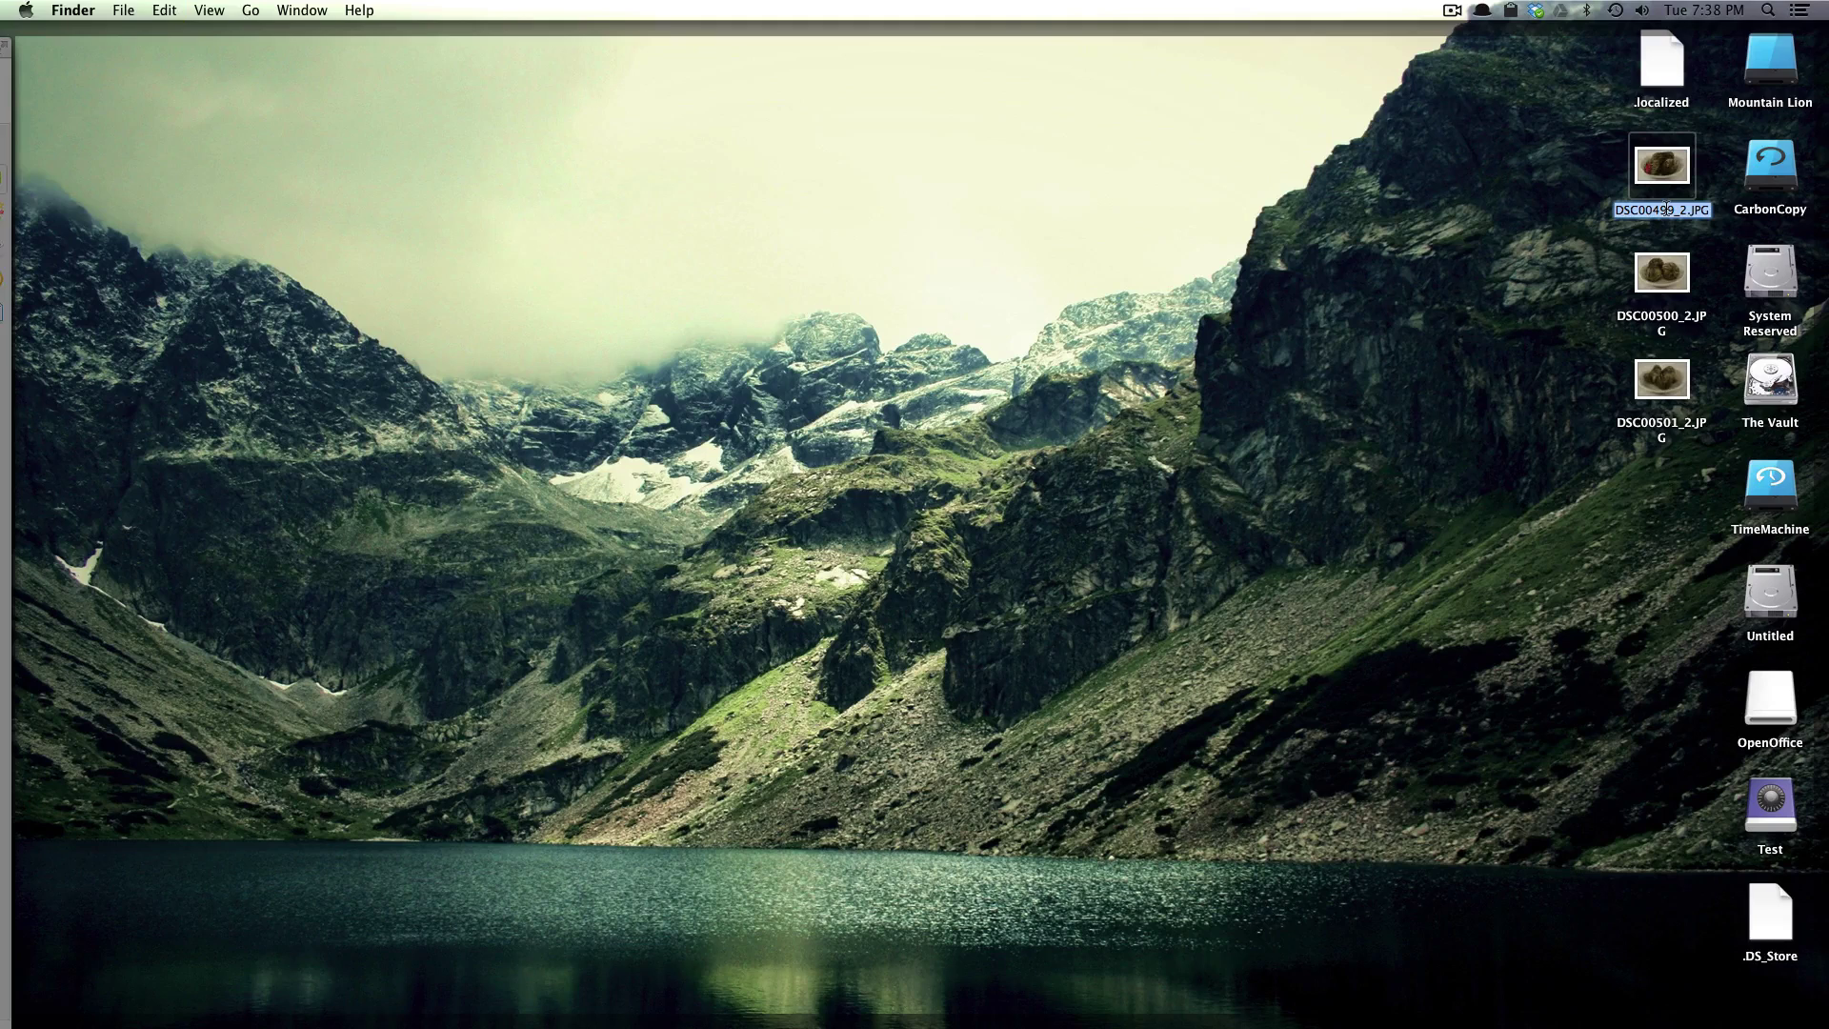
{"action": "left_click", "coordinate": [1548, 197]}
{"action": "key", "text": "F11"}
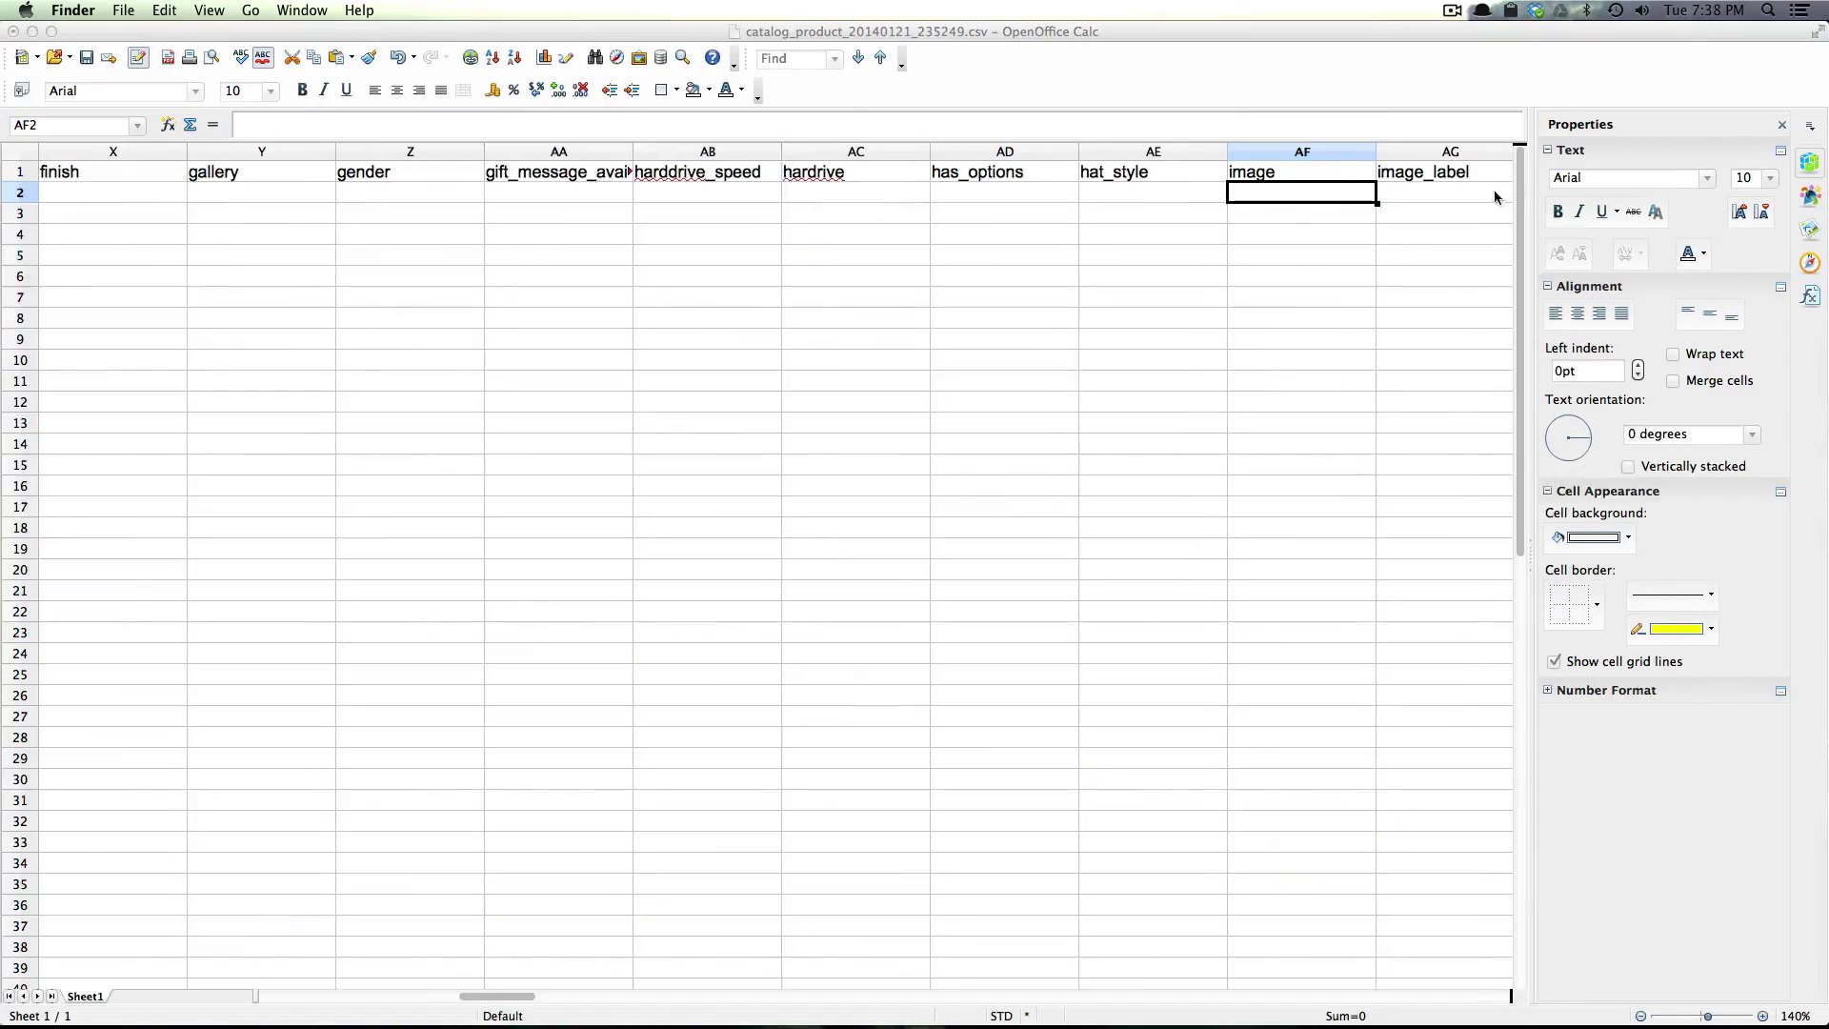
{"action": "left_click", "coordinate": [1343, 202]}
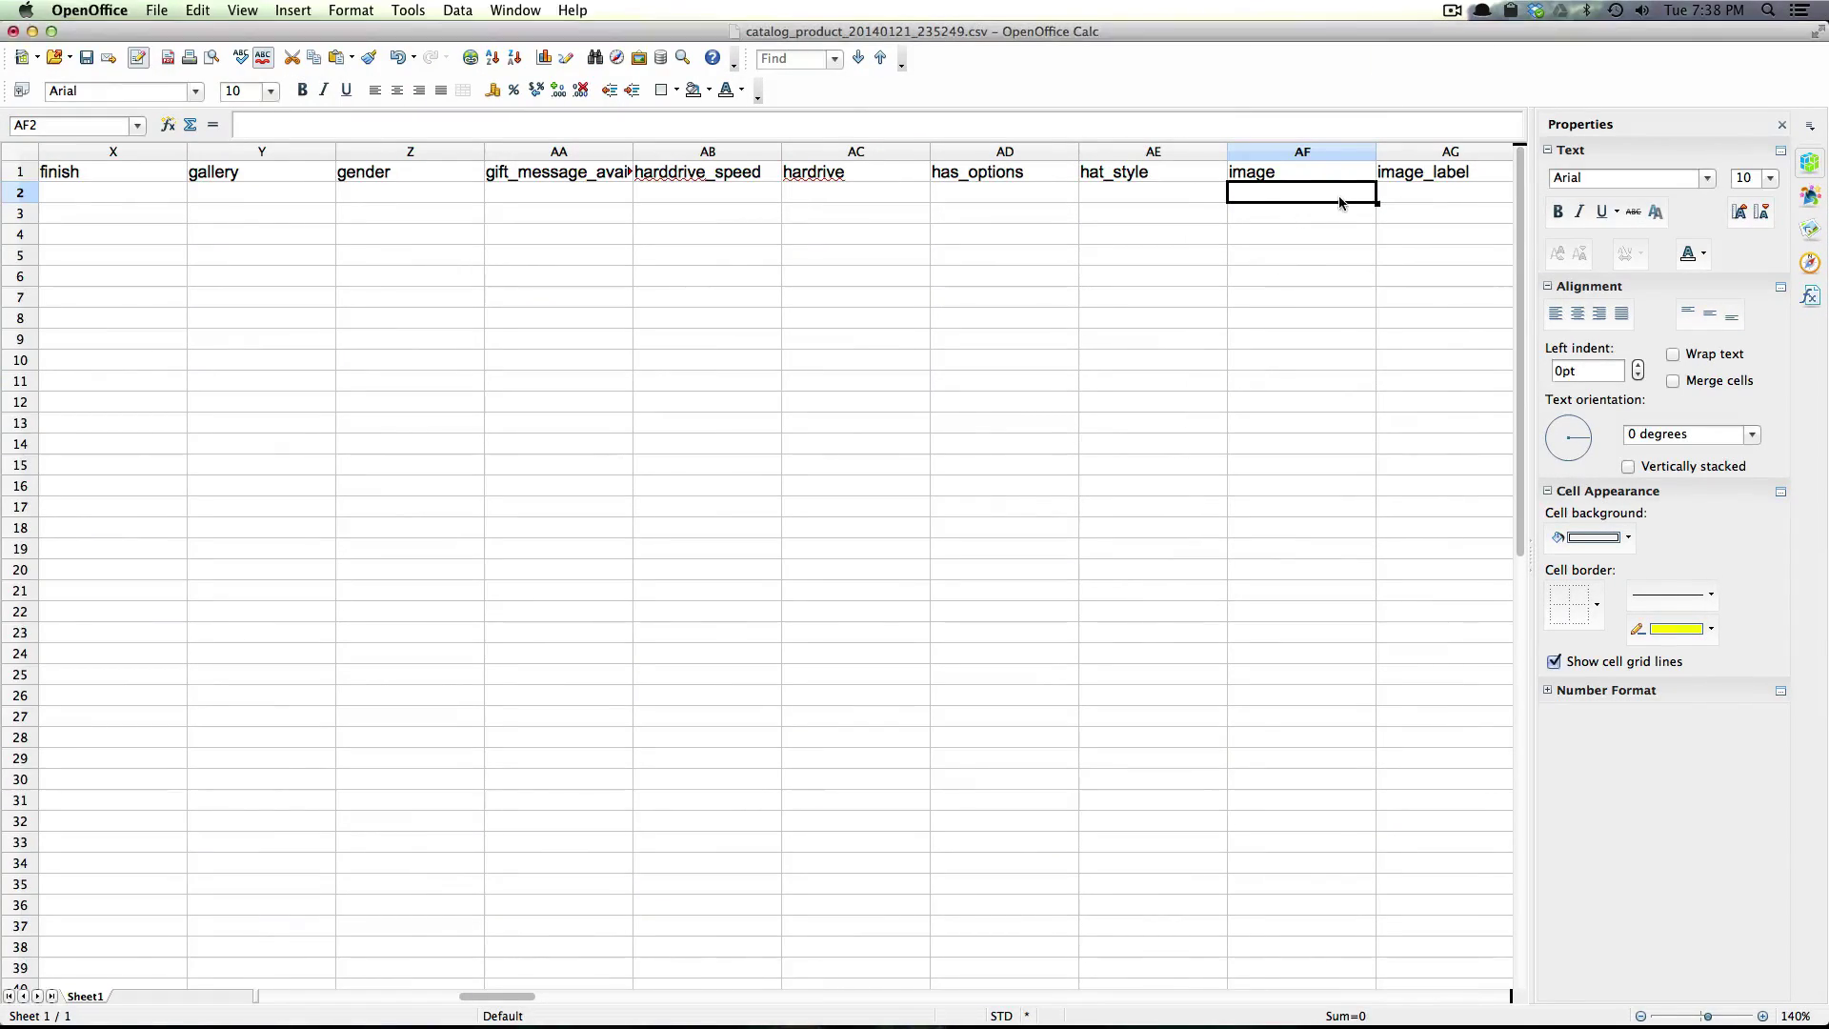
{"action": "type", "text": "DSC00499_2.JPG"}
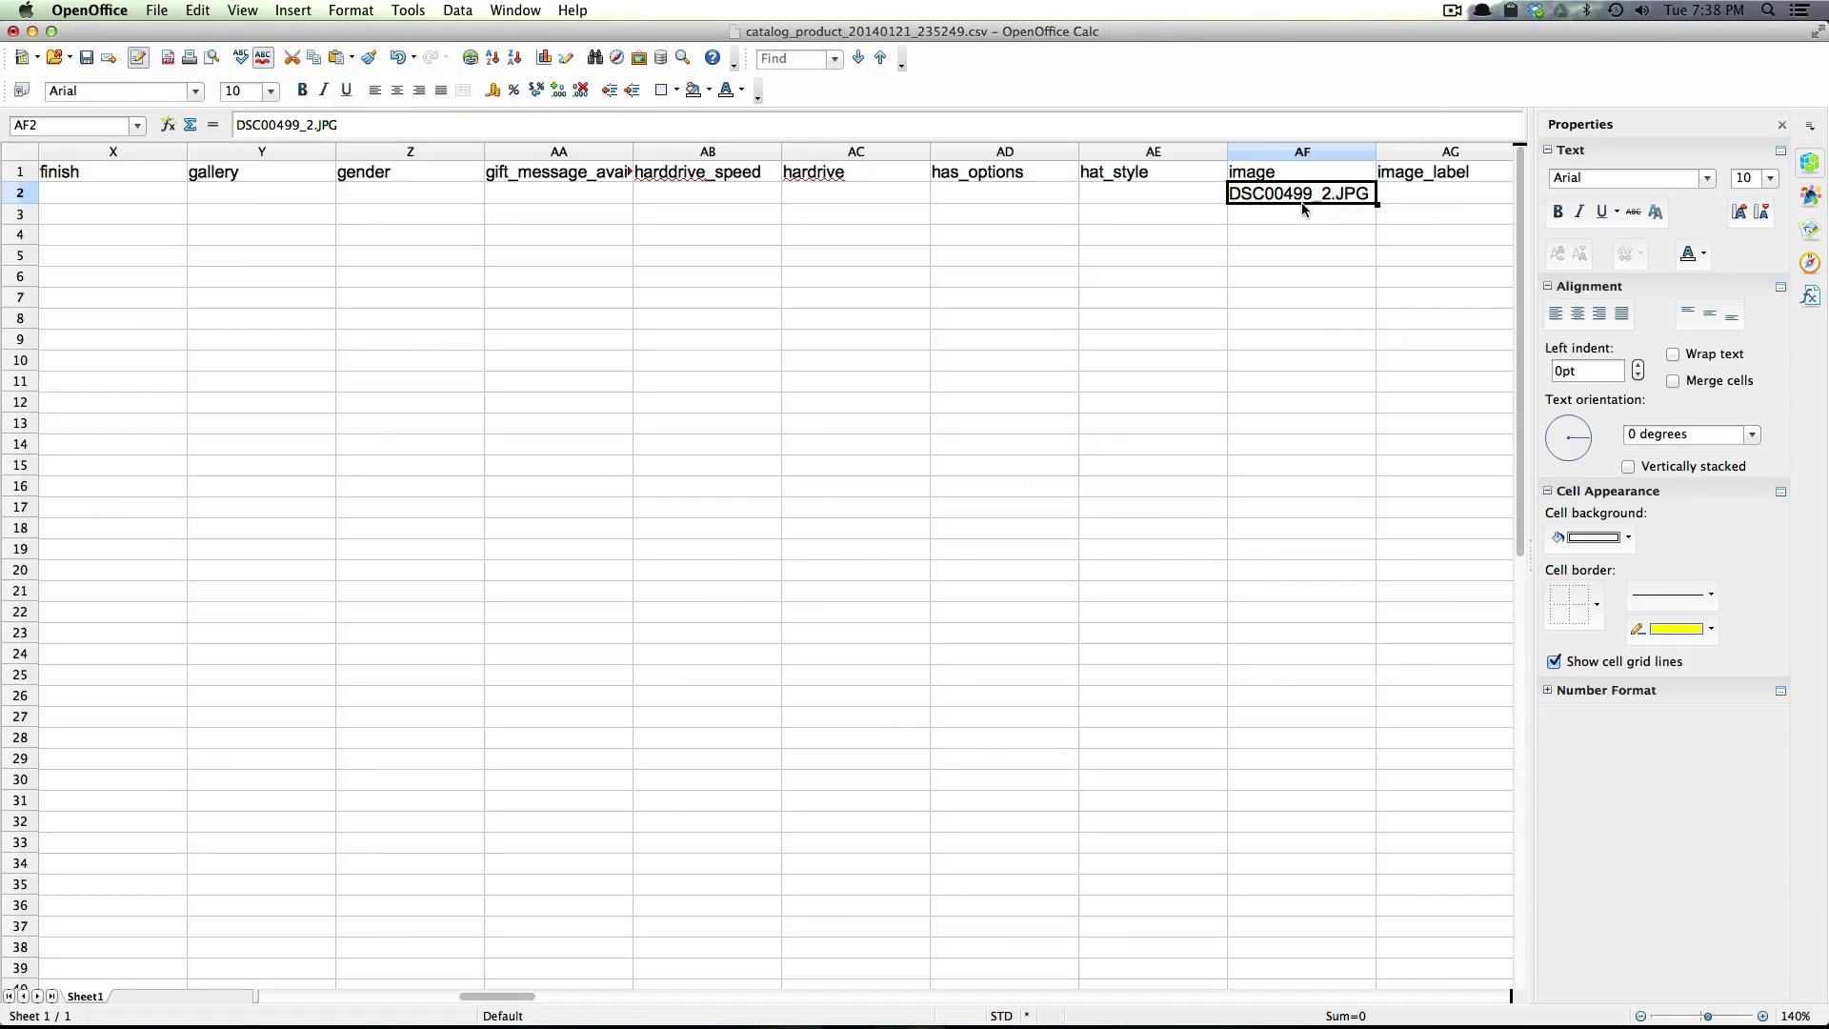
{"action": "left_click", "coordinate": [1402, 199]}
{"action": "key", "text": "Right"}
{"action": "key", "text": "Right"}
{"action": "key", "text": "Right"}
{"action": "key", "text": "Right"}
{"action": "key", "text": "Right"}
{"action": "key", "text": "Right"}
{"action": "key", "text": "Right"}
{"action": "key", "text": "Right"}
{"action": "key", "text": "Right"}
{"action": "key", "text": "Right"}
{"action": "key", "text": "Right"}
{"action": "key", "text": "Right"}
{"action": "key", "text": "Right"}
{"action": "key", "text": "Right"}
{"action": "key", "text": "Right"}
{"action": "key", "text": "Right"}
{"action": "key", "text": "Right"}
{"action": "key", "text": "Right"}
{"action": "key", "text": "Right"}
{"action": "key", "text": "Right"}
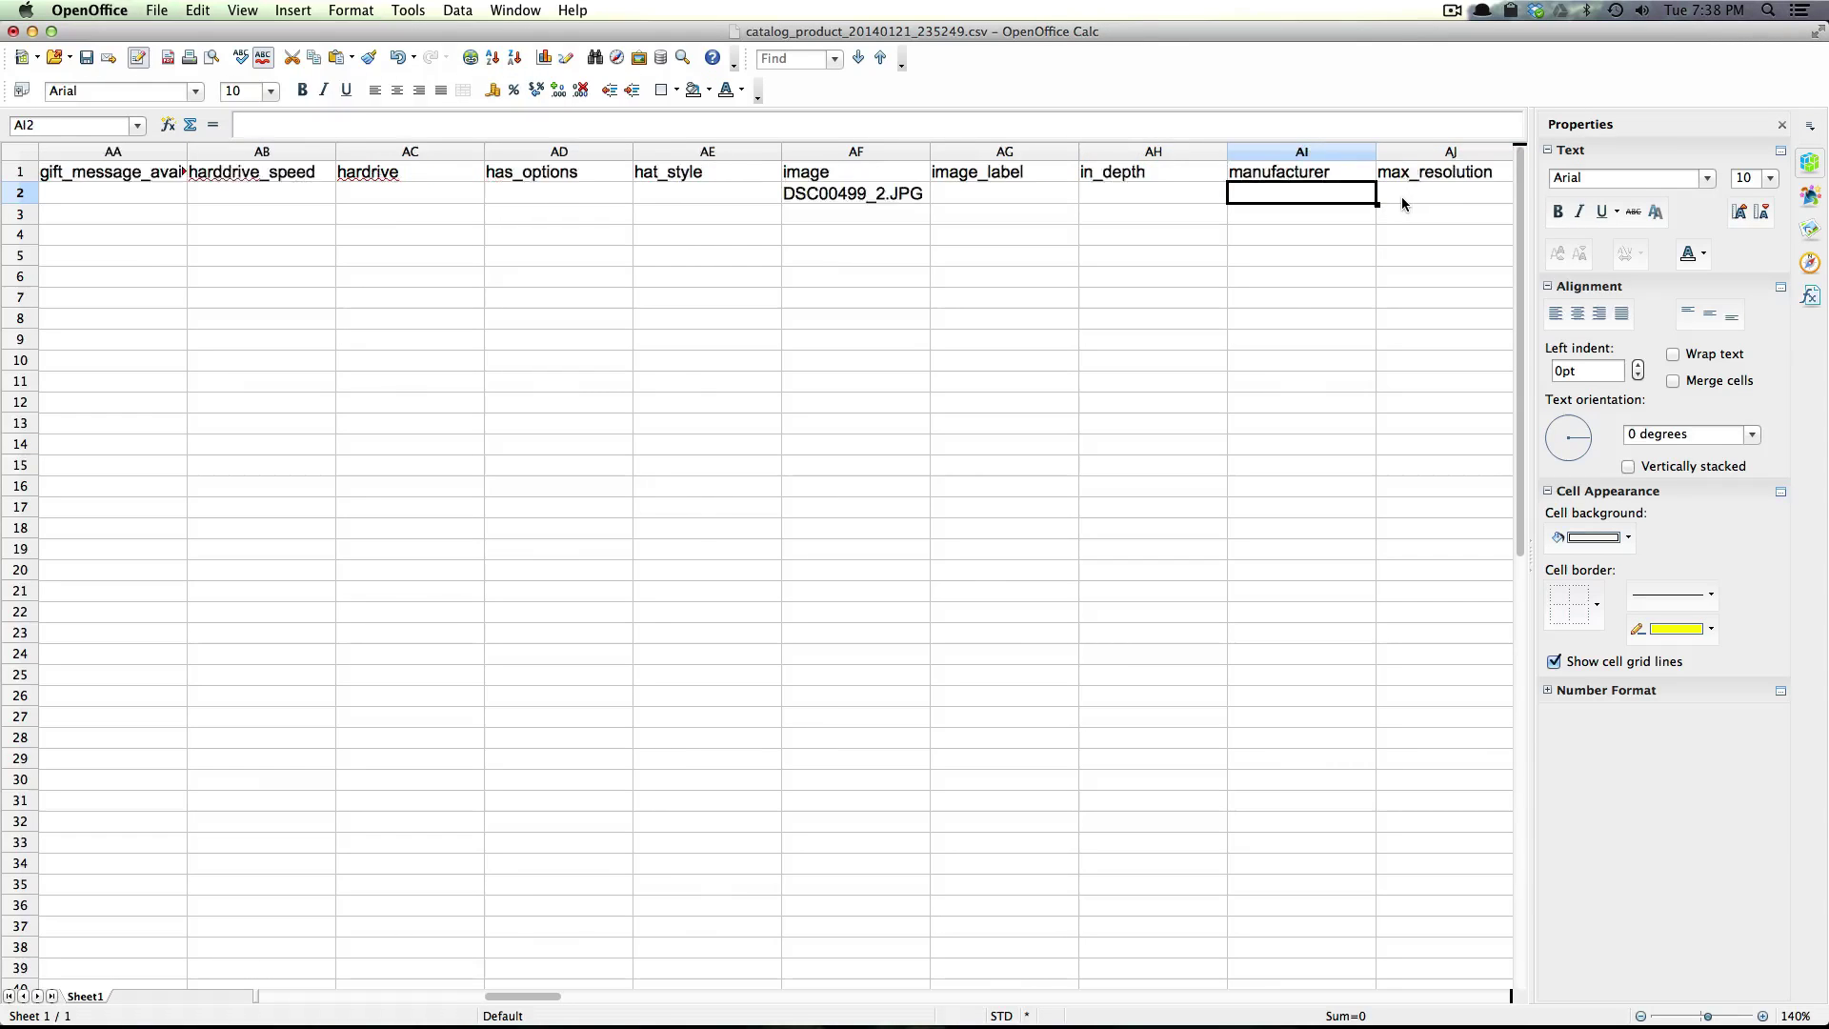
Paste DSC00499_2.JPG into the small_image cell BM2
{"action": "key", "text": "Left"}
{"action": "key", "text": "Left"}
{"action": "key", "text": "Left"}
{"action": "key", "text": "Left"}
{"action": "key", "text": "Left"}
{"action": "key", "text": "Left"}
{"action": "key", "text": "Left"}
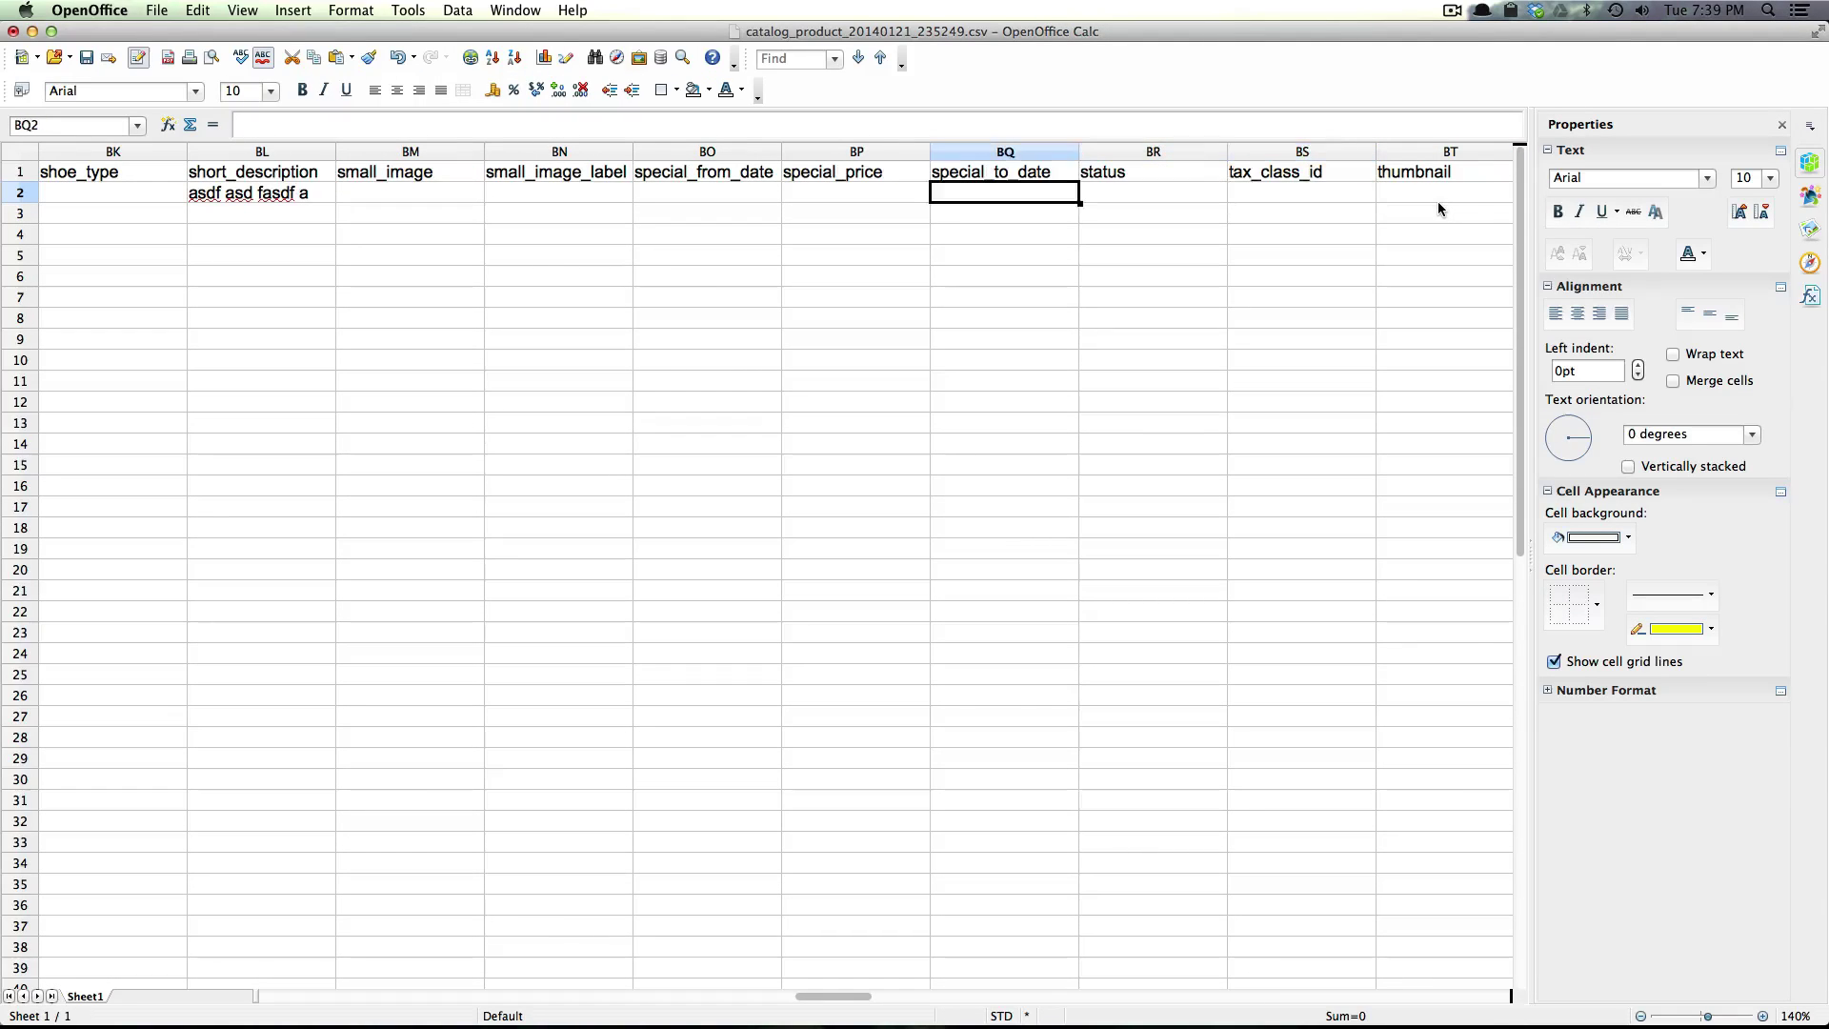
{"action": "key", "text": "Right"}
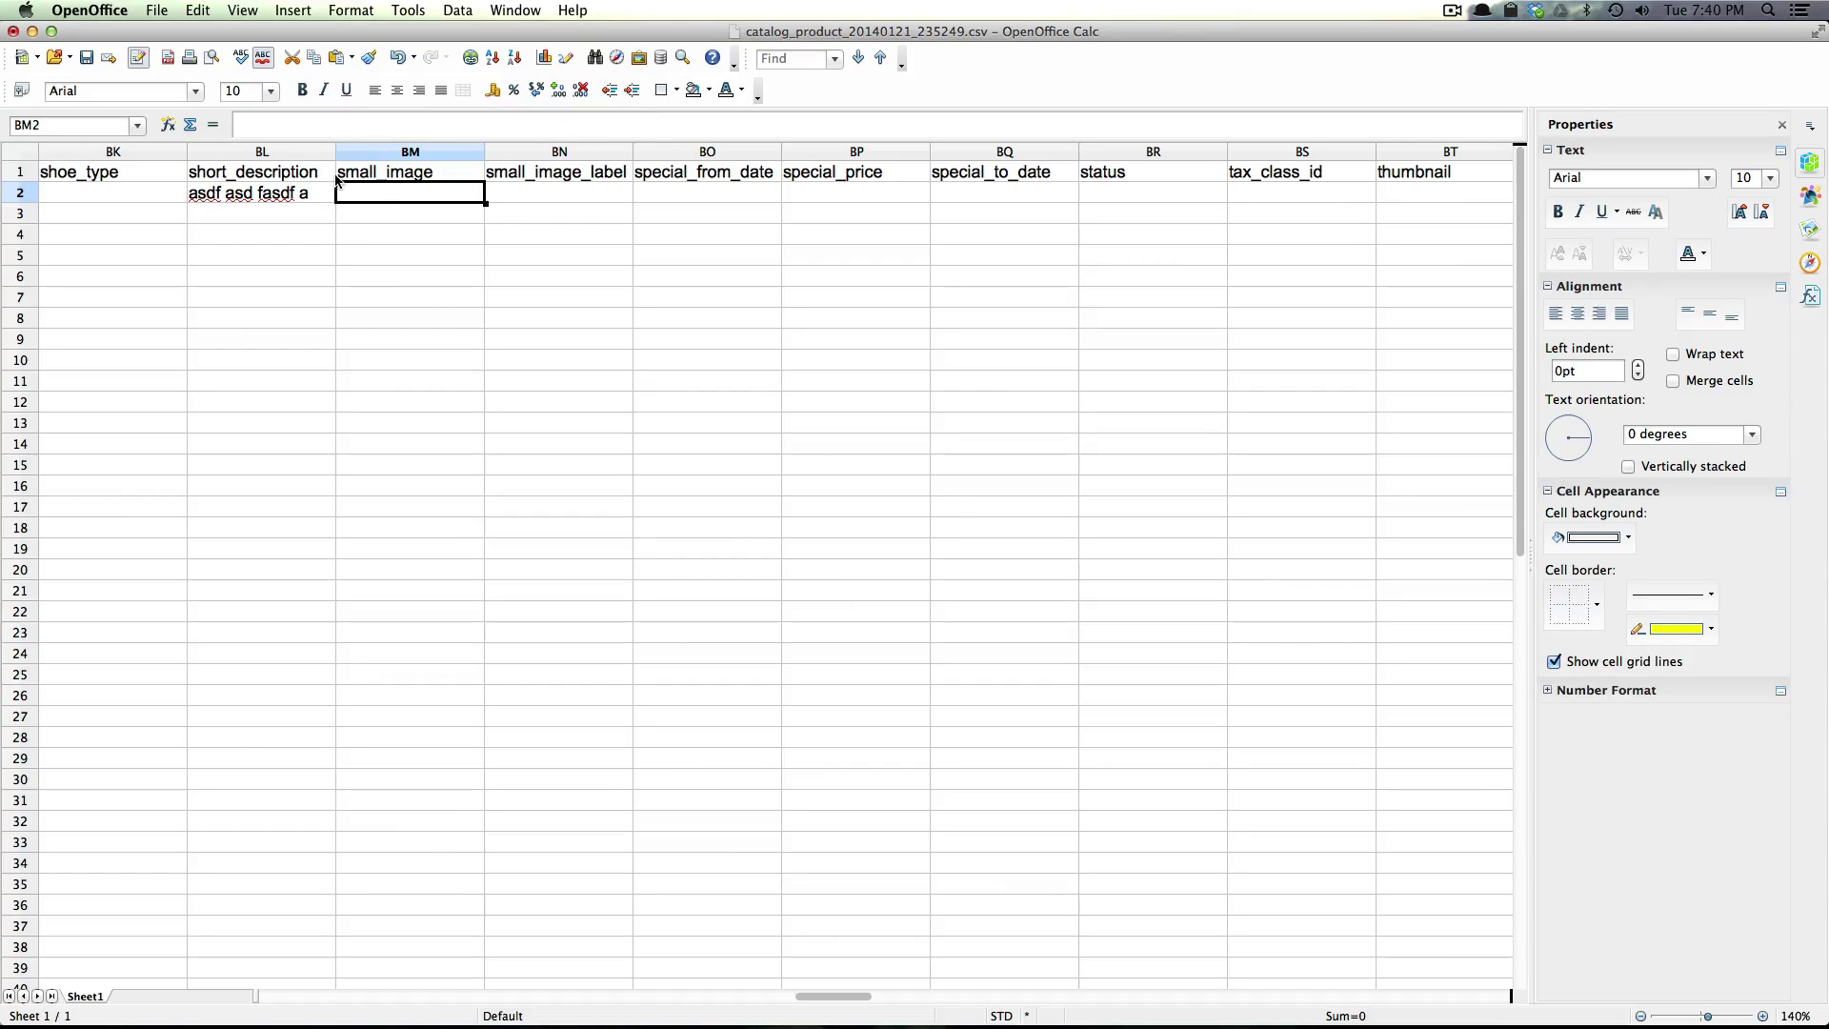
{"action": "type", "text": "DSC00499_2.JPG"}
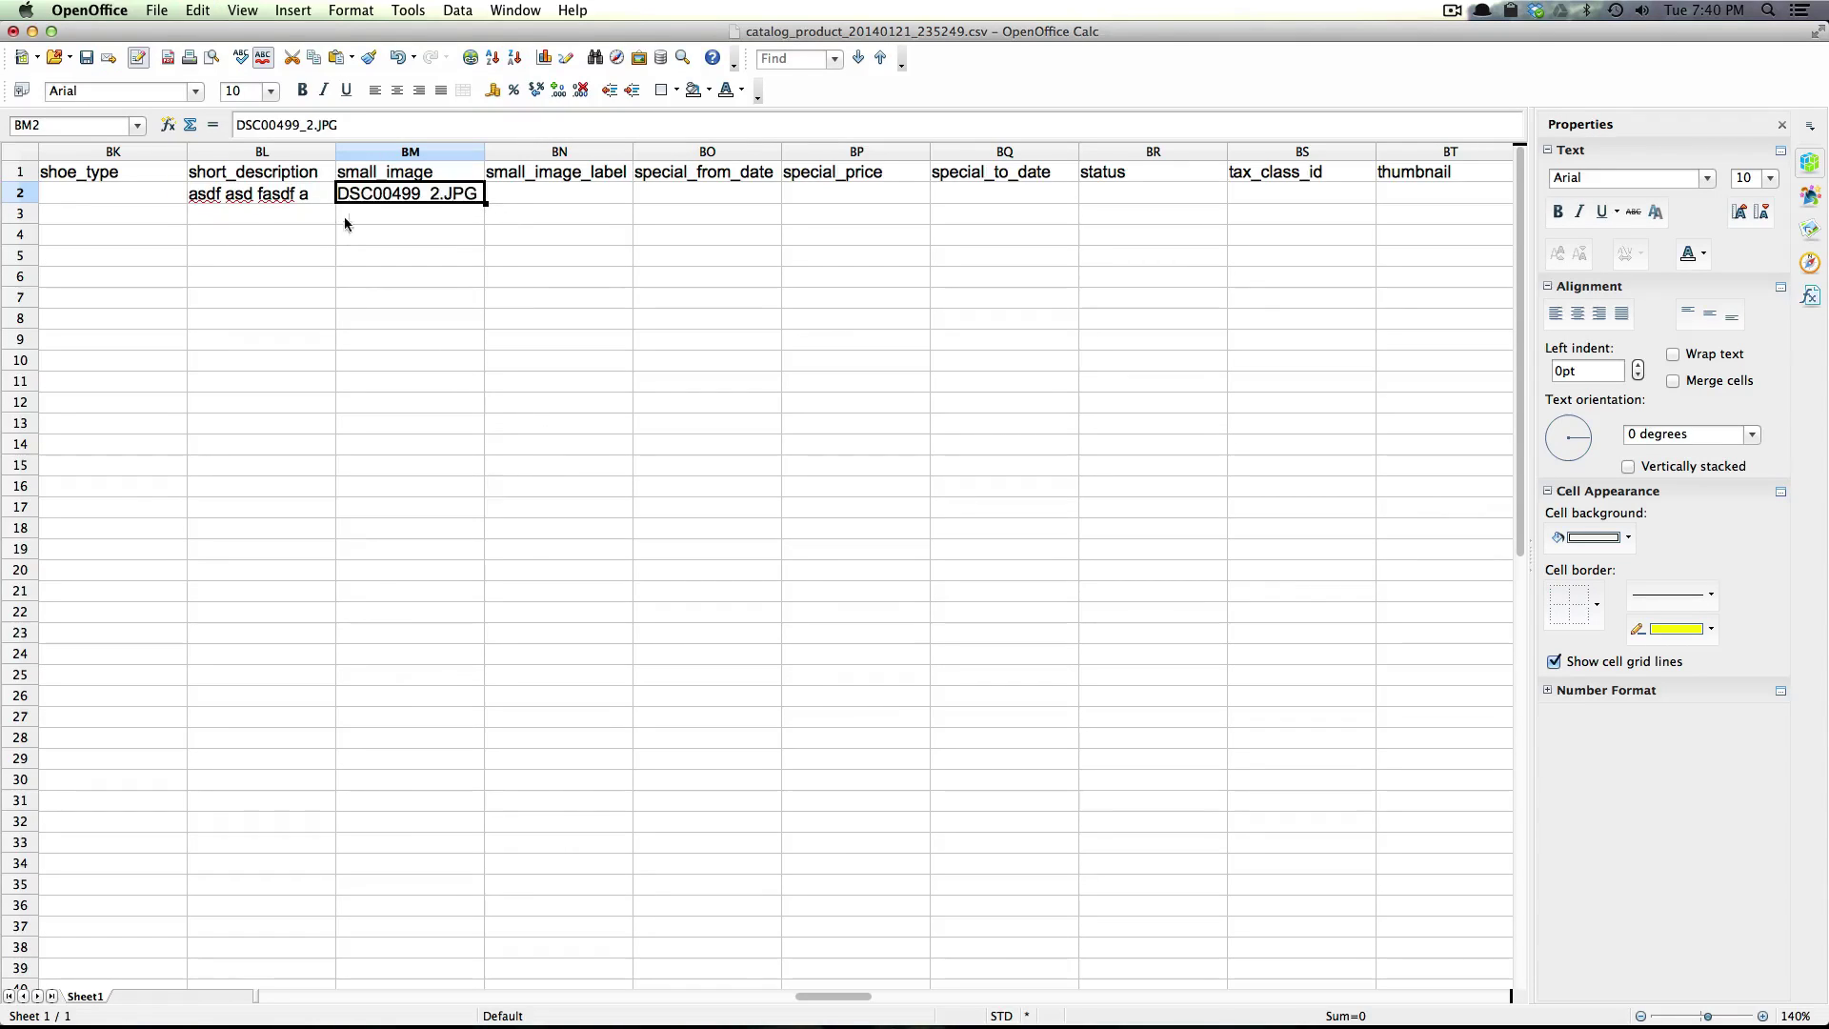
{"action": "left_click", "coordinate": [598, 194]}
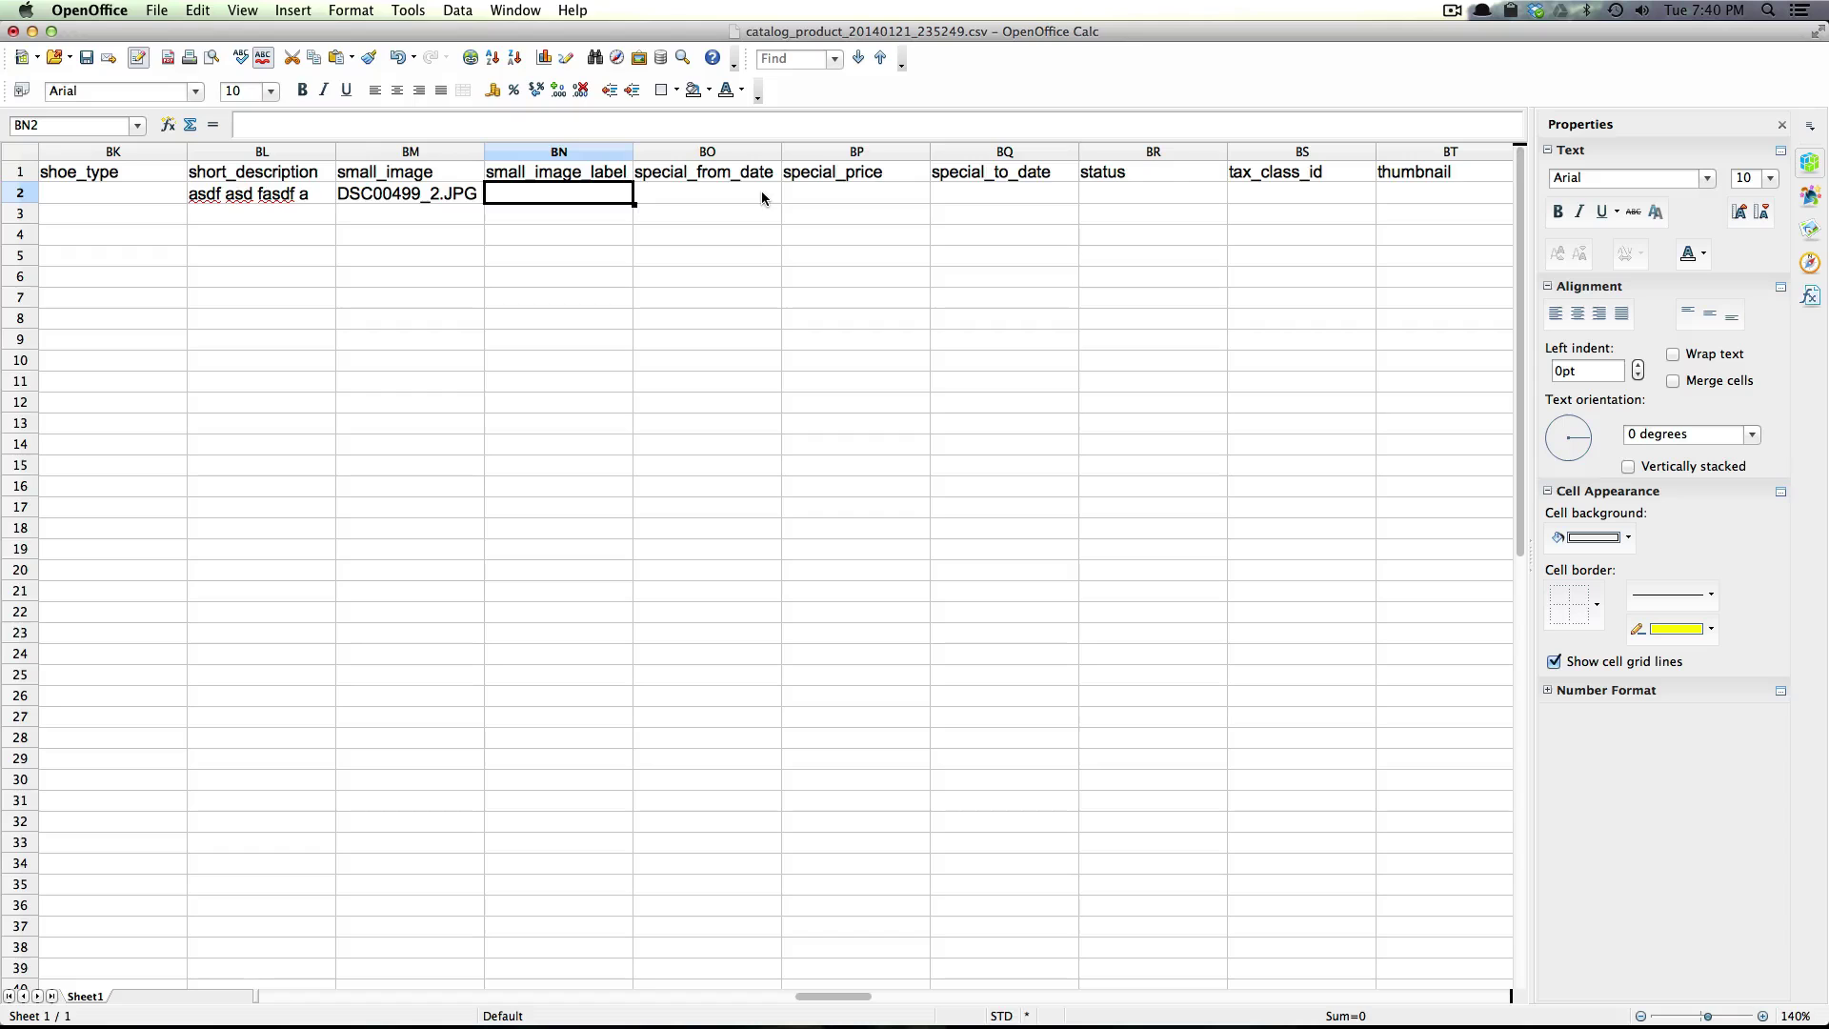
Copy the desktop photo name DSC00500_2.JPG and paste it into the thumbnail cell BT2
{"action": "key", "text": "Tab"}
{"action": "key", "text": "Tab"}
{"action": "key", "text": "Tab"}
{"action": "key", "text": "Tab"}
{"action": "key", "text": "Tab"}
{"action": "key", "text": "Tab"}
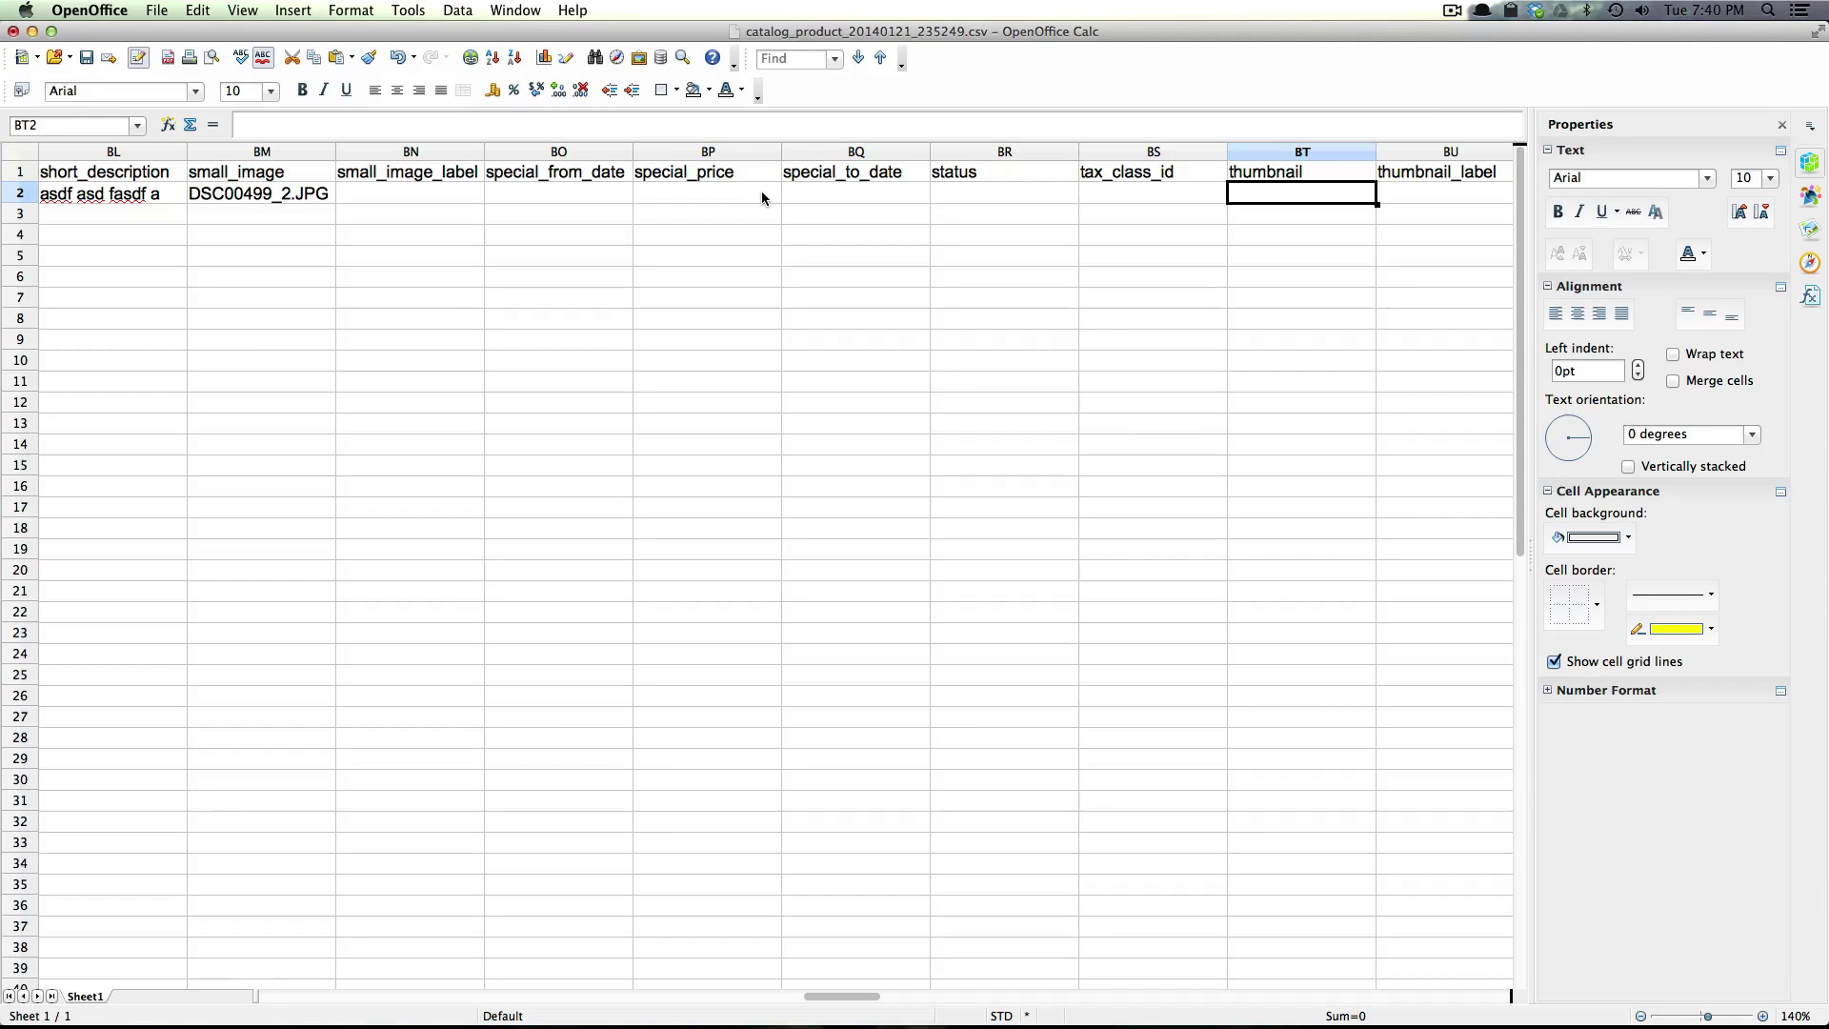
{"action": "key", "text": "F12"}
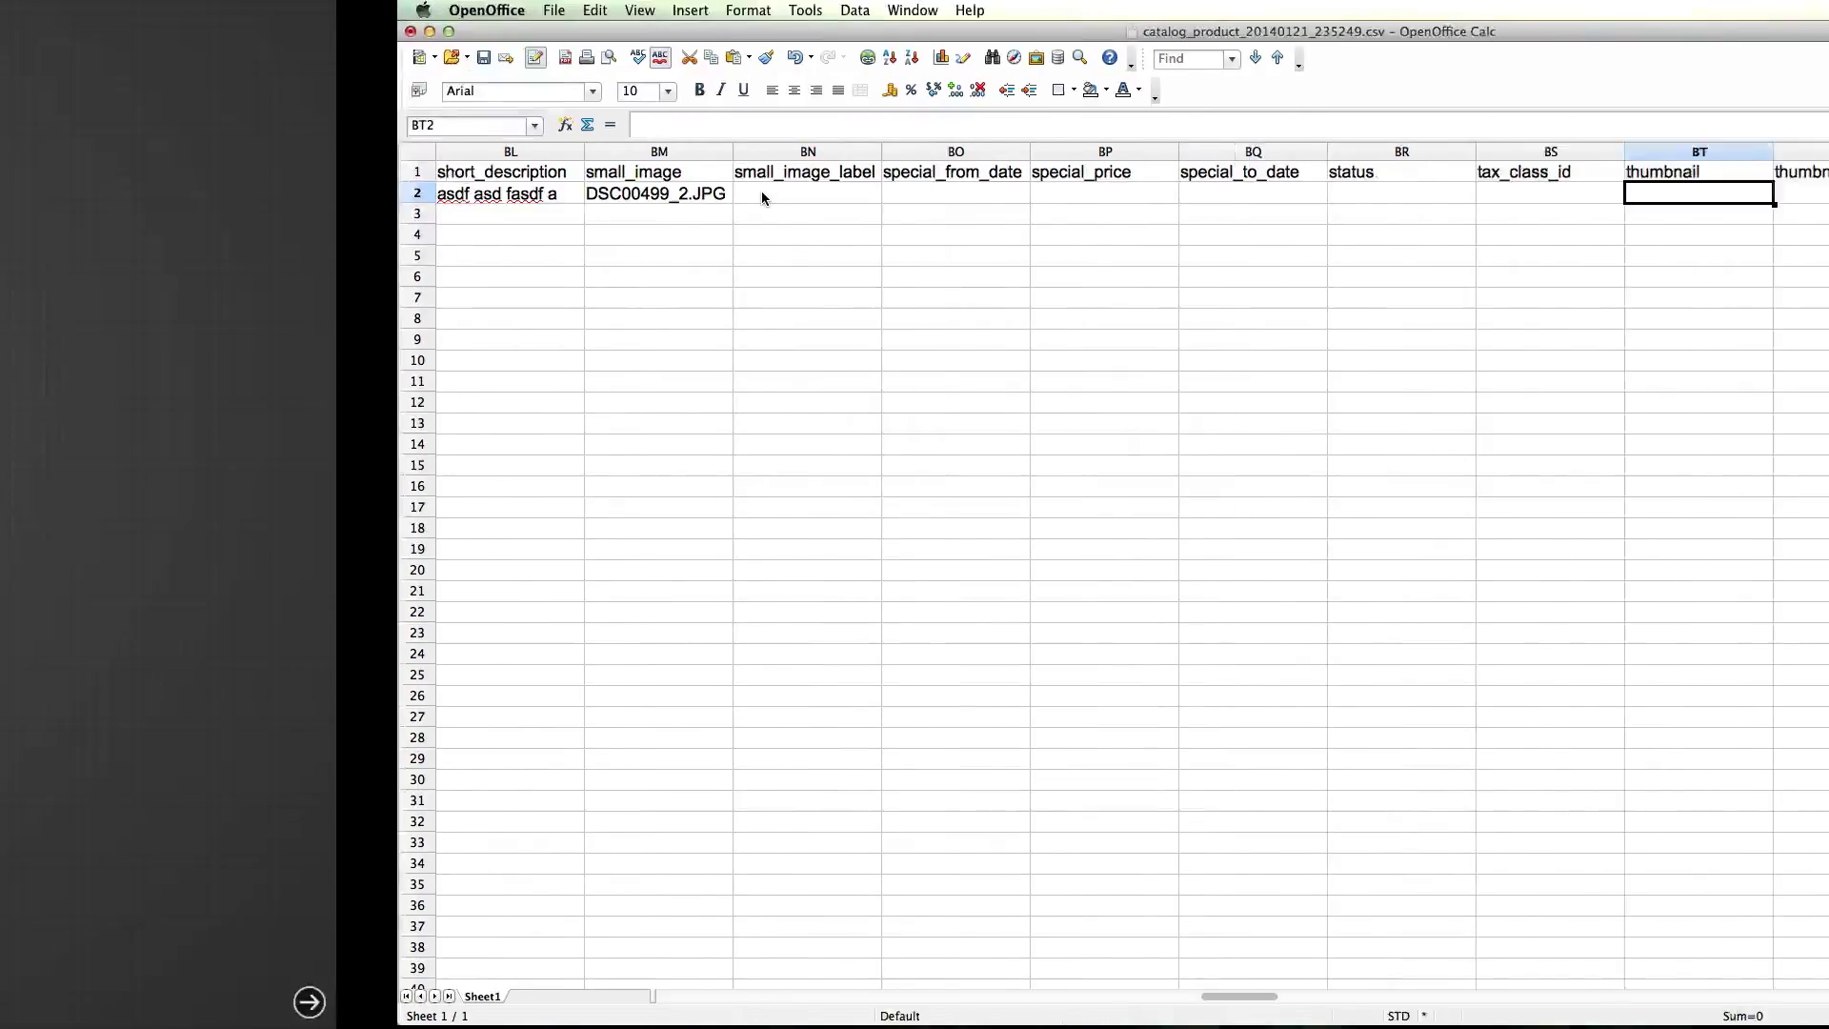
{"action": "key", "text": "F12"}
{"action": "key", "text": "F11"}
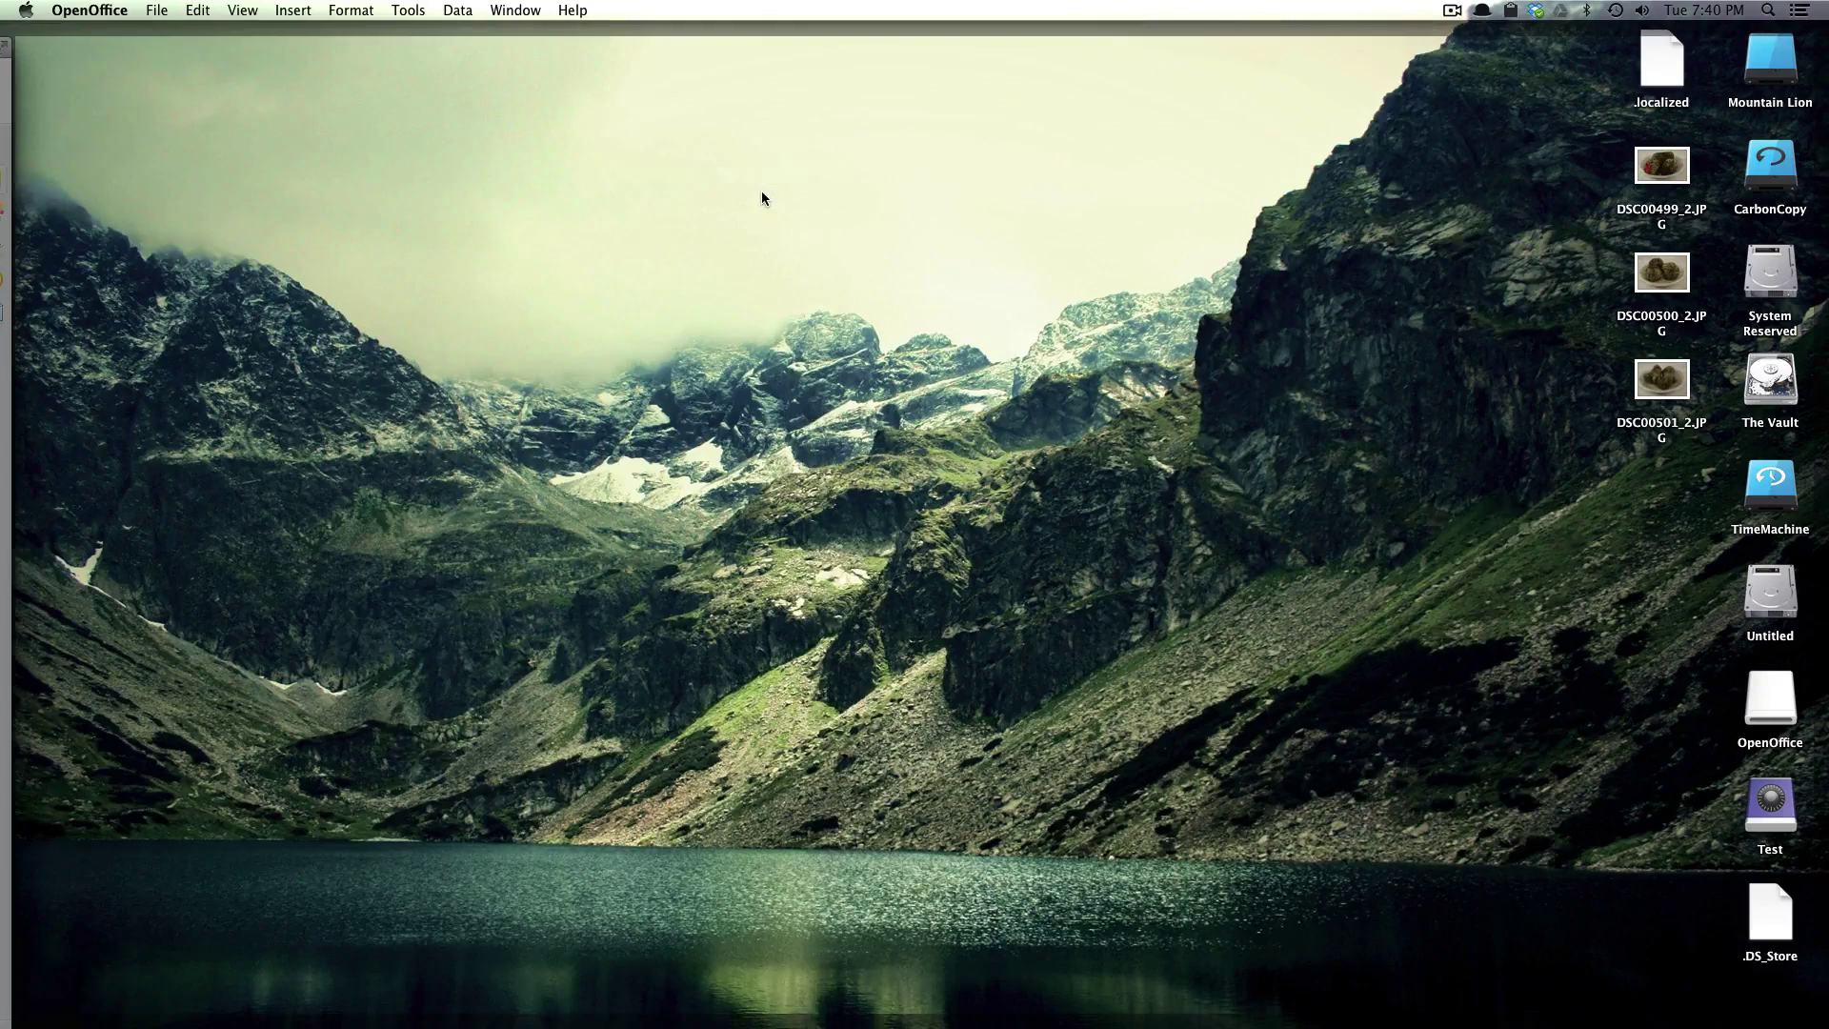
{"action": "left_click", "coordinate": [1682, 327]}
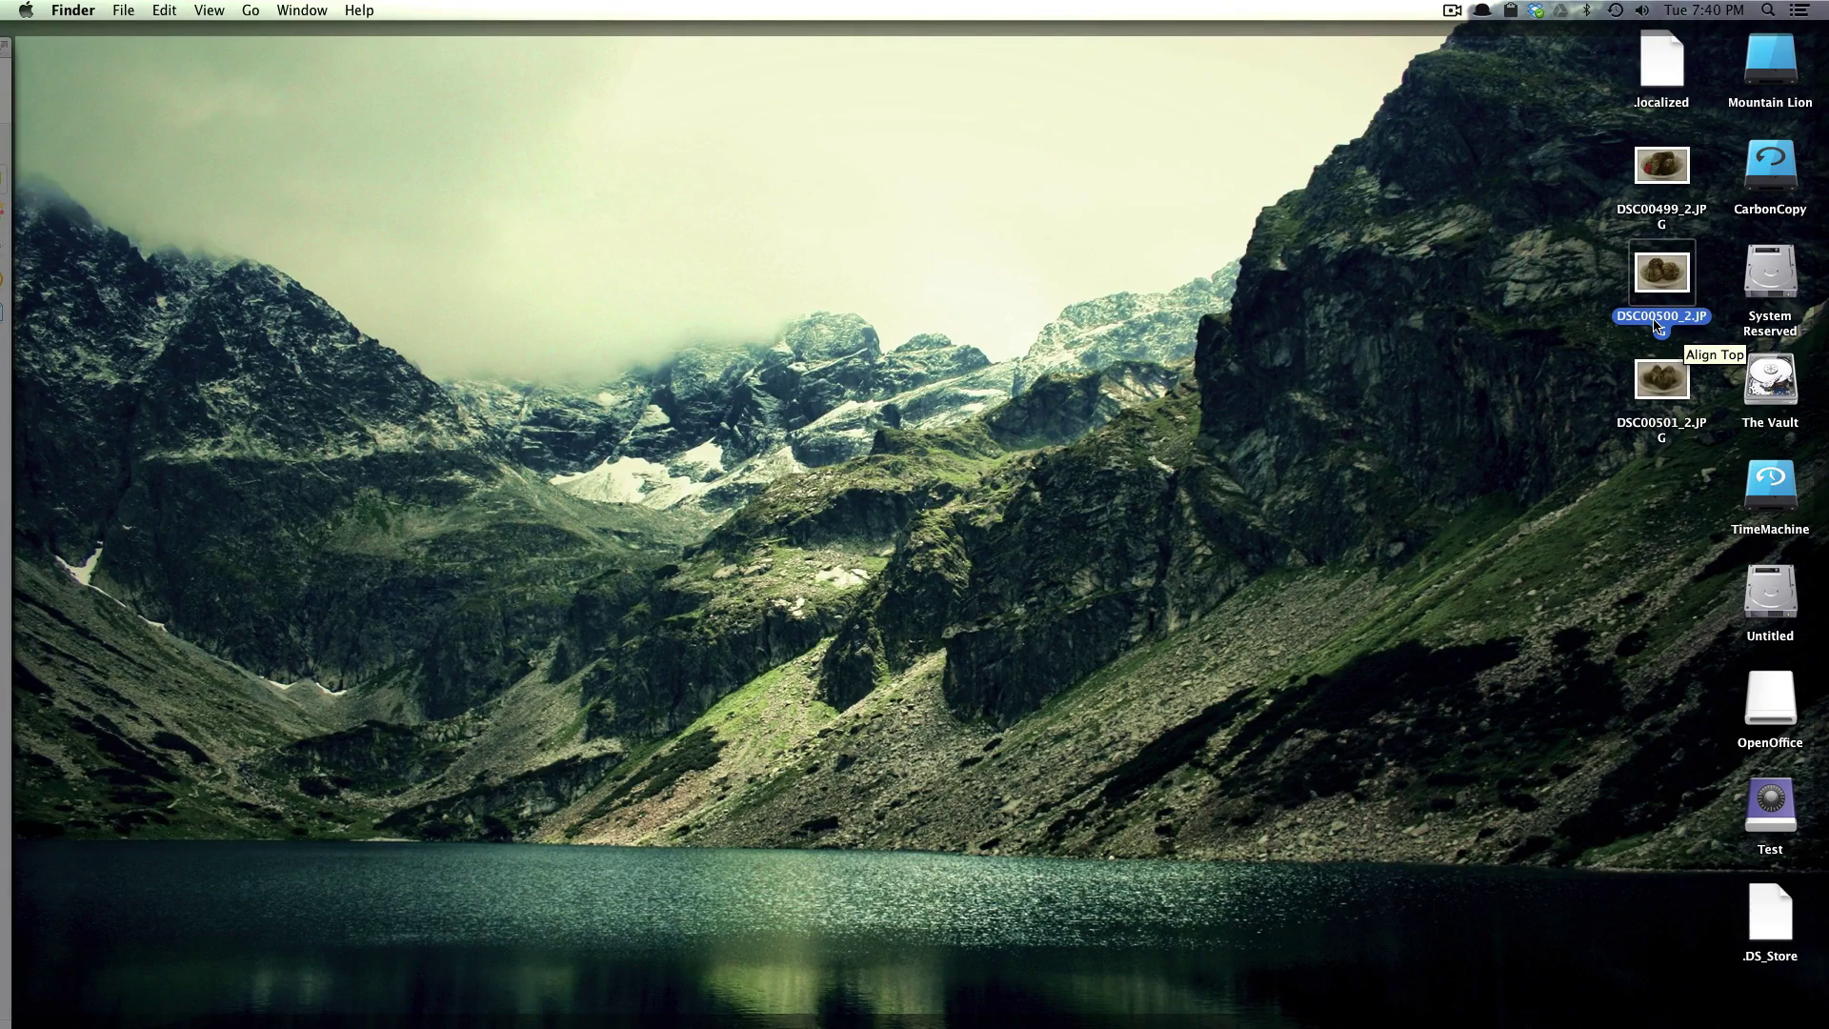
{"action": "key", "text": "Return"}
{"action": "key", "text": "super+a"}
{"action": "key", "text": "F11"}
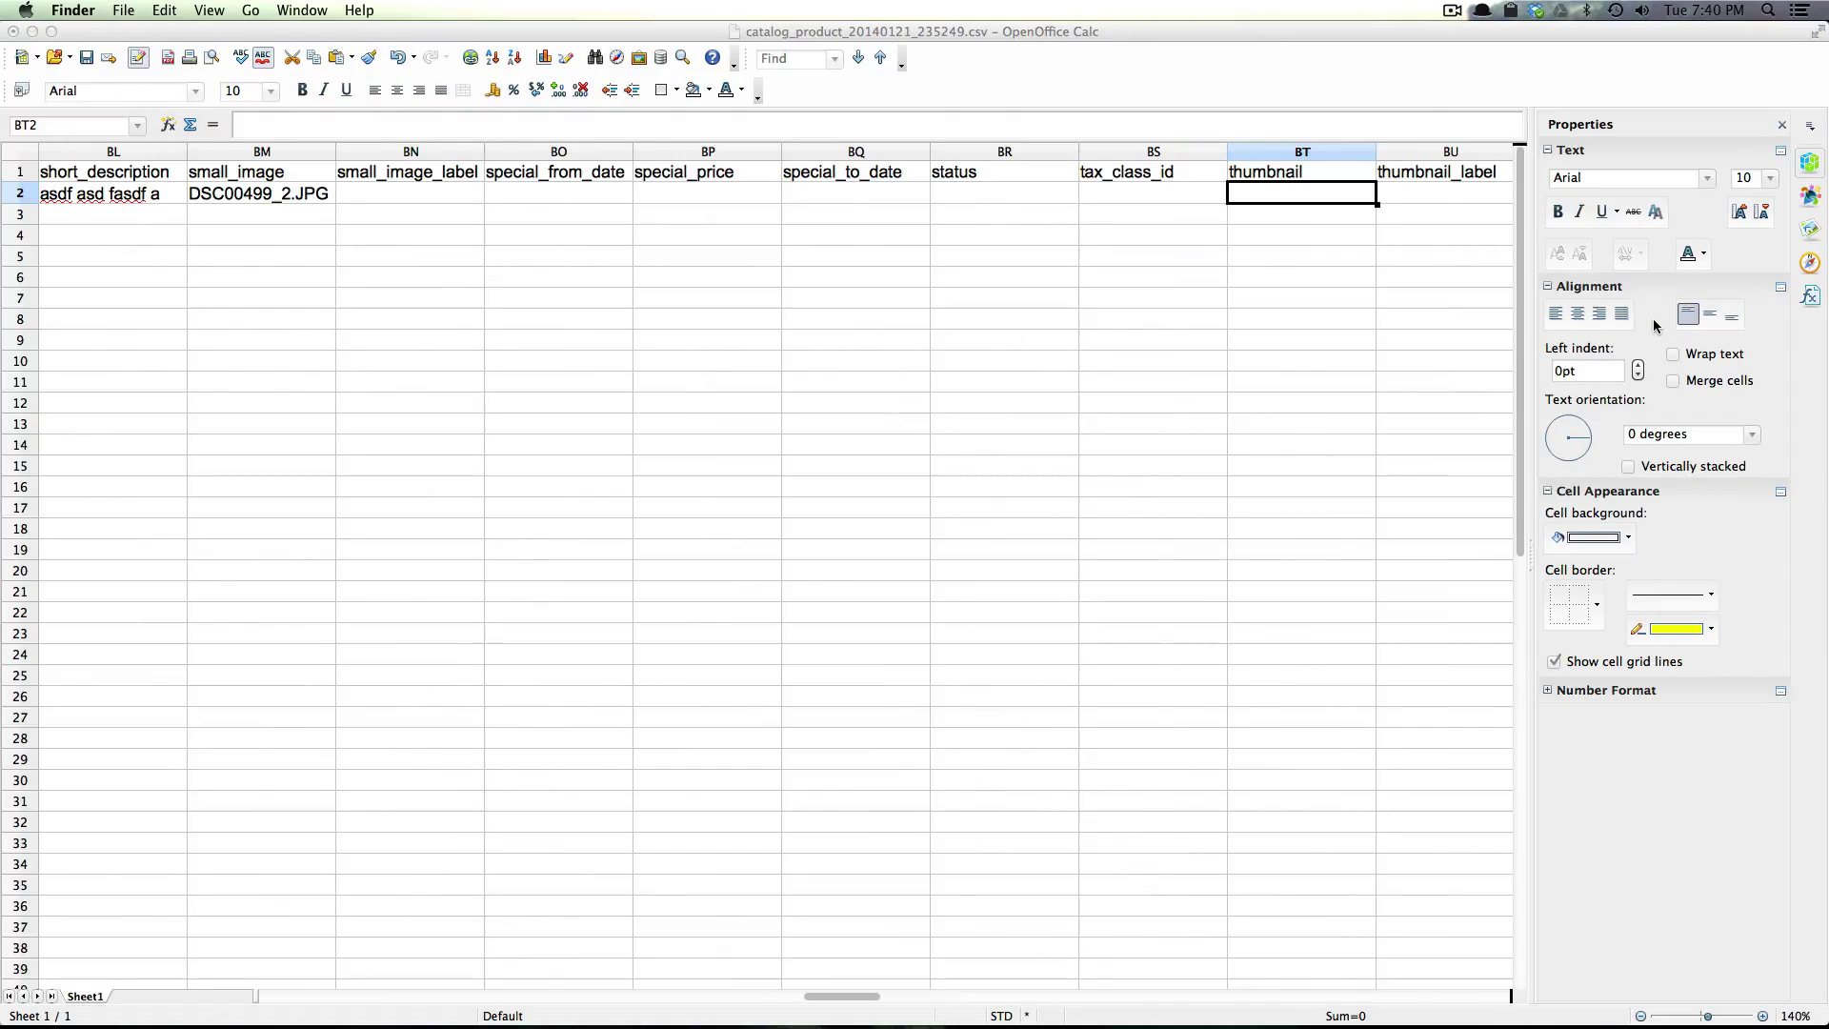
{"action": "key", "text": "super+c"}
{"action": "left_click", "coordinate": [1335, 198]}
{"action": "key", "text": "super+v"}
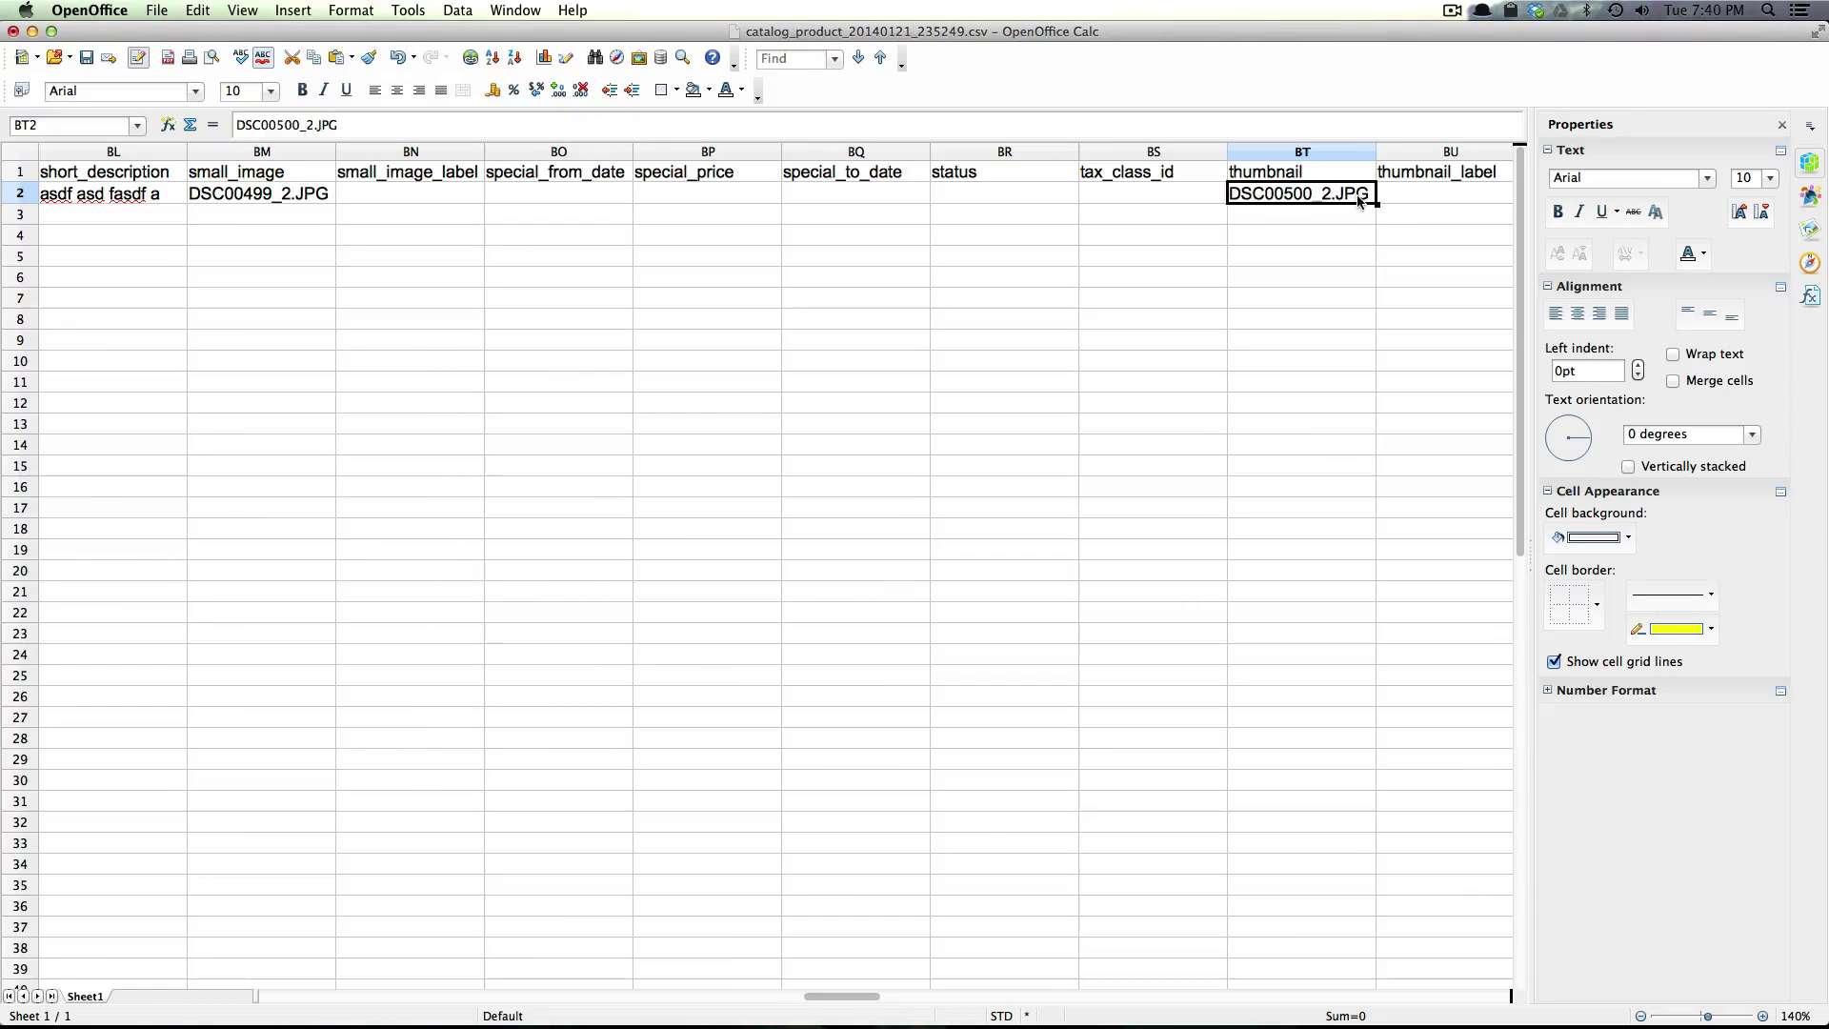
{"action": "key", "text": "Right"}
{"action": "key", "text": "Right"}
{"action": "key", "text": "Right"}
{"action": "key", "text": "Right"}
{"action": "key", "text": "Right"}
{"action": "key", "text": "Right"}
{"action": "key", "text": "Right"}
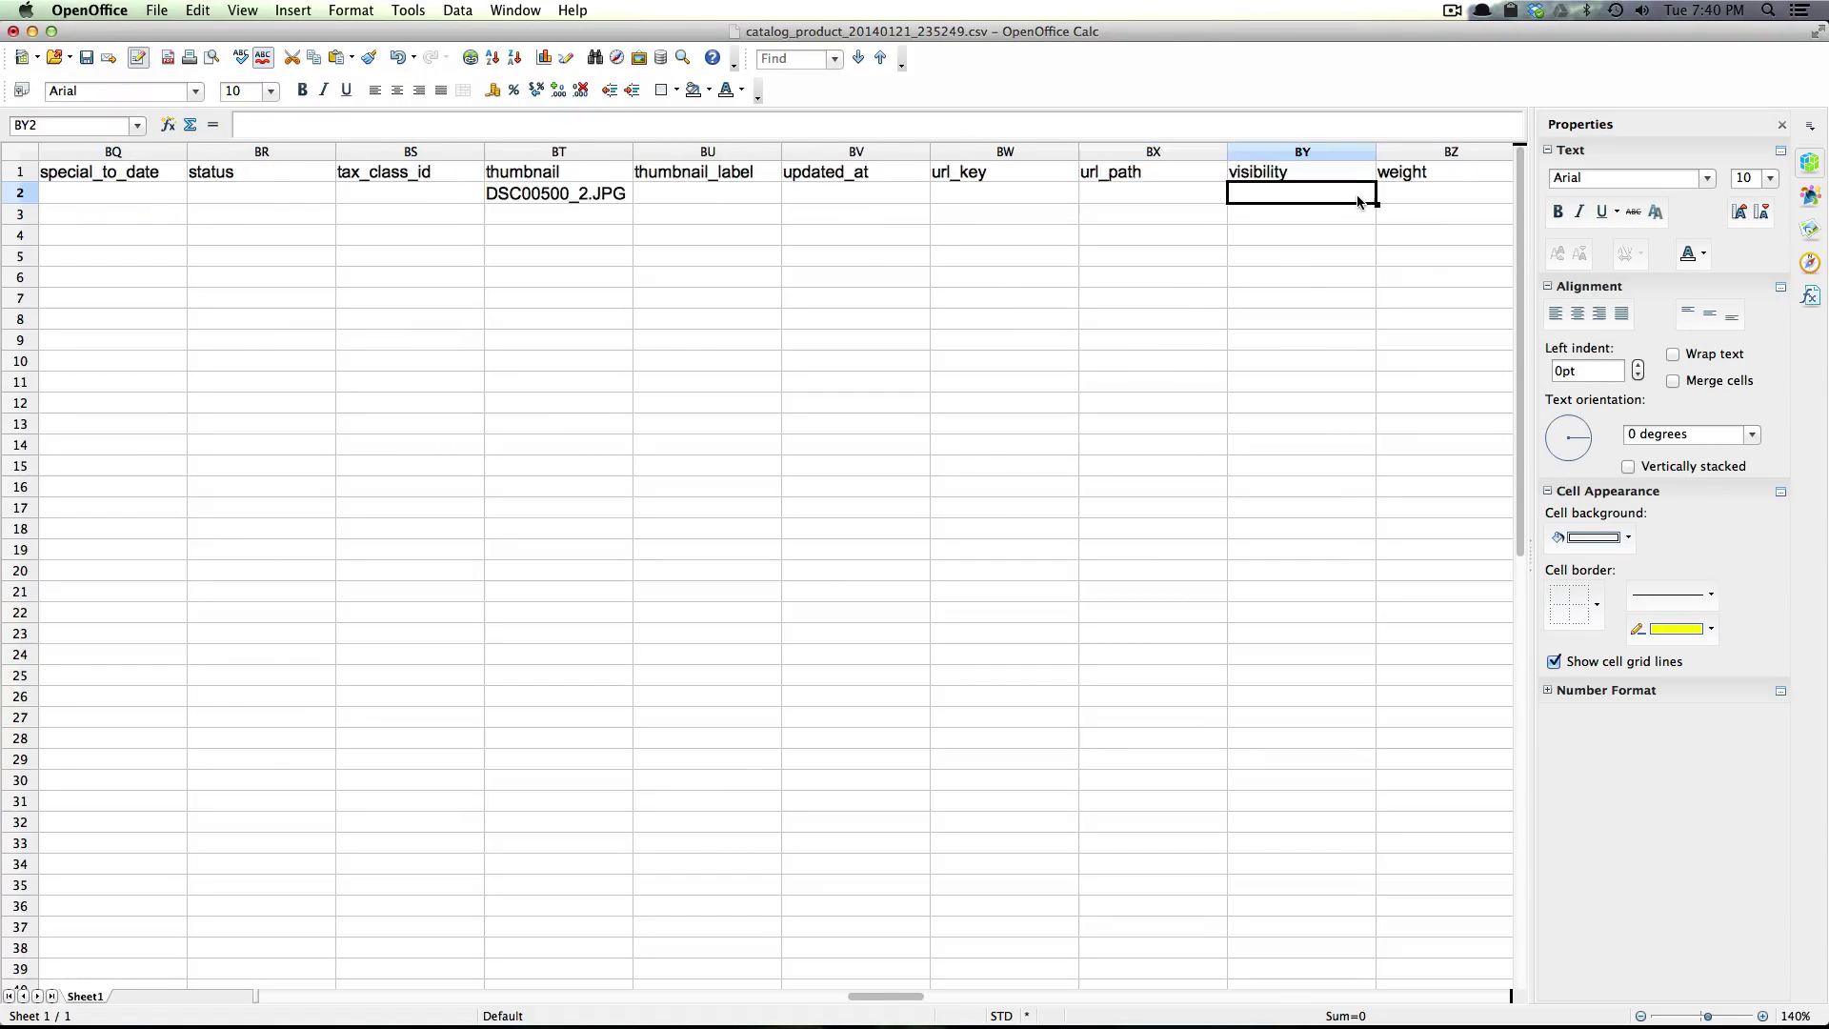
Paste DSC00500_2.JPG into _media_image cell DM2
{"action": "key", "text": "Right"}
{"action": "key", "text": "Right"}
{"action": "key", "text": "Right"}
{"action": "key", "text": "Right"}
{"action": "key", "text": "Right"}
{"action": "key", "text": "Right"}
{"action": "key", "text": "Right"}
{"action": "key", "text": "Right"}
{"action": "key", "text": "Right"}
{"action": "key", "text": "Right"}
{"action": "key", "text": "Right"}
{"action": "key", "text": "Right"}
{"action": "key", "text": "Right"}
{"action": "key", "text": "Right"}
{"action": "key", "text": "Right"}
{"action": "key", "text": "Right"}
{"action": "key", "text": "Right"}
{"action": "key", "text": "Right"}
{"action": "key", "text": "Right"}
{"action": "key", "text": "Right"}
{"action": "key", "text": "Left"}
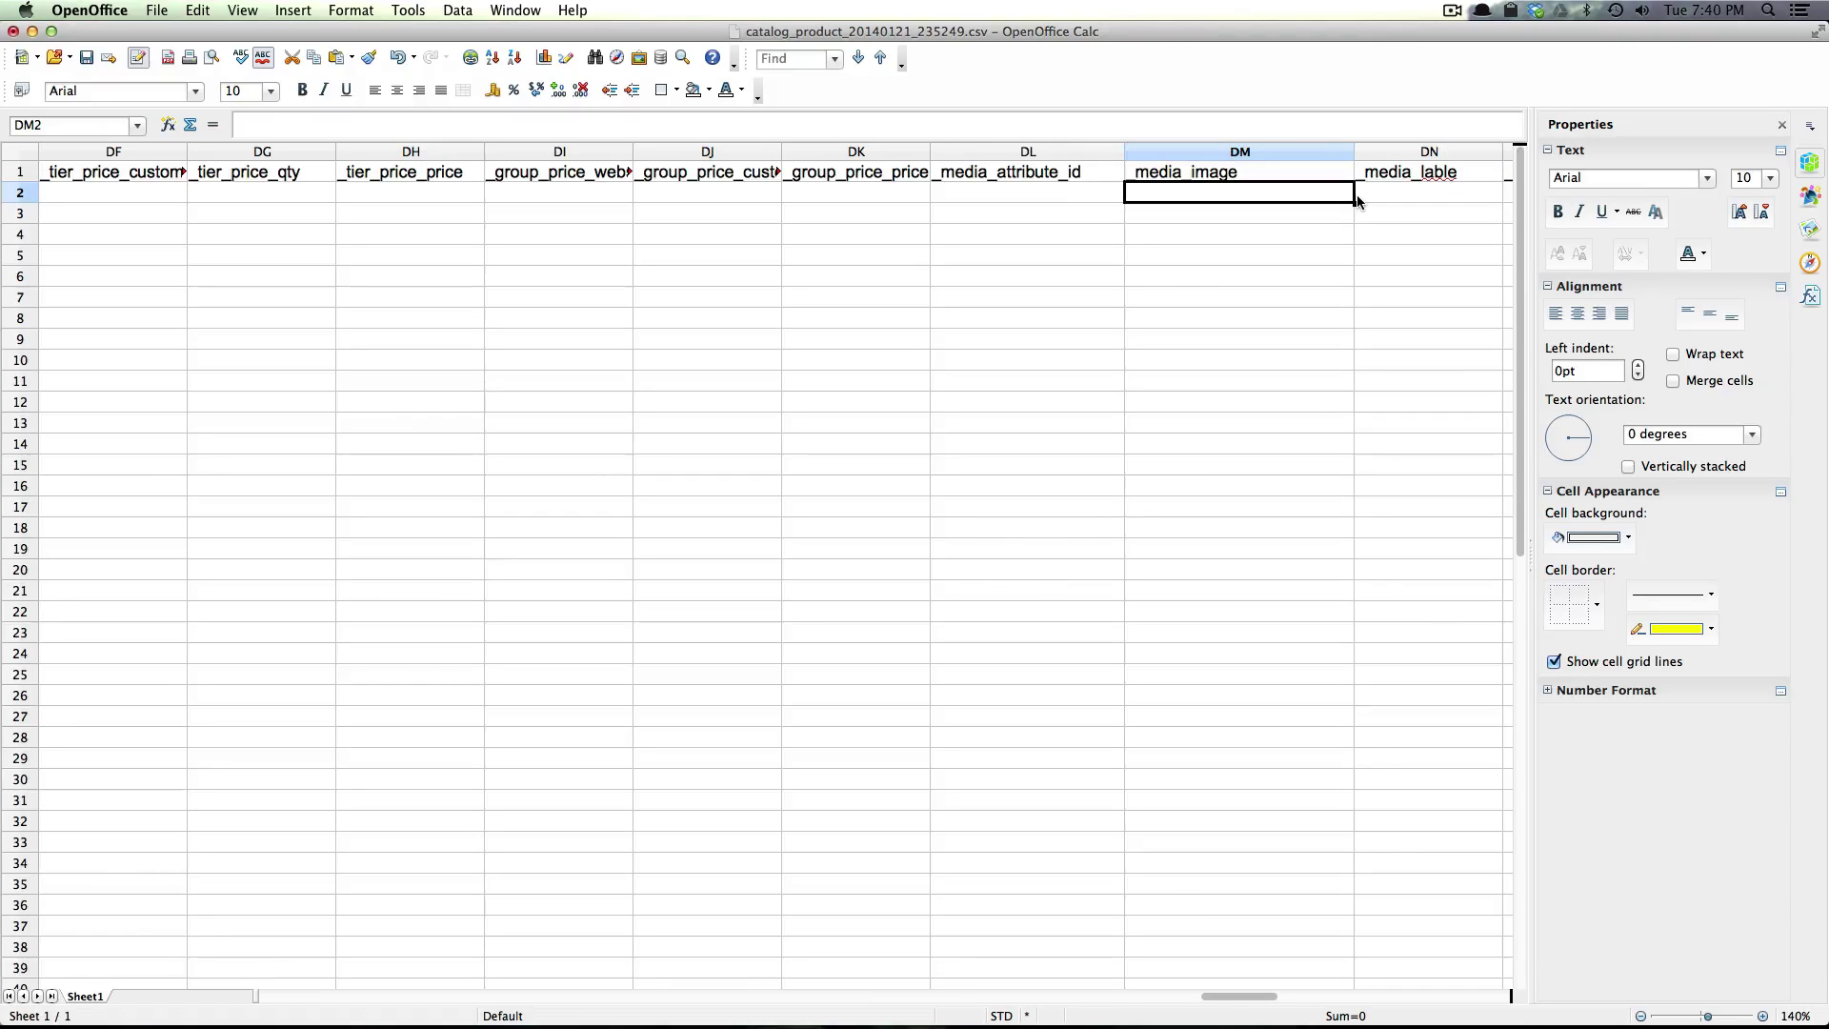
{"action": "key", "text": "Right"}
{"action": "key", "text": "Right"}
{"action": "key", "text": "Right"}
{"action": "key", "text": "Right"}
{"action": "key", "text": "Left"}
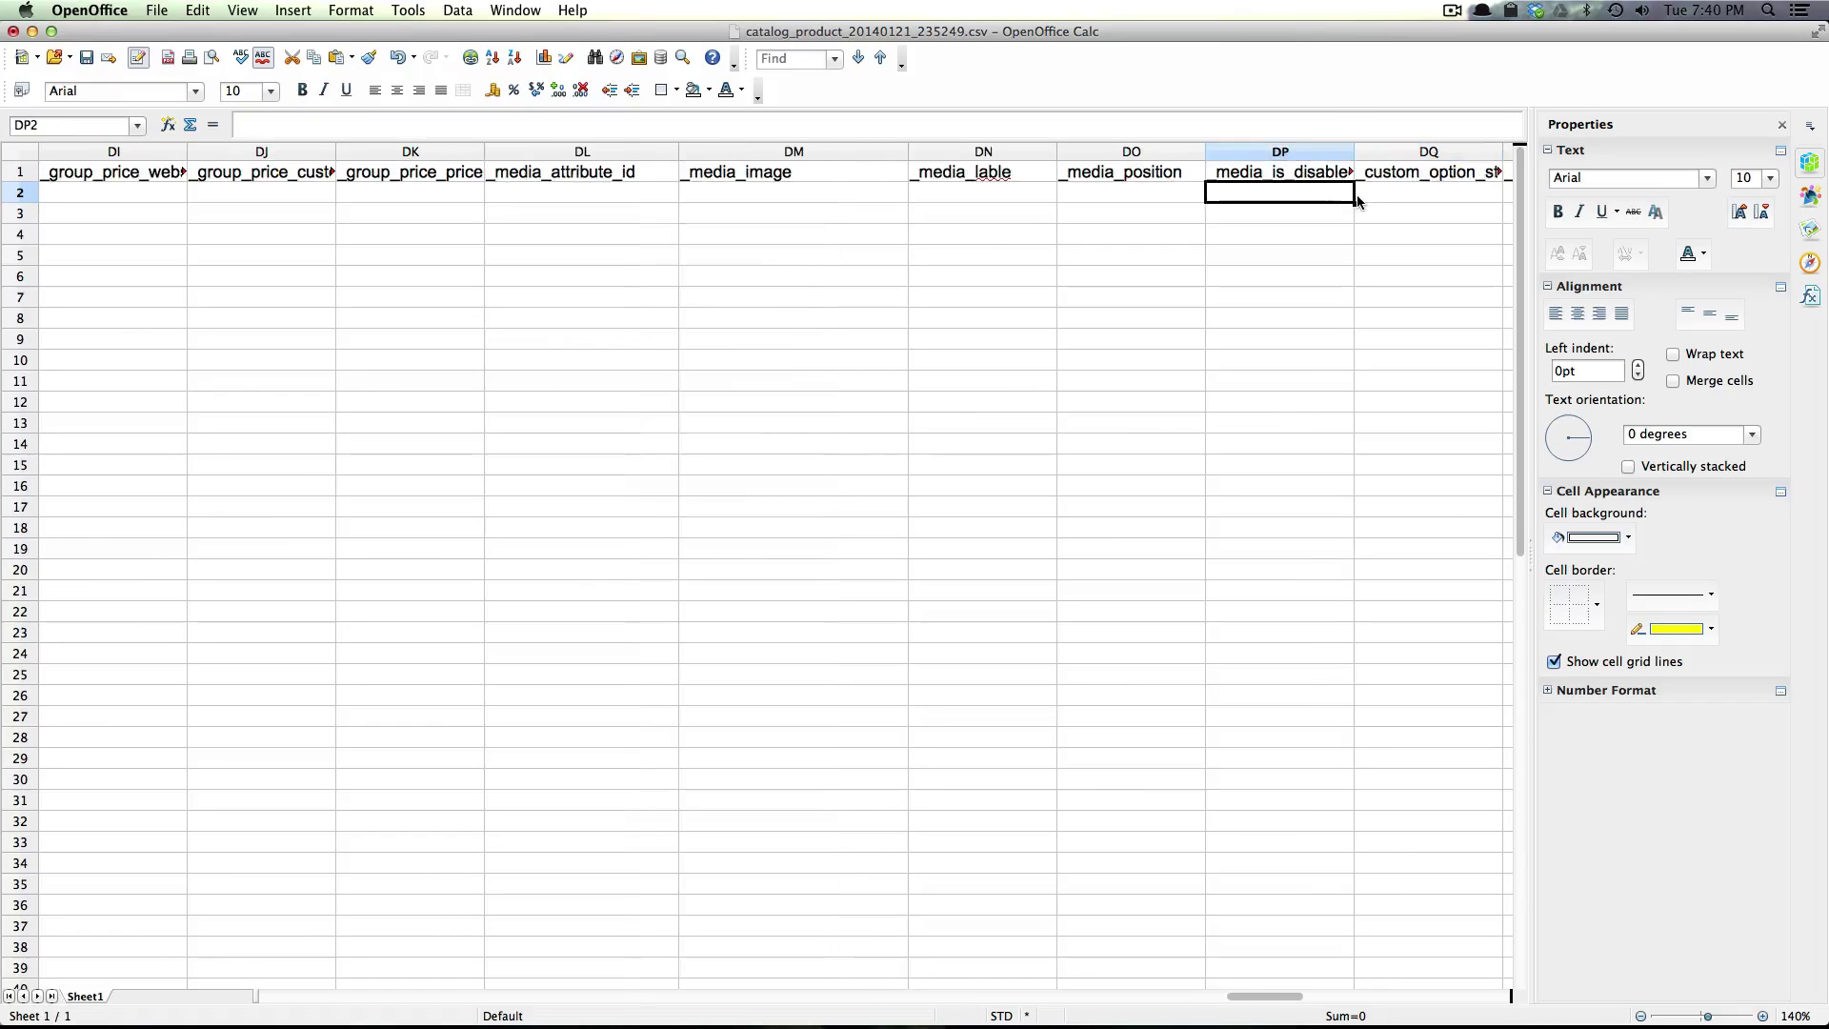
{"action": "key", "text": "Left"}
{"action": "key", "text": "Left"}
{"action": "key", "text": "Left"}
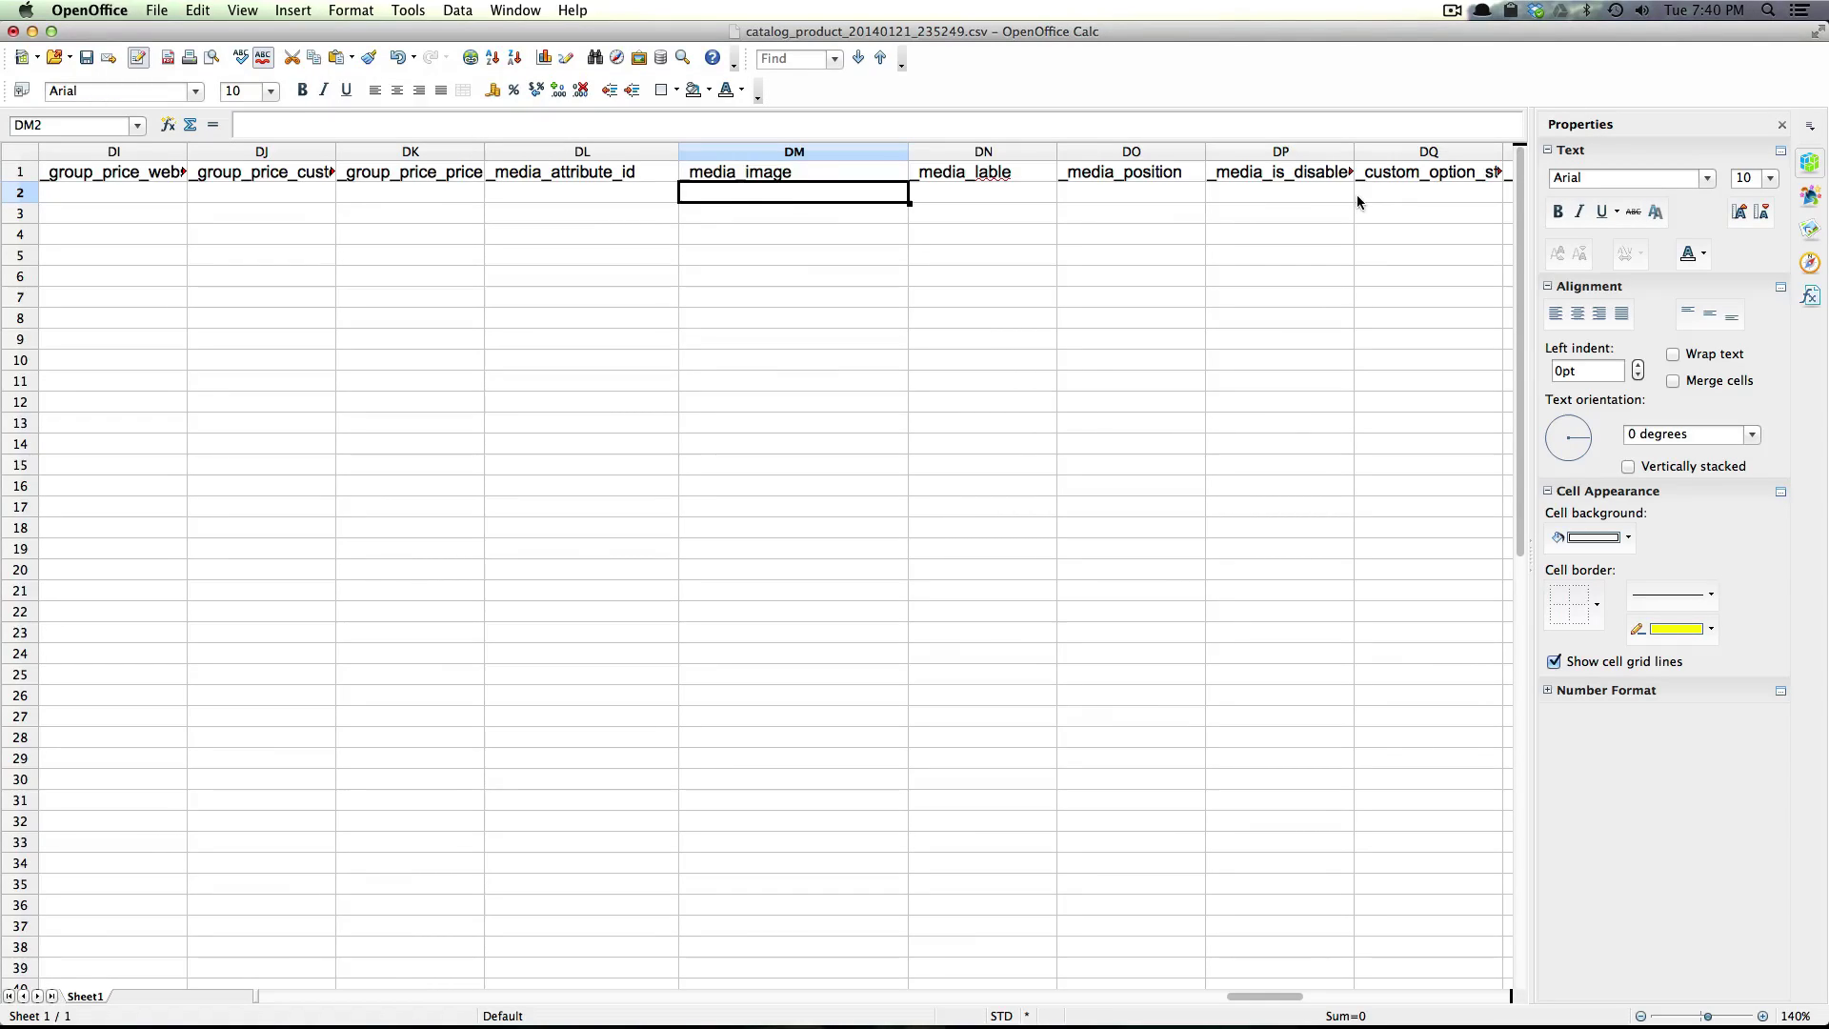
{"action": "key", "text": "super+v"}
{"action": "key", "text": "Return"}
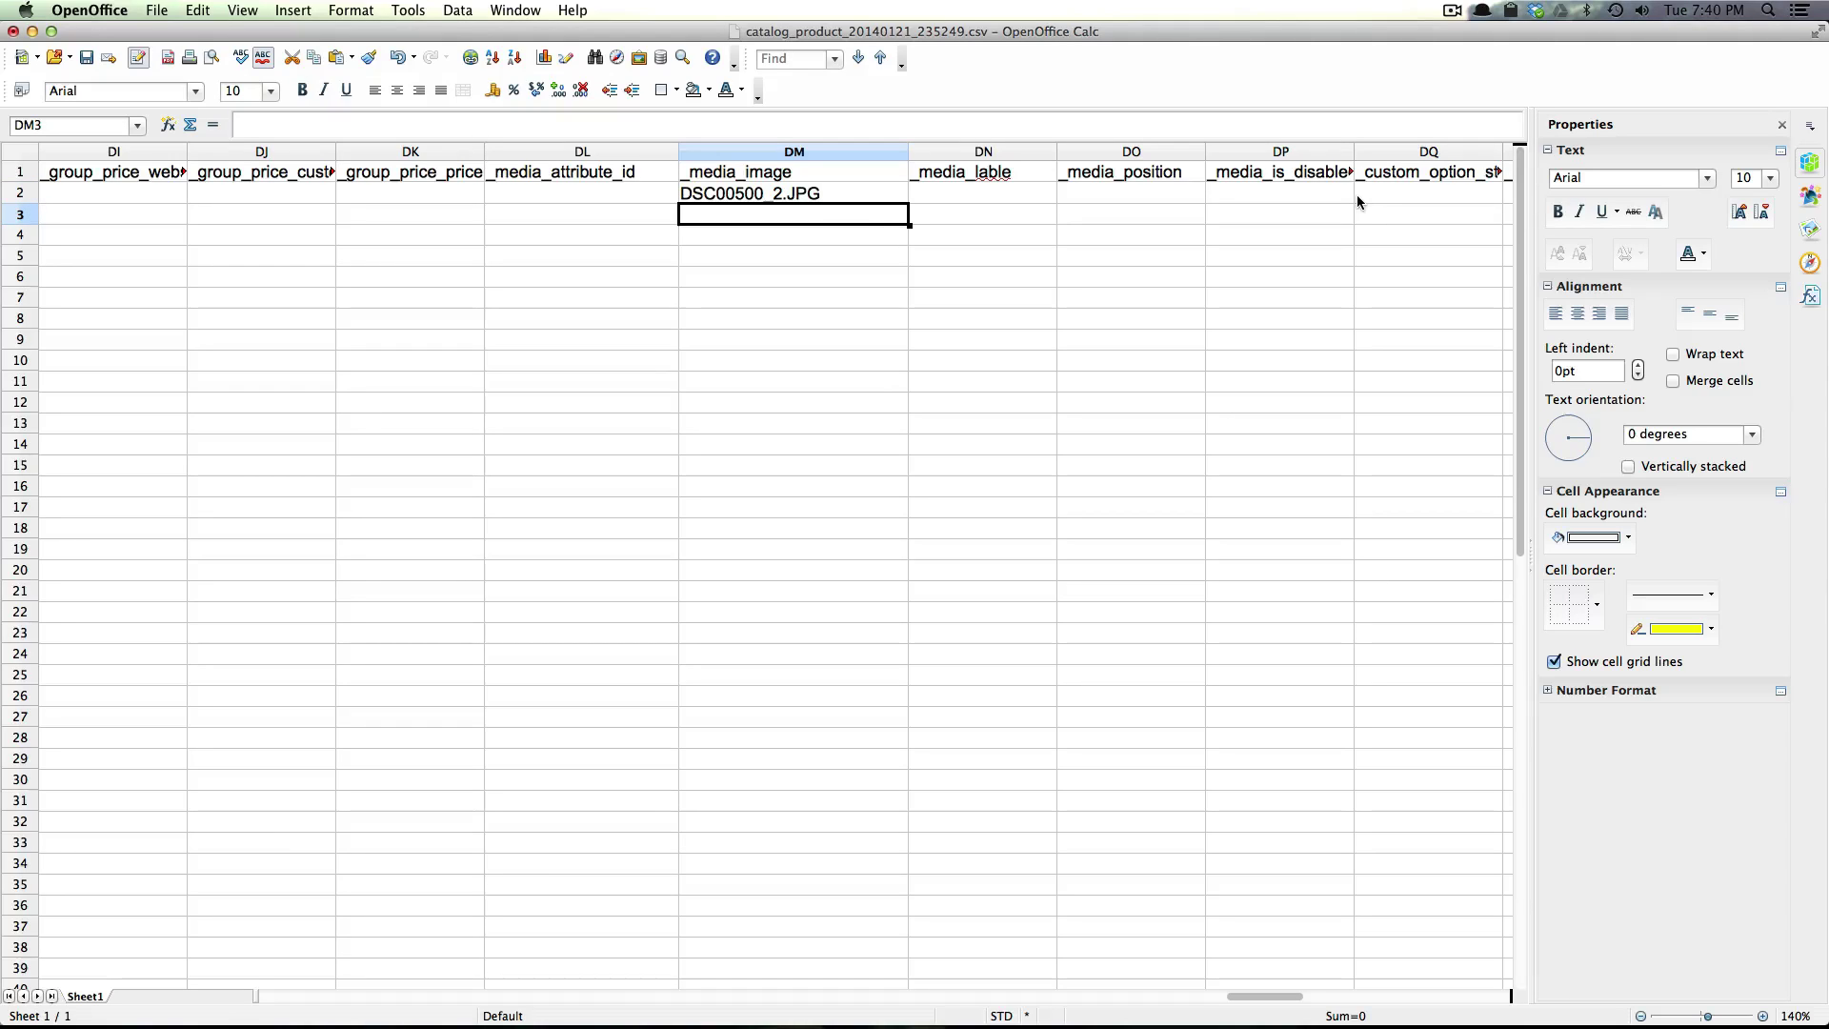
Copy DSC00499_2.JPG's name from the desktop and paste it into DM3
{"action": "key", "text": "F11"}
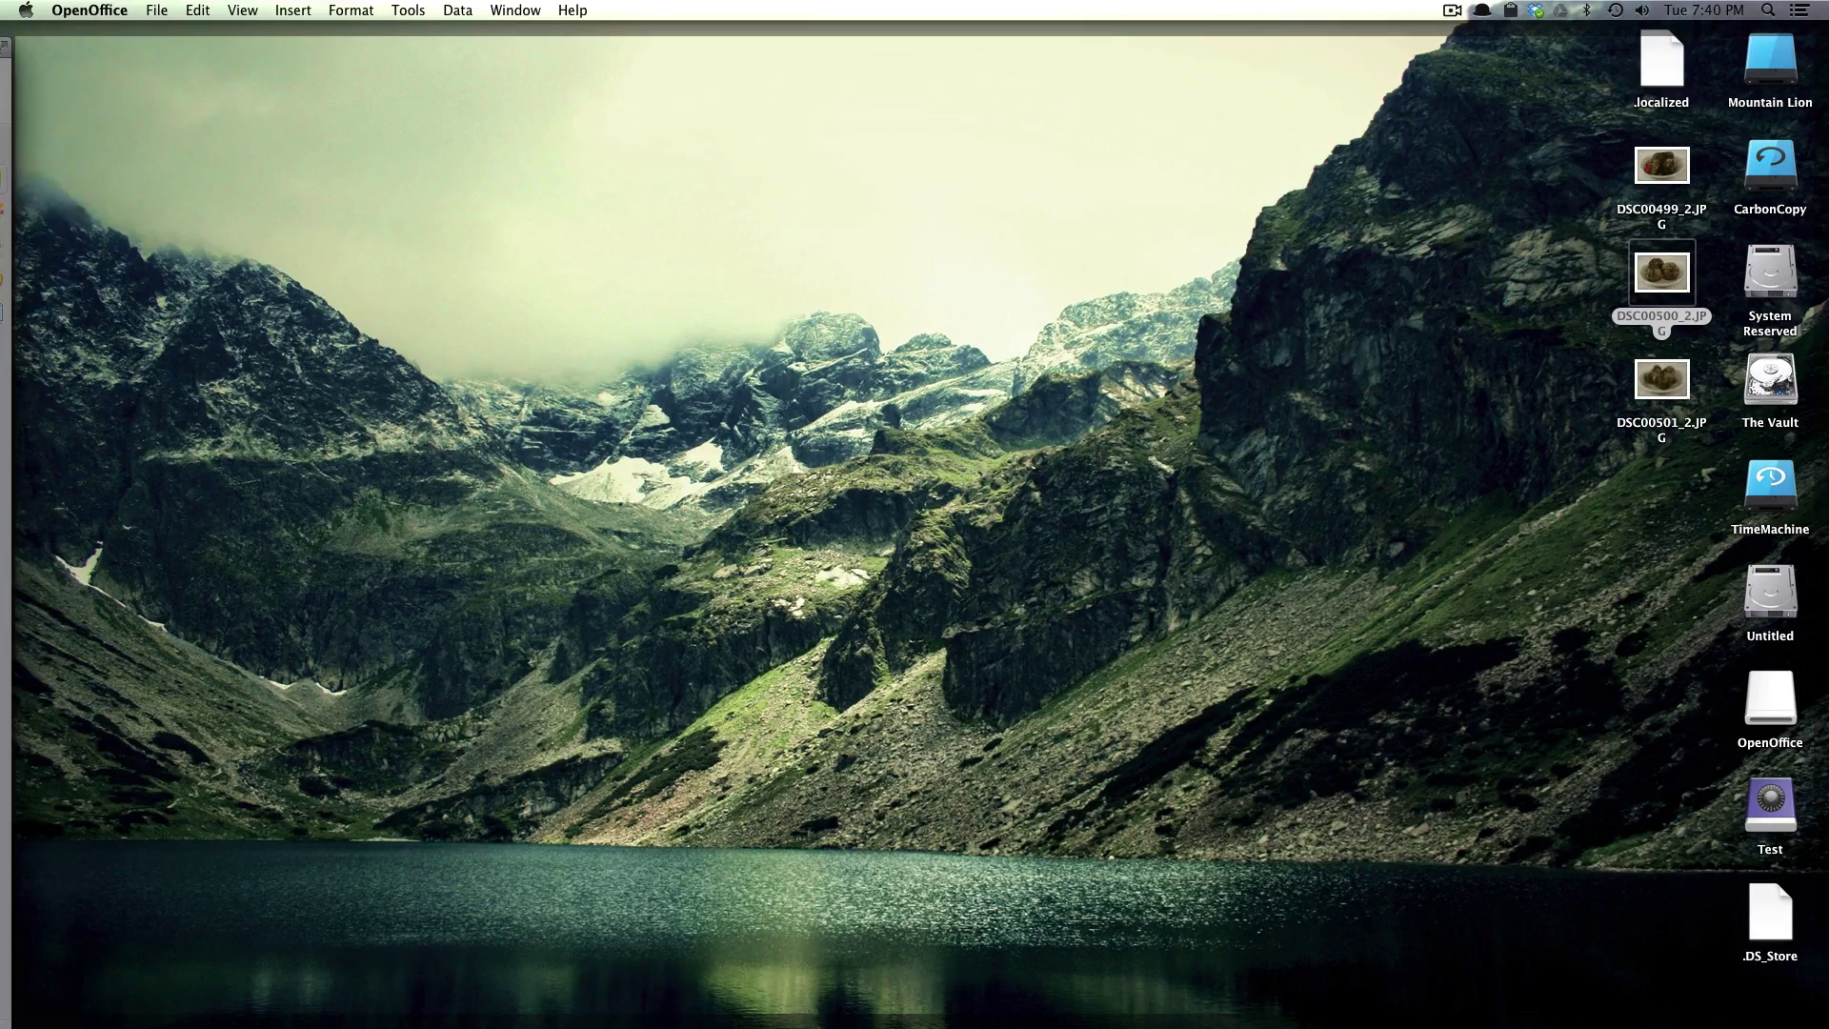
{"action": "left_click", "coordinate": [1617, 216]}
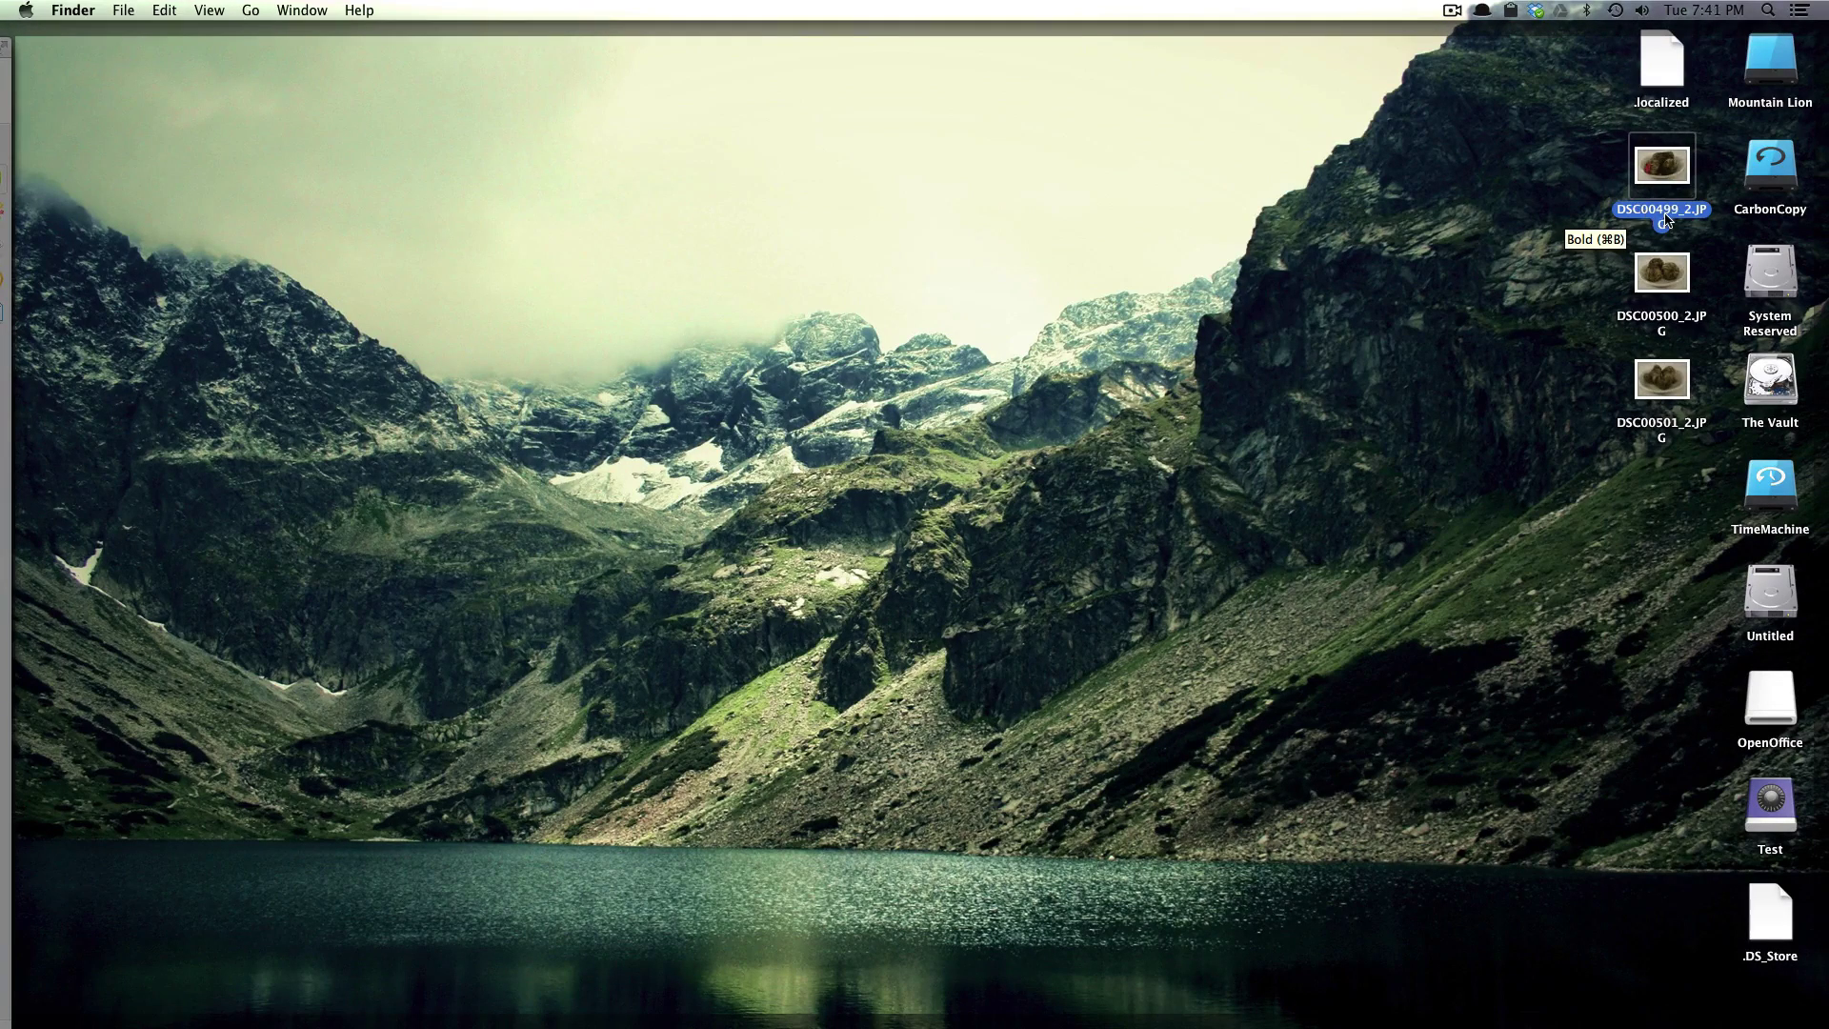
{"action": "key", "text": "Return"}
{"action": "key", "text": "super+a"}
{"action": "key", "text": "super+c"}
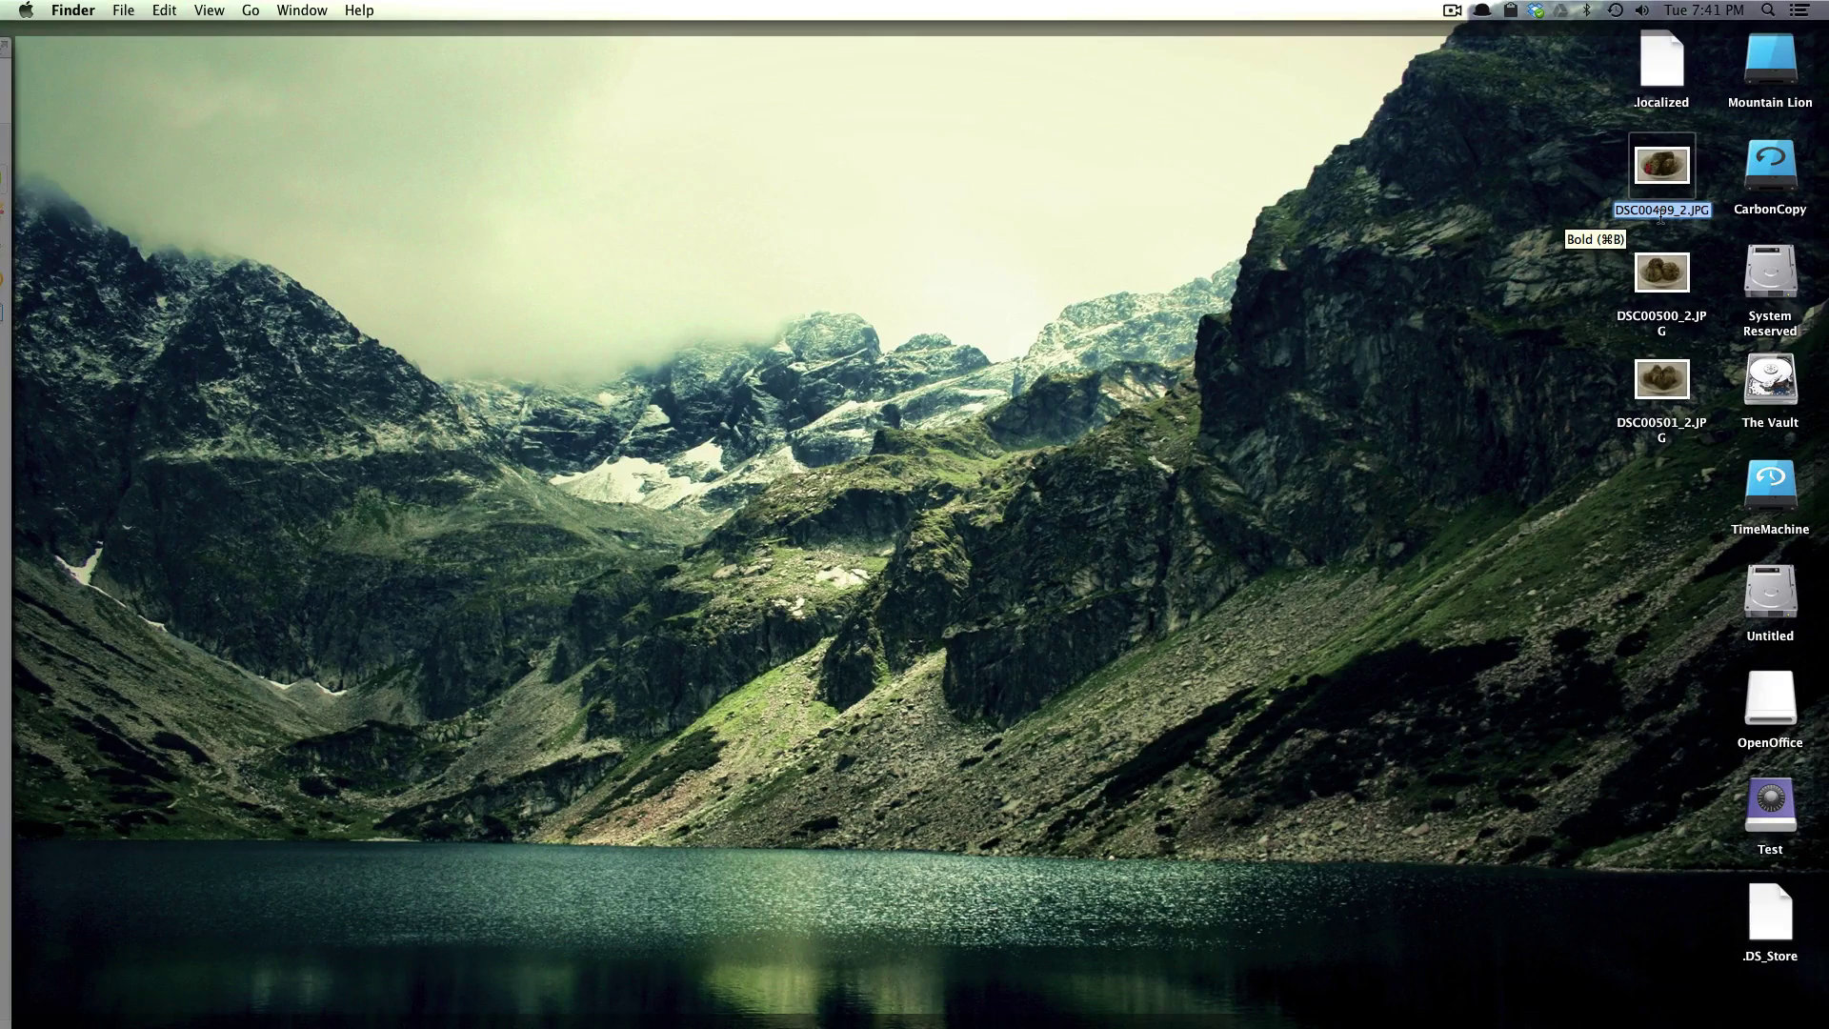
{"action": "key", "text": "F11"}
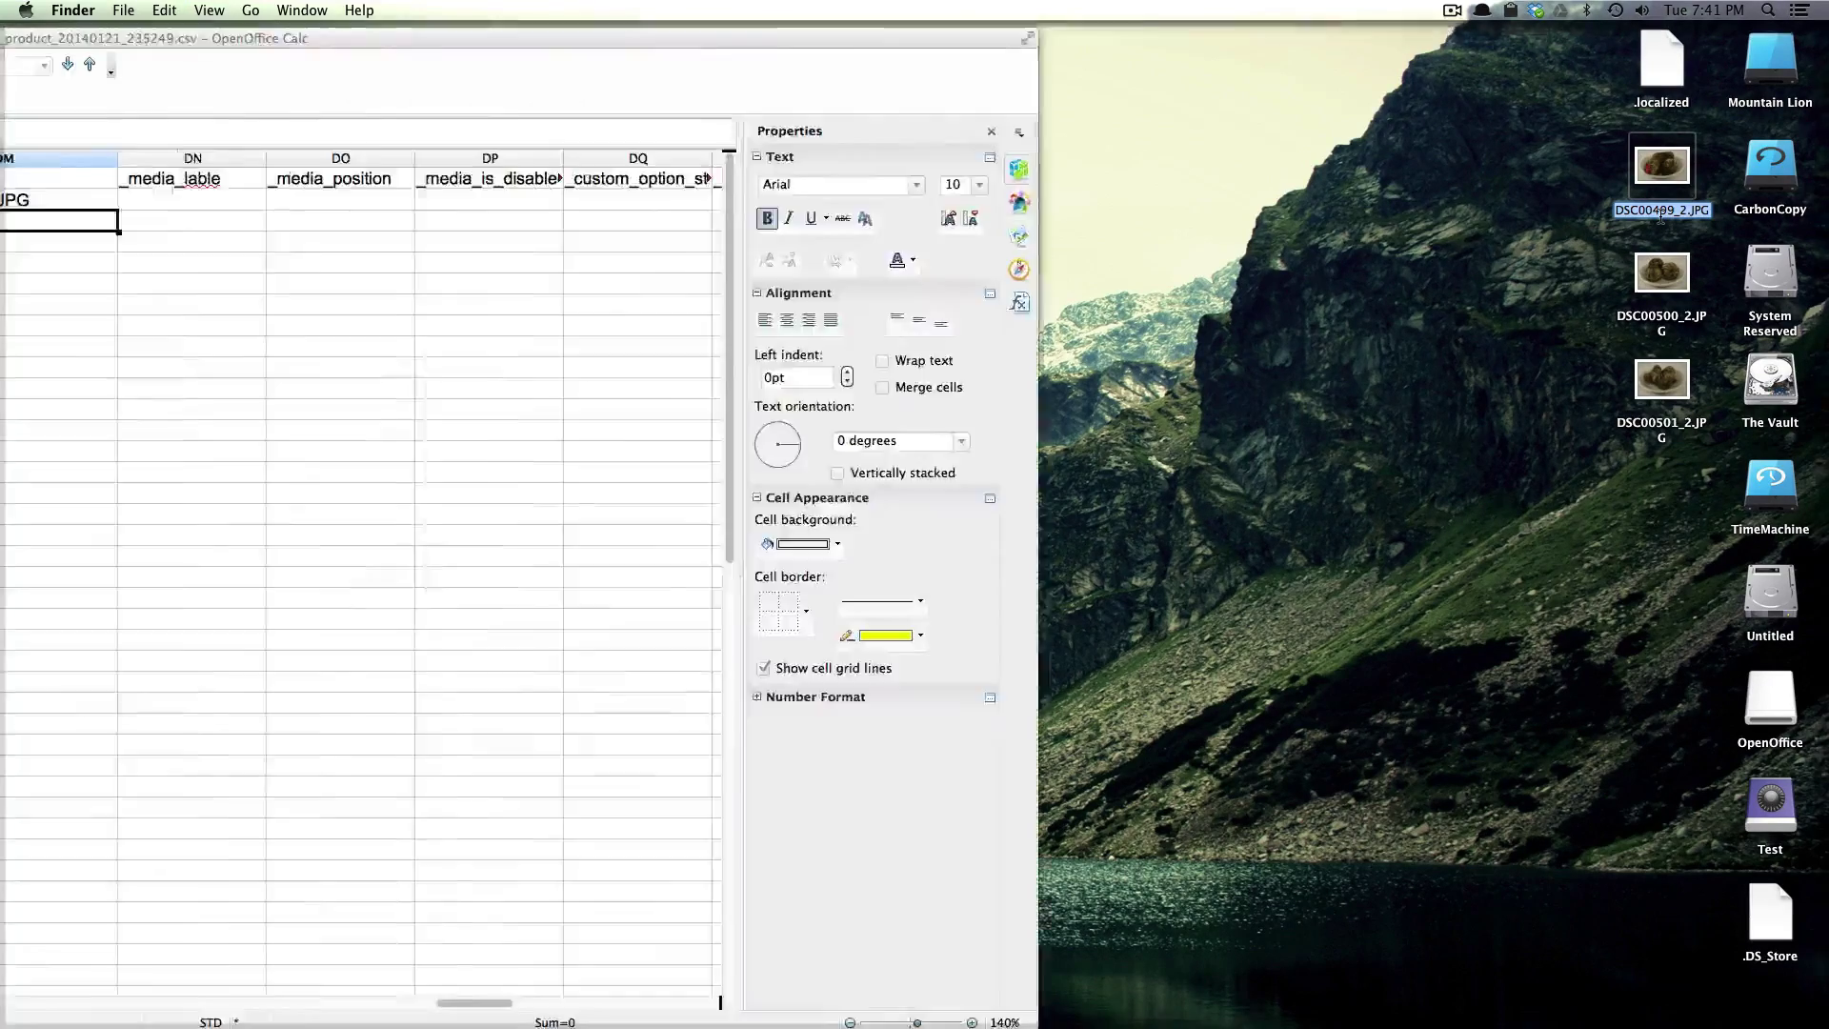
{"action": "left_click", "coordinate": [809, 254]}
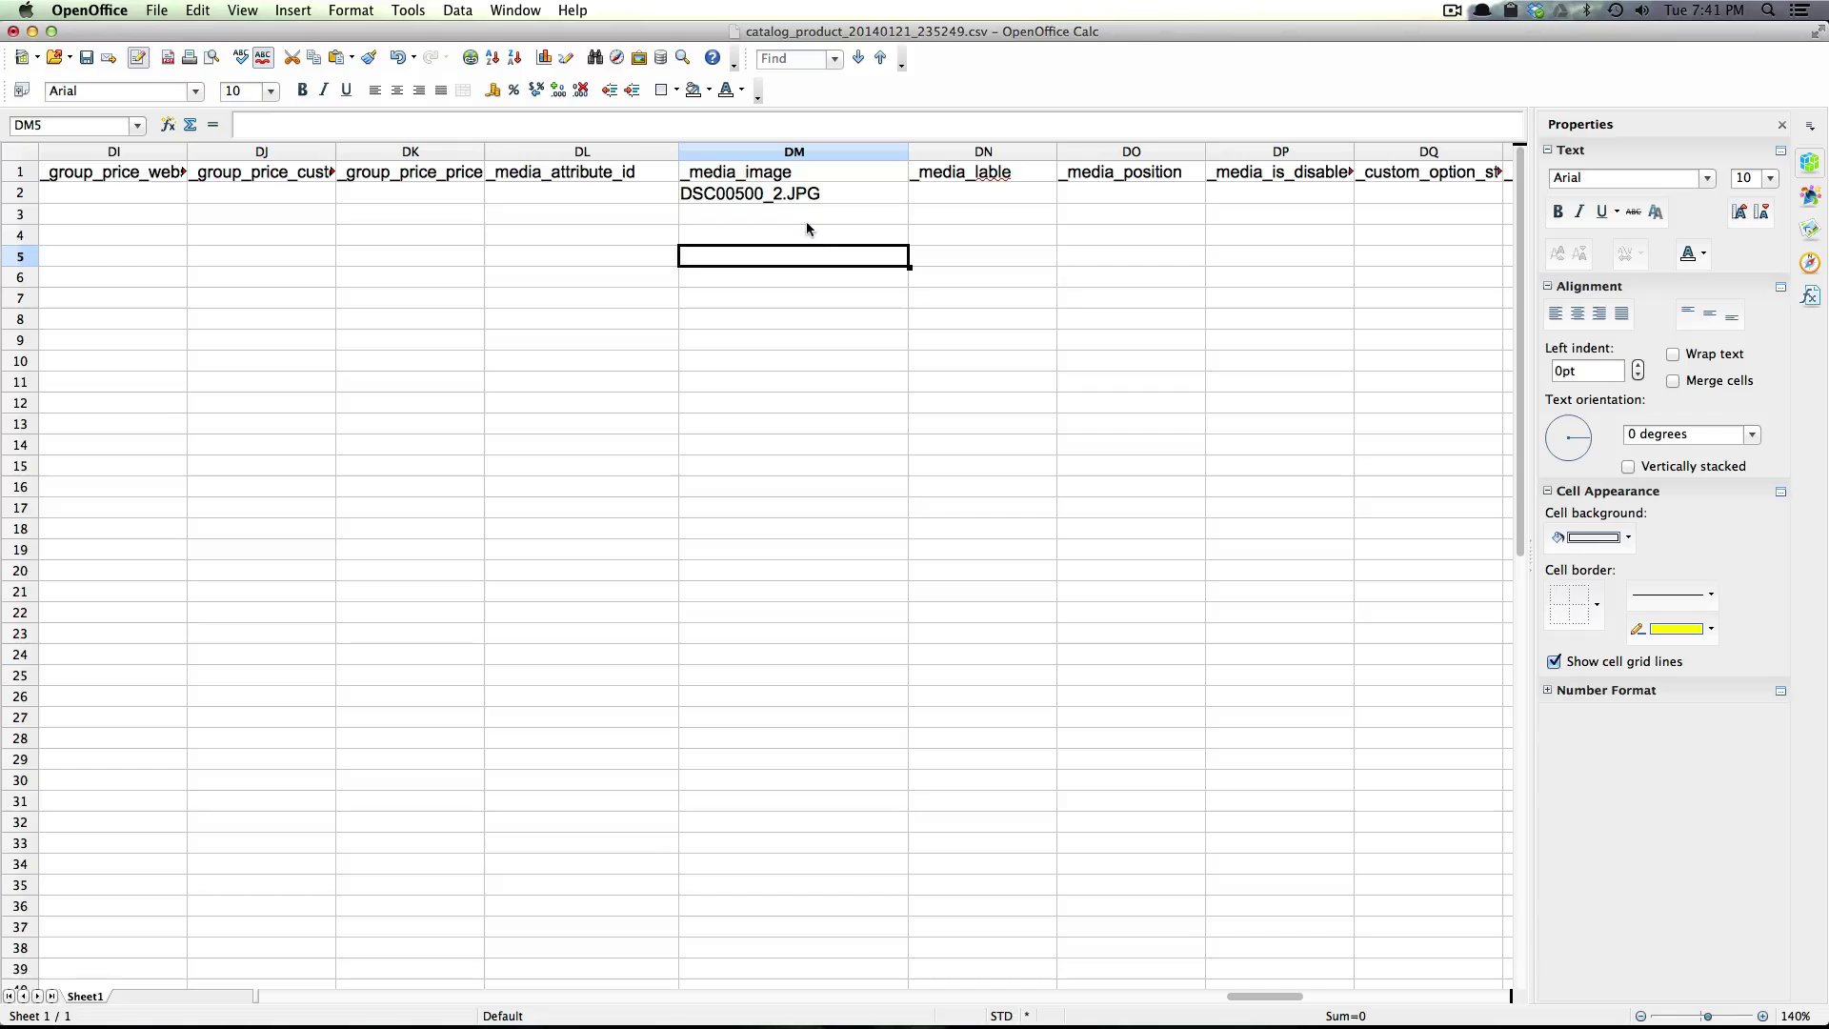
{"action": "key", "text": "super+v"}
{"action": "key", "text": "Return"}
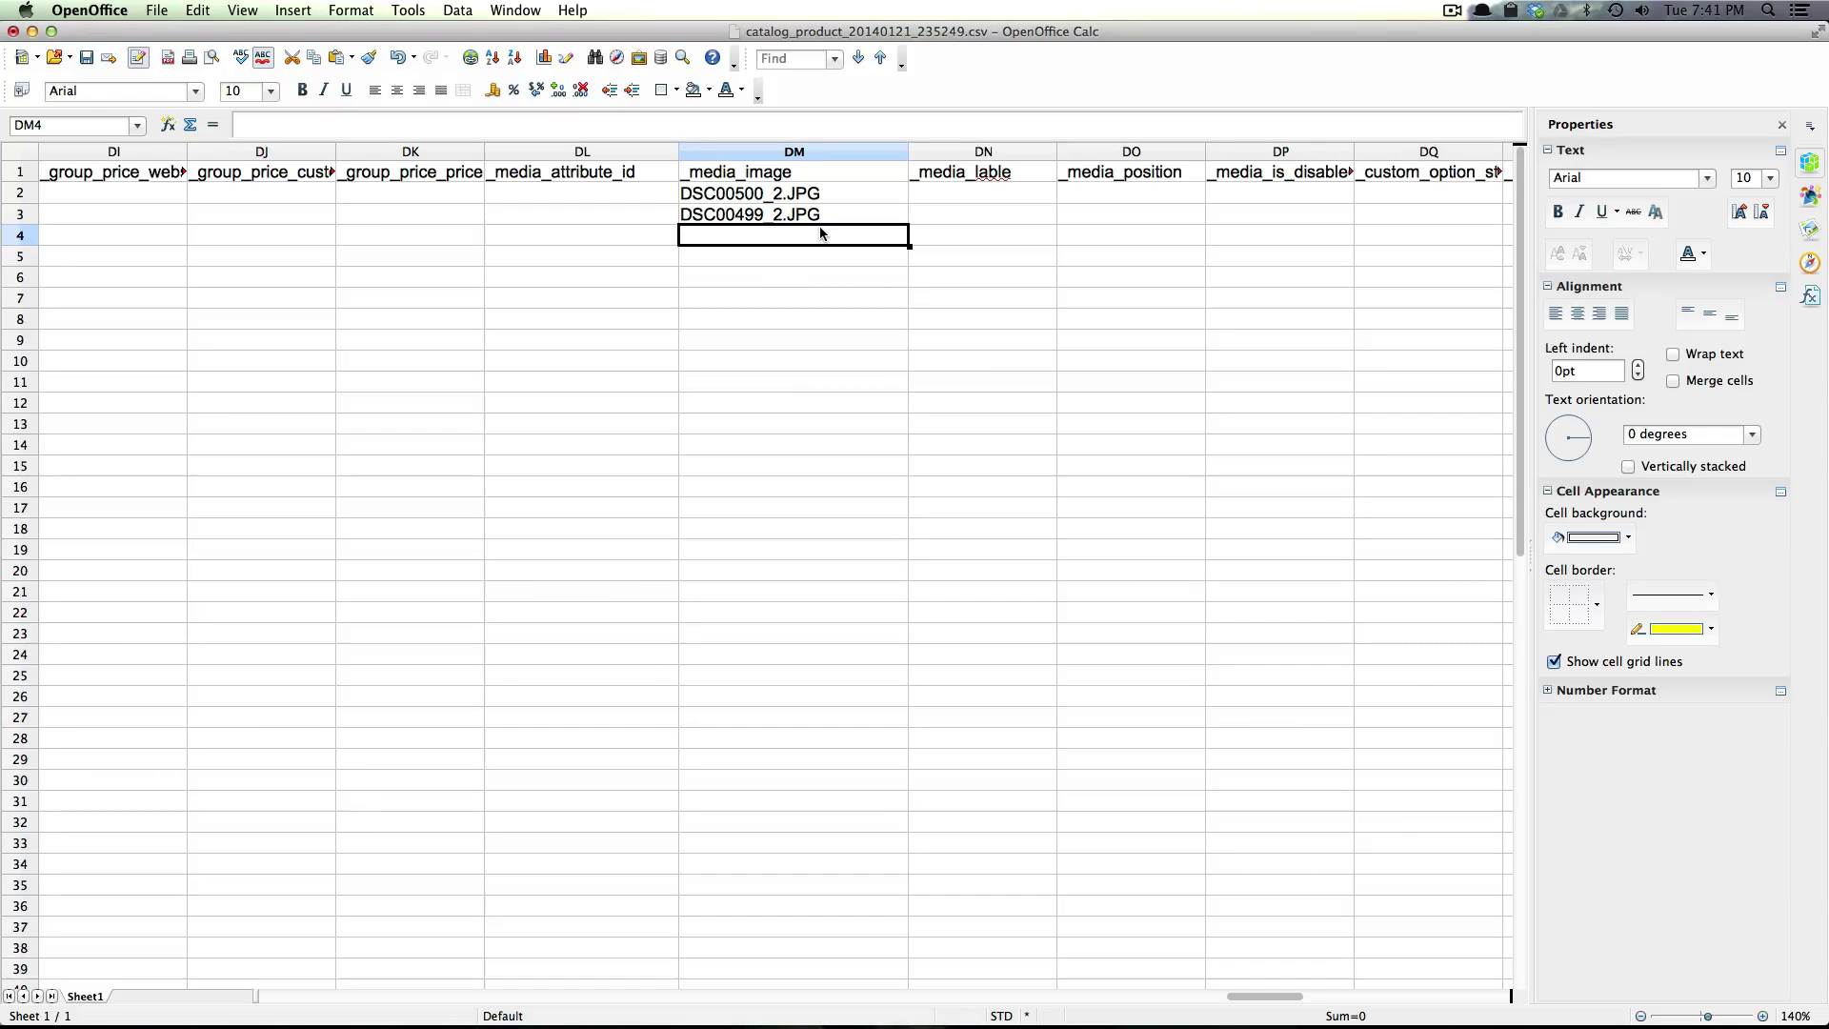
Copy DSC00501_2.JPG's name from the desktop and paste it into DM4
{"action": "key", "text": "F11"}
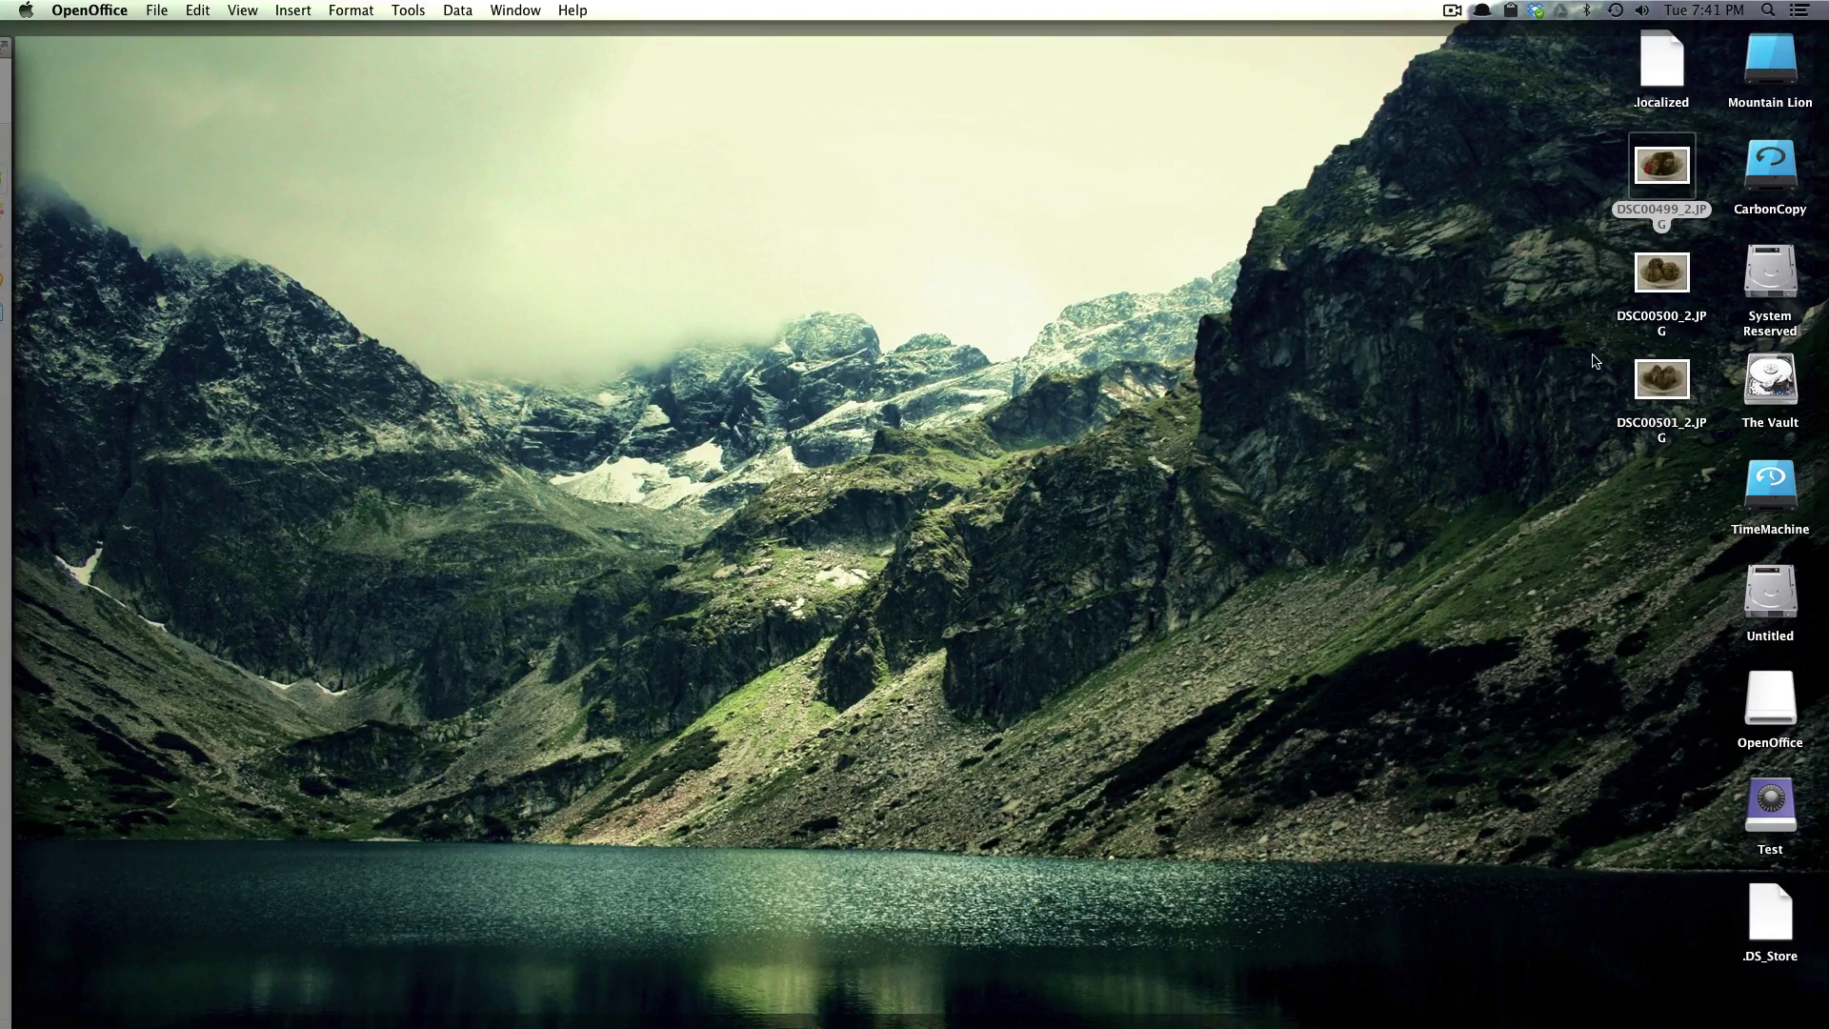
{"action": "left_click", "coordinate": [1649, 426]}
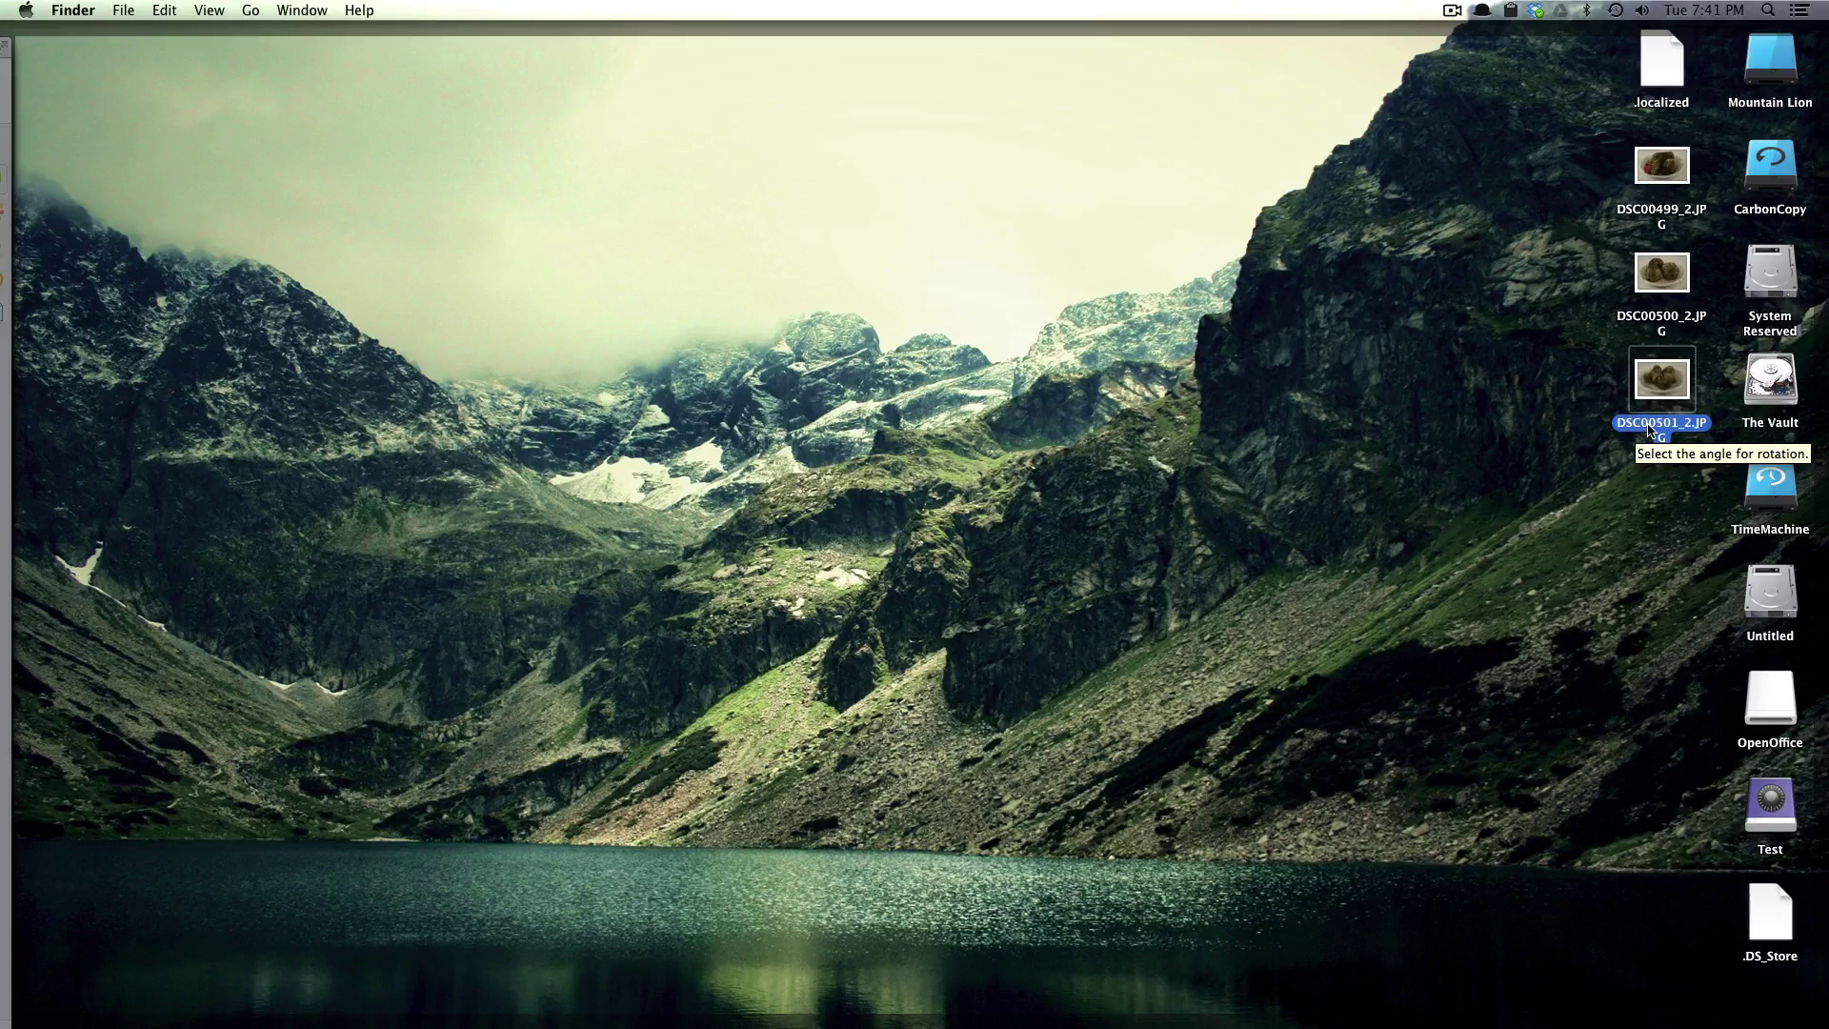
{"action": "left_click", "coordinate": [1649, 426]}
{"action": "key", "text": "F11"}
{"action": "left_click", "coordinate": [733, 239]}
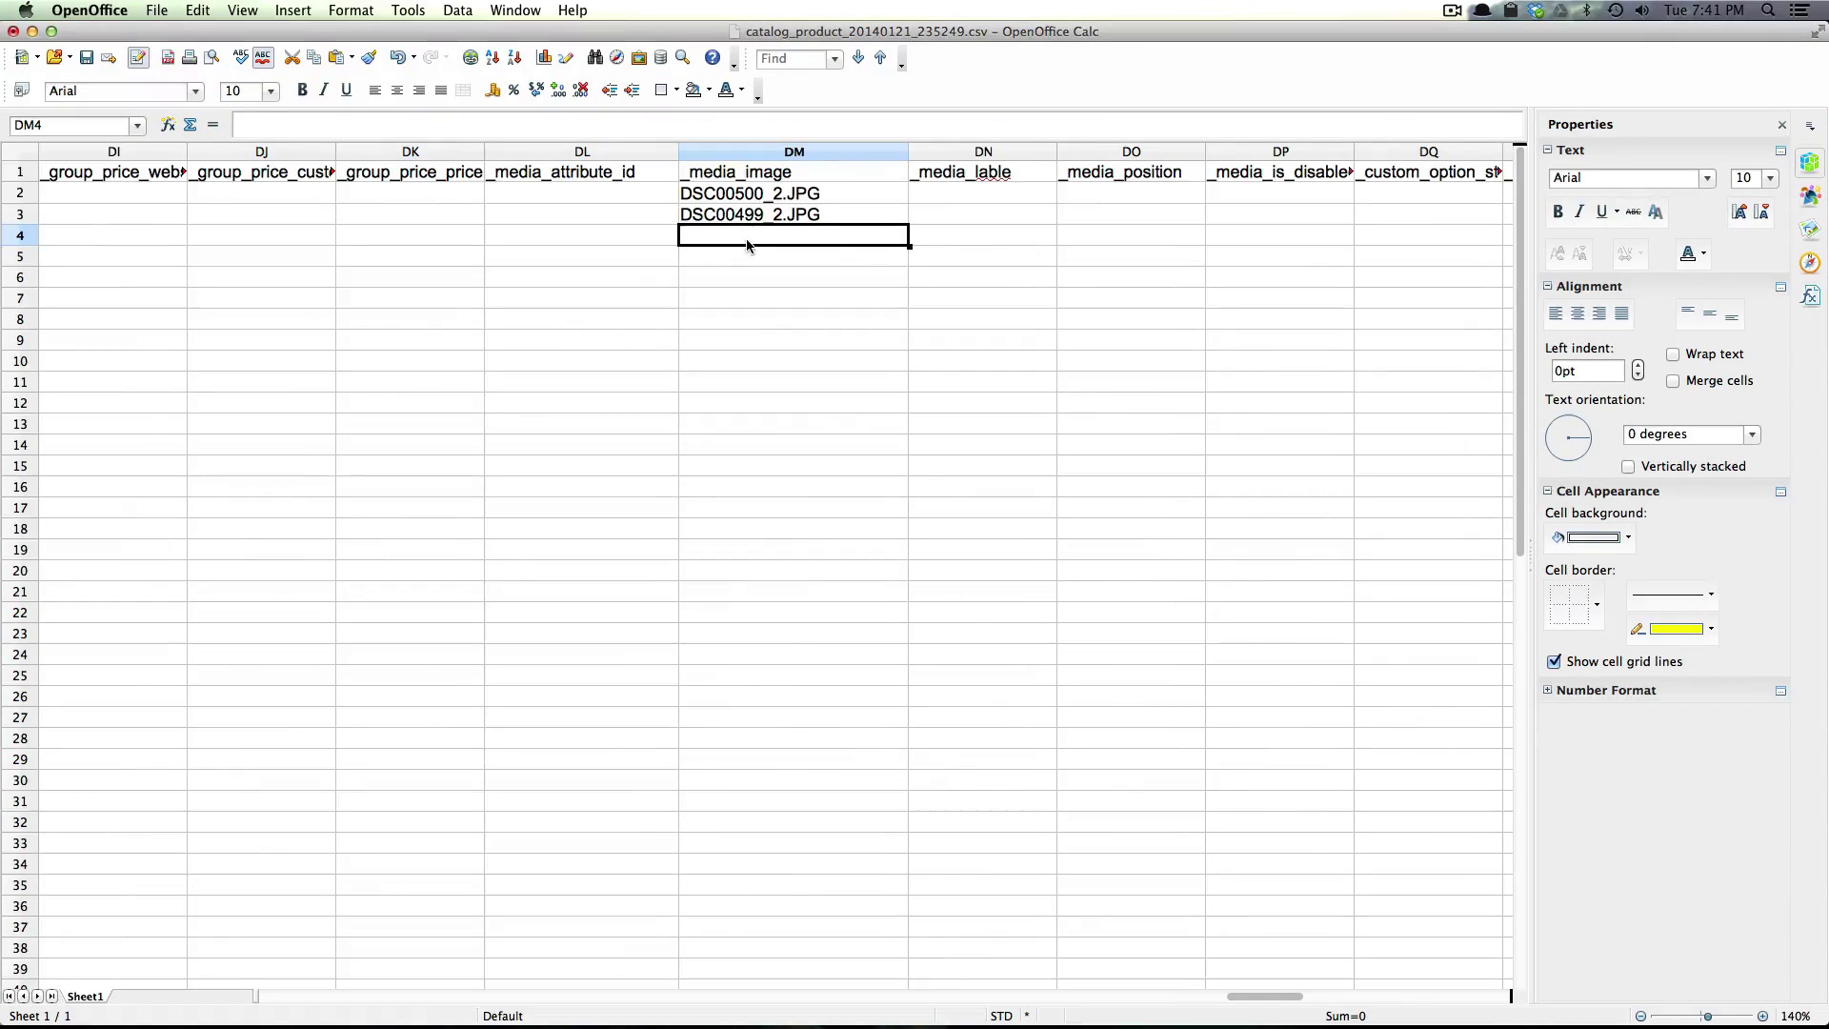
{"action": "type", "text": "DSC00501_2.JPG"}
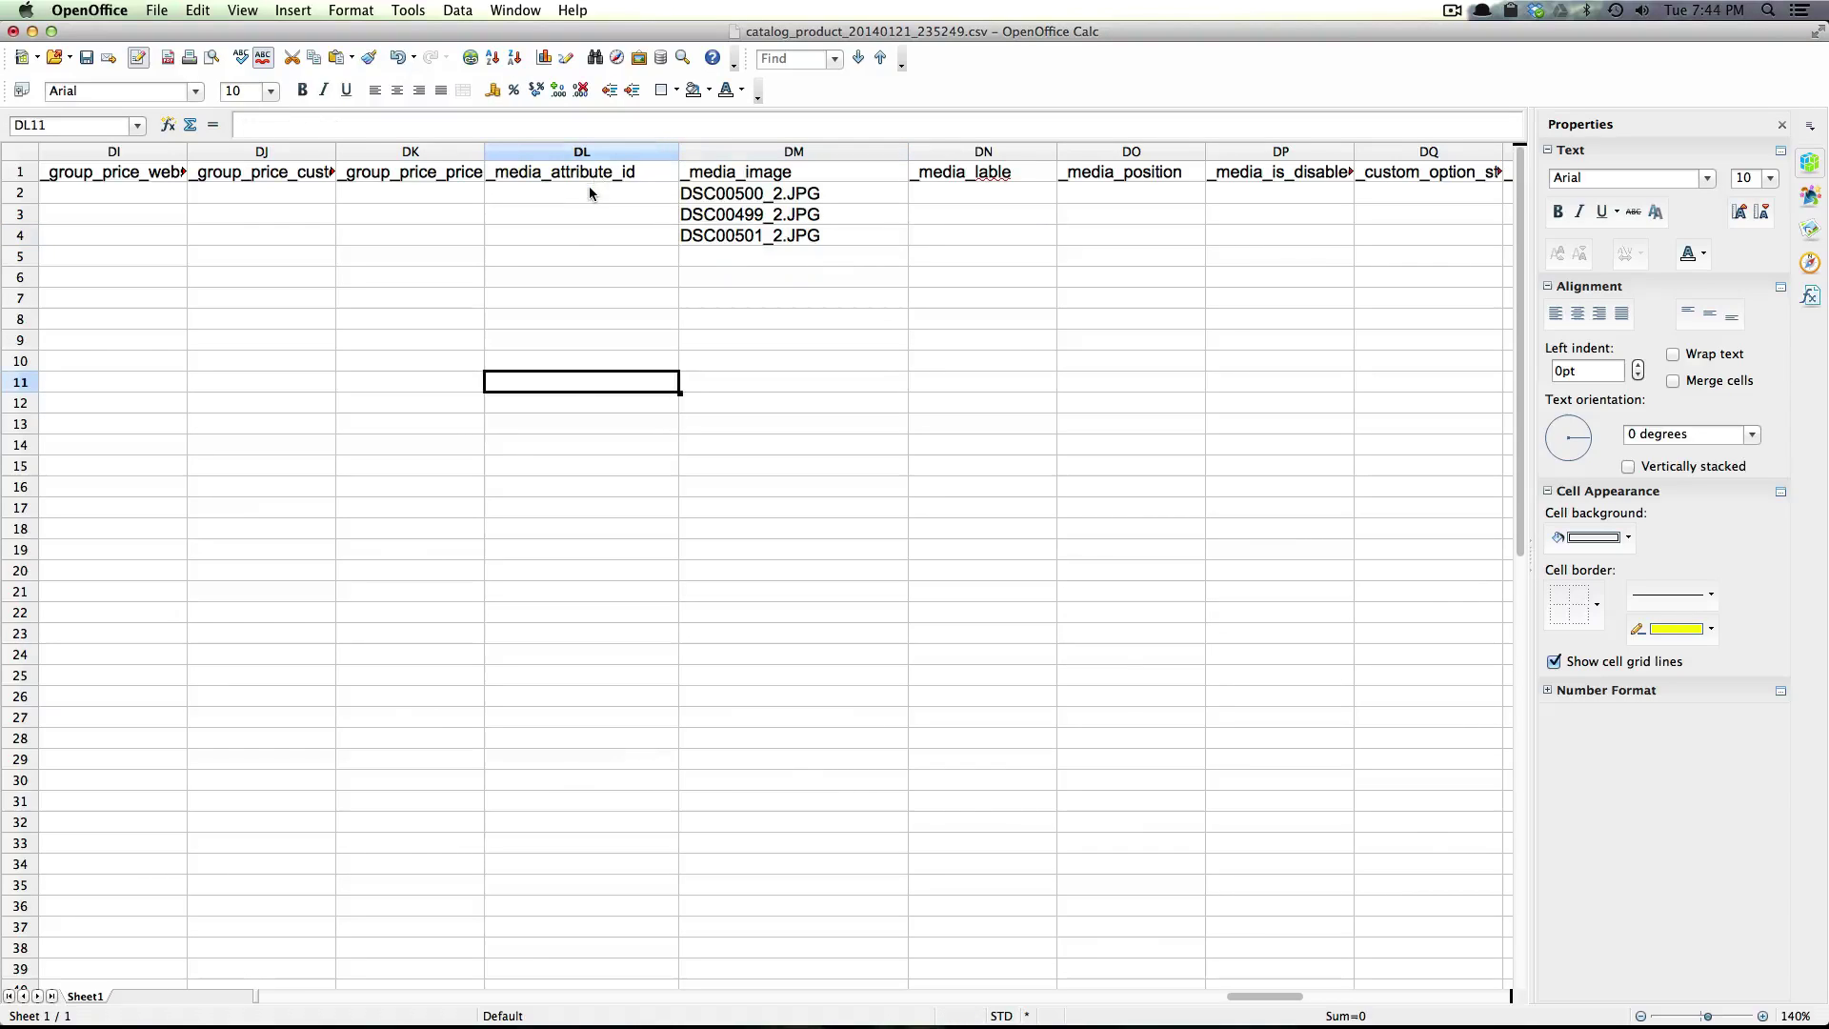
Fill _media_attribute_id with 703 for rows 2–4
{"action": "left_click", "coordinate": [588, 189]}
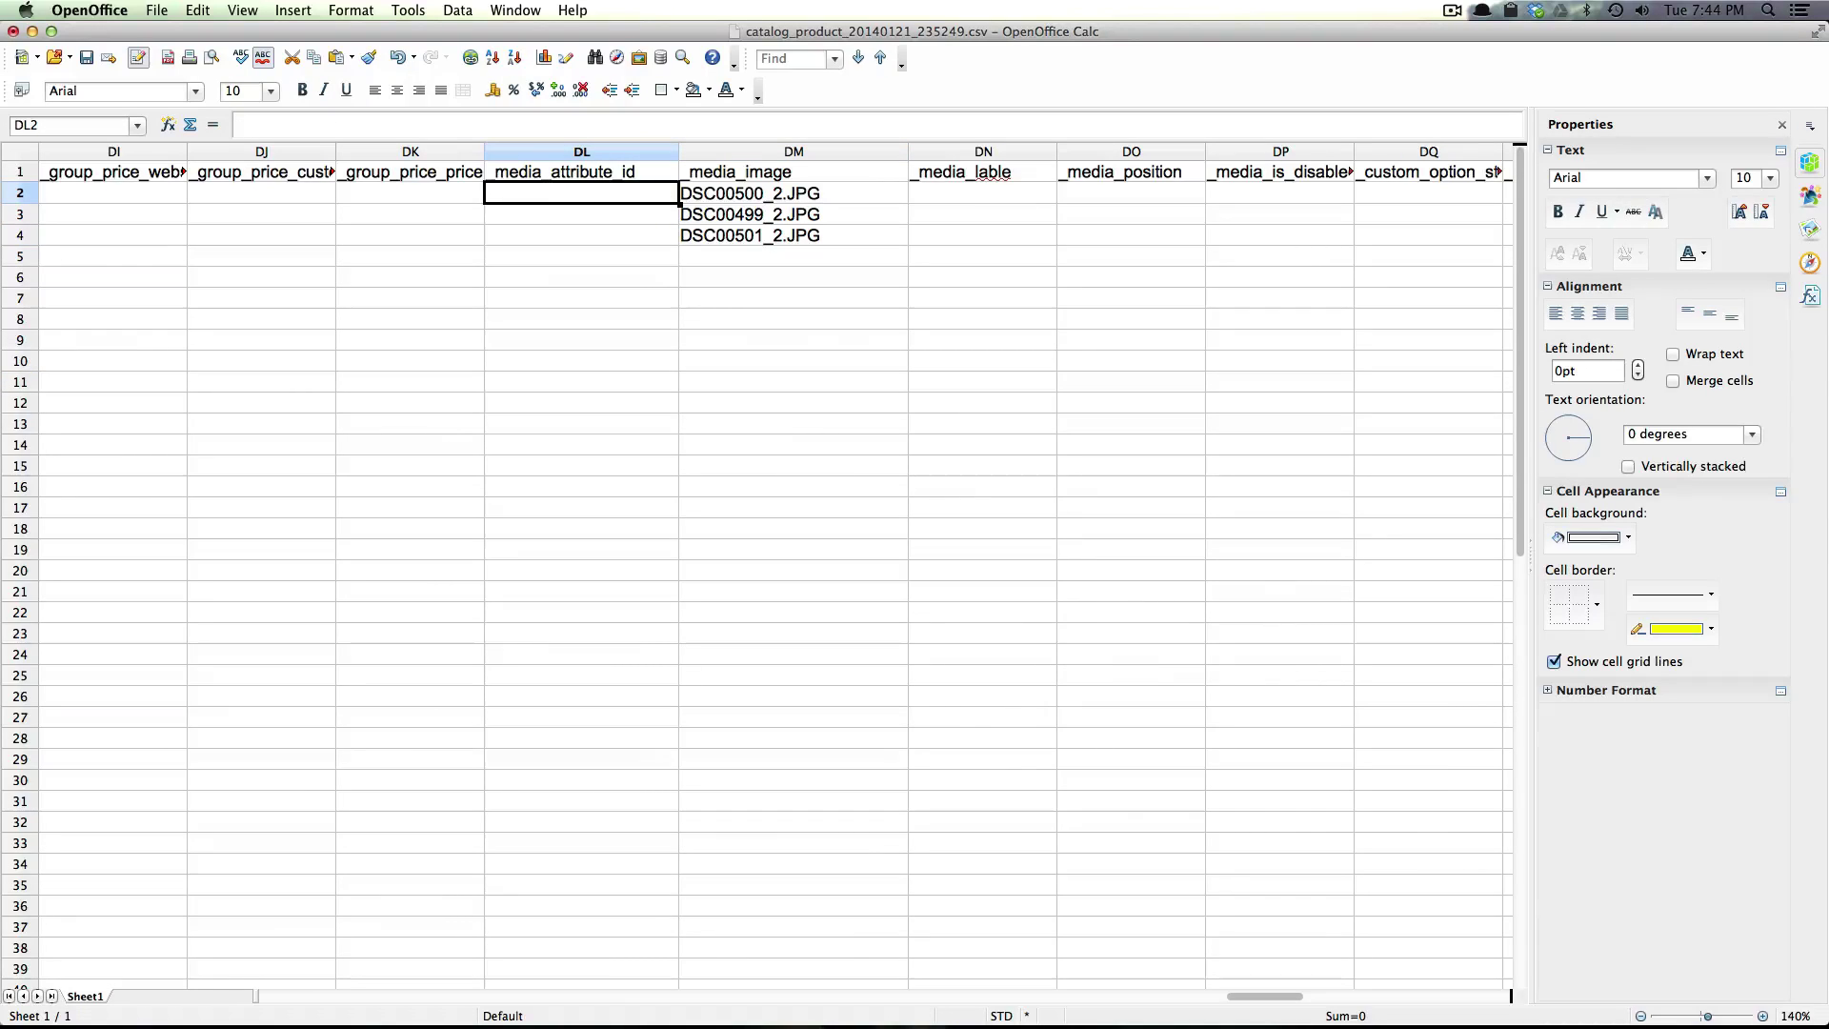
{"action": "type", "text": "703"}
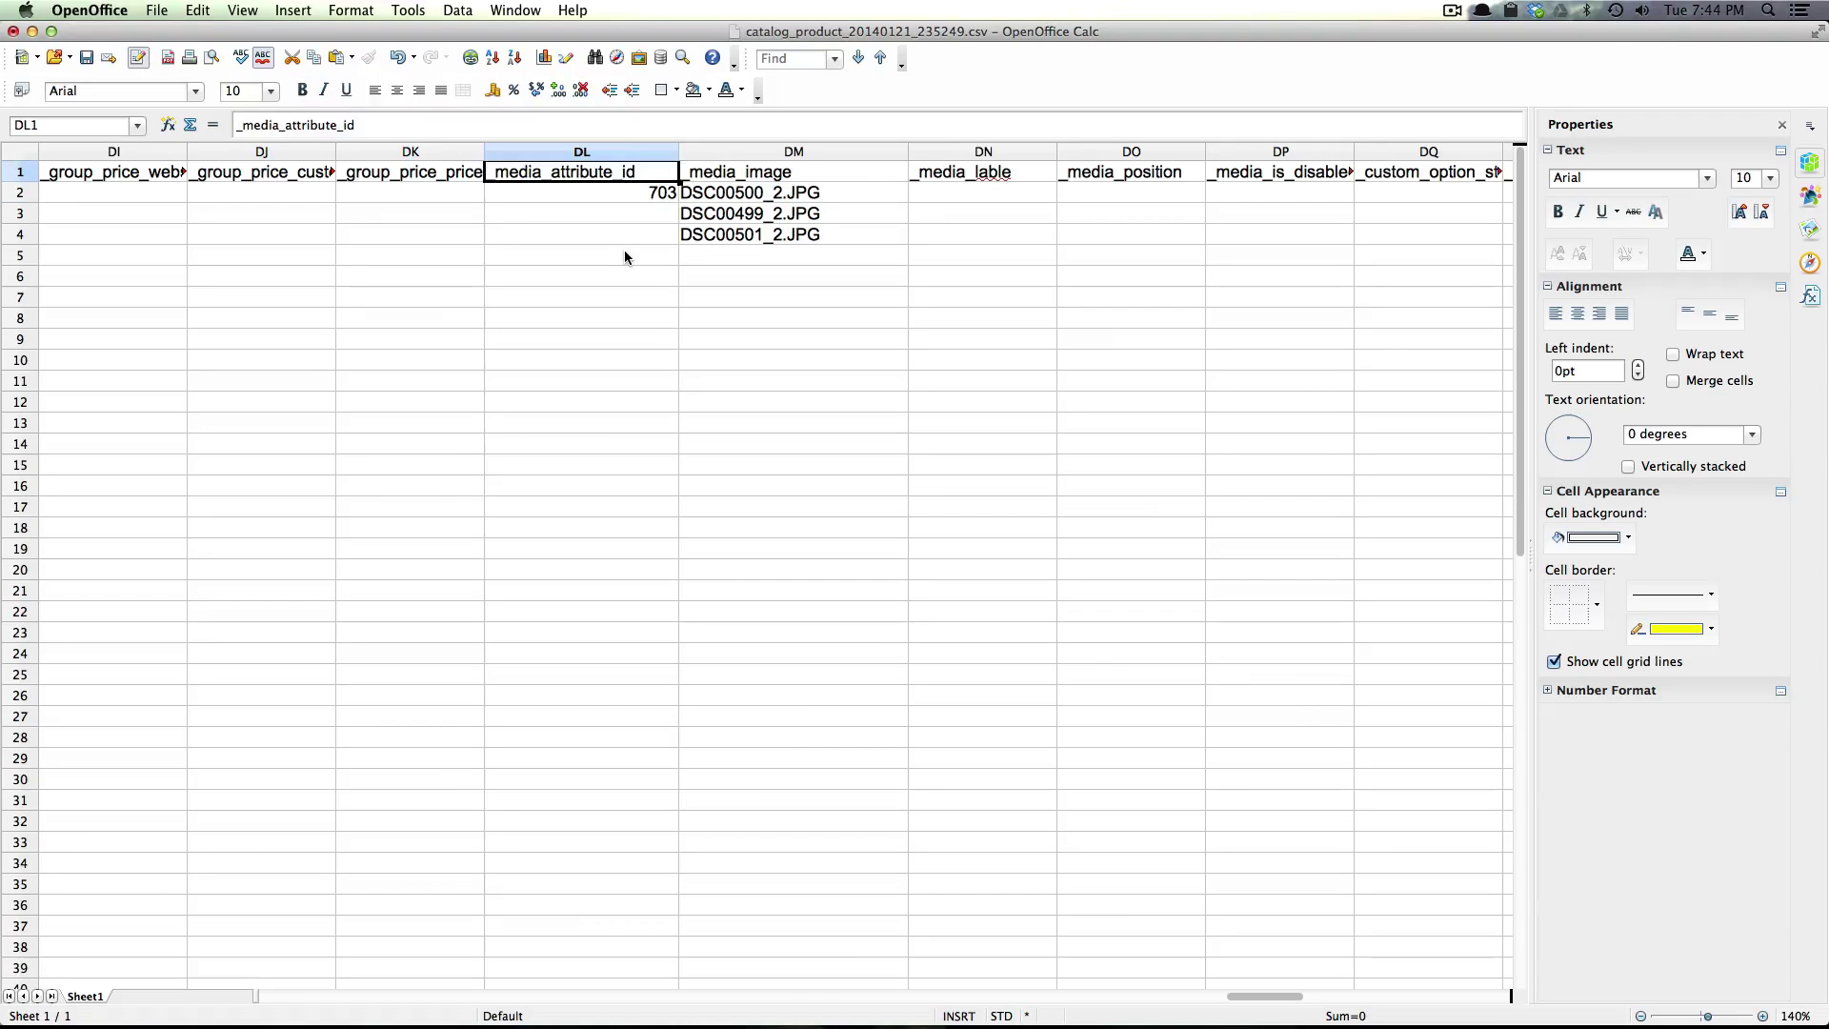
{"action": "key", "text": "Down"}
{"action": "key", "text": "super+c"}
{"action": "key", "text": "Down"}
{"action": "key", "text": "super+v"}
{"action": "key", "text": "Down"}
{"action": "key", "text": "super+v"}
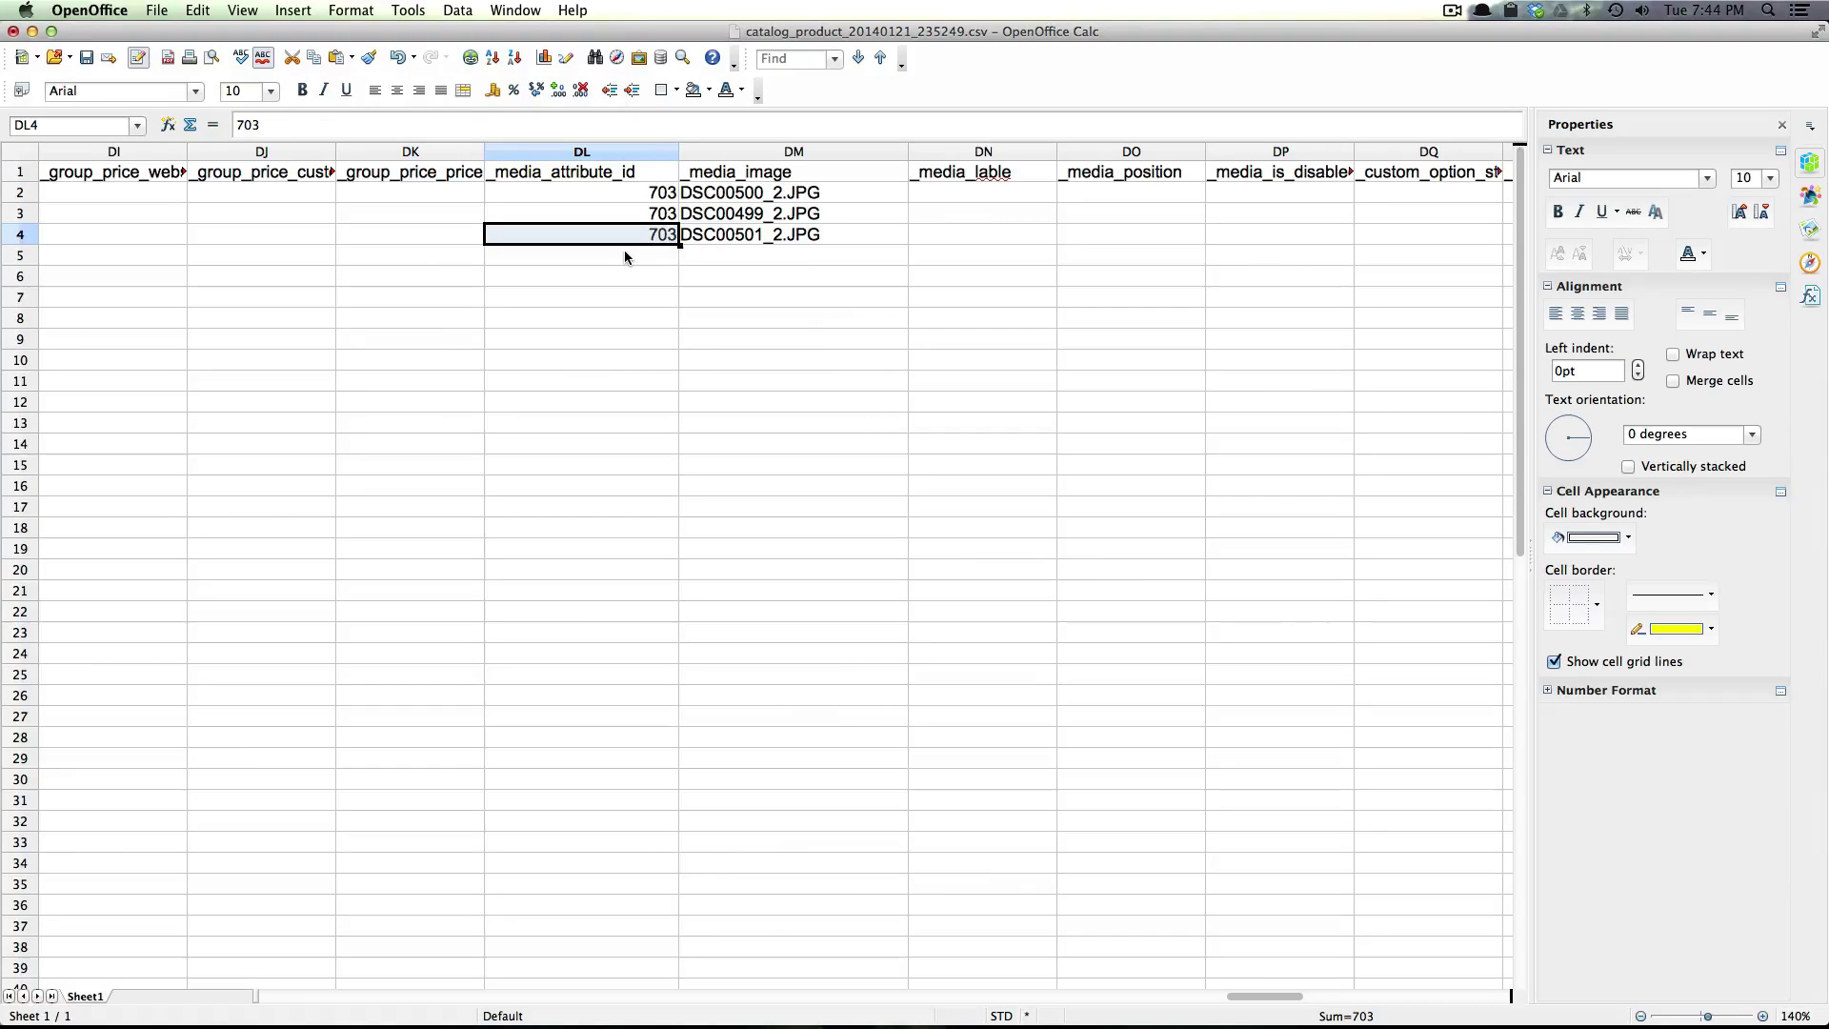
{"action": "key", "text": "Down"}
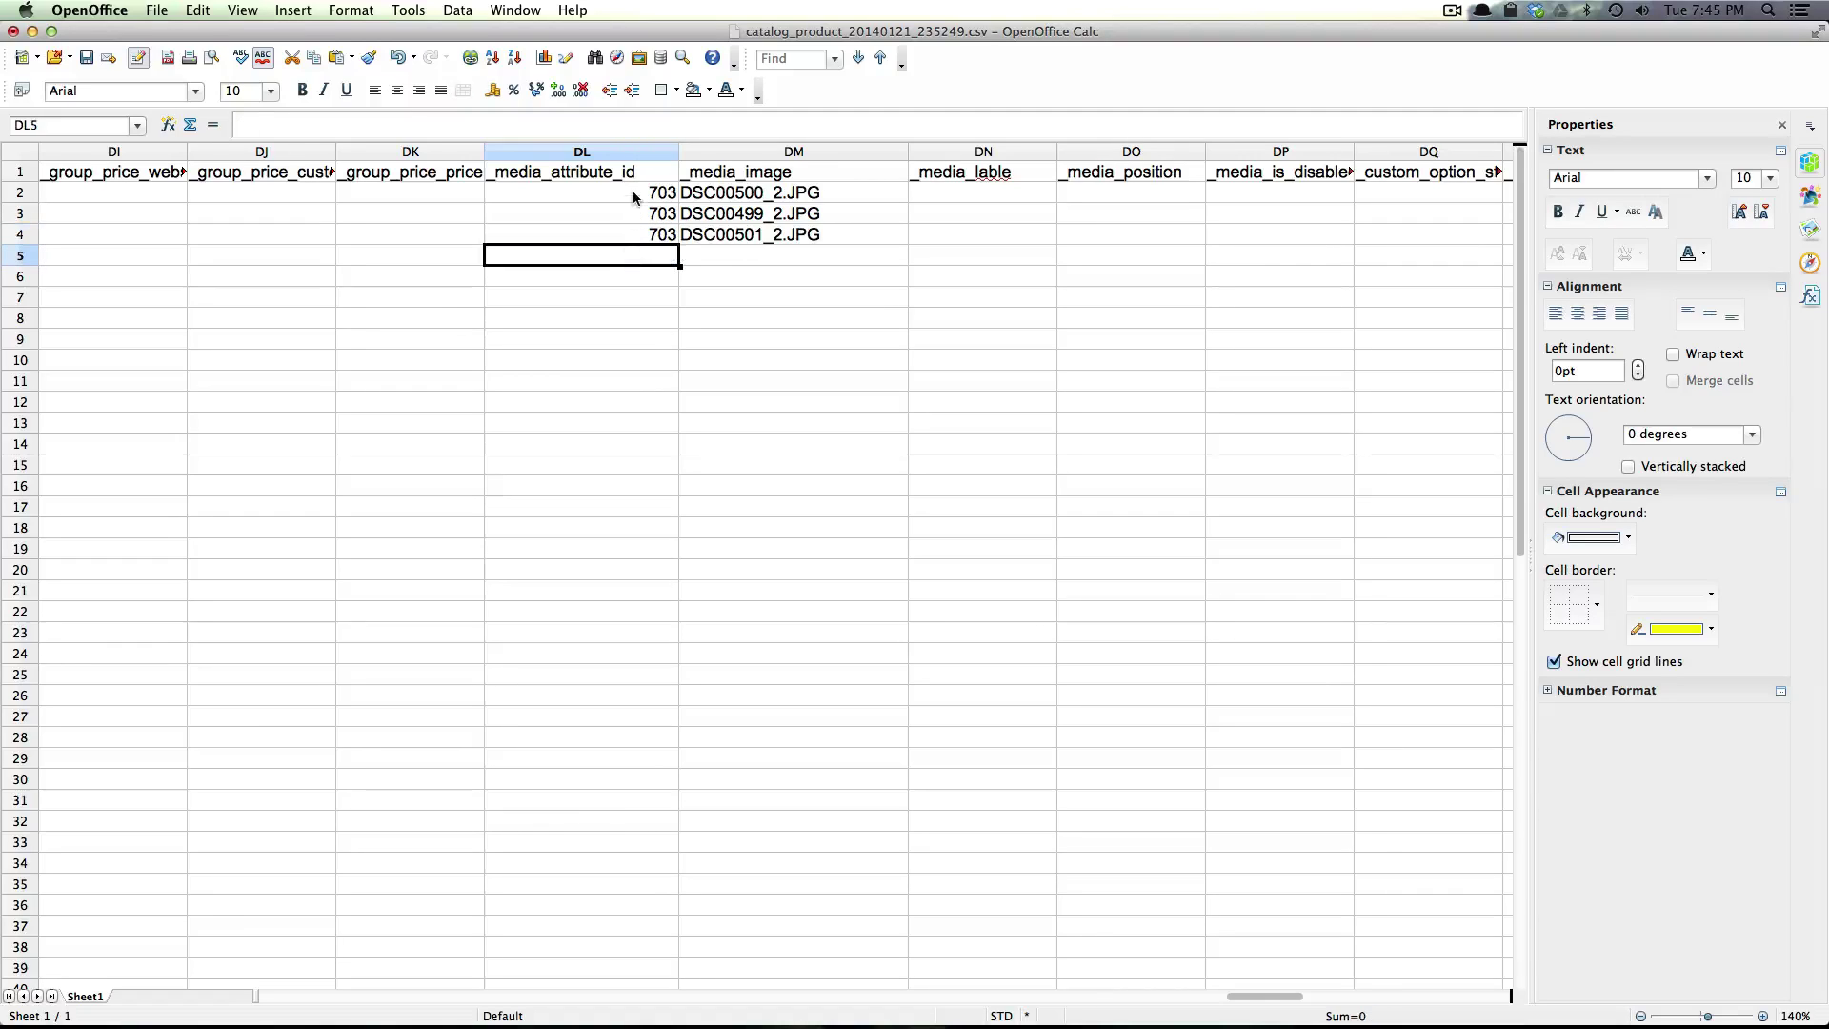
{"action": "left_click", "coordinate": [640, 199]}
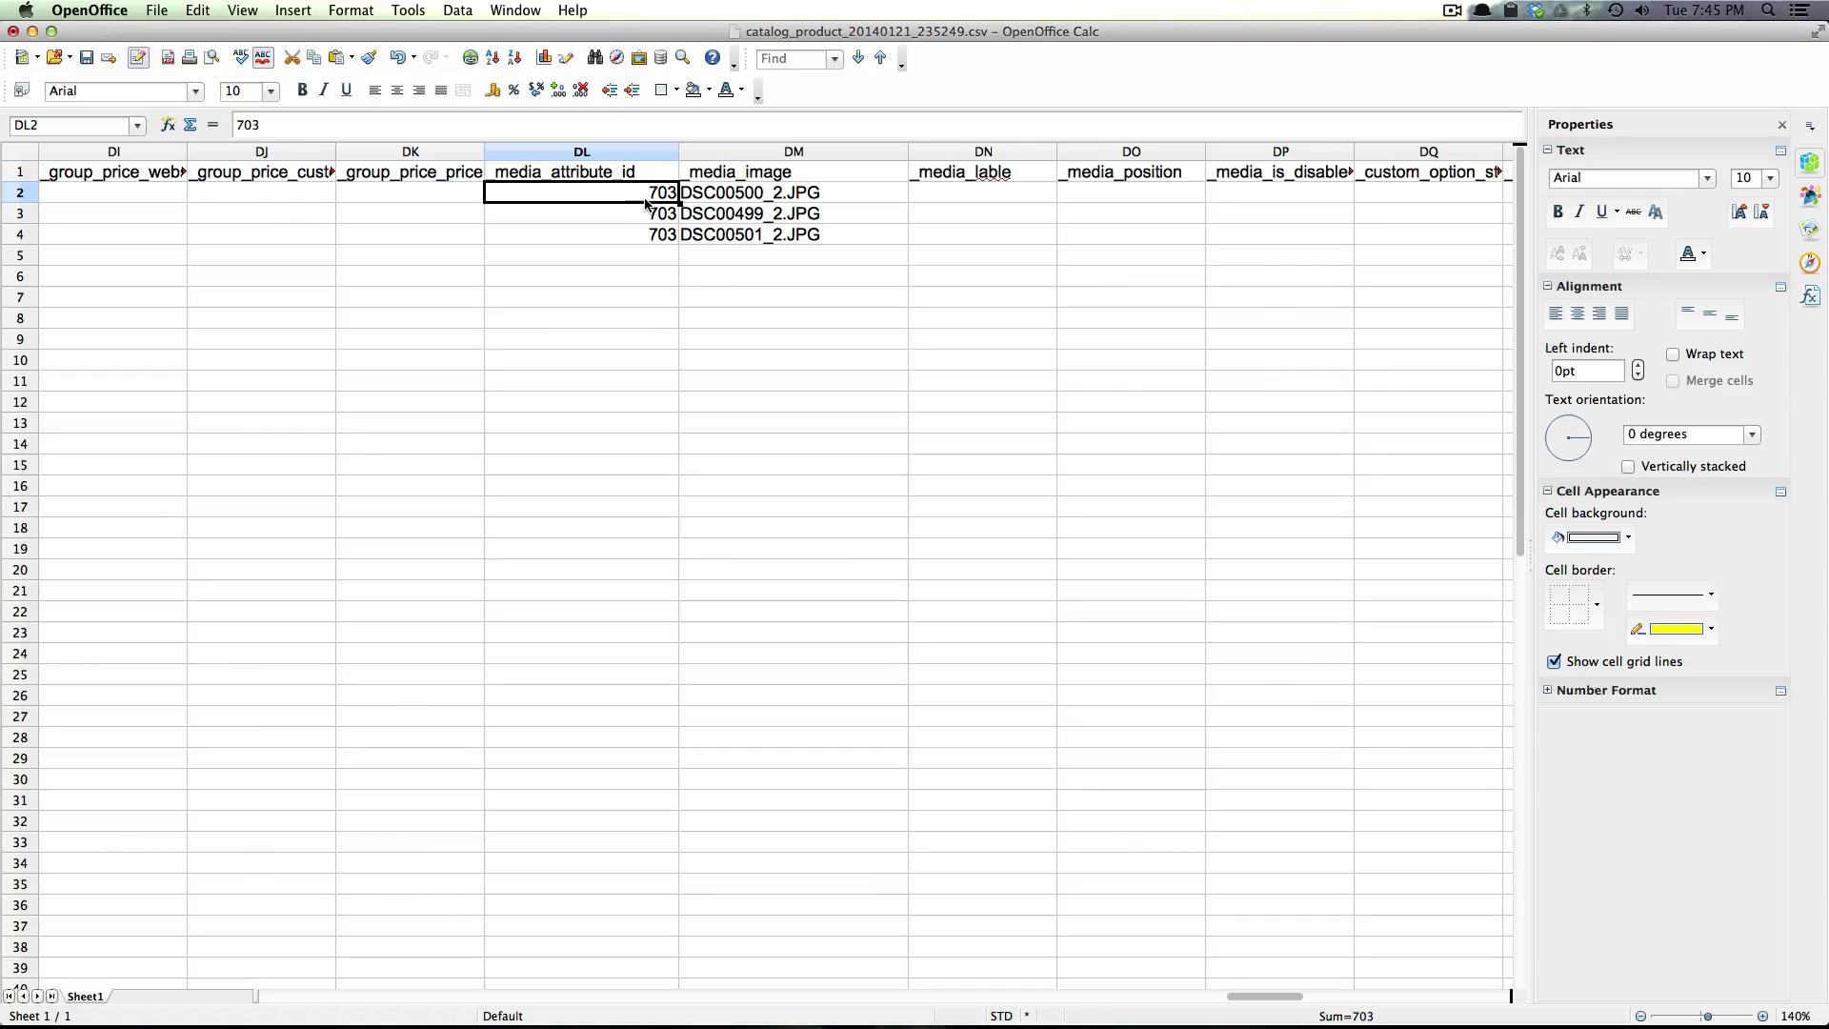
{"action": "left_click", "coordinate": [601, 220]}
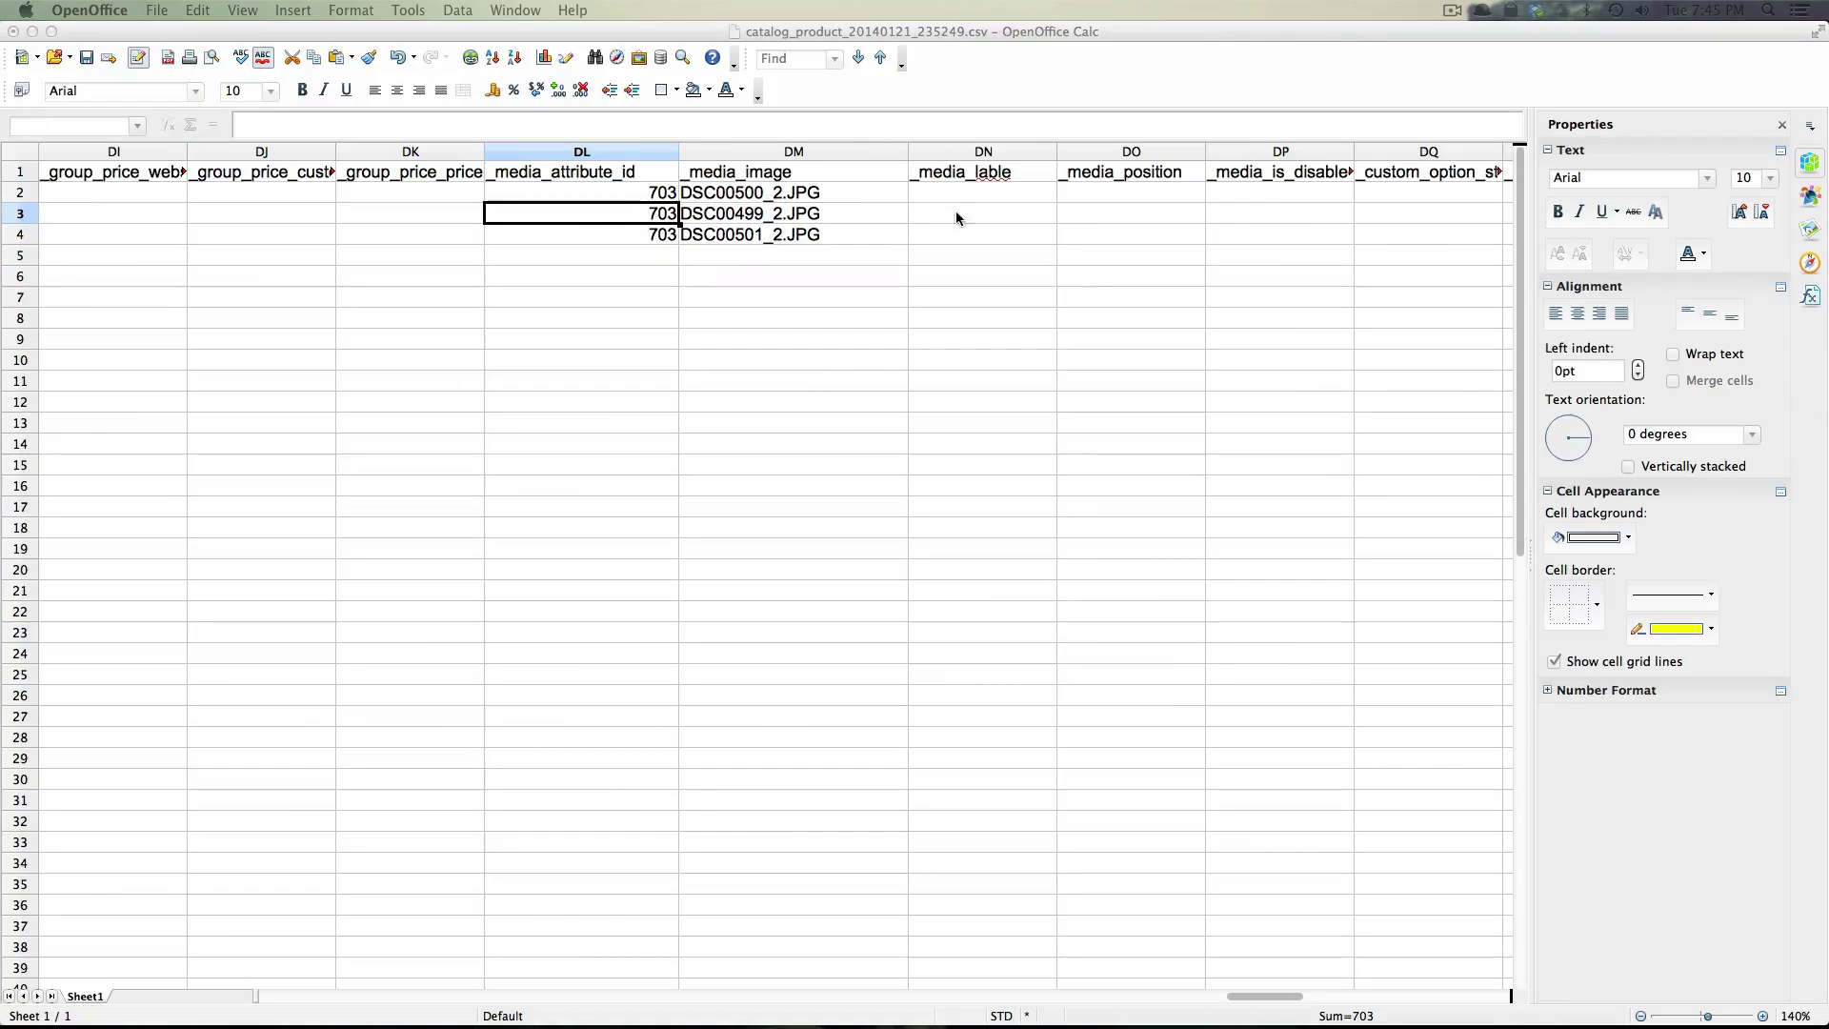
{"action": "left_click", "coordinate": [1044, 184]}
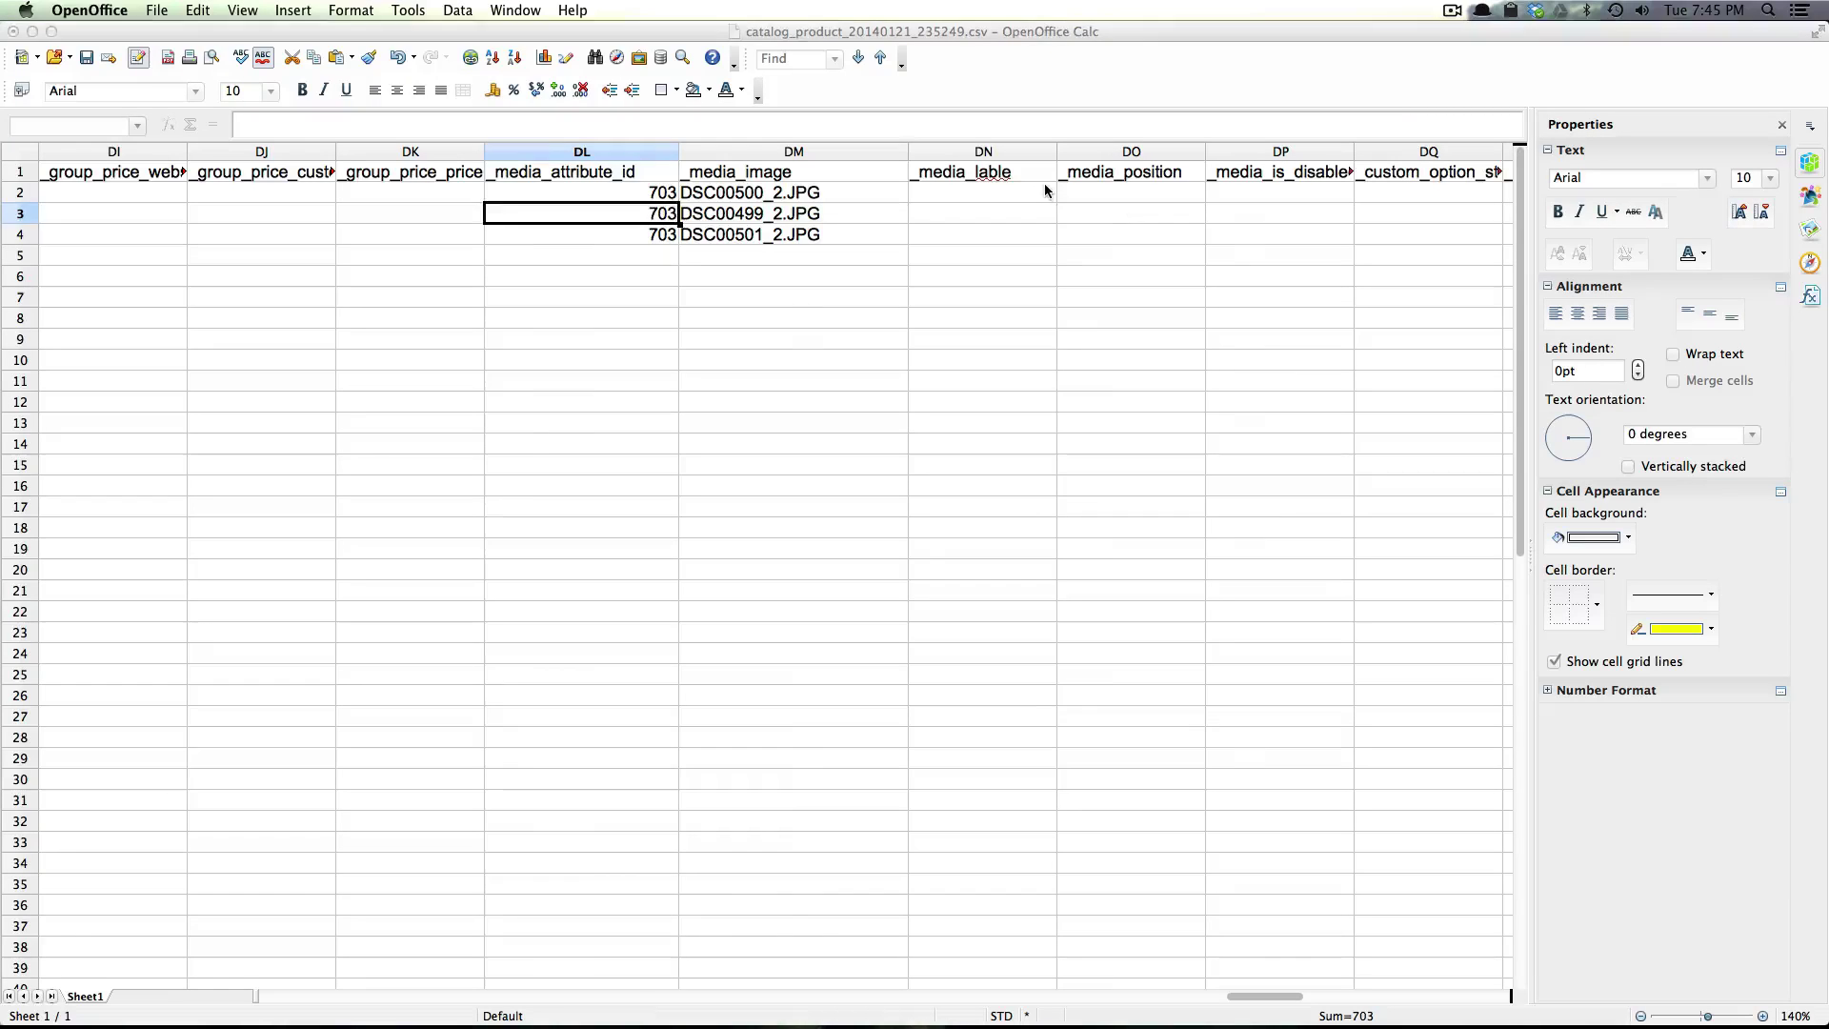
{"action": "left_click", "coordinate": [638, 200]}
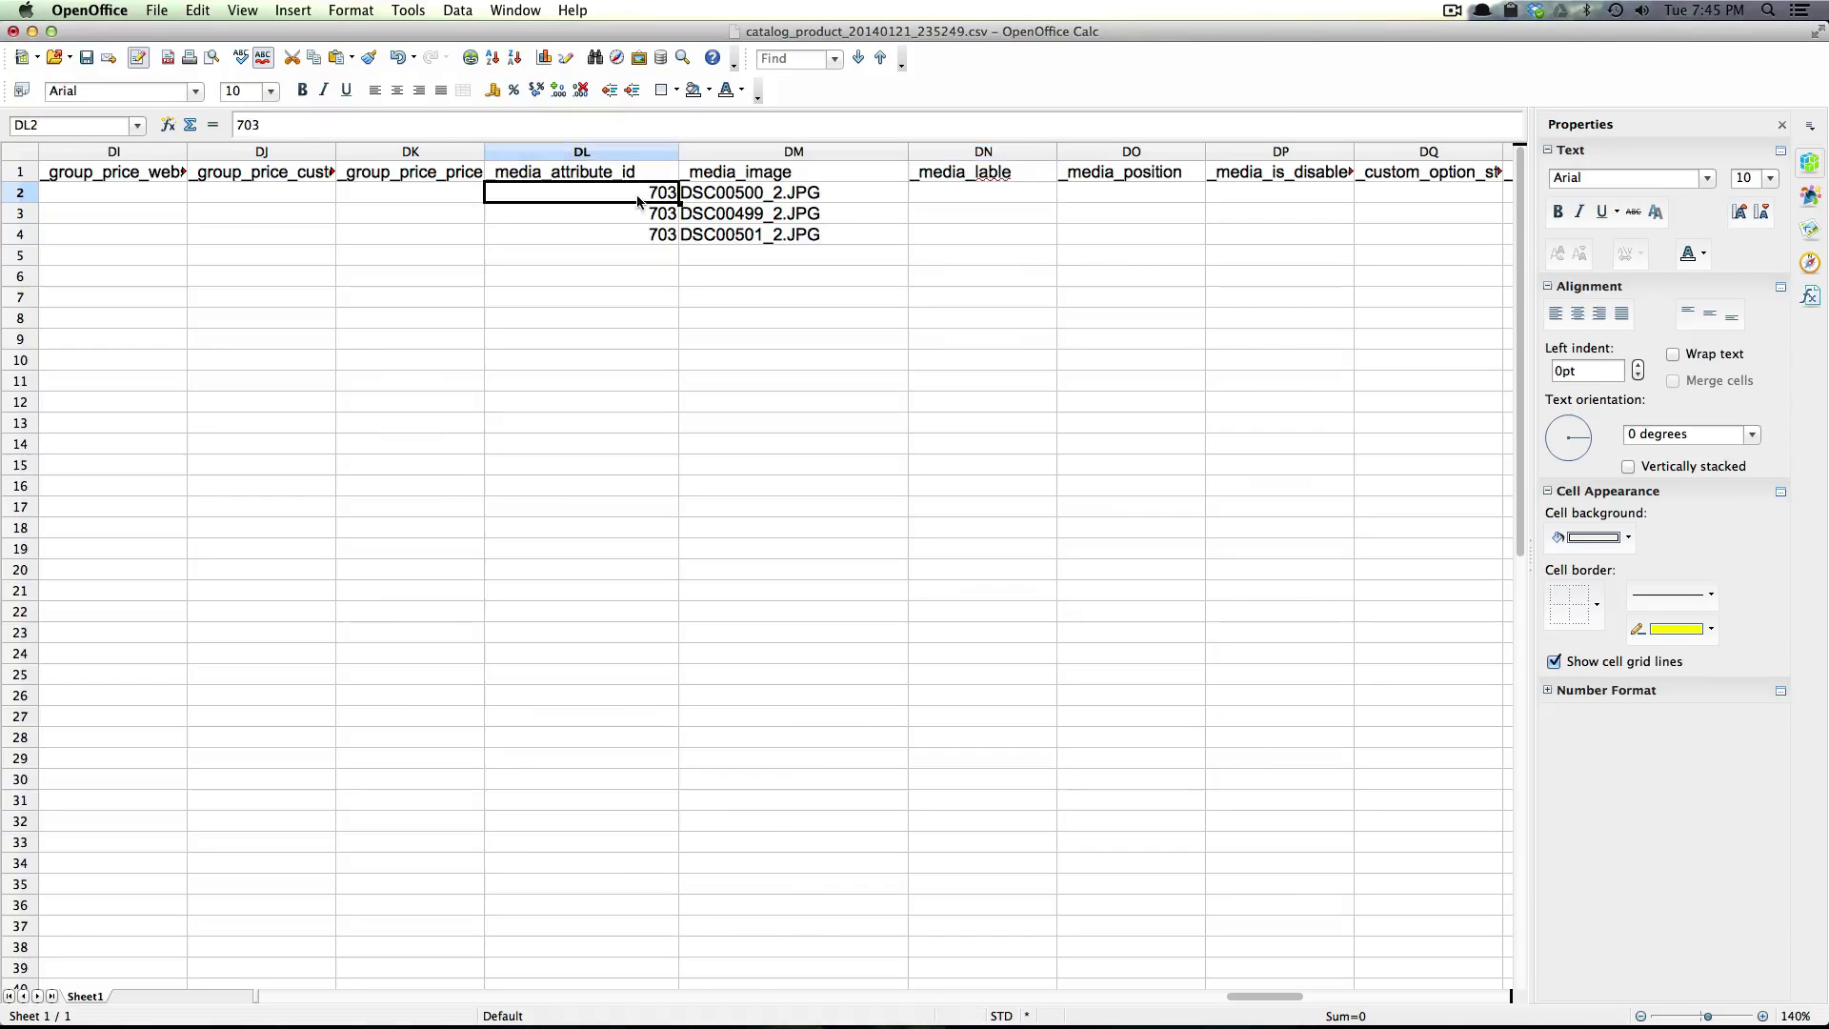
Set _media_position to 0, 1 and 2 for rows 2–4
{"action": "left_click", "coordinate": [997, 190]}
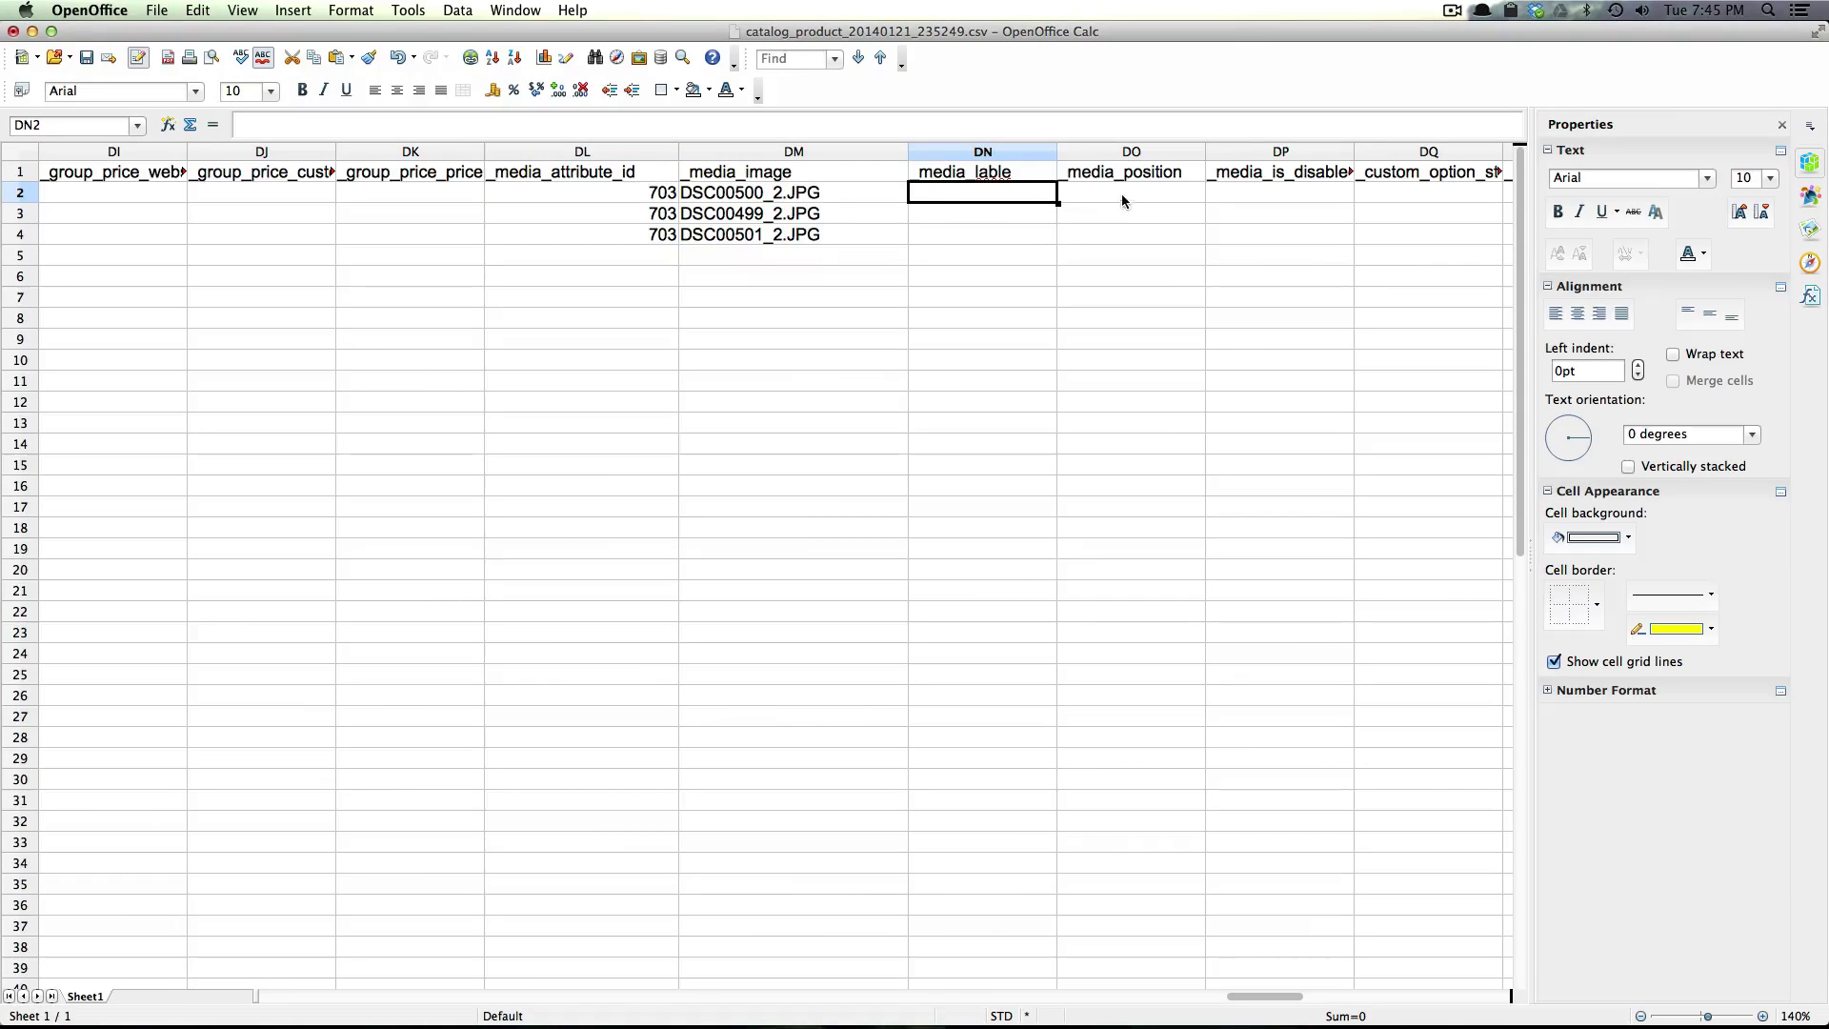
{"action": "left_click", "coordinate": [1077, 190]}
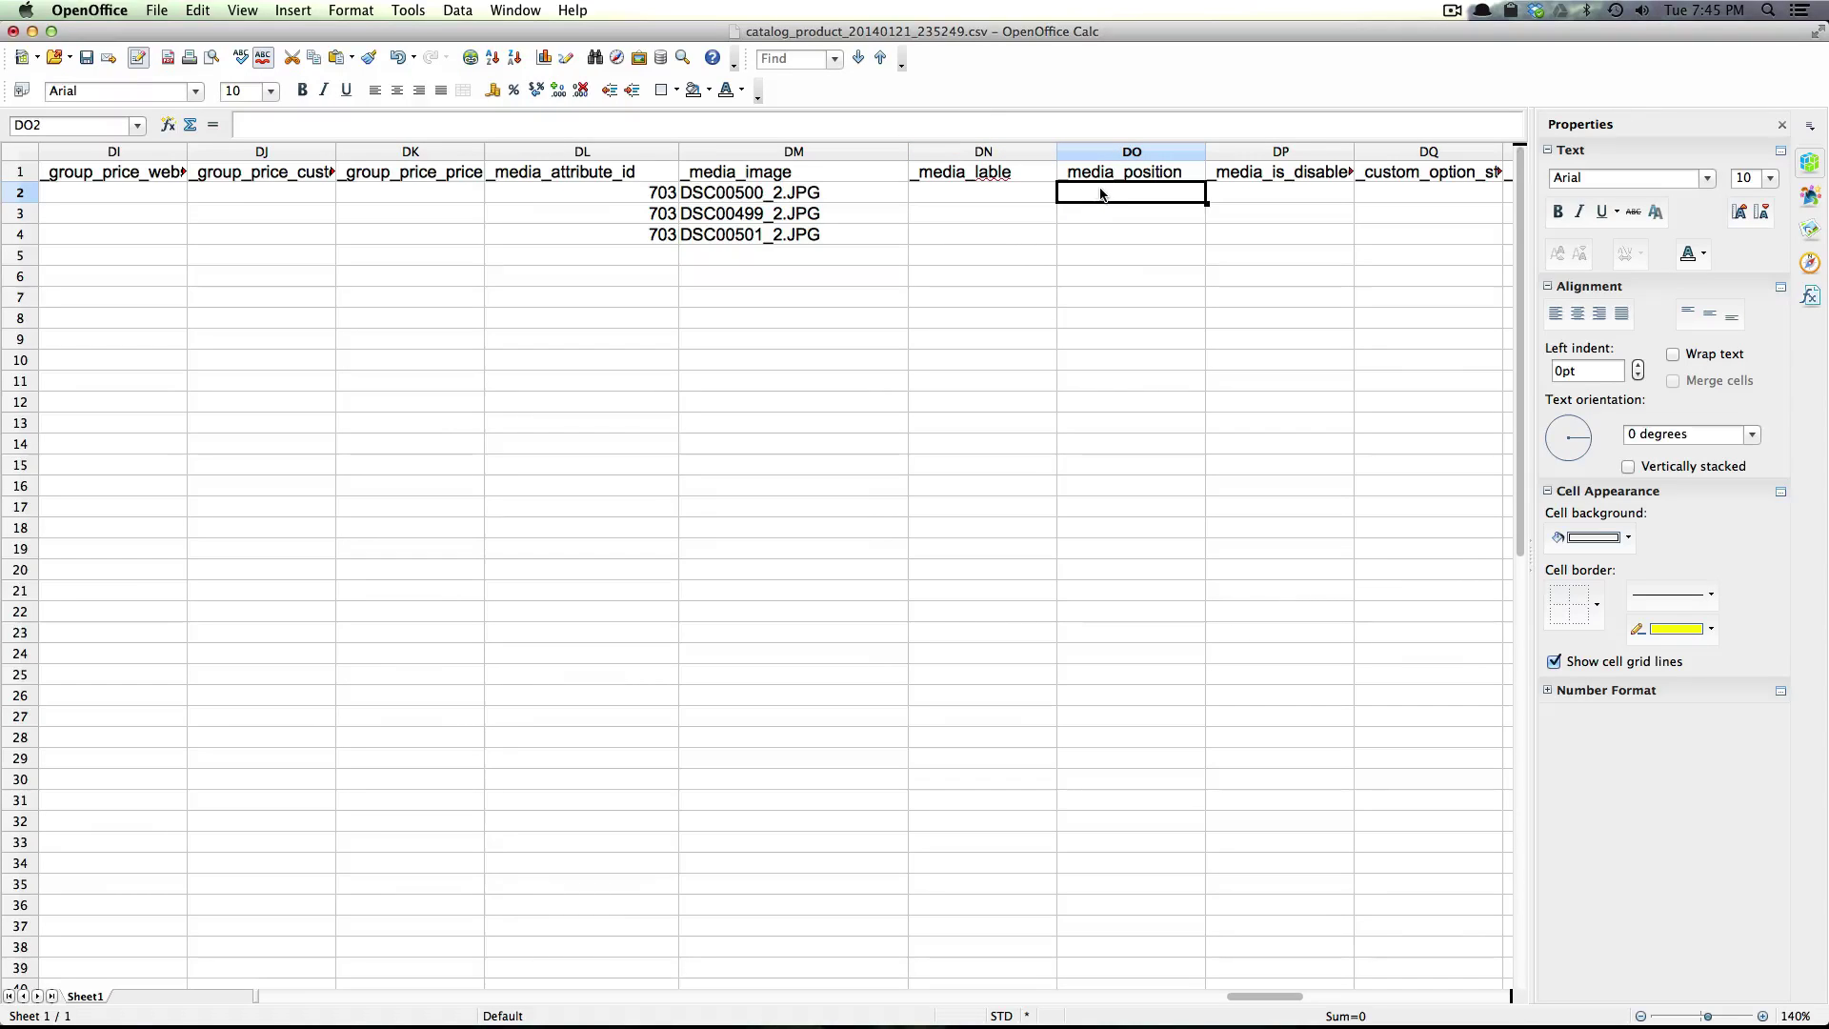
{"action": "type", "text": "1"}
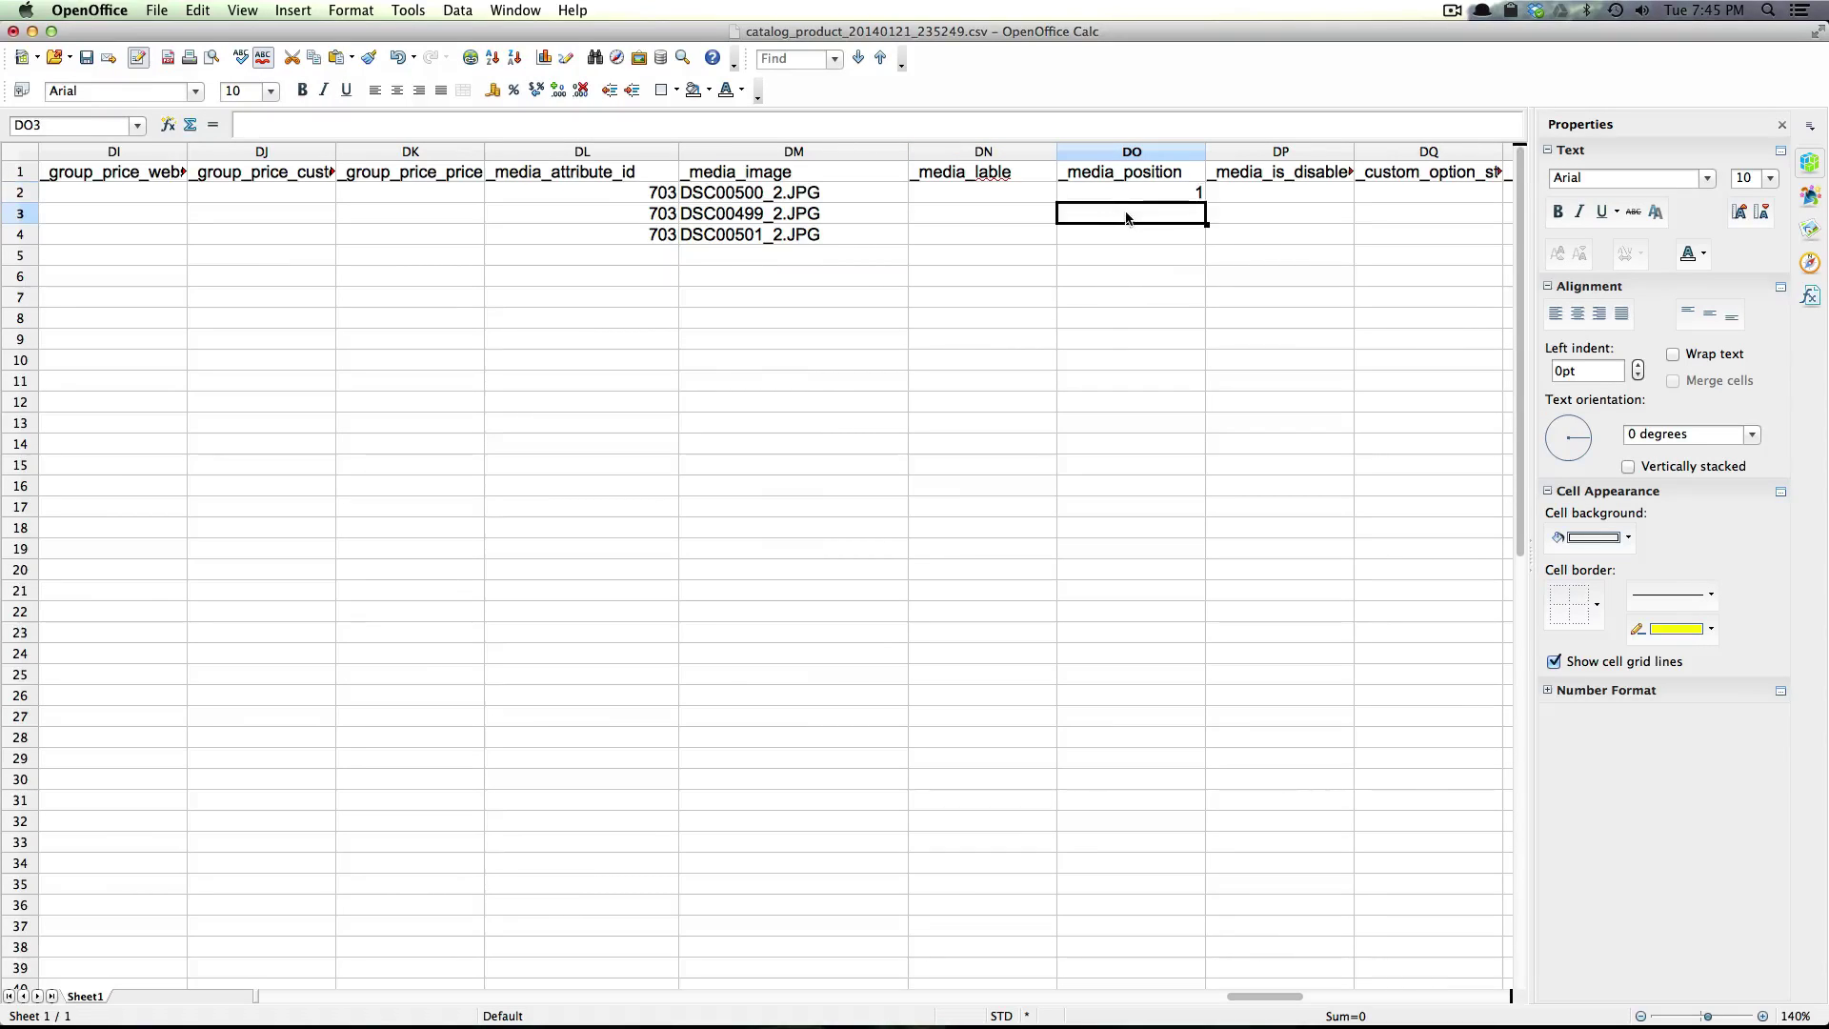
{"action": "type", "text": "0"}
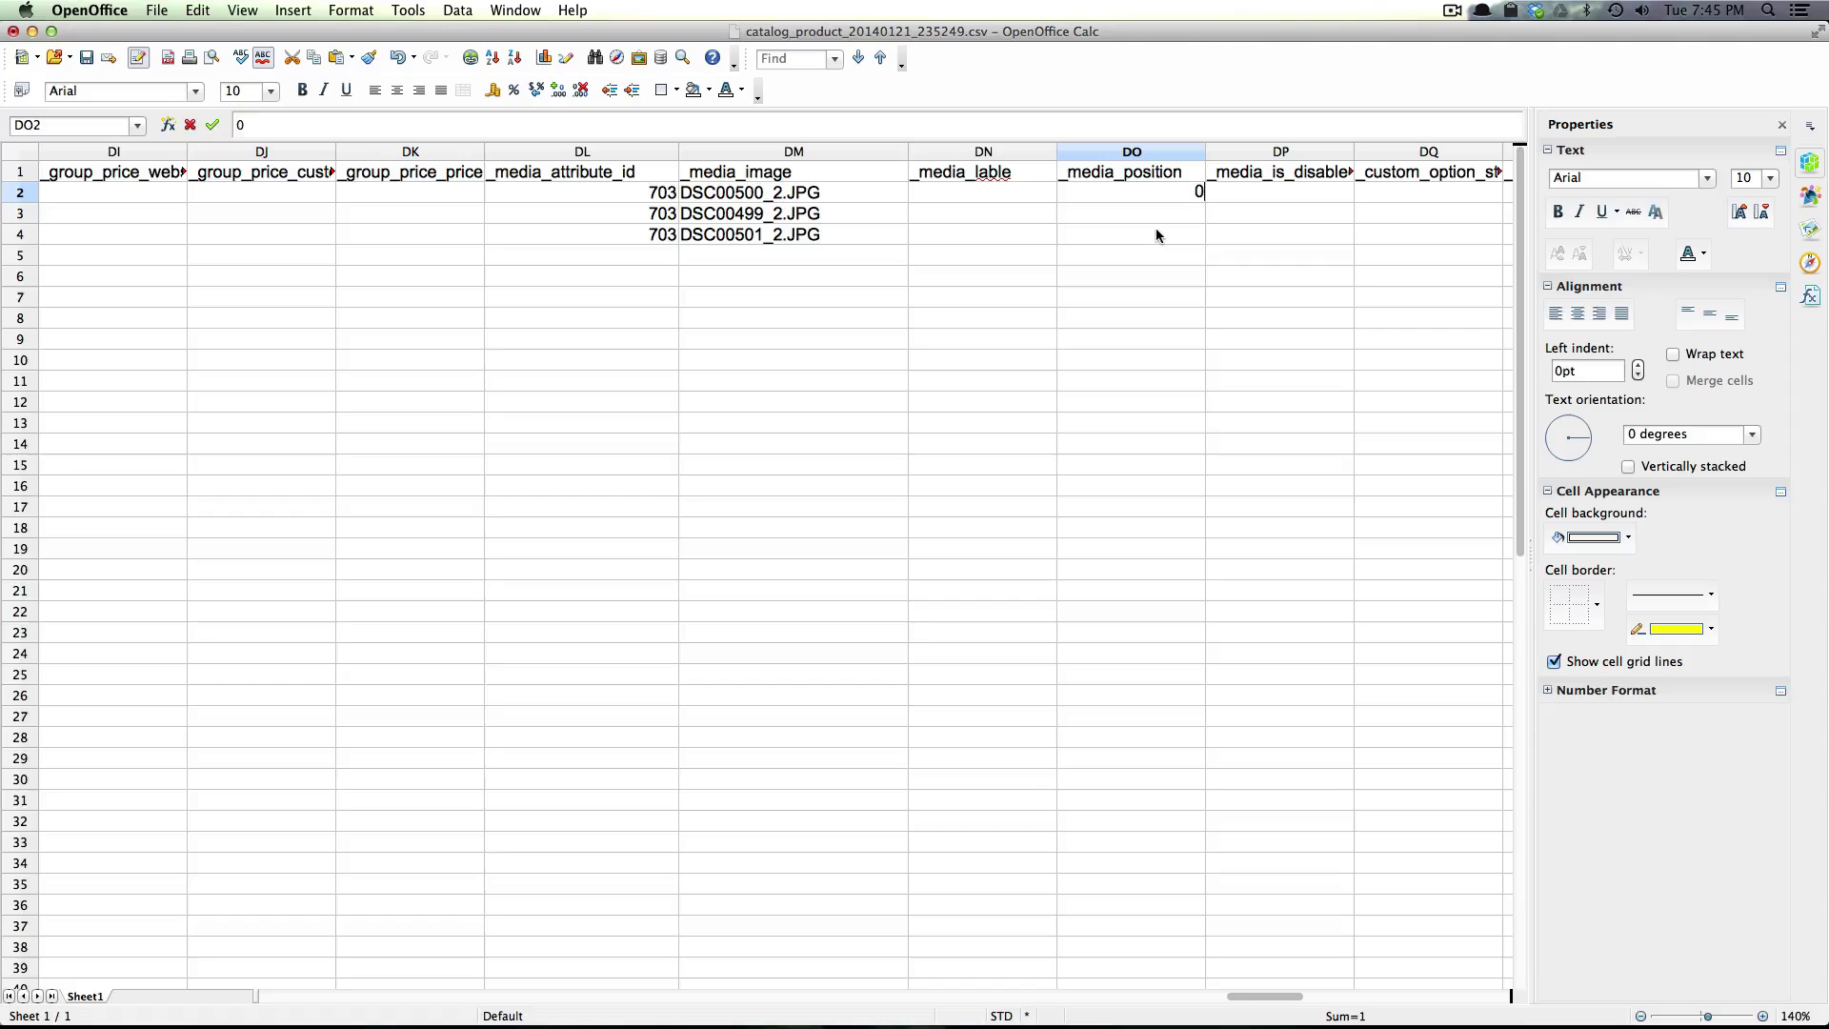
{"action": "key", "text": "Return"}
{"action": "type", "text": "1"}
{"action": "key", "text": "Return"}
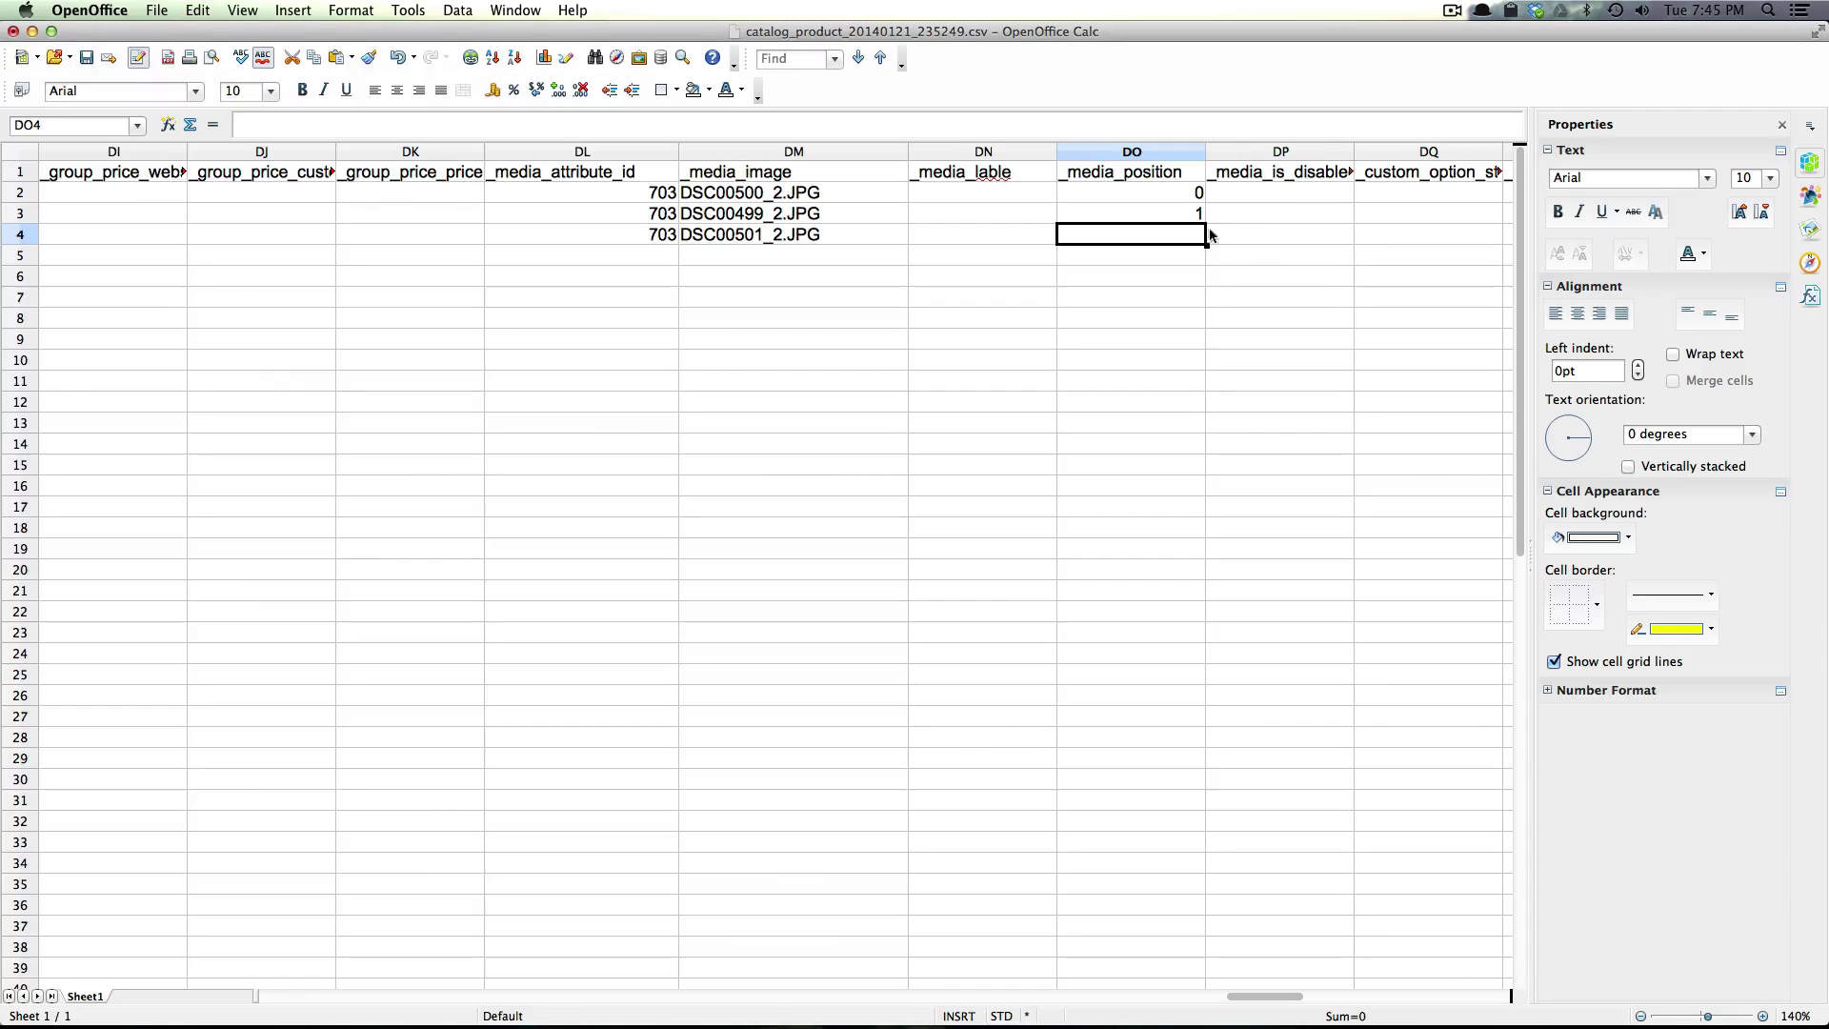
{"action": "type", "text": "2"}
{"action": "left_click", "coordinate": [1266, 197]}
Set _media_is_disabled to 0, 1 and 0 for rows 2–4
{"action": "type", "text": "0"}
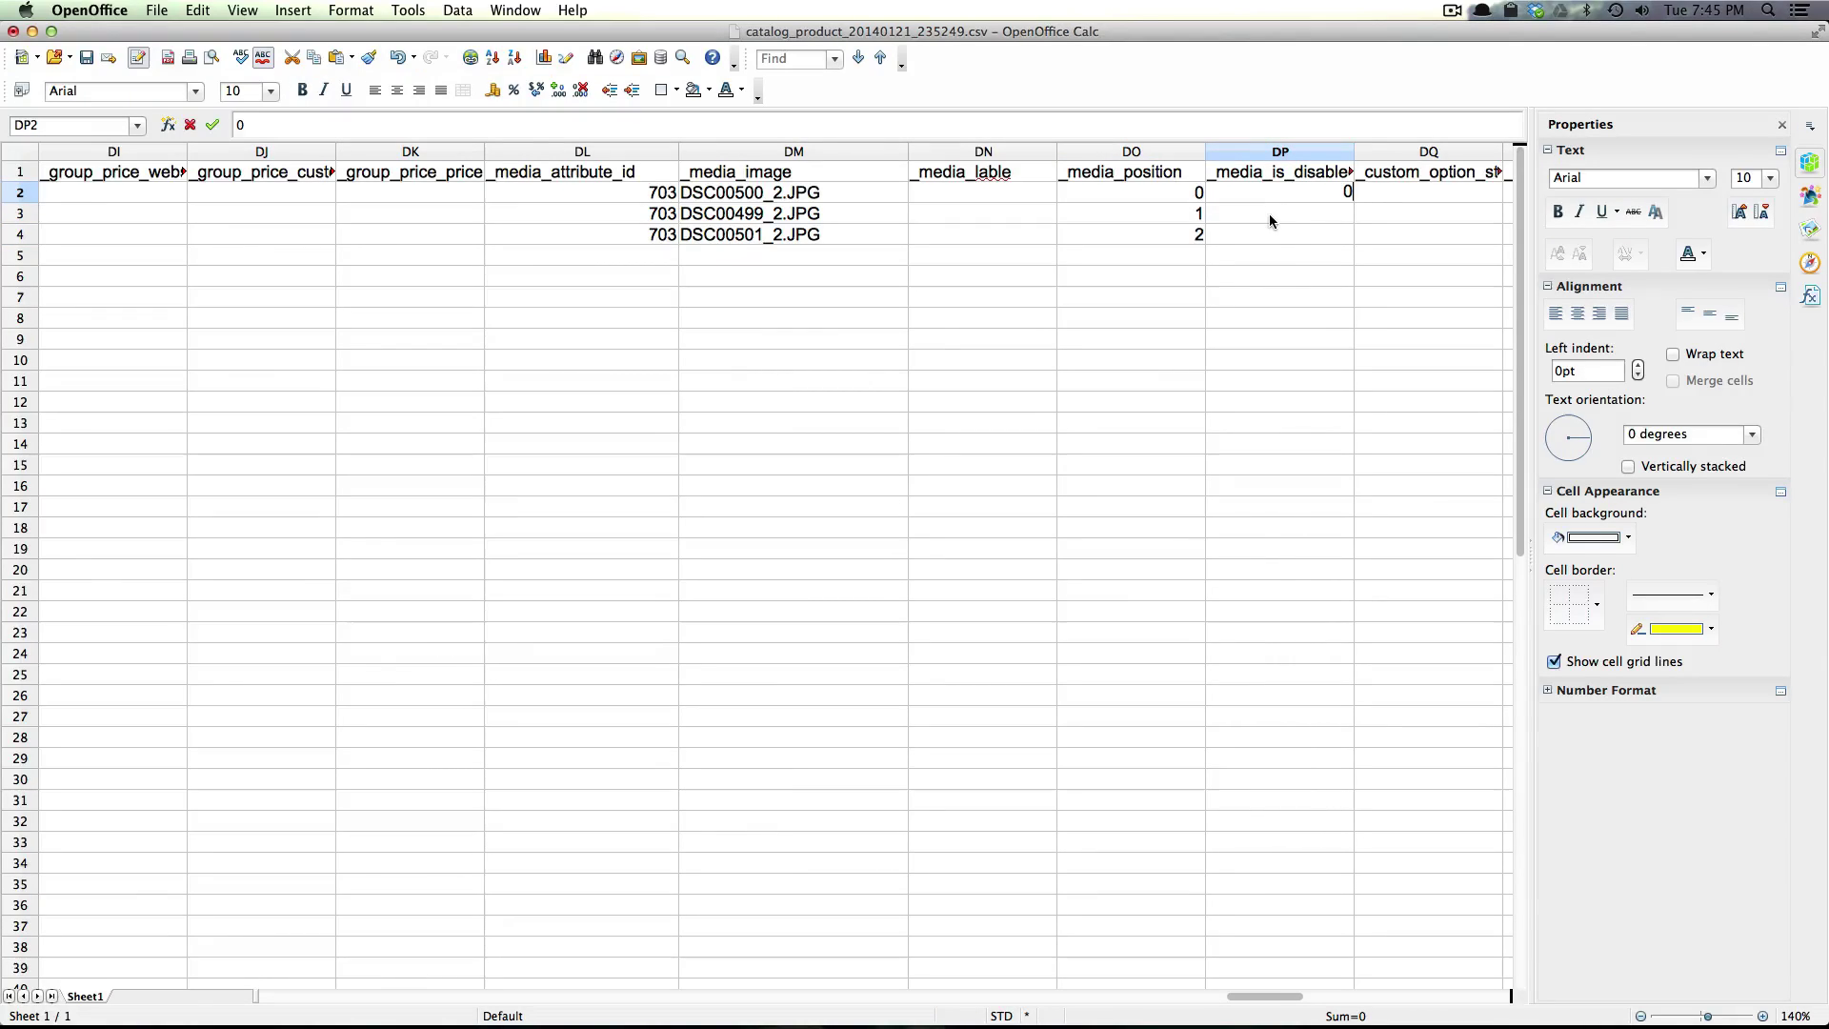
{"action": "key", "text": "Return"}
{"action": "type", "text": "1"}
{"action": "key", "text": "Return"}
{"action": "type", "text": "0"}
{"action": "left_click", "coordinate": [1349, 271]}
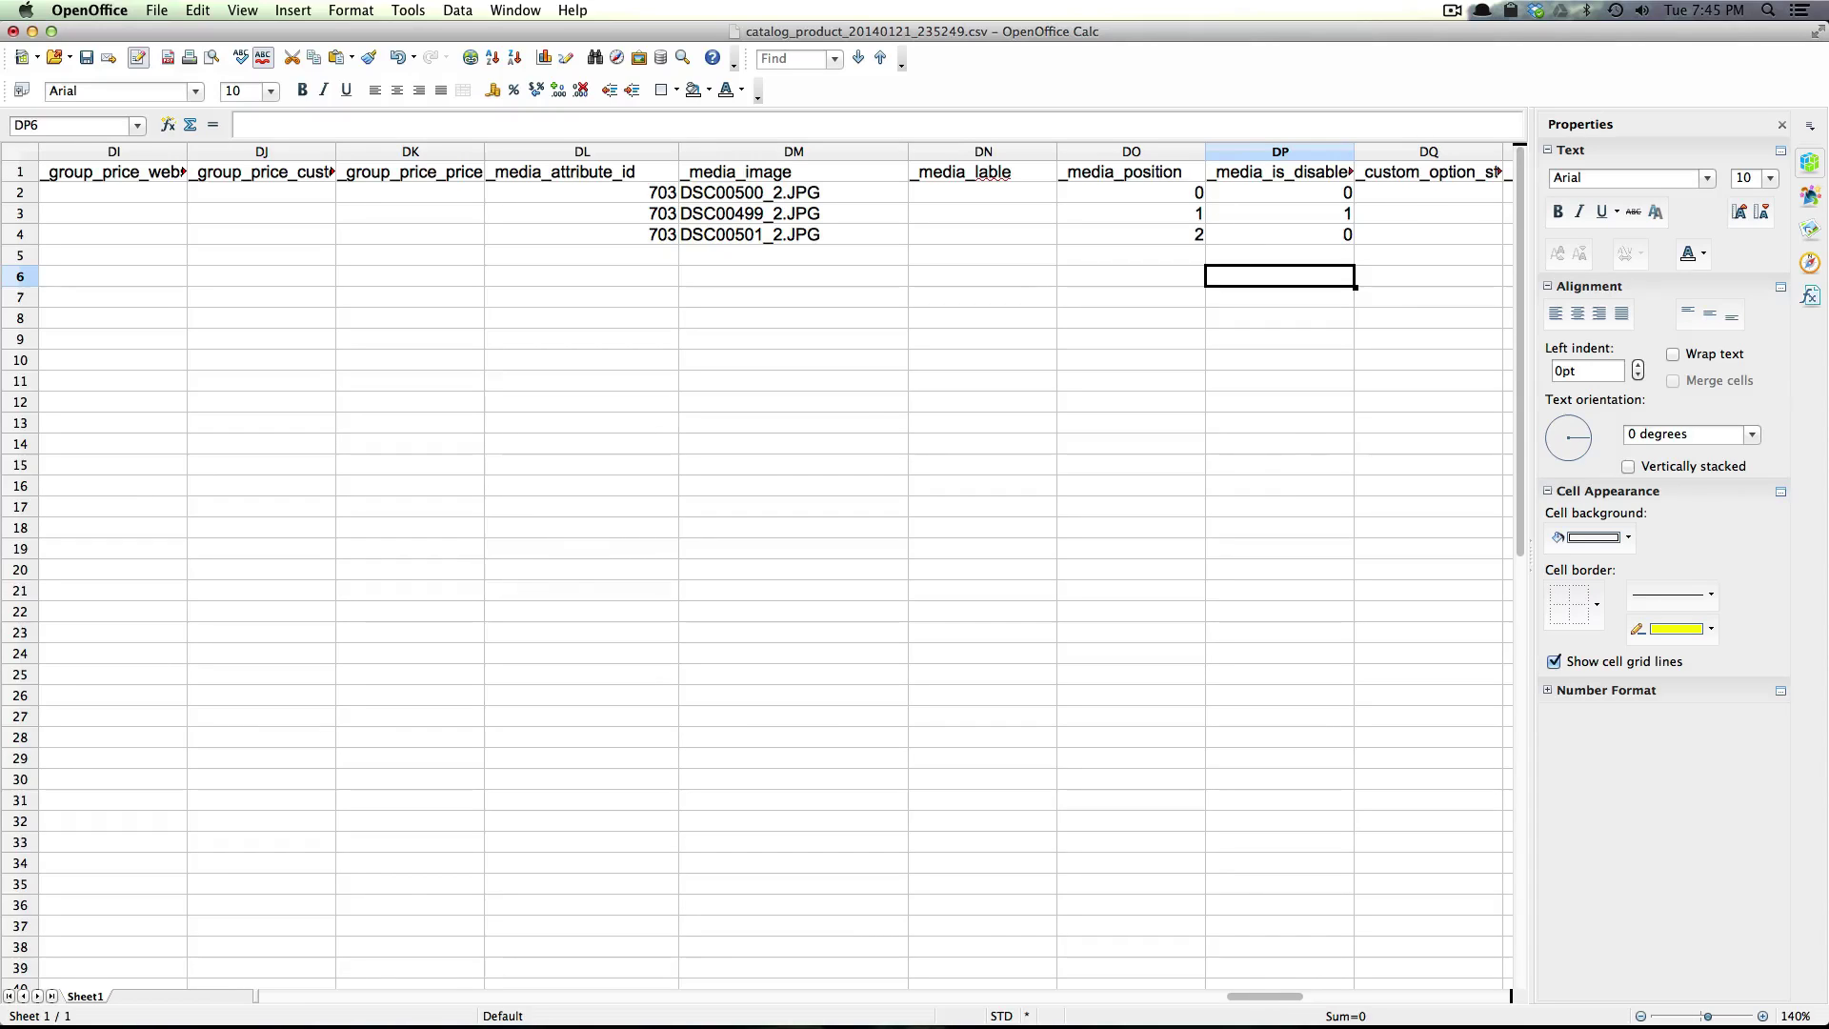
{"action": "left_click", "coordinate": [246, 303]}
{"action": "left_click", "coordinate": [307, 212]}
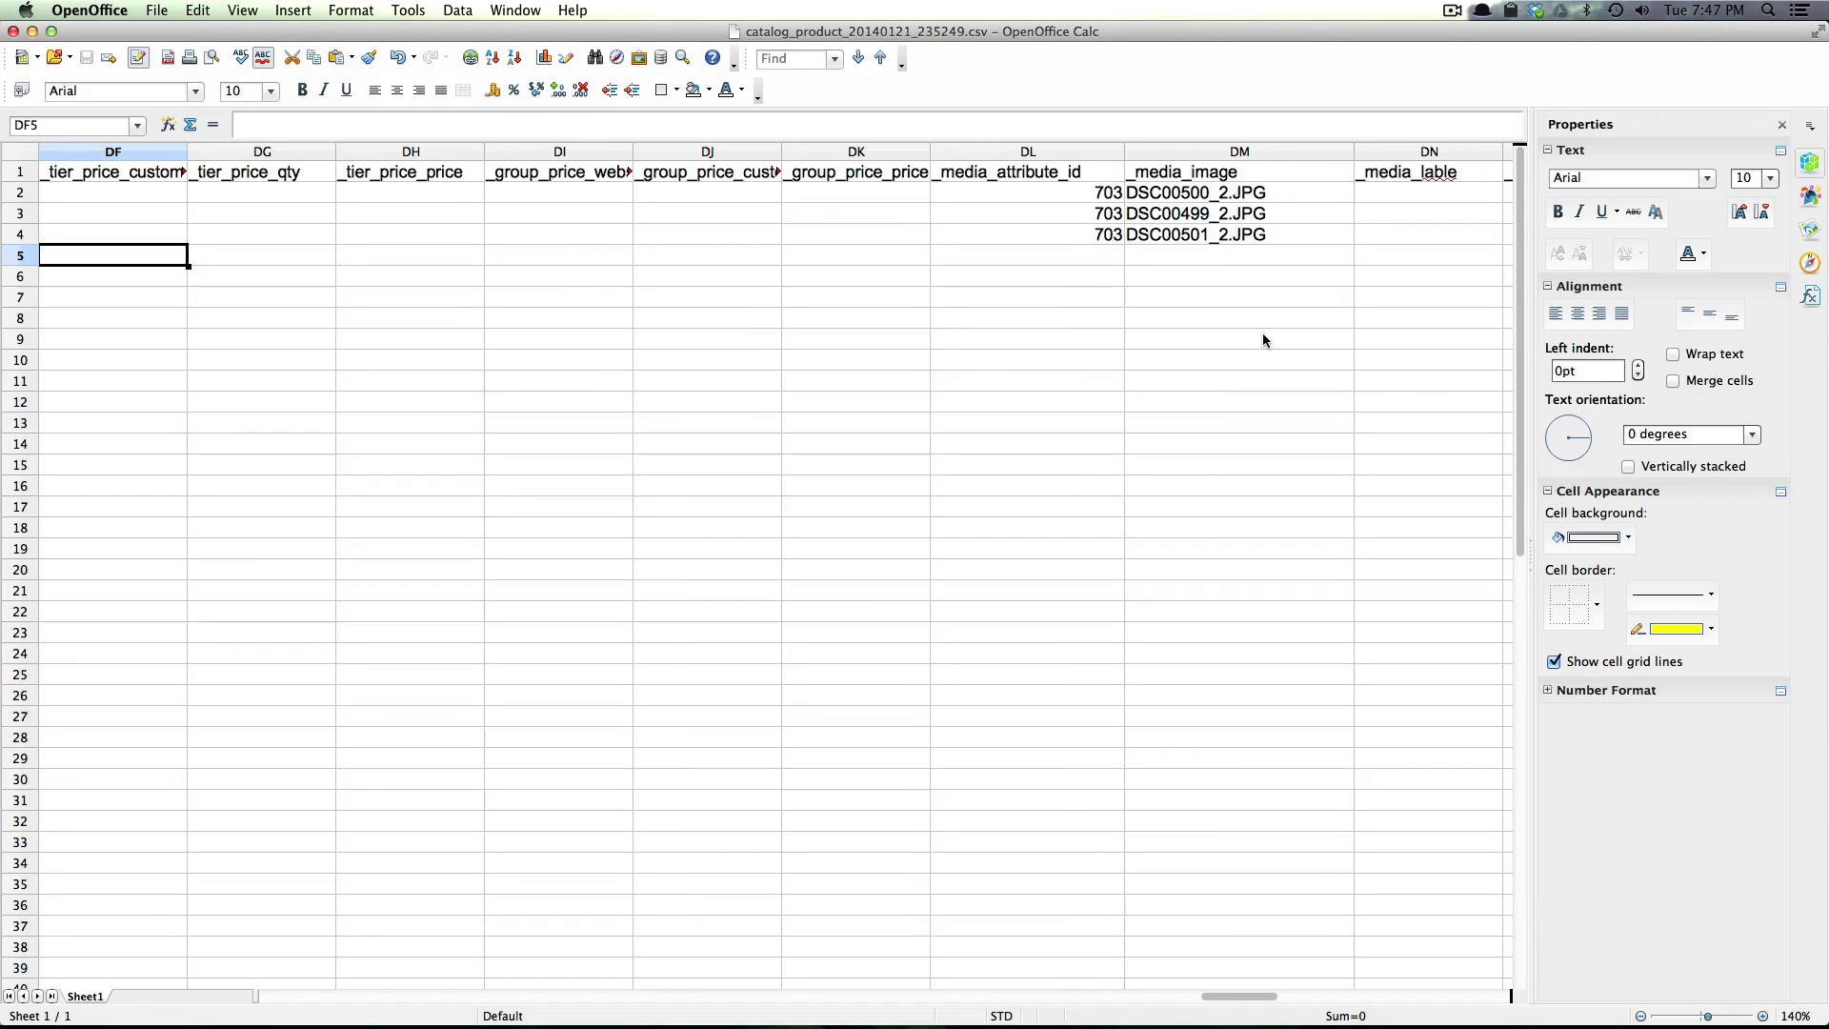
Reopen Magento's Import page in Chrome, then bring the Finder magento folder forward
{"action": "key", "text": "super+Tab"}
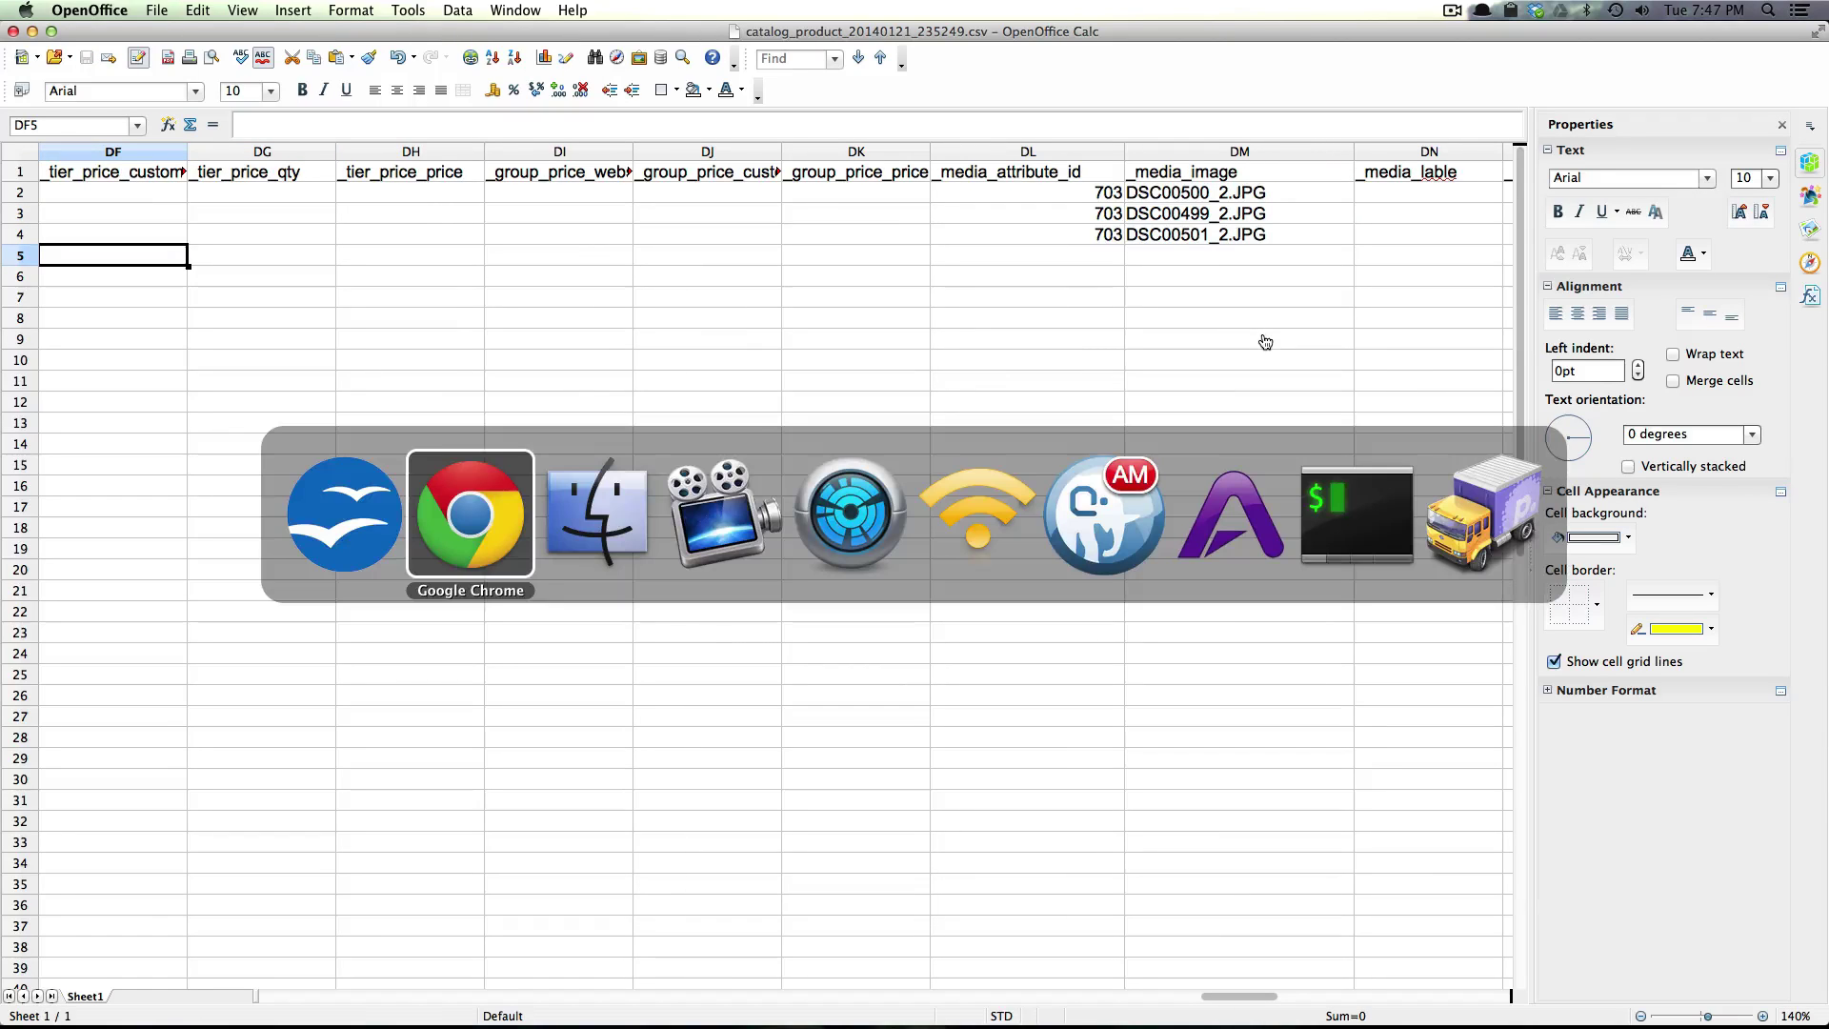
{"action": "key", "text": "super+Tab"}
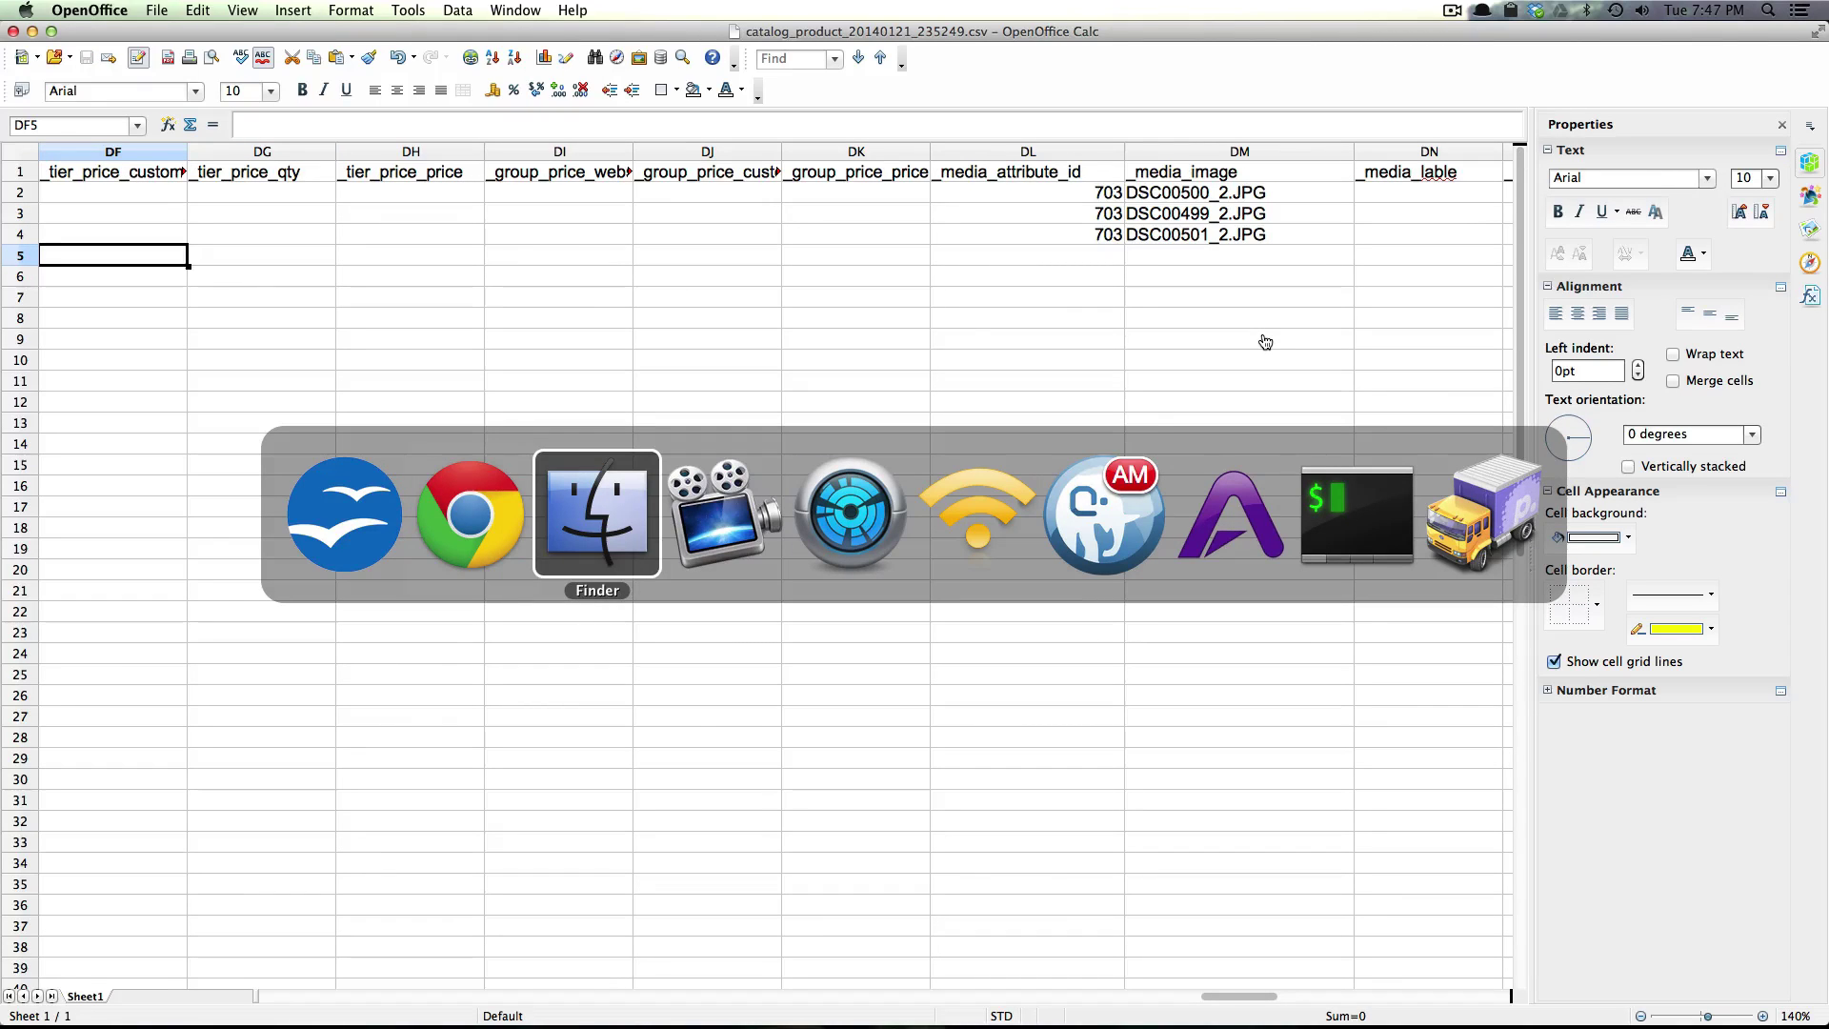
{"action": "key", "text": "super+Tab"}
{"action": "key", "text": "super+shift+Tab"}
{"action": "key", "text": "super+shift+Tab"}
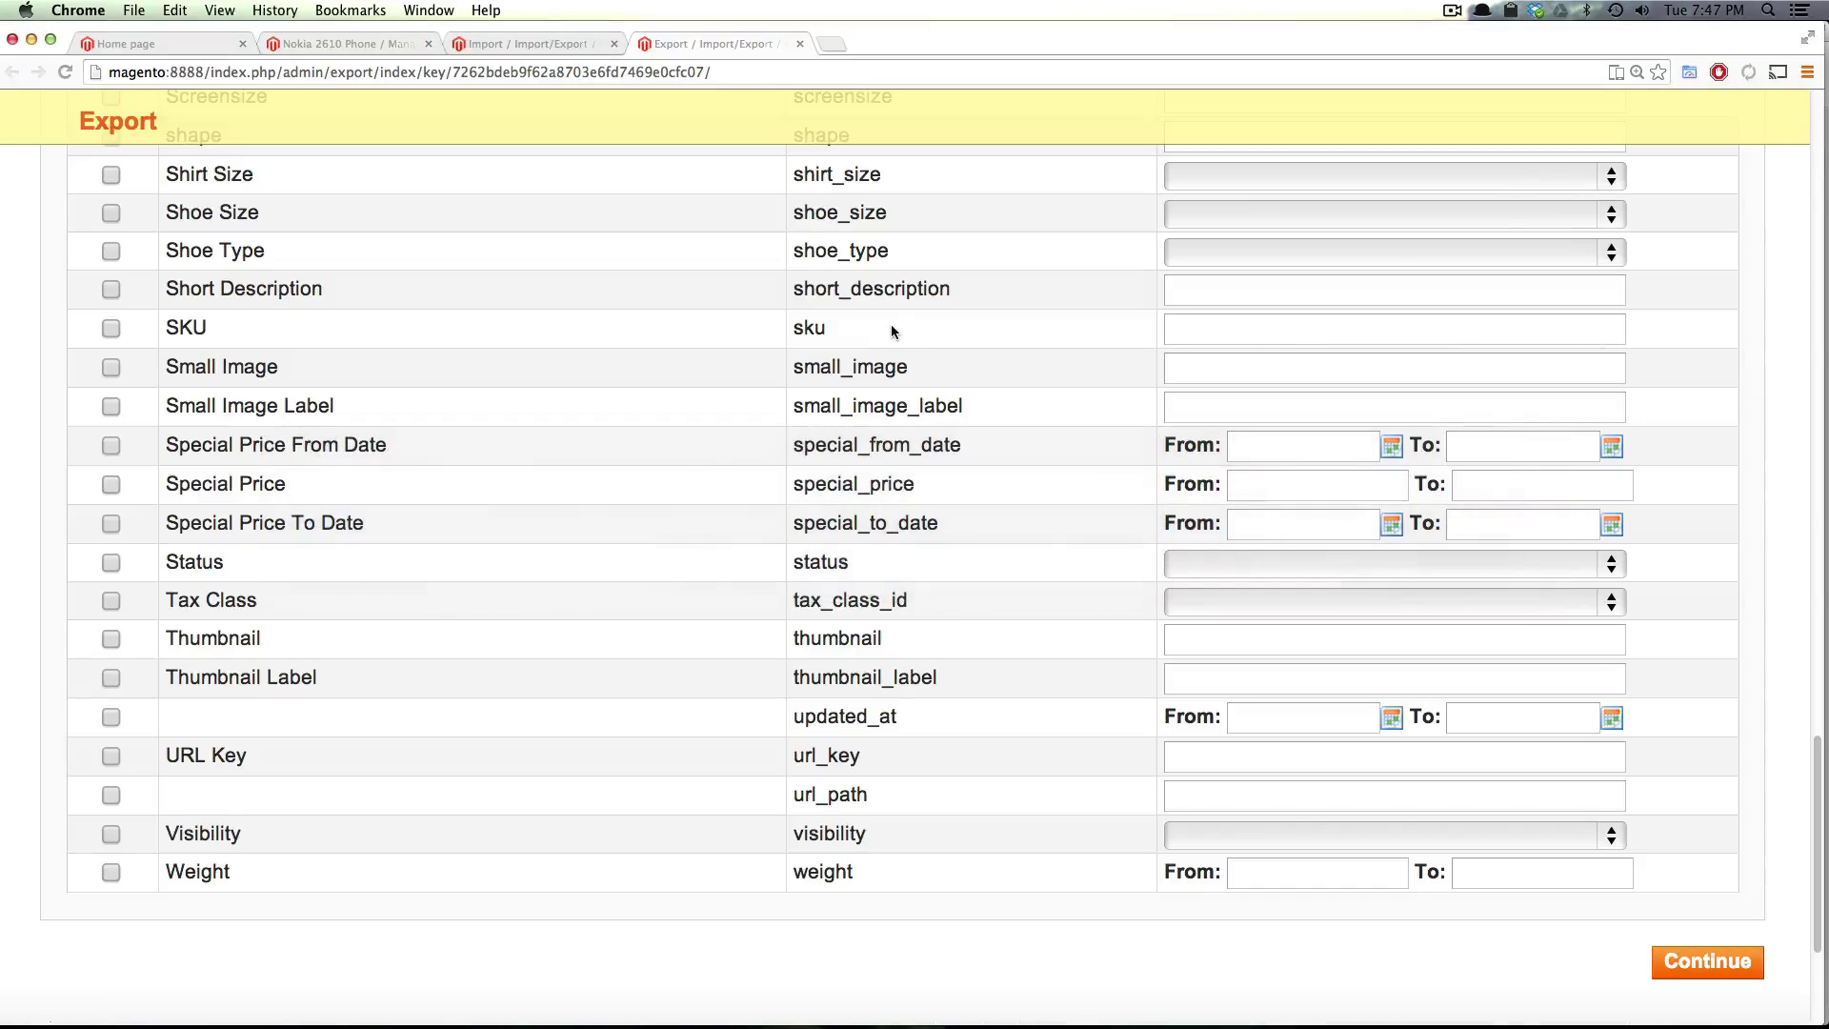
{"action": "scroll", "coordinate": [1235, 742], "scroll_direction": "up", "scroll_amount": 15}
{"action": "left_click", "coordinate": [494, 46]}
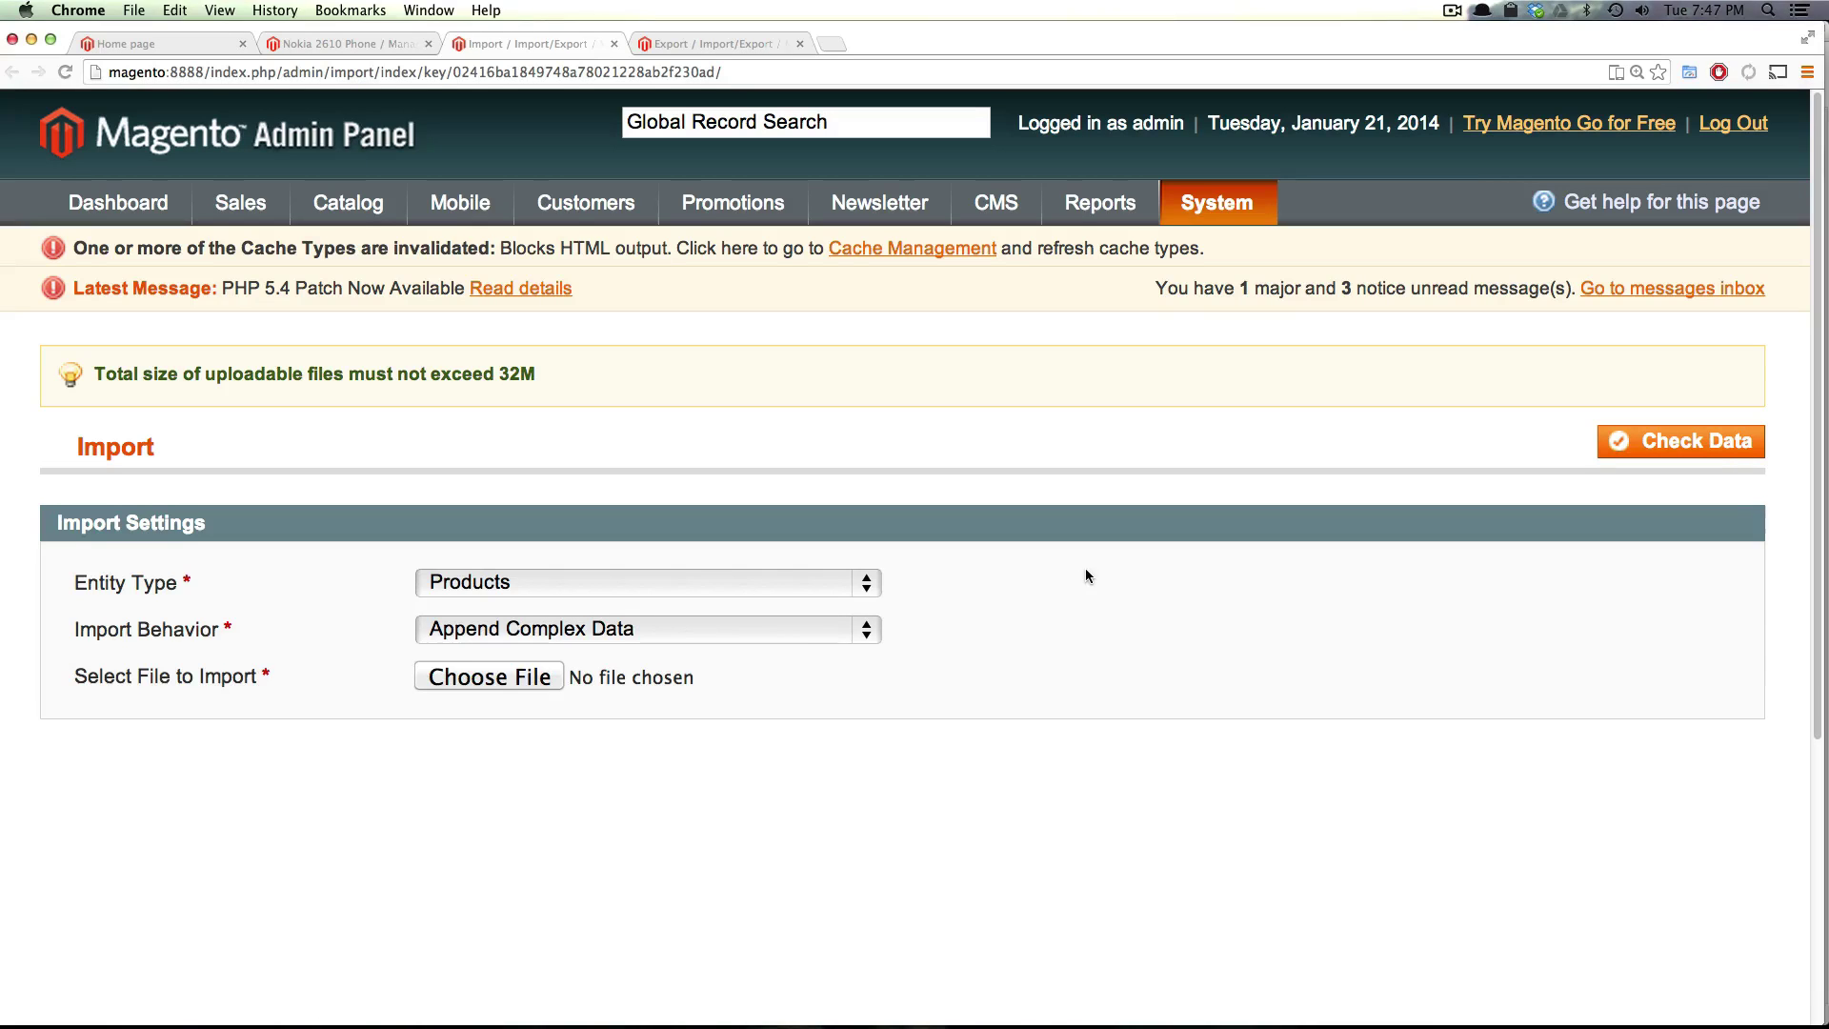
{"action": "key", "text": "super+Tab"}
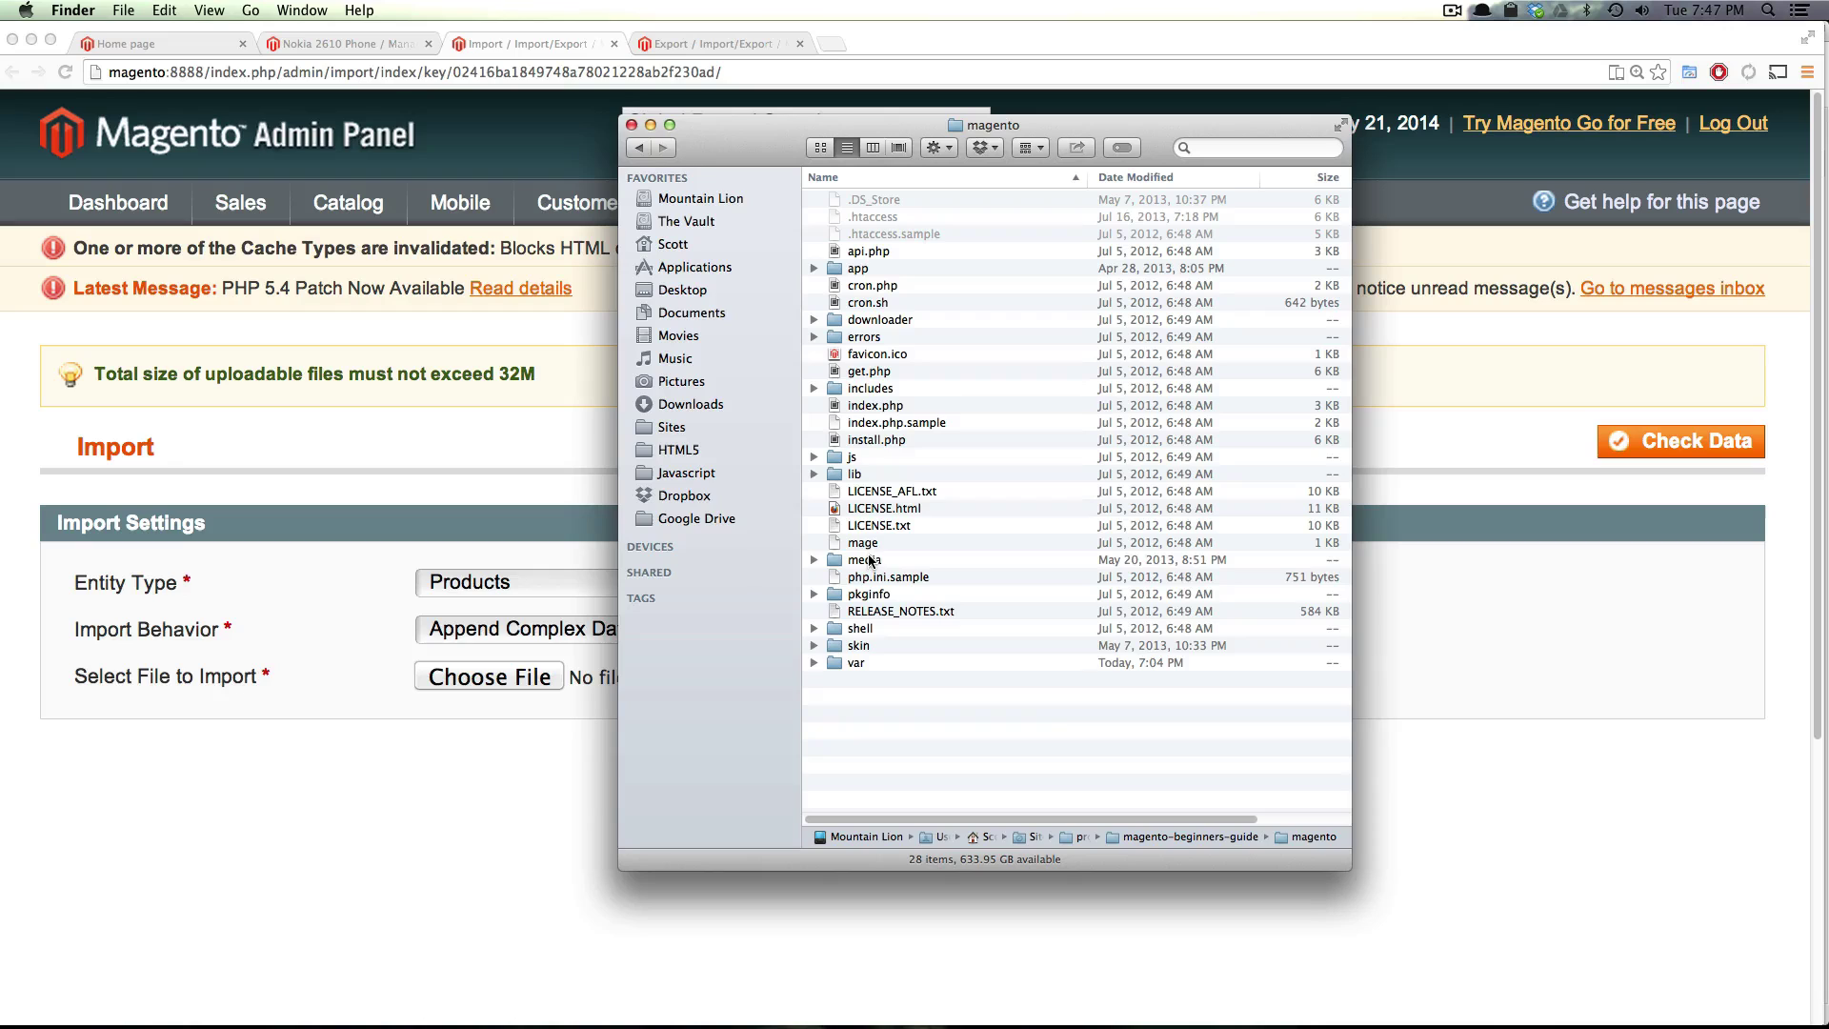
Create a new folder named import inside the media folder
{"action": "left_click", "coordinate": [869, 565]}
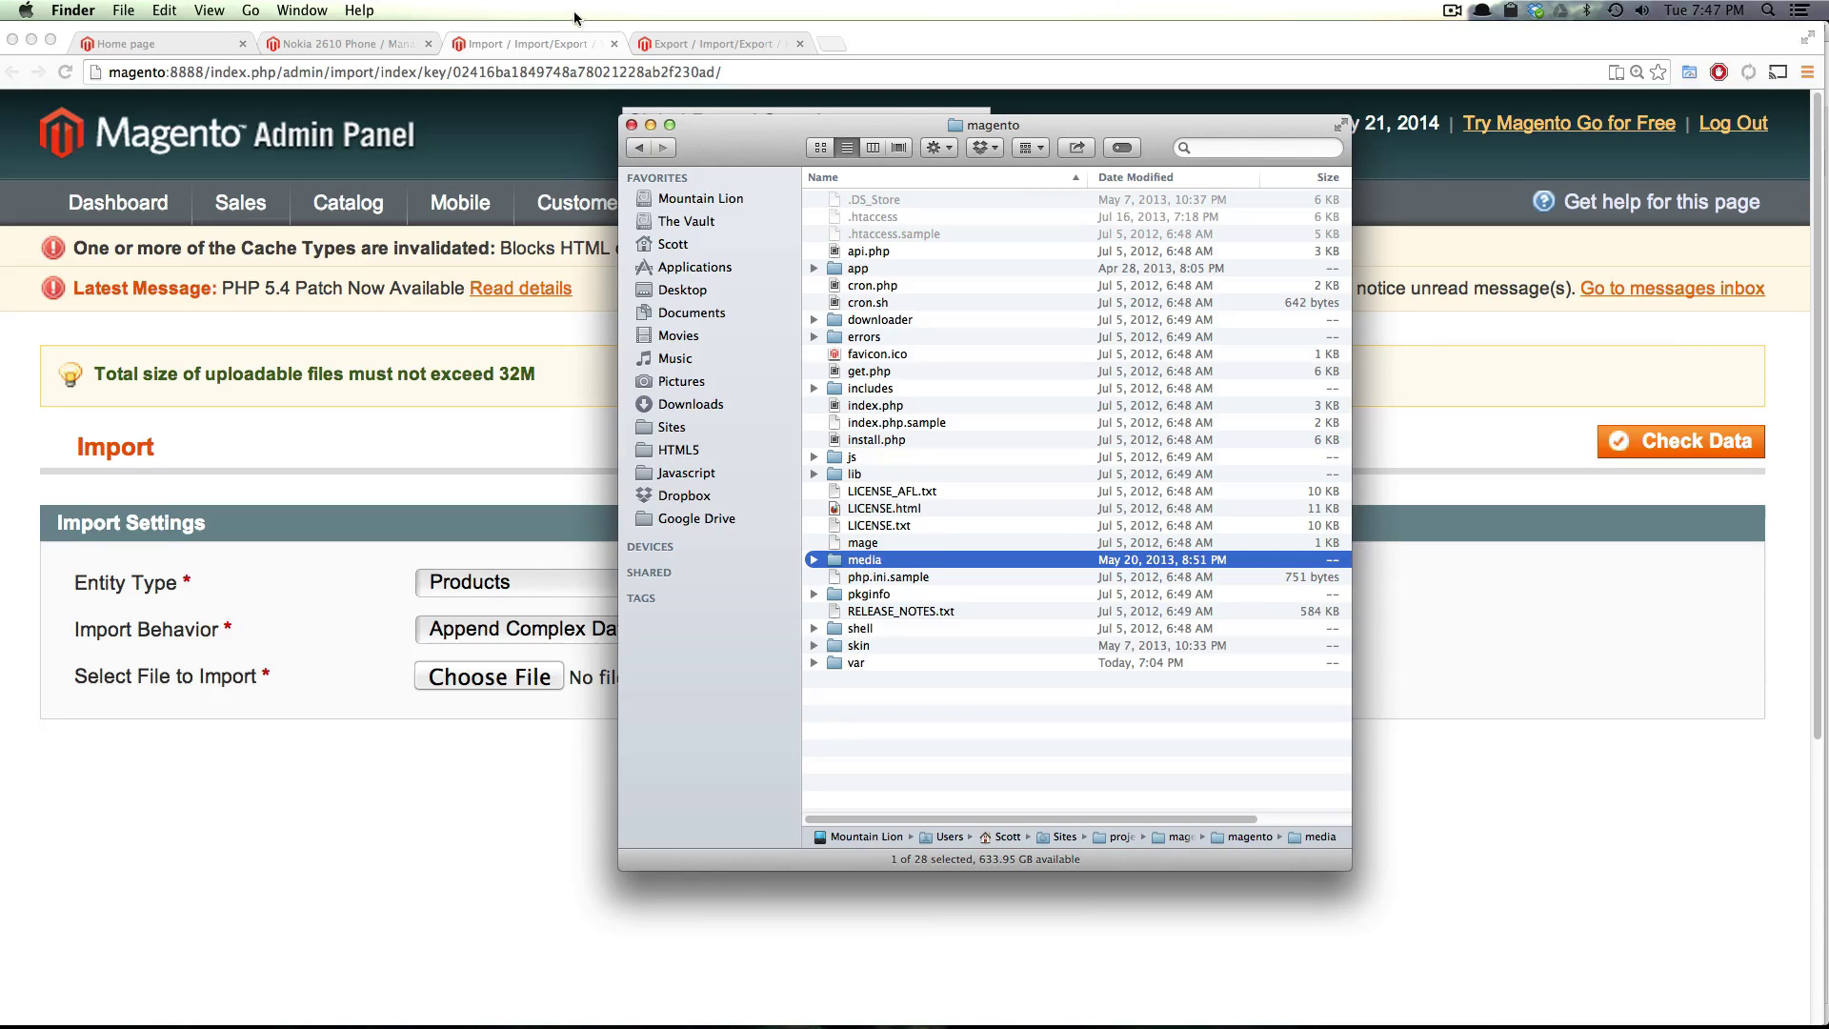
{"action": "left_click_drag", "start_coordinate": [1105, 335], "coordinate": [1121, 492]}
{"action": "left_click", "coordinate": [891, 560]}
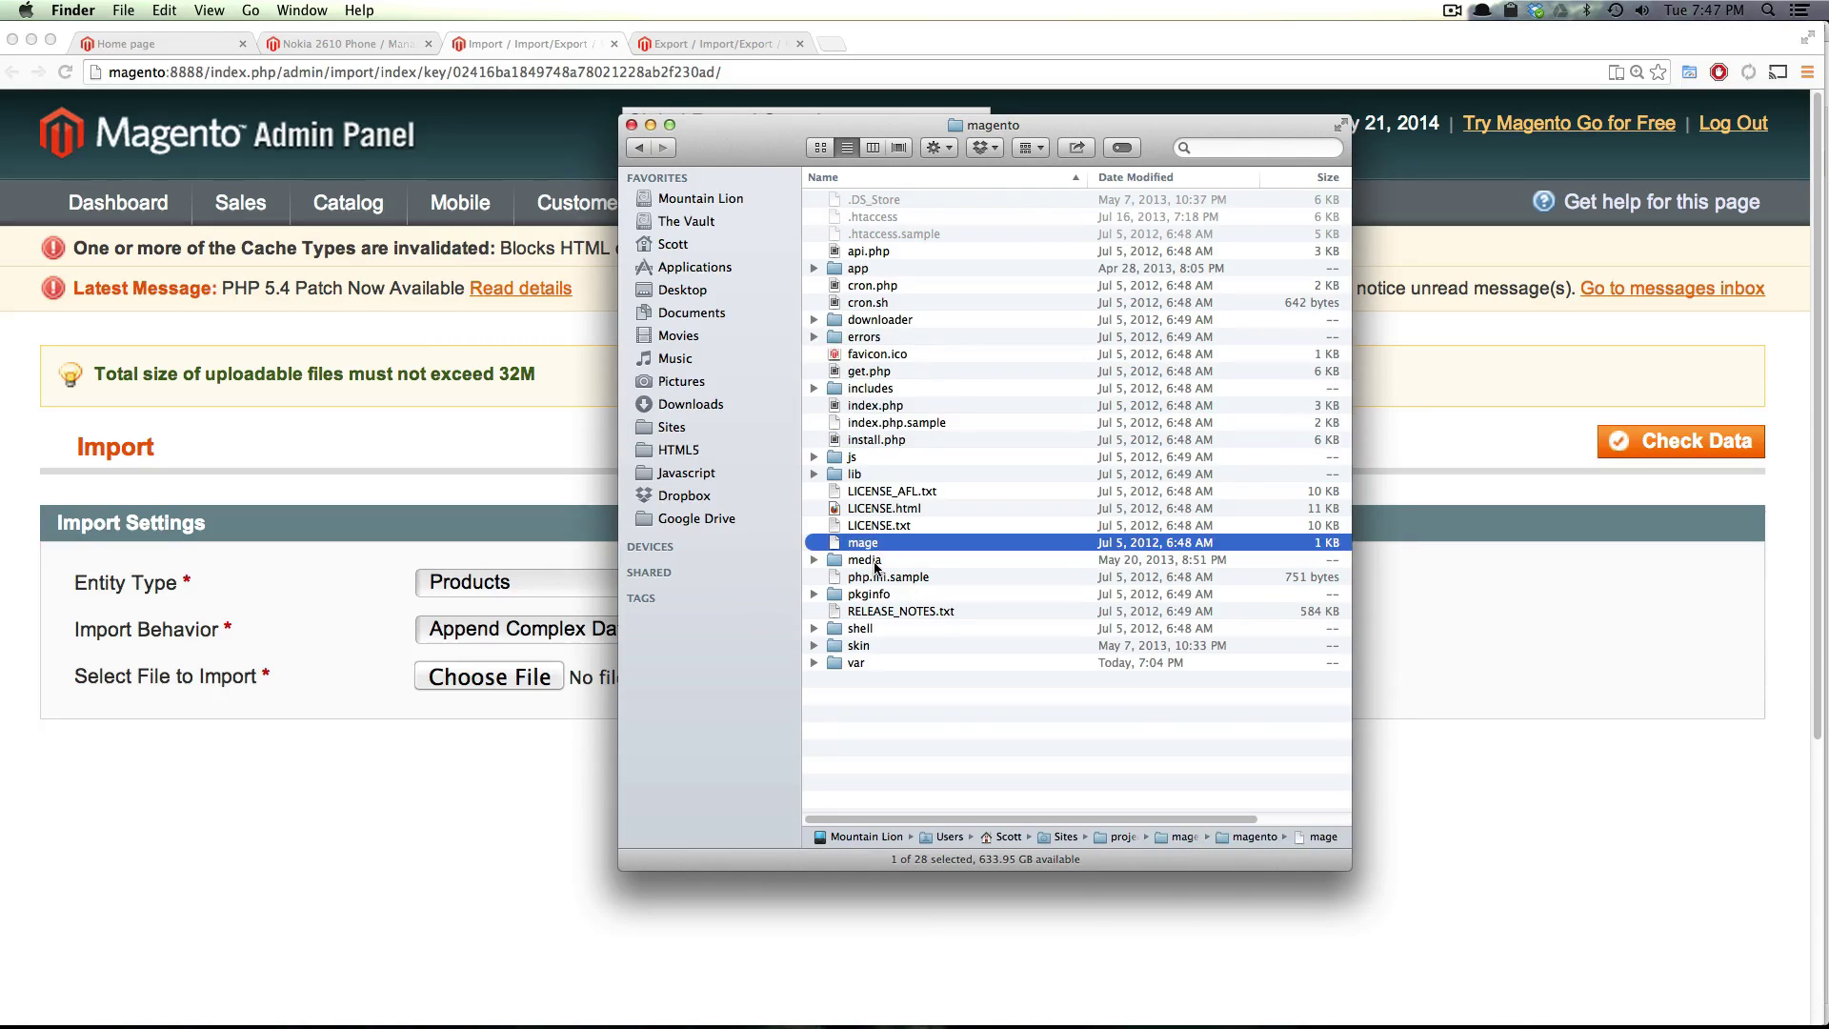
{"action": "double_click", "coordinate": [875, 562]}
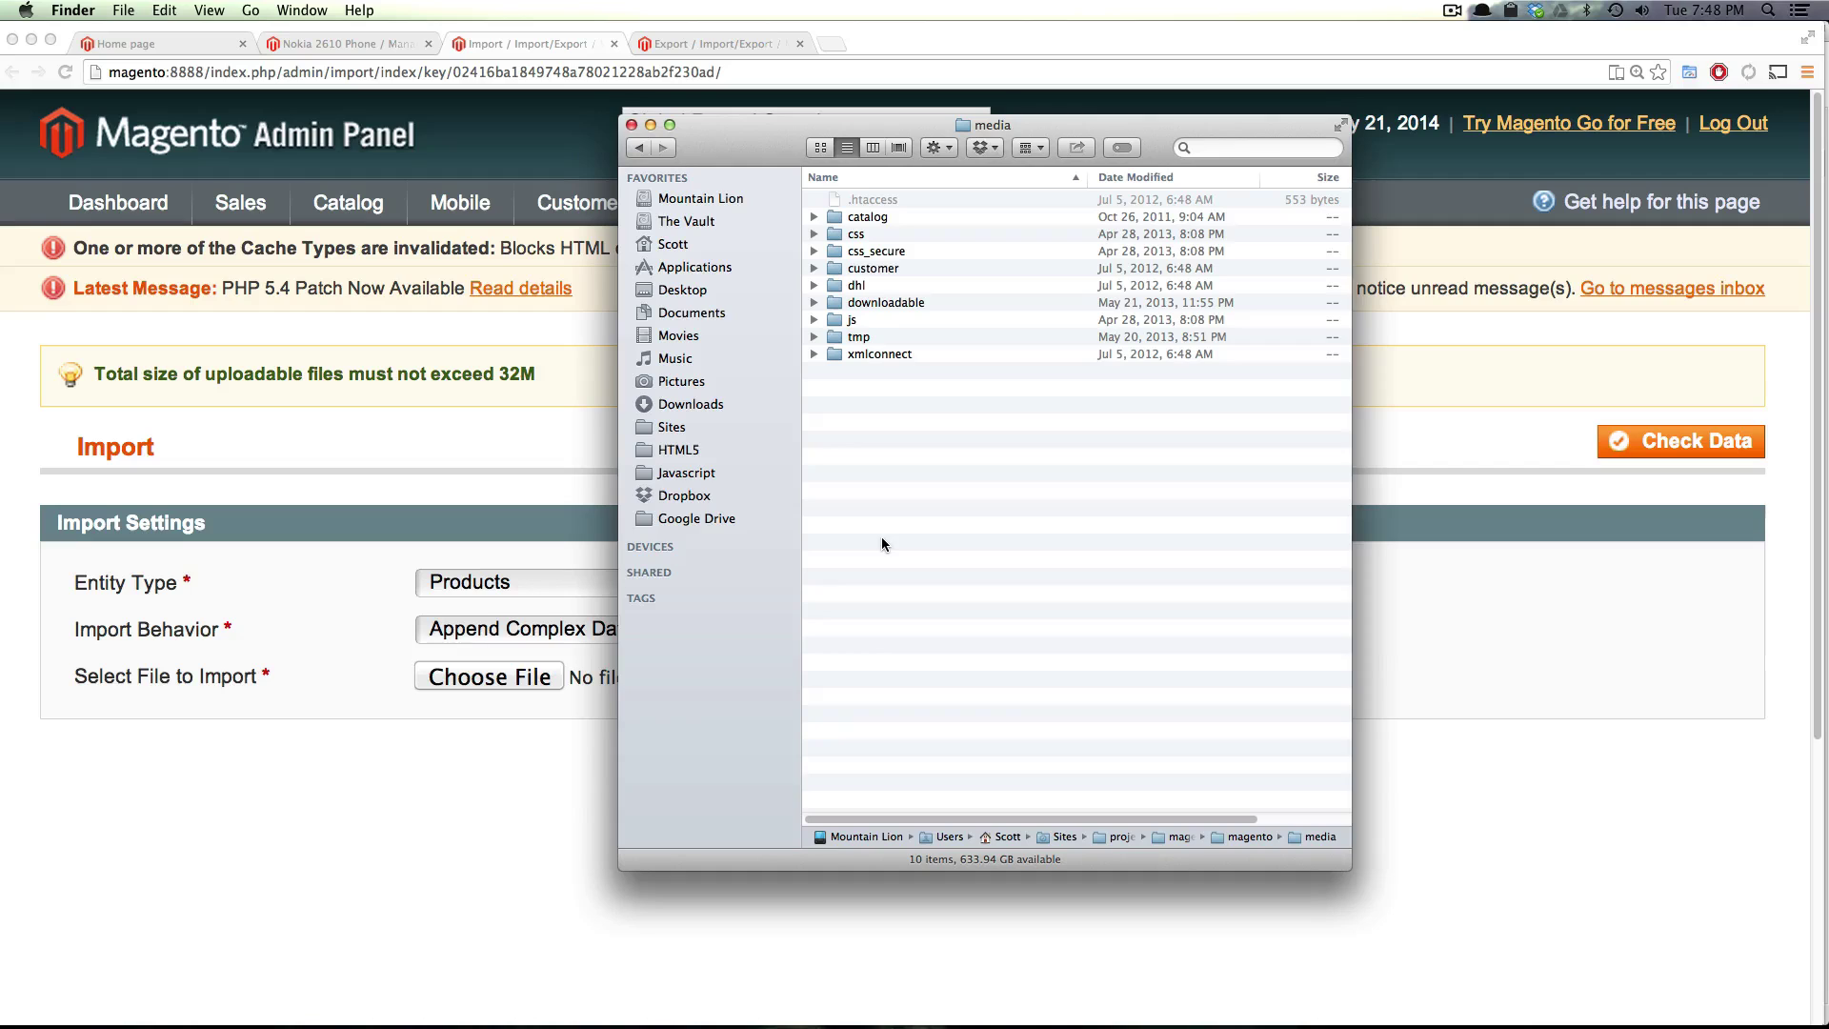
{"action": "key", "text": "super+shift+n"}
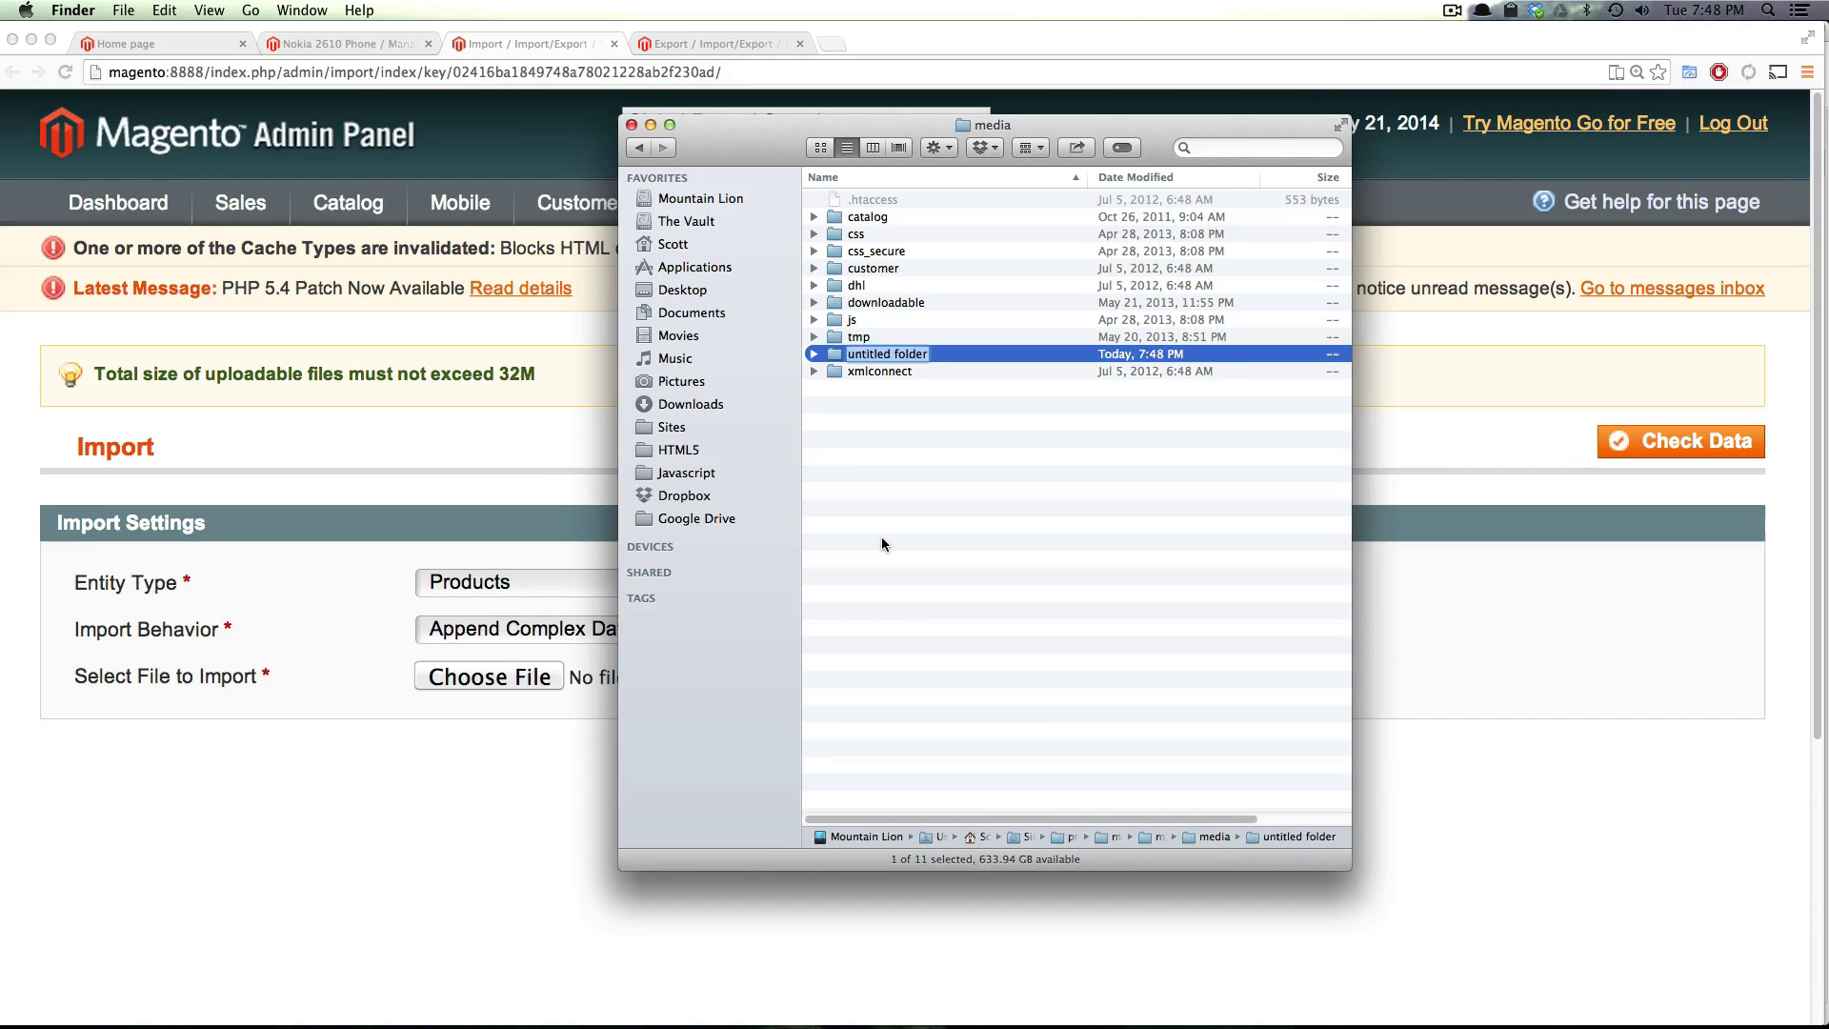
{"action": "type", "text": "import"}
{"action": "key", "text": "Return"}
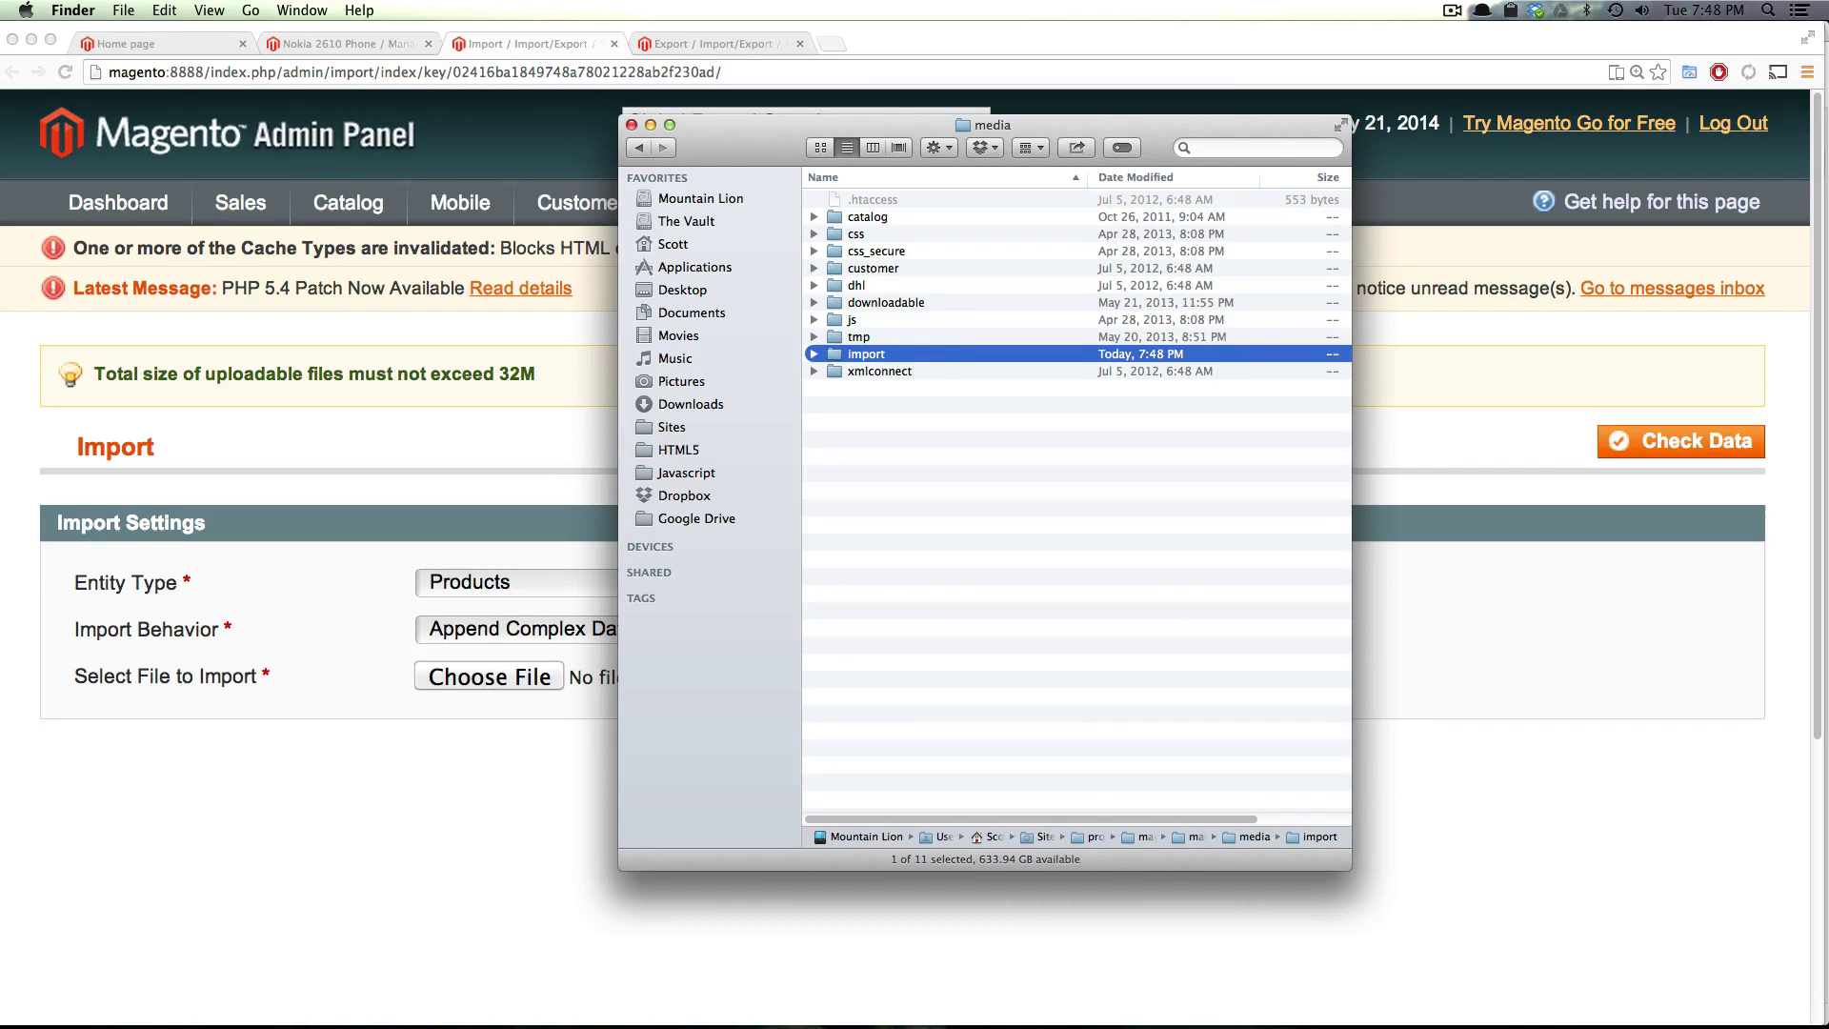
Drag DSC00499_2.JPG, DSC00500_2.JPG and DSC00501_2.JPG from the desktop into media/import
{"action": "key", "text": "F11"}
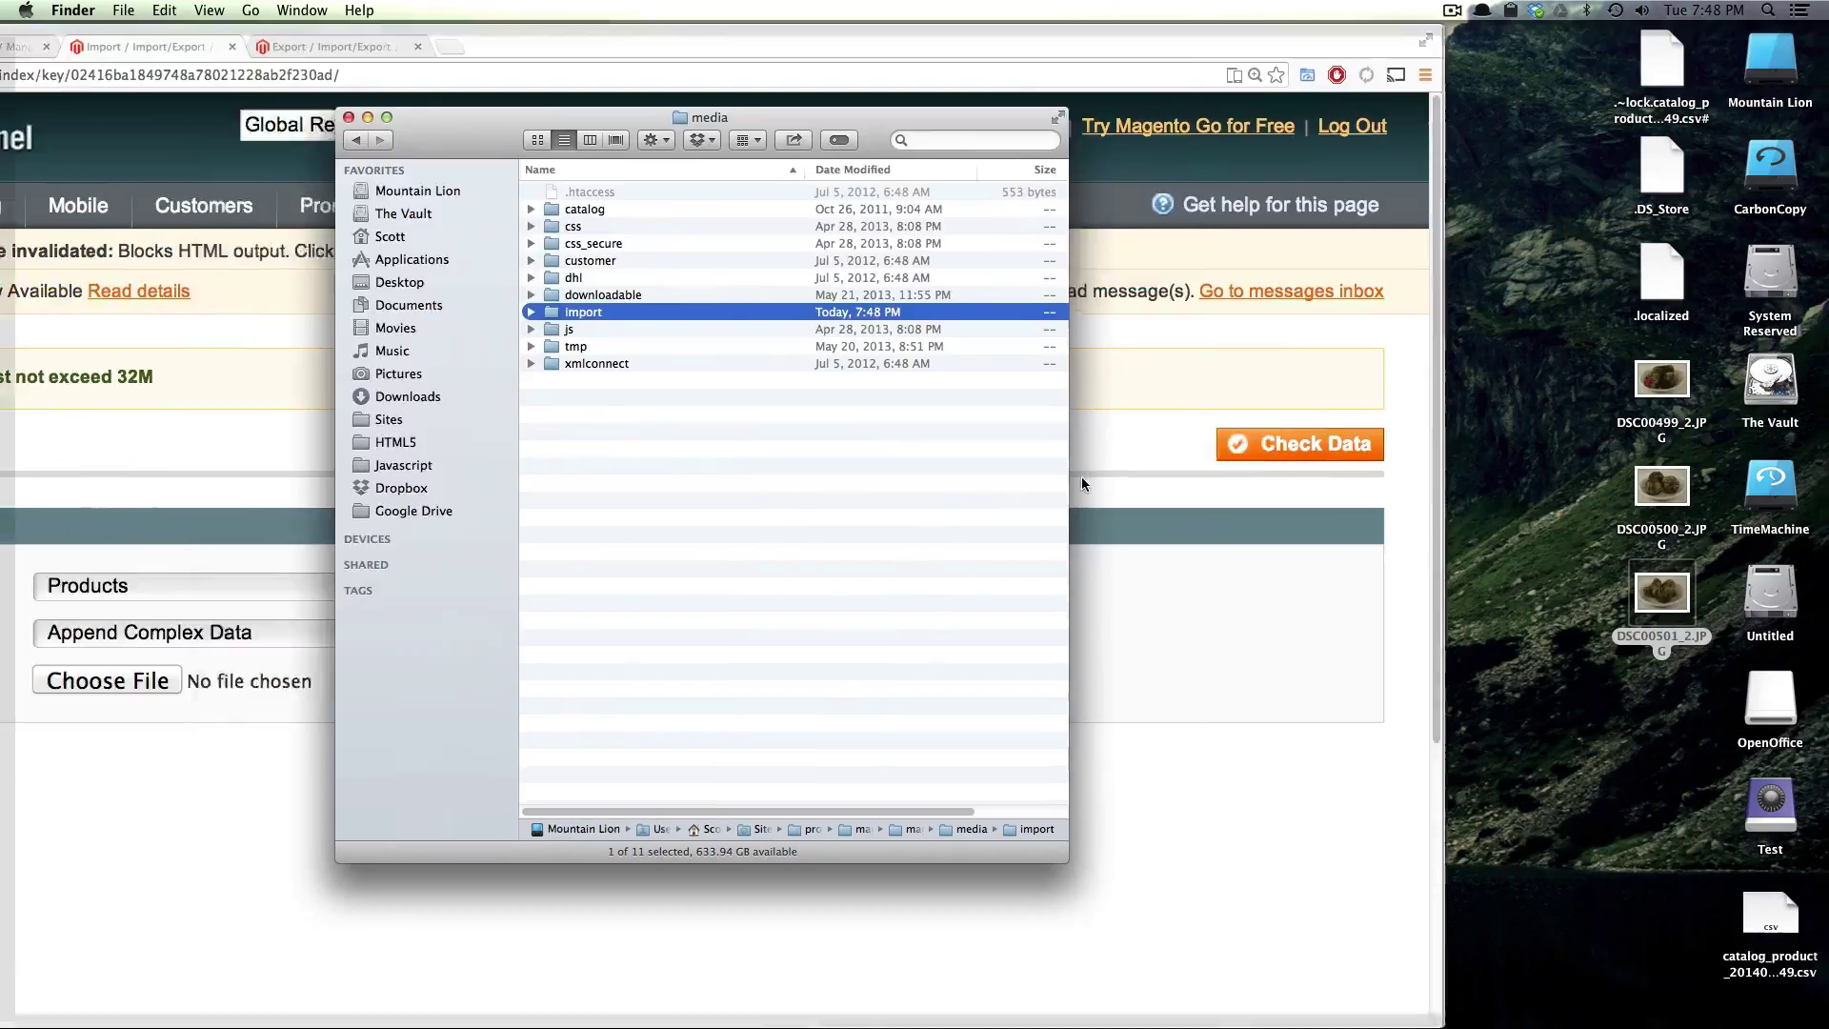
{"action": "left_click_drag", "start_coordinate": [1543, 424], "coordinate": [858, 324]}
{"action": "key", "text": "F11"}
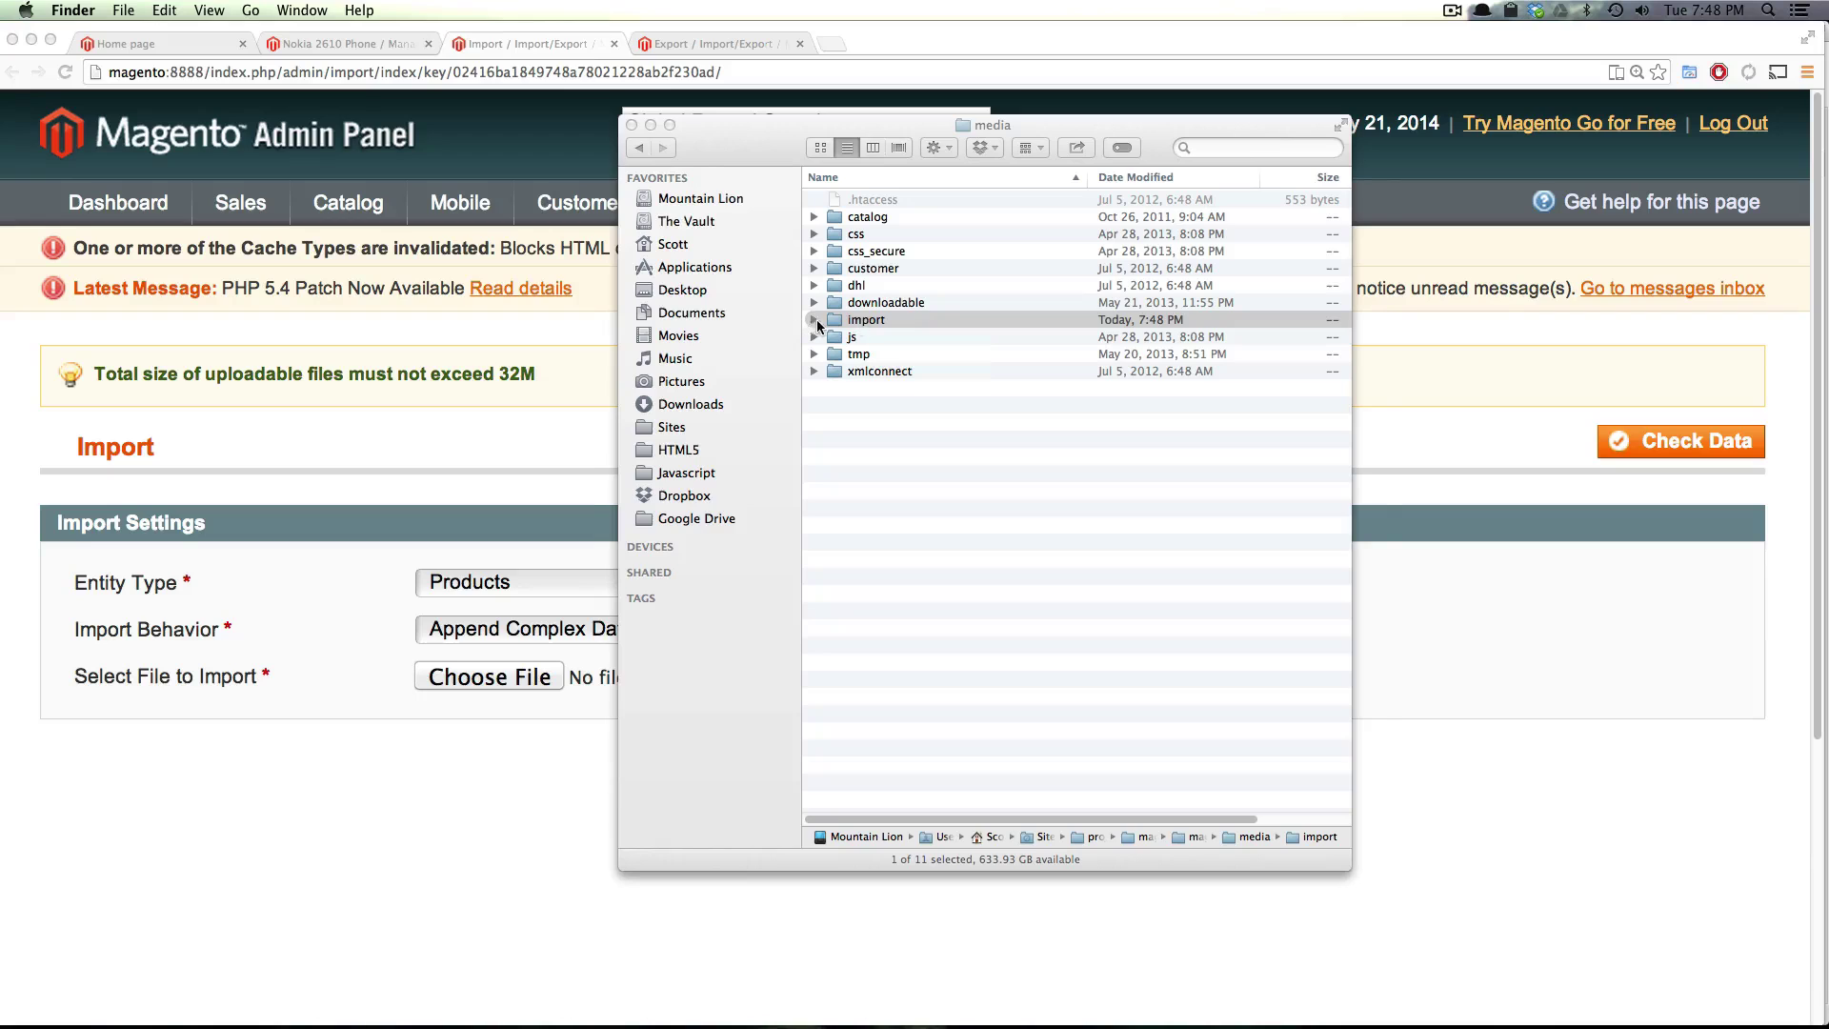
{"action": "left_click", "coordinate": [815, 320]}
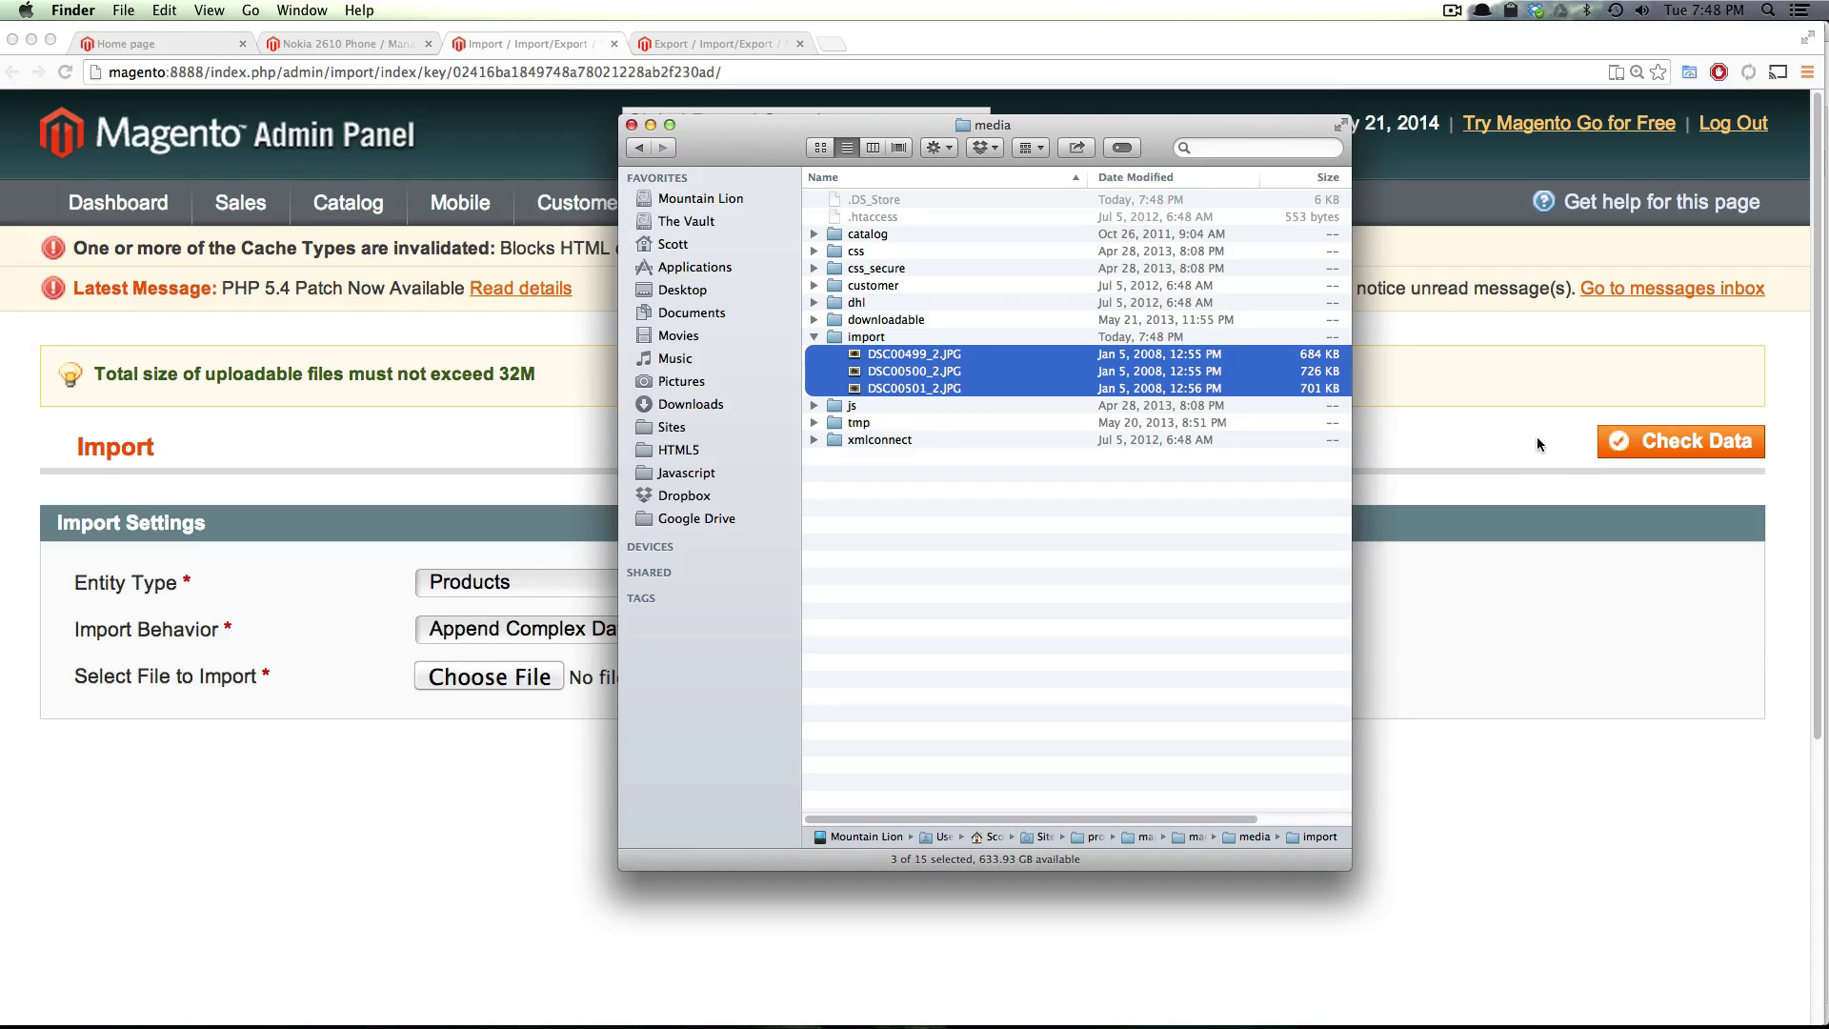
{"action": "left_click", "coordinate": [958, 514]}
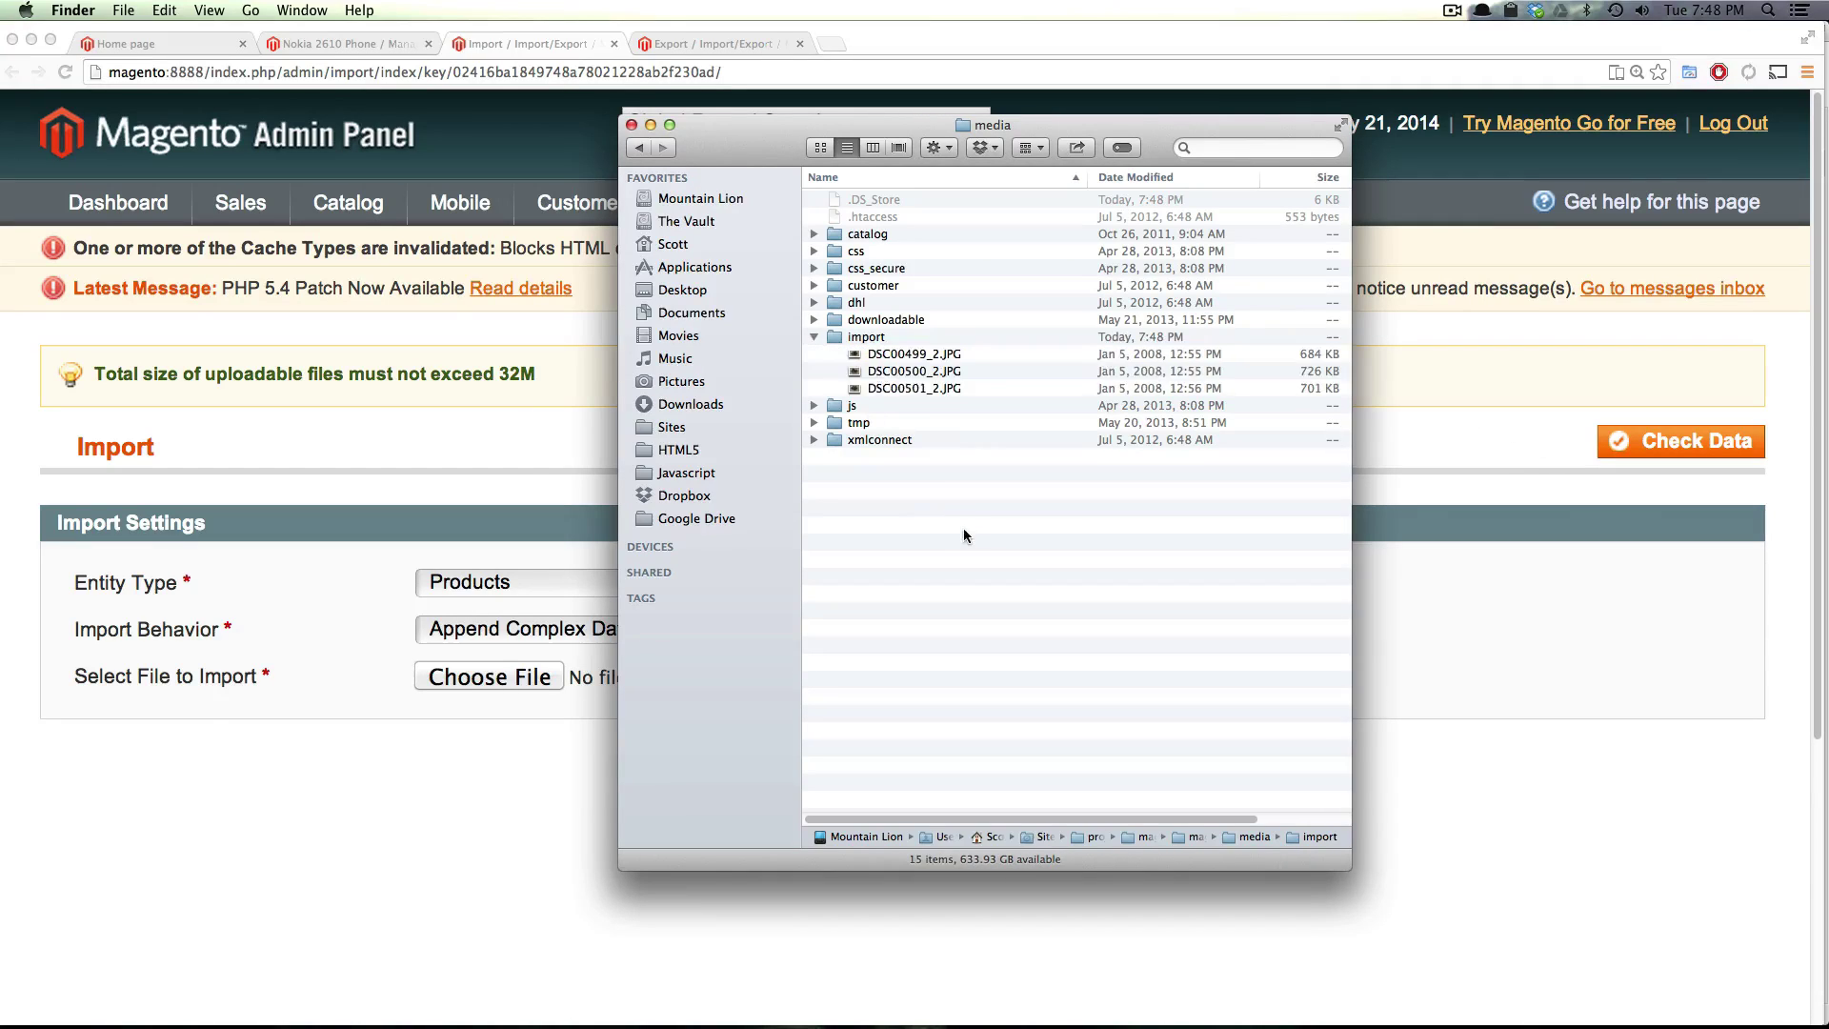
{"action": "left_click", "coordinate": [910, 390]}
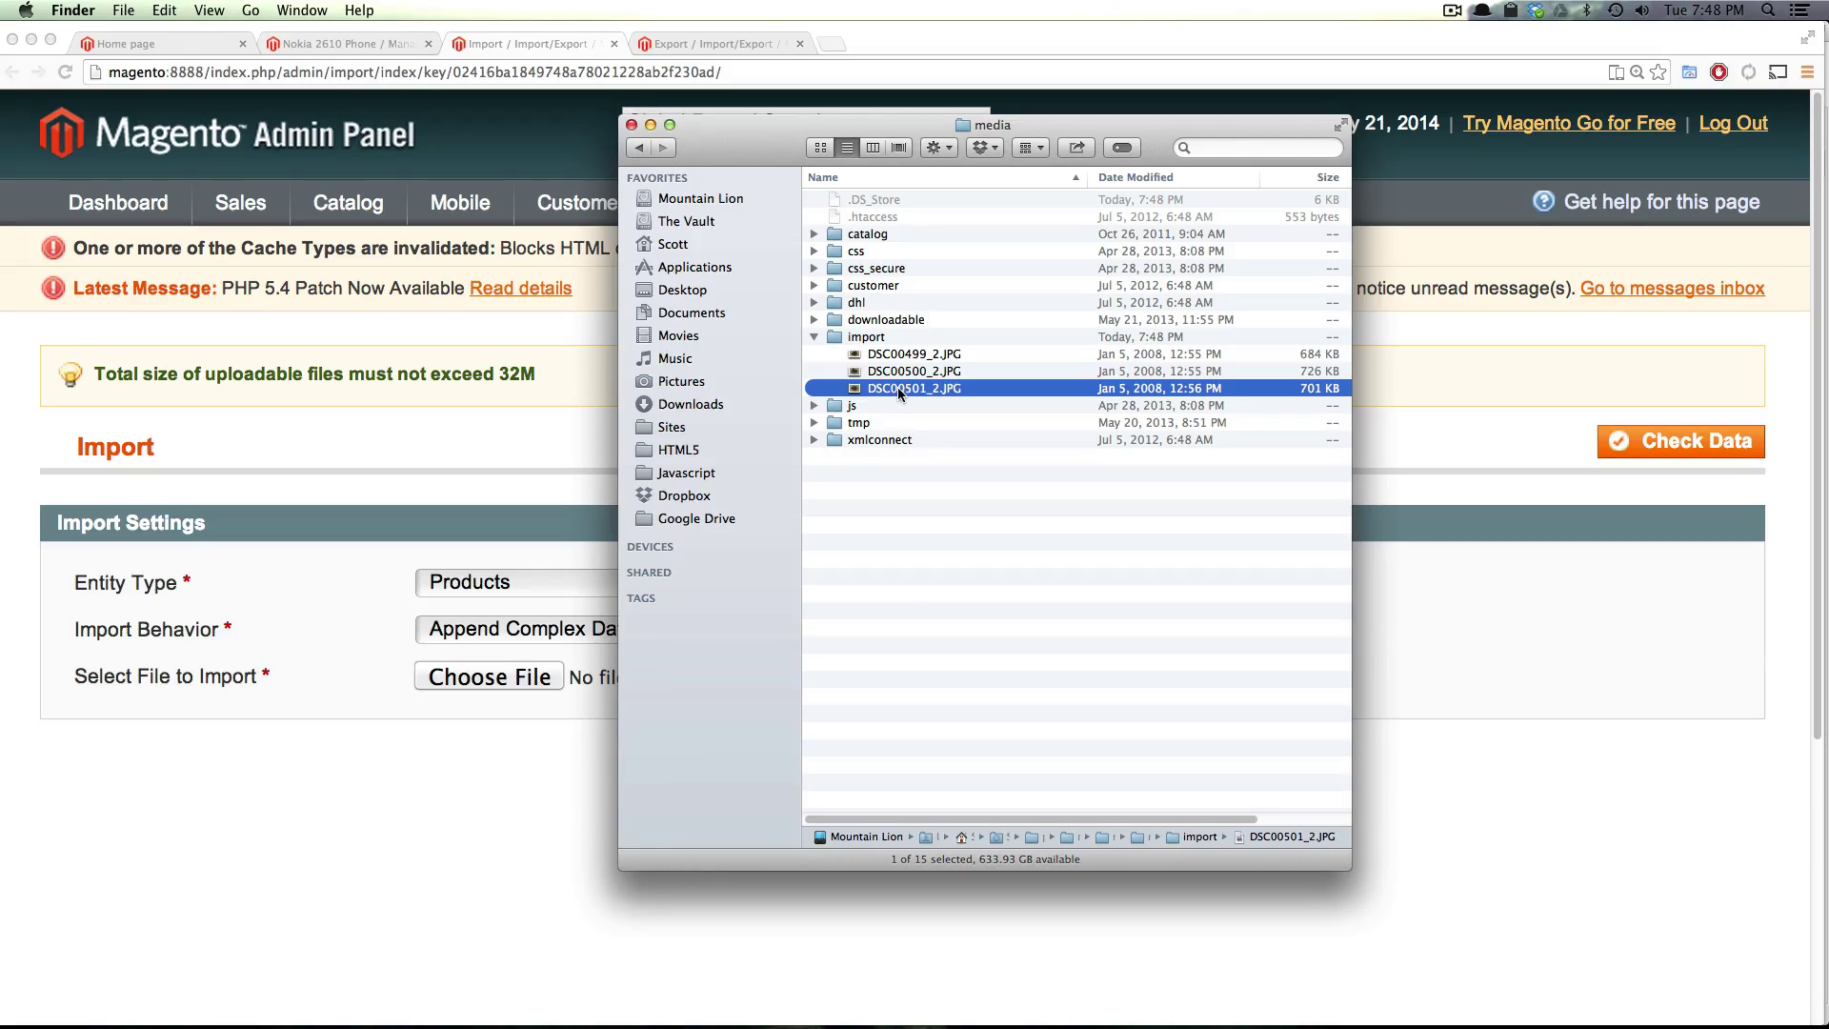
{"action": "left_click", "coordinate": [505, 440]}
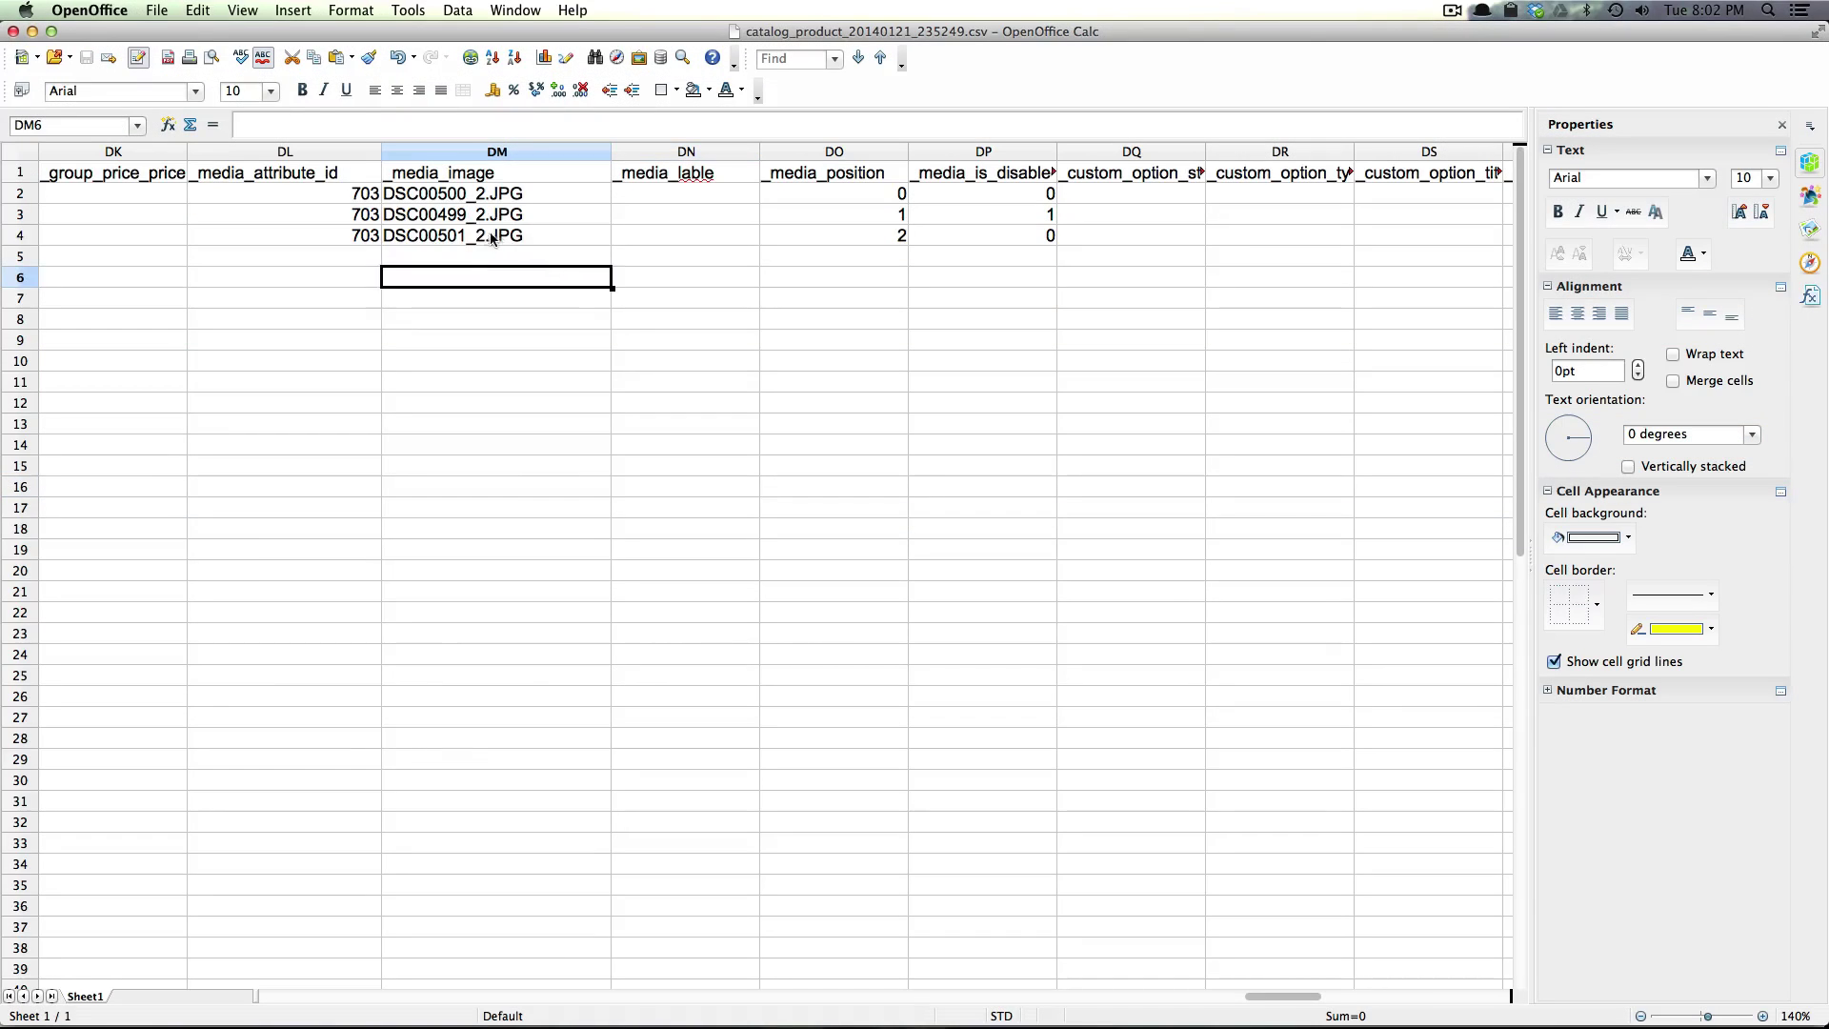
{"action": "left_click", "coordinate": [486, 237]}
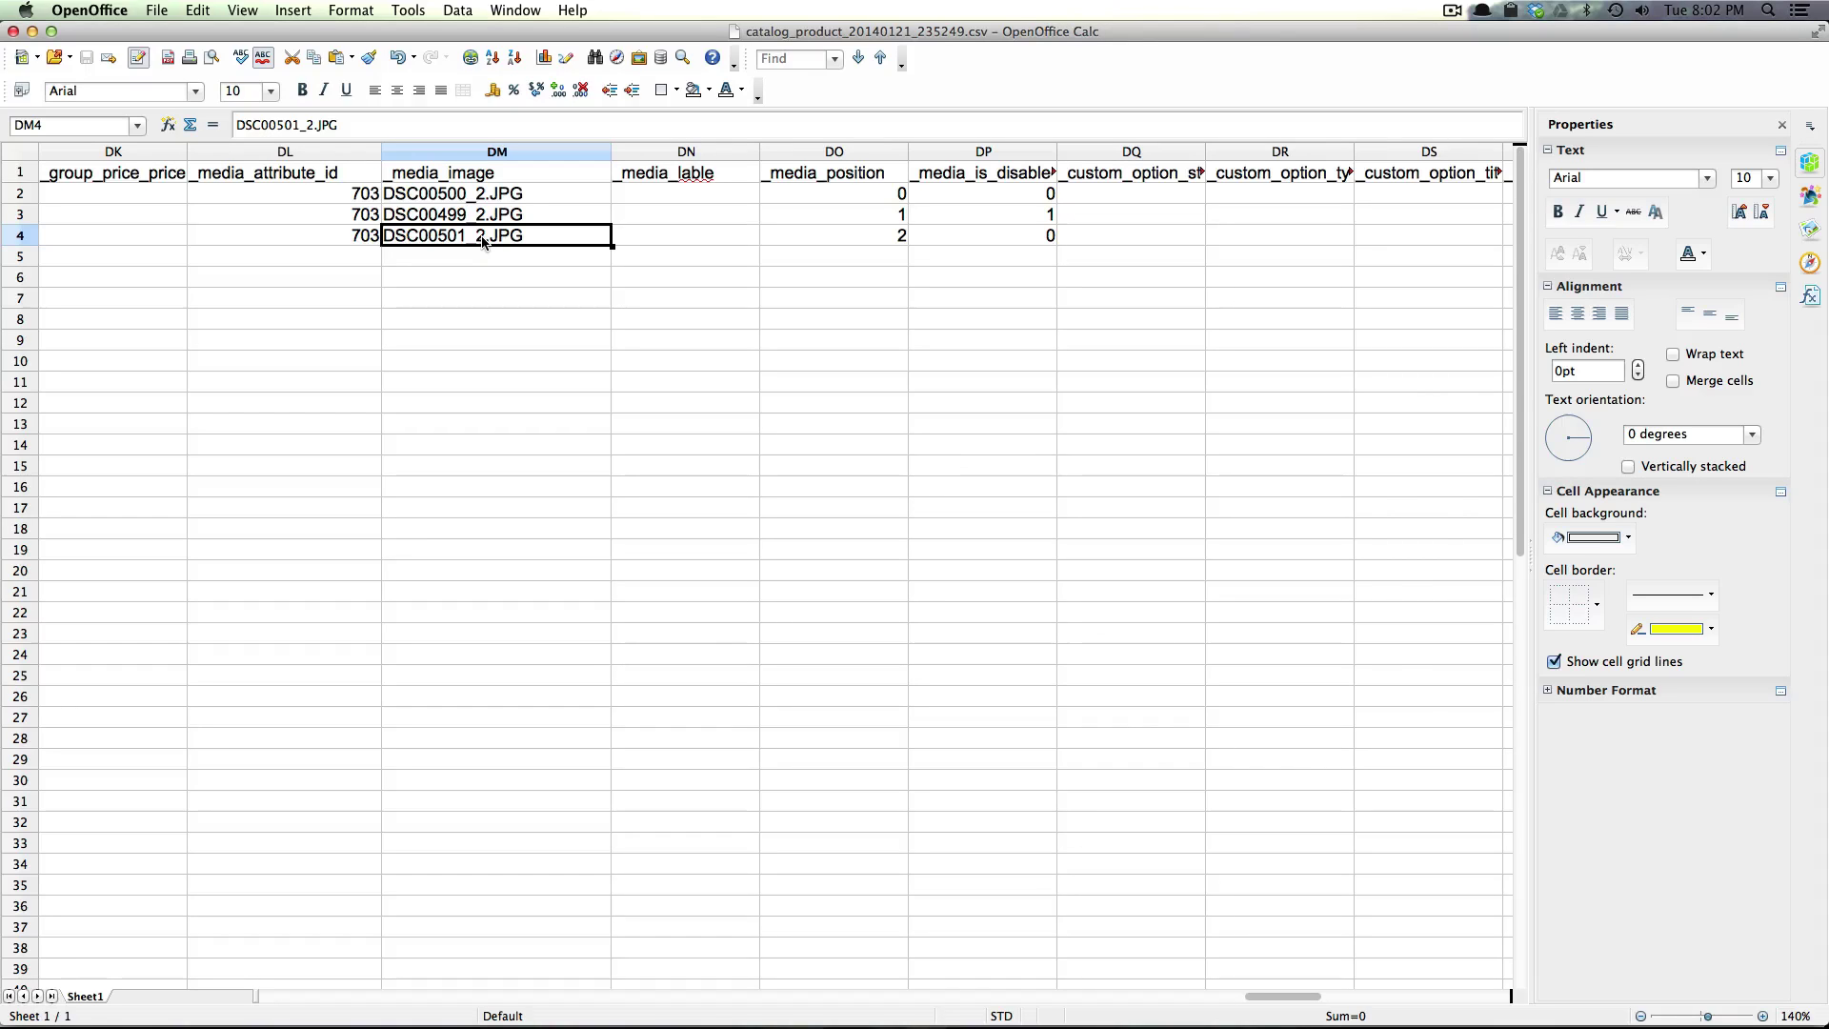
{"action": "key", "text": "Left"}
{"action": "key", "text": "Home"}
{"action": "key", "text": "Up"}
{"action": "key", "text": "Up"}
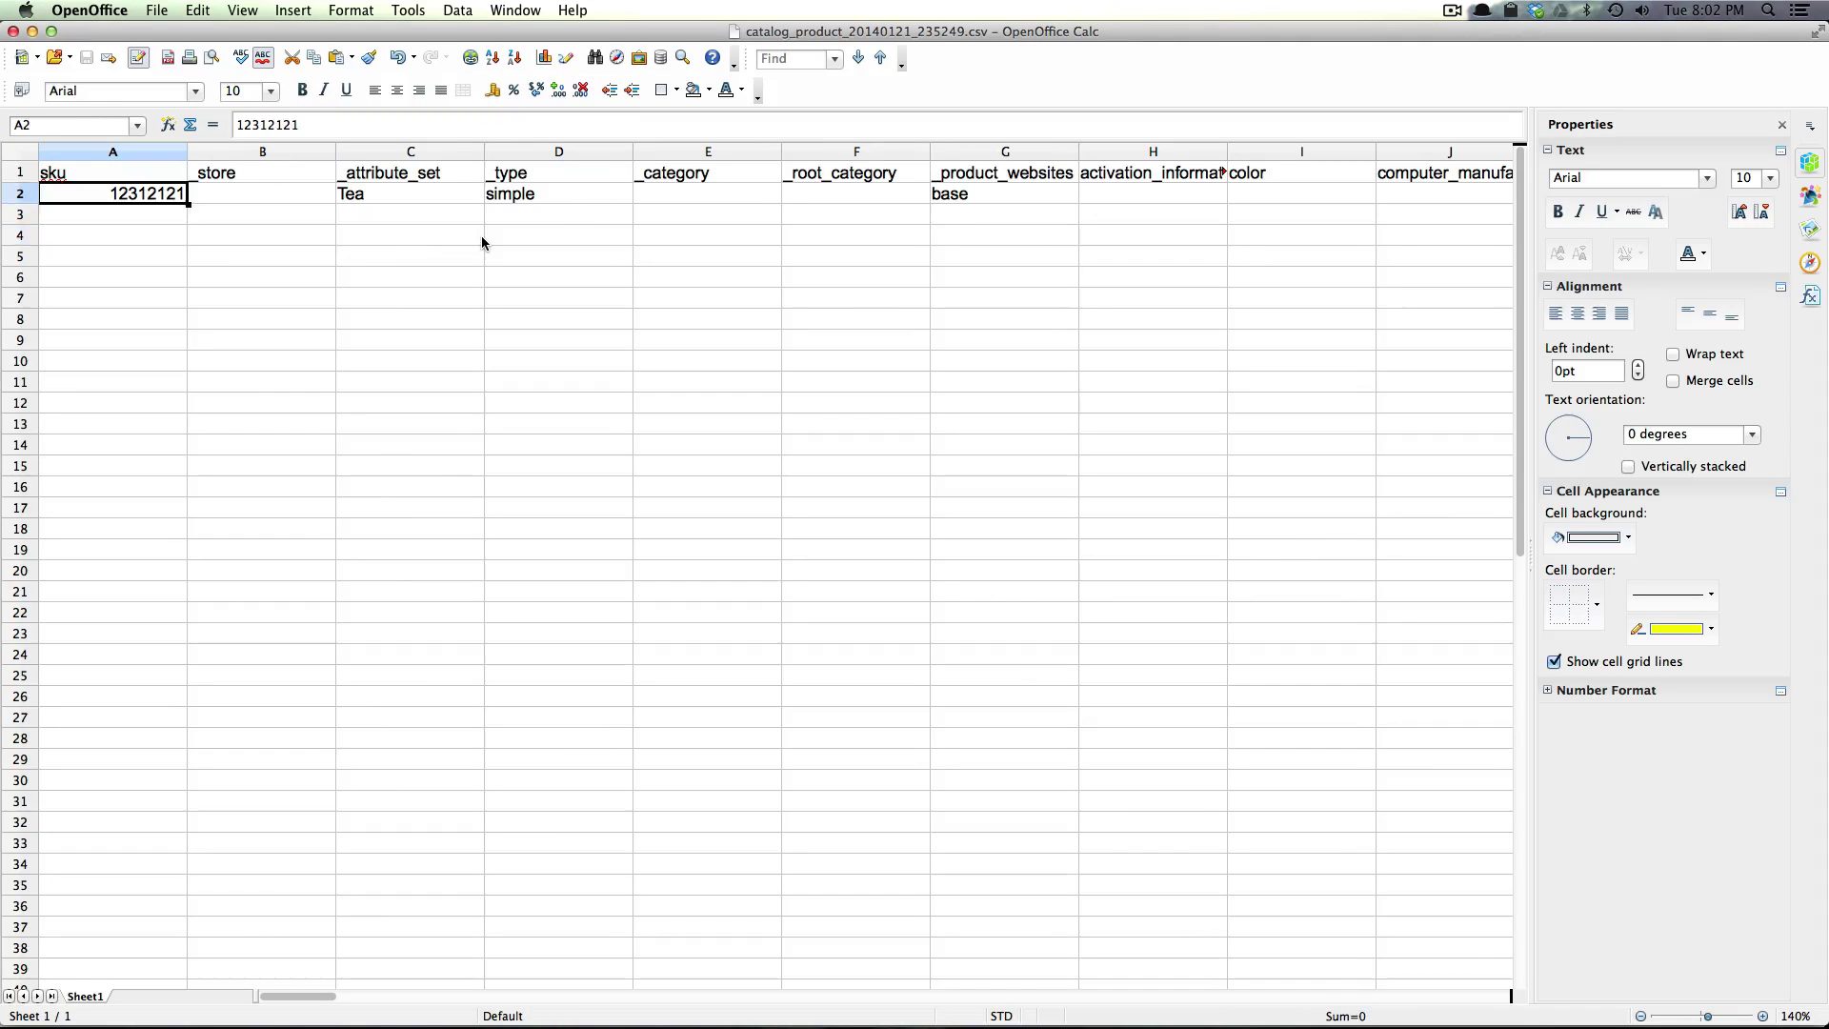
{"action": "key", "text": "ctrl+Right"}
{"action": "key", "text": "ctrl+Right"}
{"action": "key", "text": "ctrl+Right"}
{"action": "key", "text": "ctrl+Right"}
{"action": "key", "text": "ctrl+Right"}
{"action": "key", "text": "ctrl+Right"}
{"action": "key", "text": "ctrl+Right"}
{"action": "key", "text": "ctrl+Right"}
{"action": "key", "text": "ctrl+Right"}
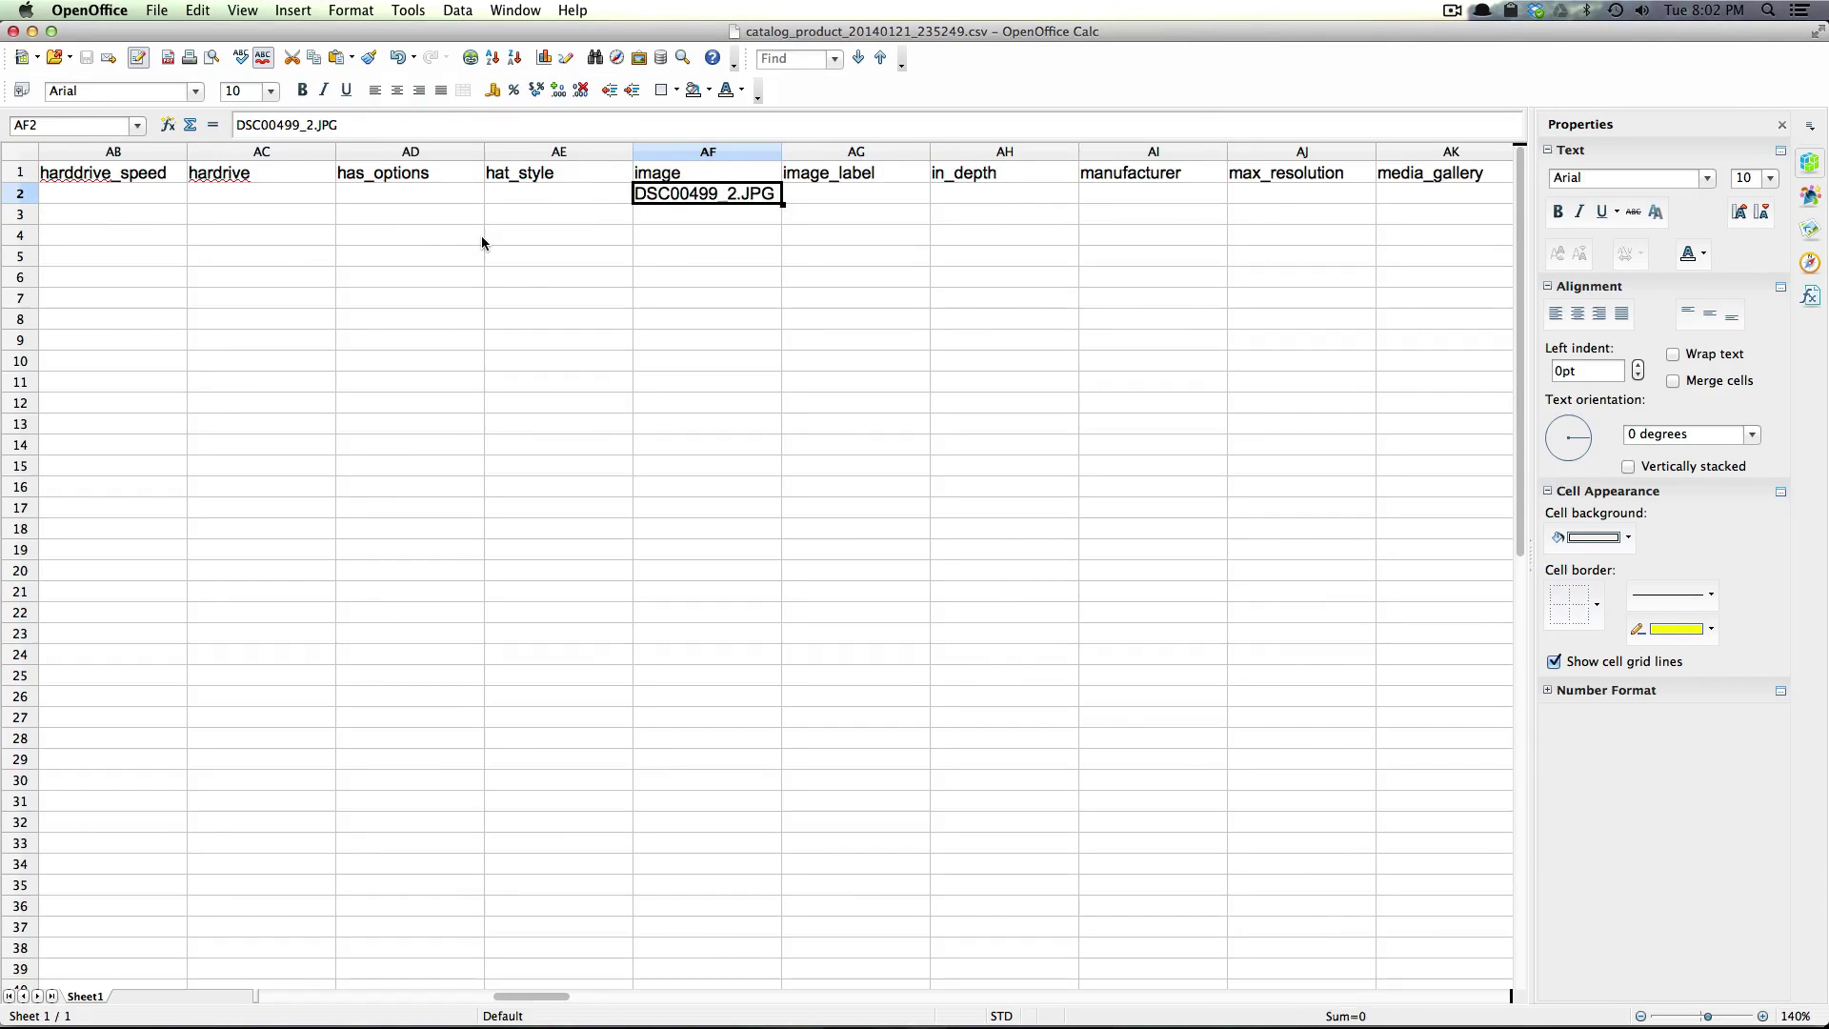
{"action": "key", "text": "ctrl+Right"}
{"action": "key", "text": "ctrl+Right"}
{"action": "key", "text": "ctrl+Right"}
{"action": "key", "text": "ctrl+Right"}
{"action": "key", "text": "ctrl+Right"}
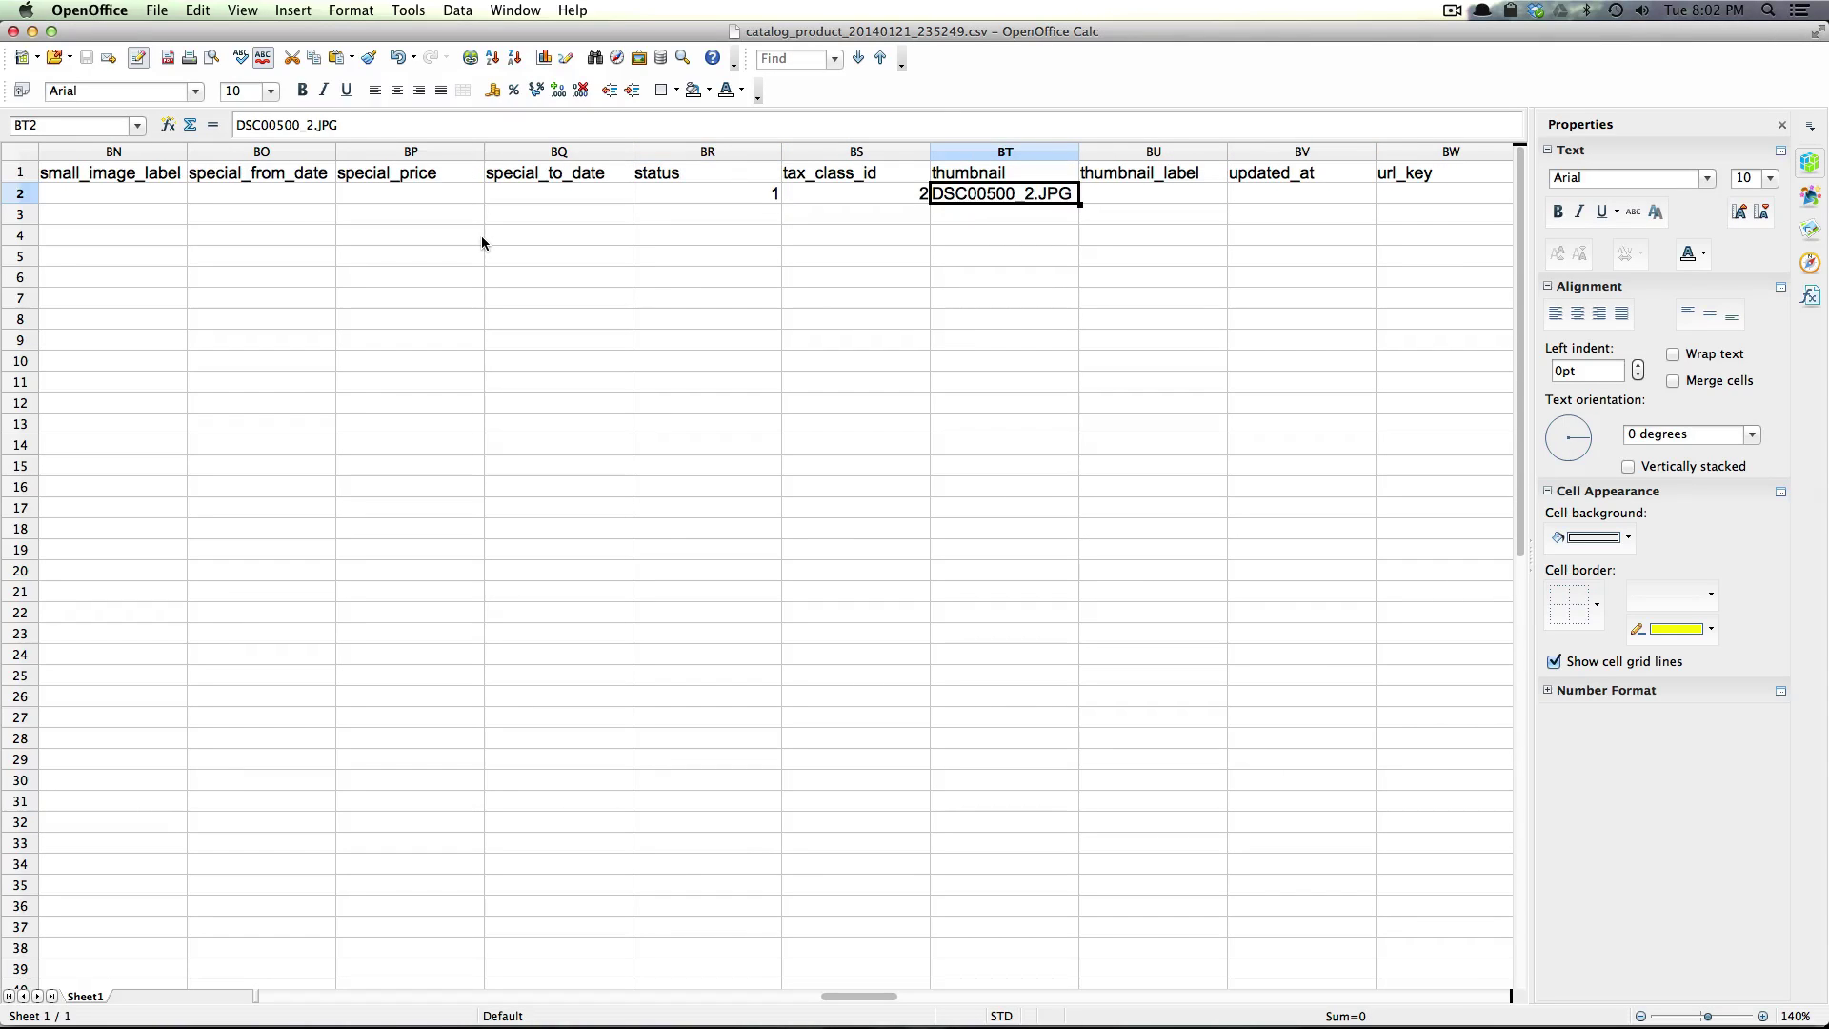
{"action": "key", "text": "ctrl+Right"}
{"action": "key", "text": "ctrl+Right"}
{"action": "key", "text": "ctrl+Right"}
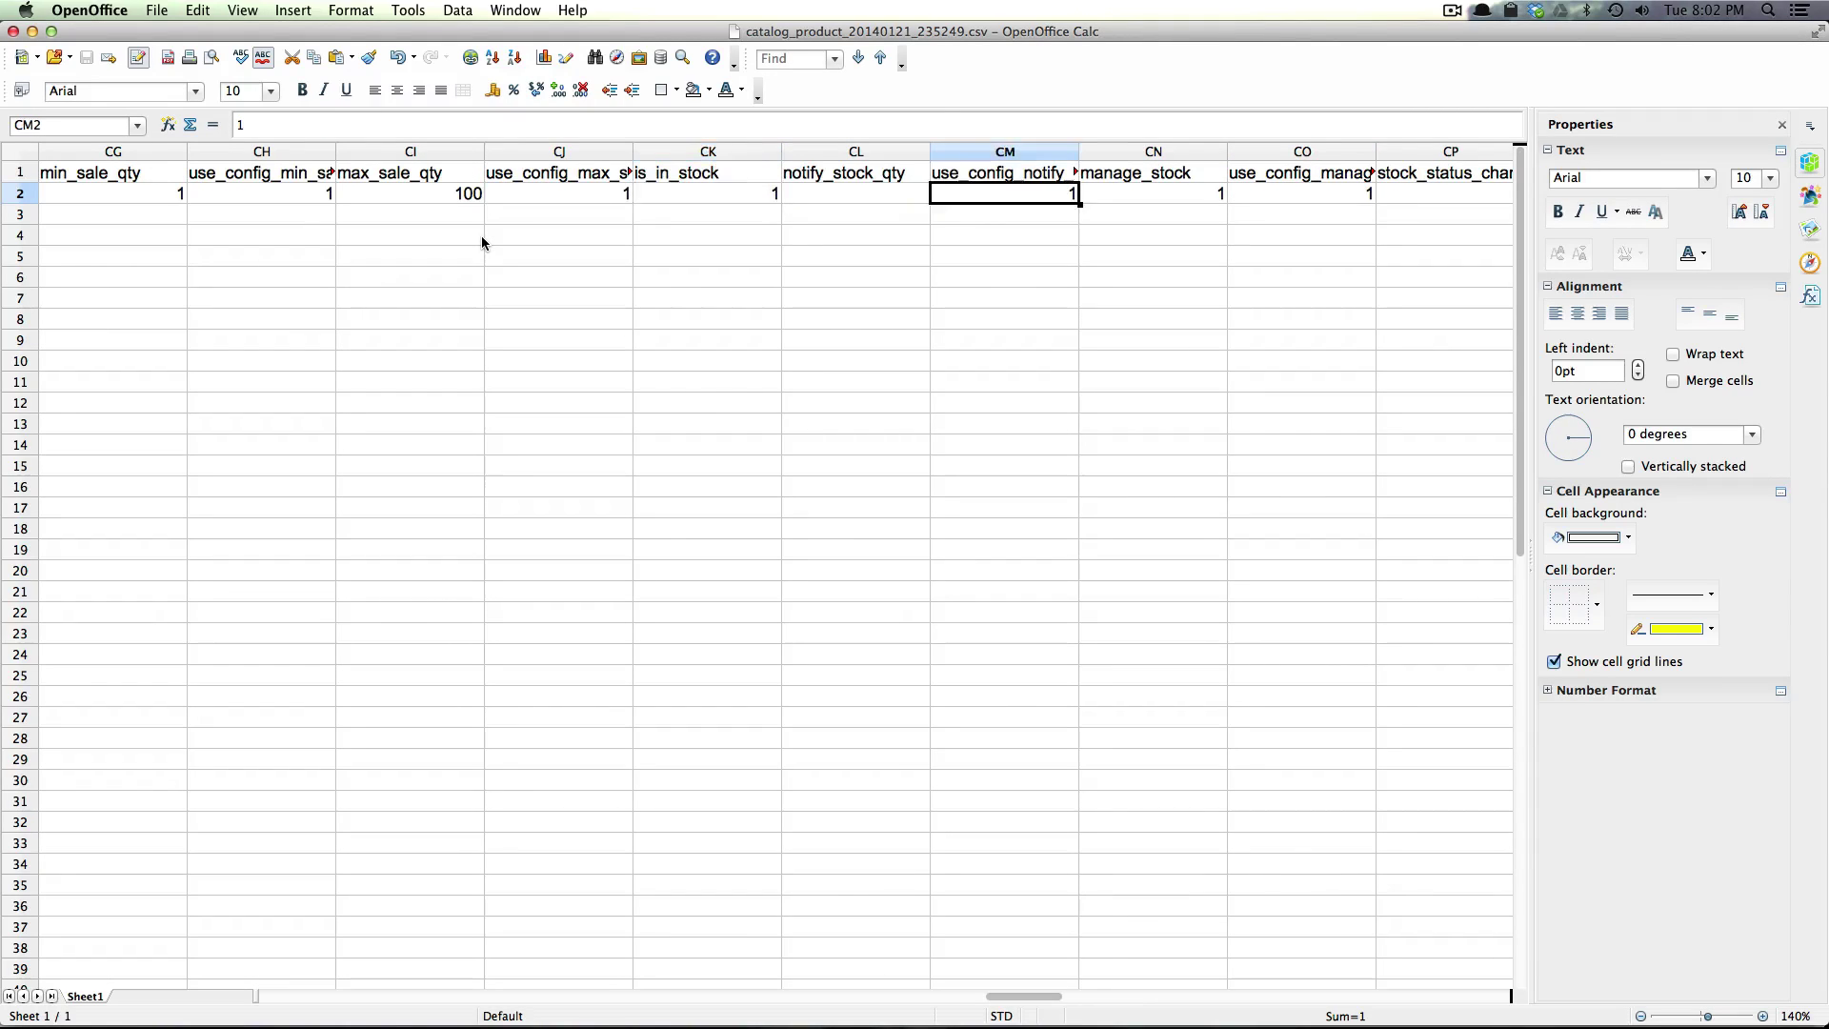
{"action": "key", "text": "ctrl+Right"}
{"action": "key", "text": "Left"}
{"action": "key", "text": "Left"}
{"action": "key", "text": "Left"}
{"action": "key", "text": "Left"}
{"action": "key", "text": "Left"}
{"action": "key", "text": "Right"}
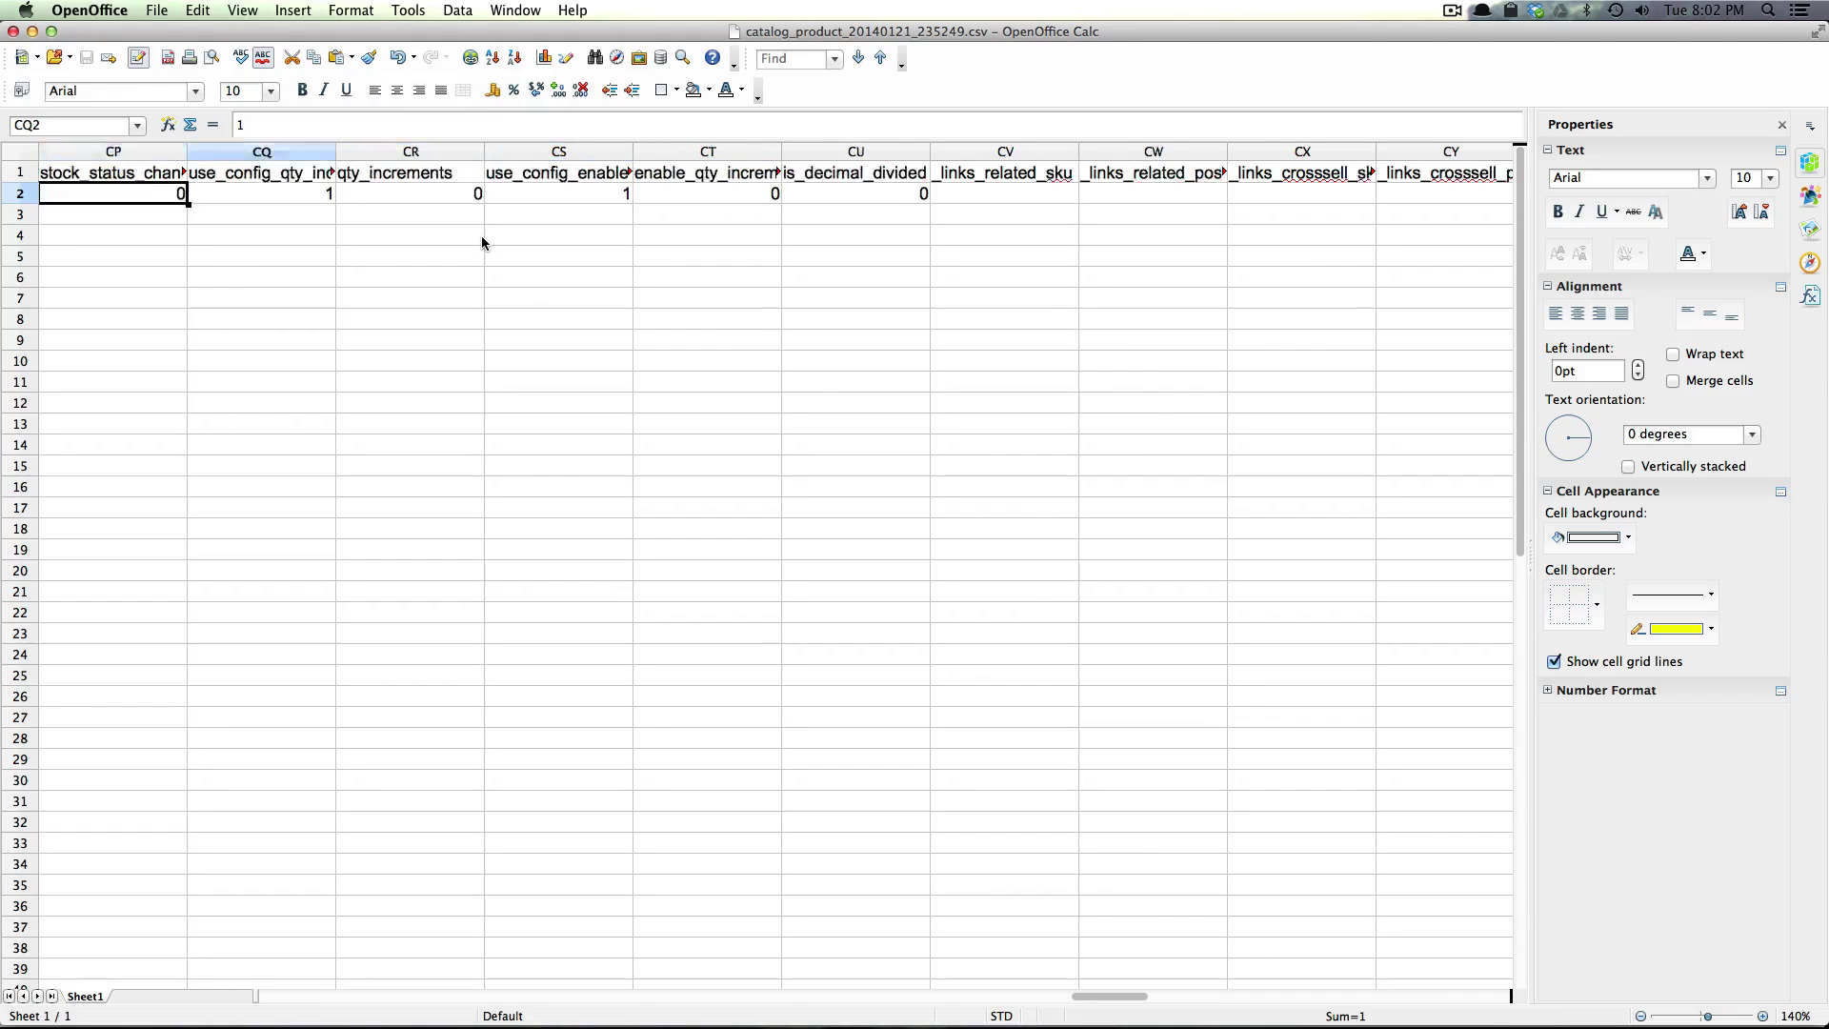
{"action": "key", "text": "Left"}
{"action": "key", "text": "Left"}
{"action": "key", "text": "Left"}
{"action": "key", "text": "Left"}
{"action": "key", "text": "Left"}
{"action": "key", "text": "Left"}
{"action": "key", "text": "Left"}
{"action": "key", "text": "Left"}
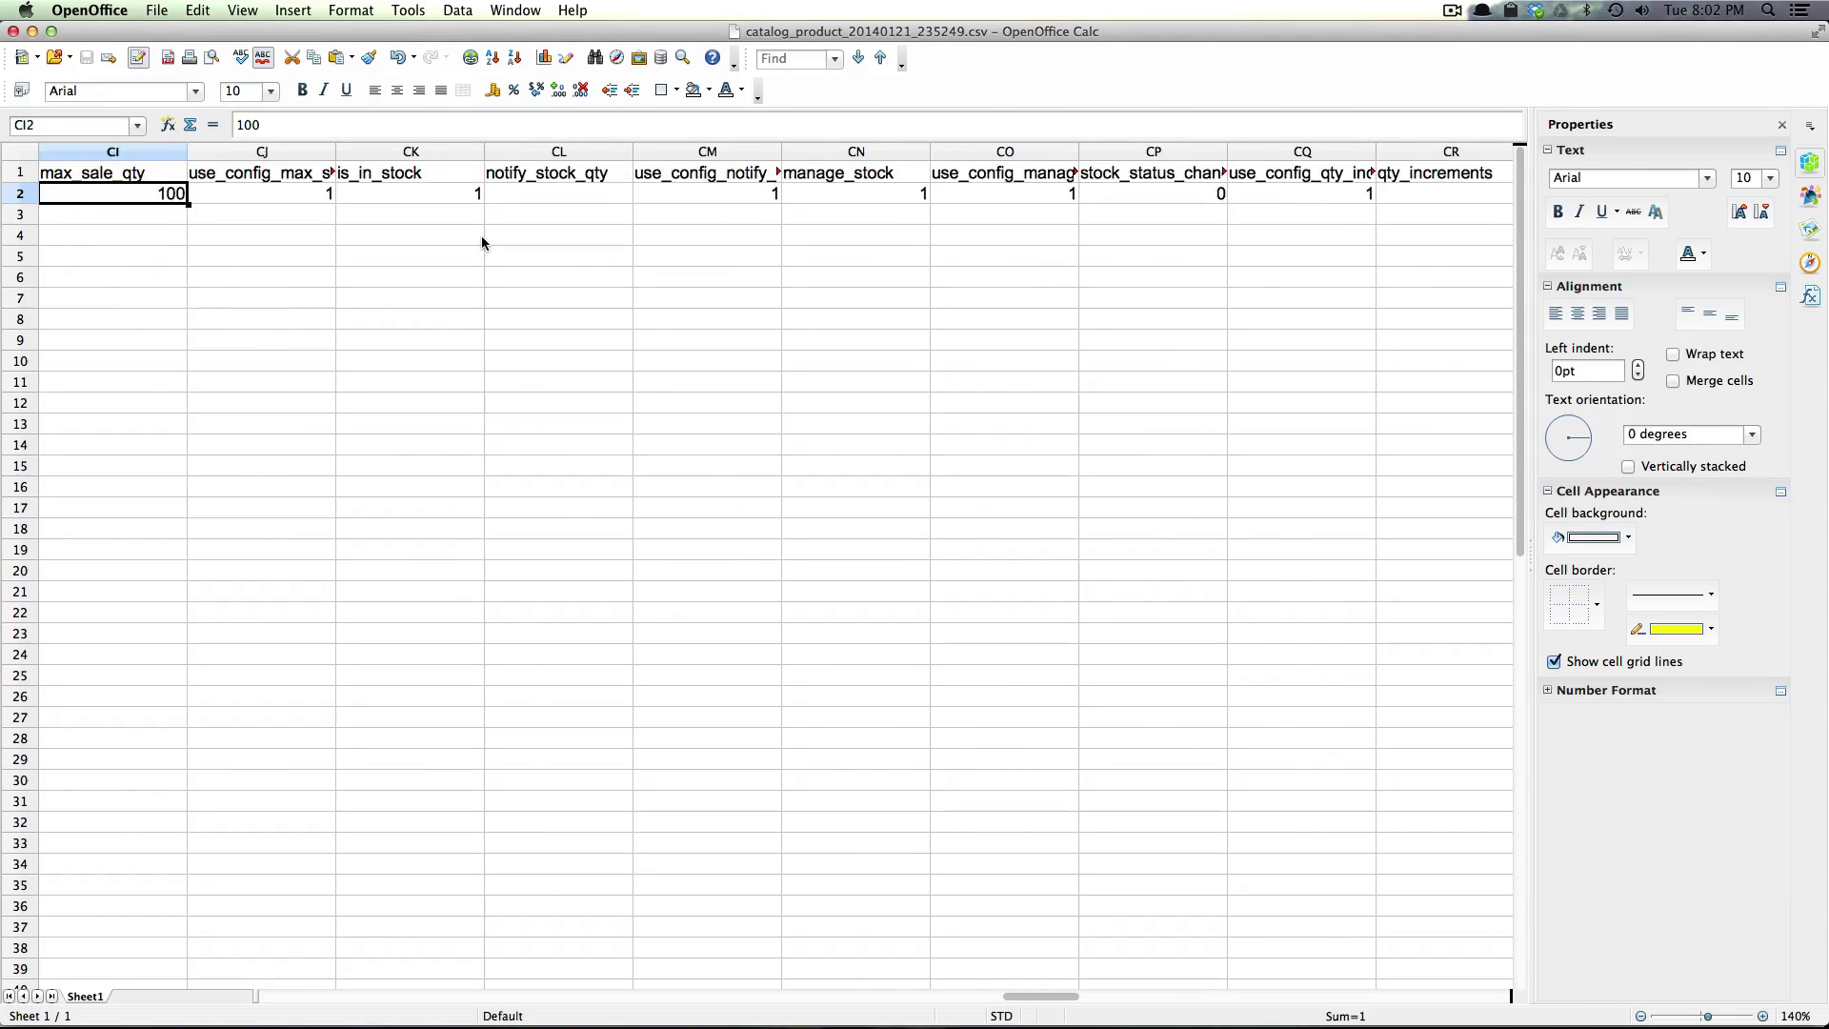
{"action": "key", "text": "Left"}
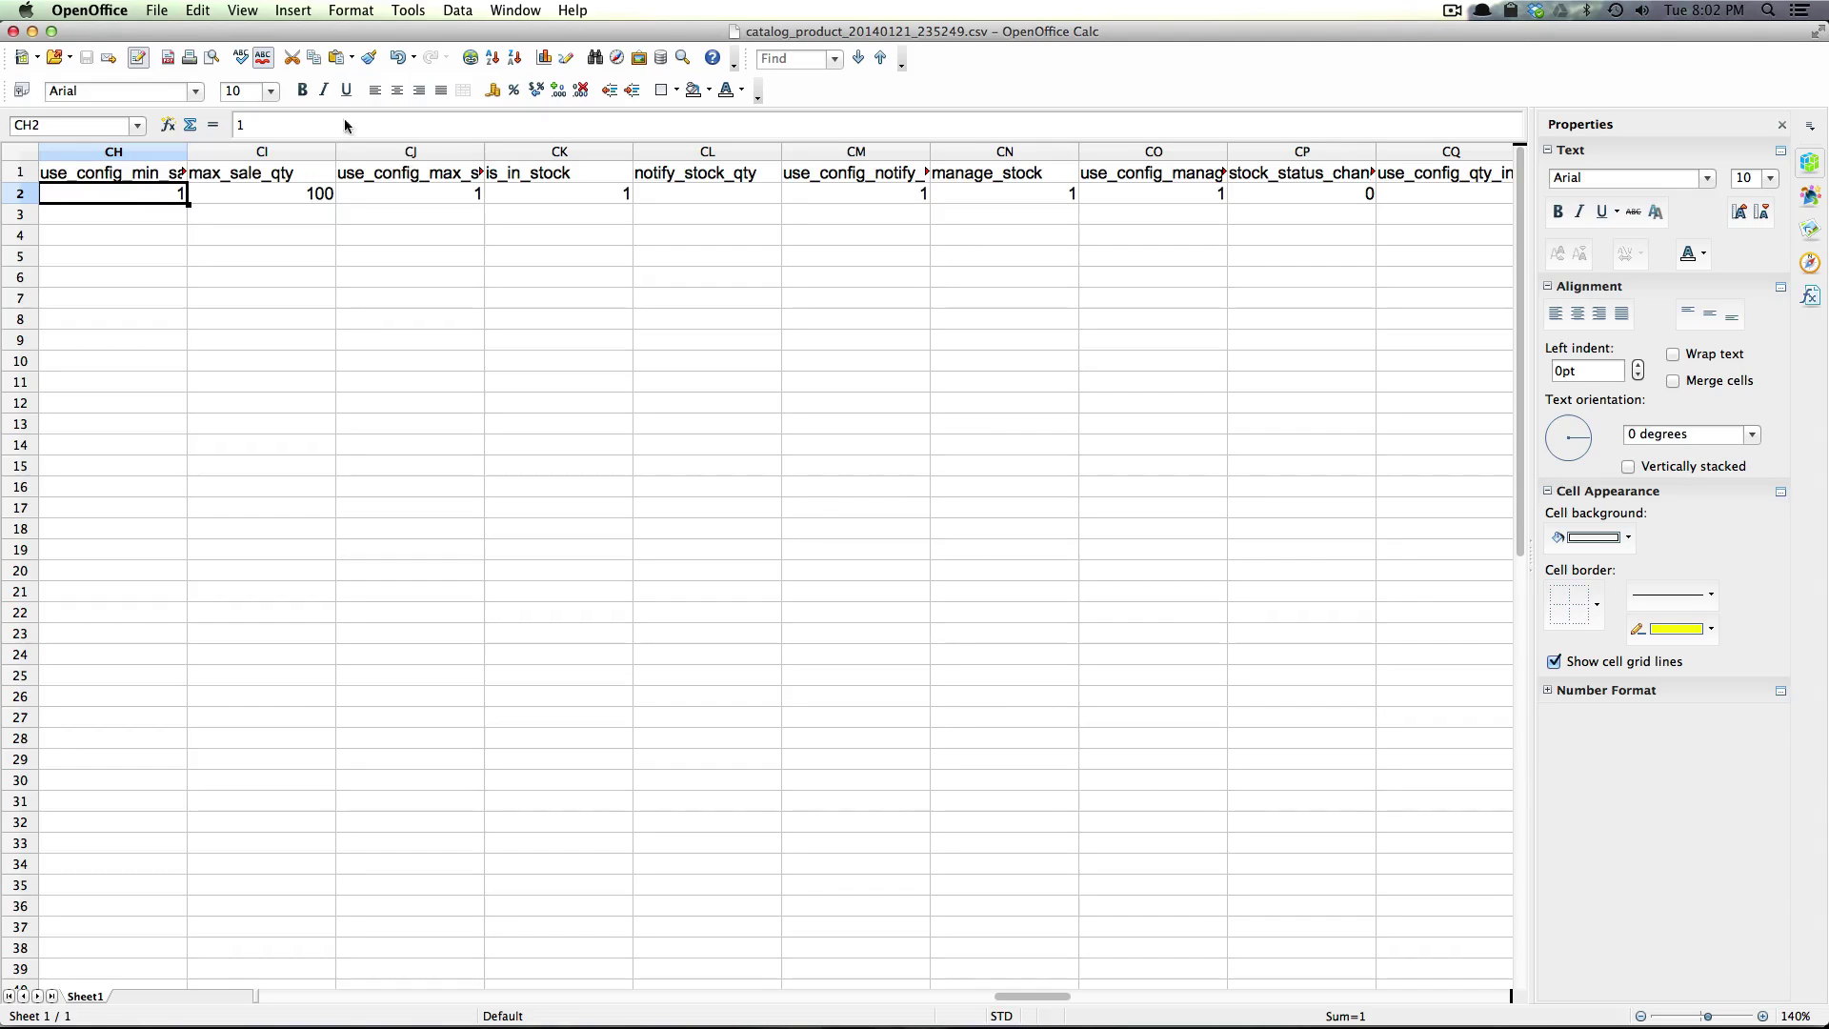
Overwrite catalog_product_20140121_235249.csv as Text CSV with UTF-8 encoding and comma delimiters
{"action": "left_click", "coordinate": [150, 9]}
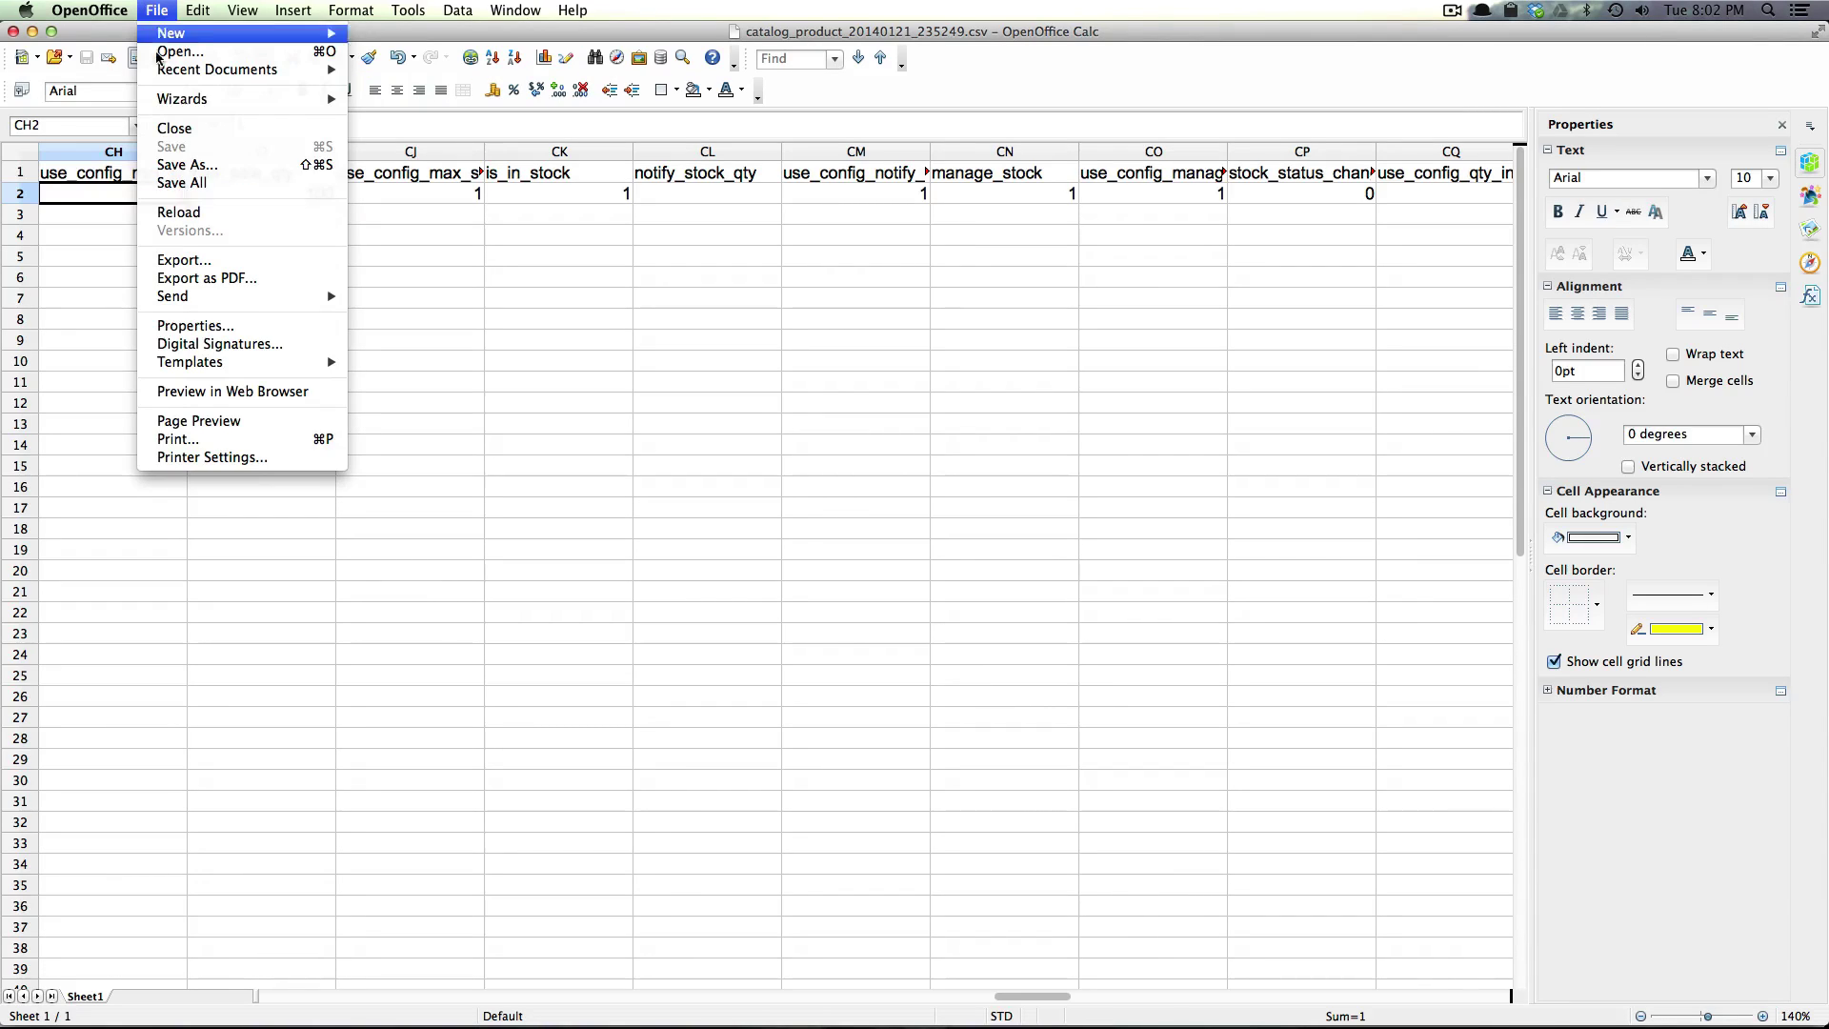
{"action": "left_click", "coordinate": [289, 170]}
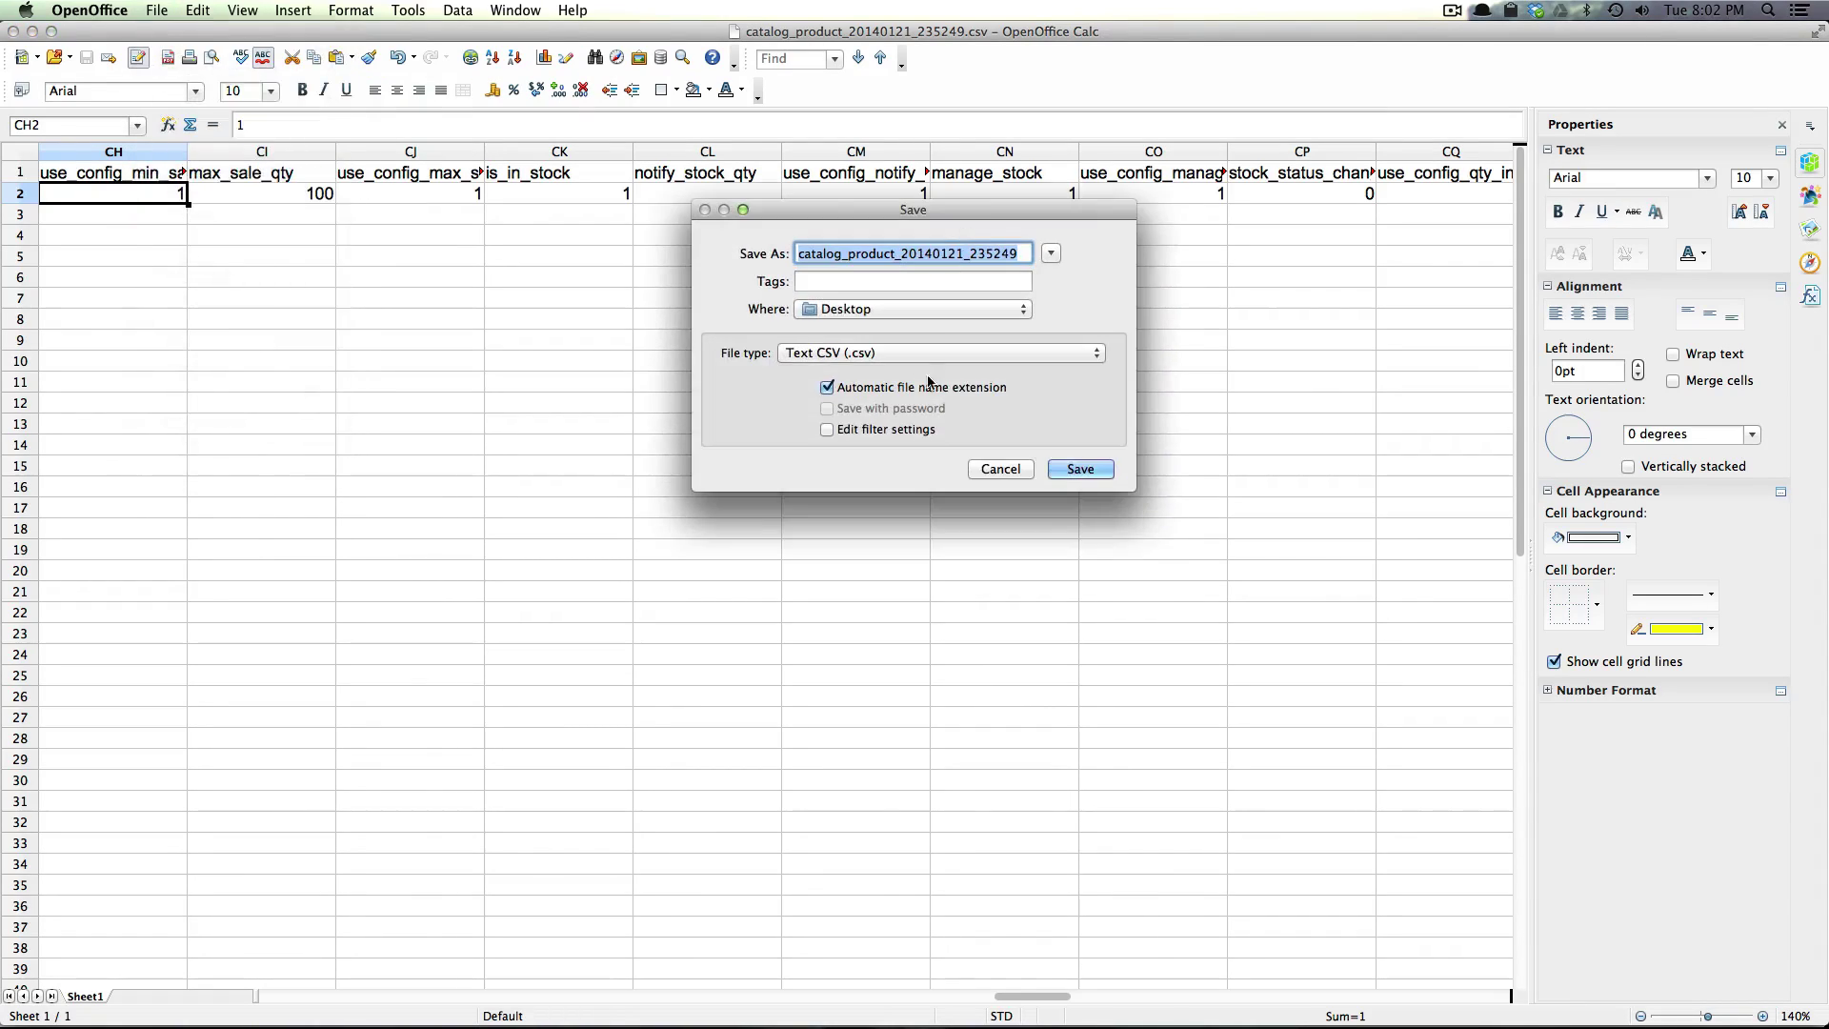
{"action": "left_click", "coordinate": [911, 431]}
{"action": "left_click", "coordinate": [1076, 471]}
{"action": "left_click", "coordinate": [1051, 338]}
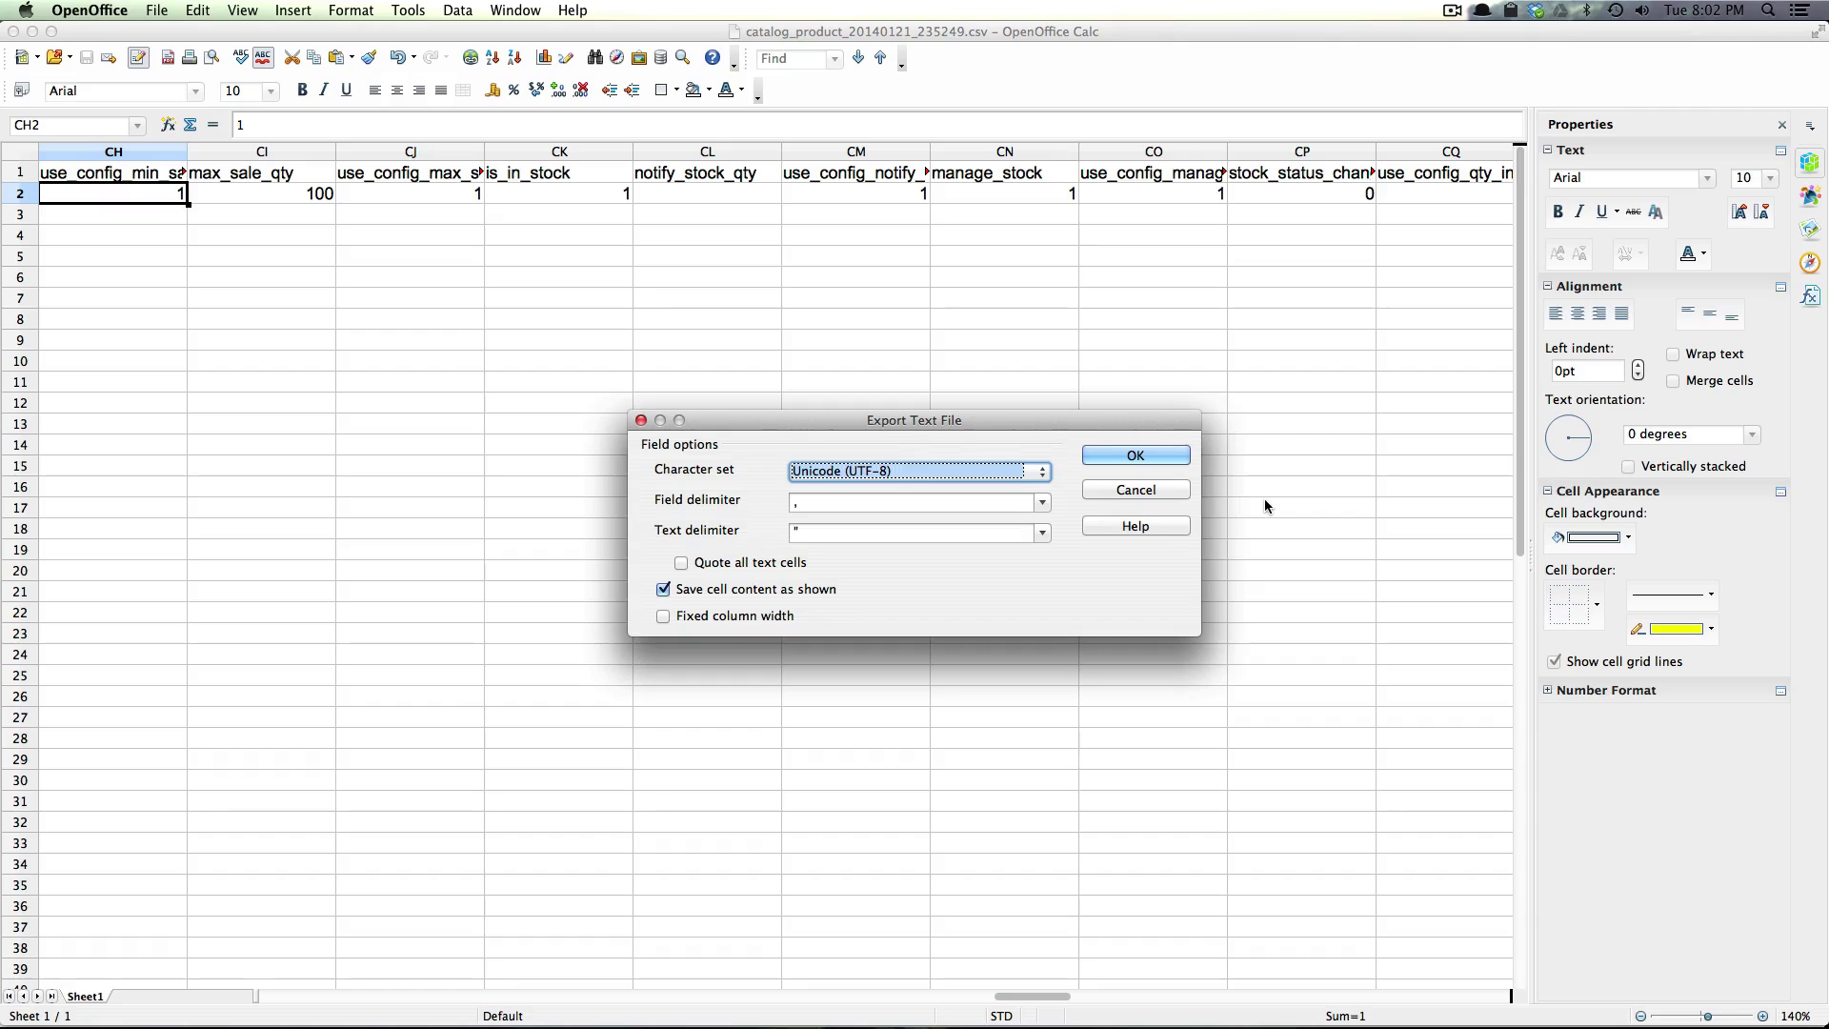
{"action": "left_click", "coordinate": [1155, 458]}
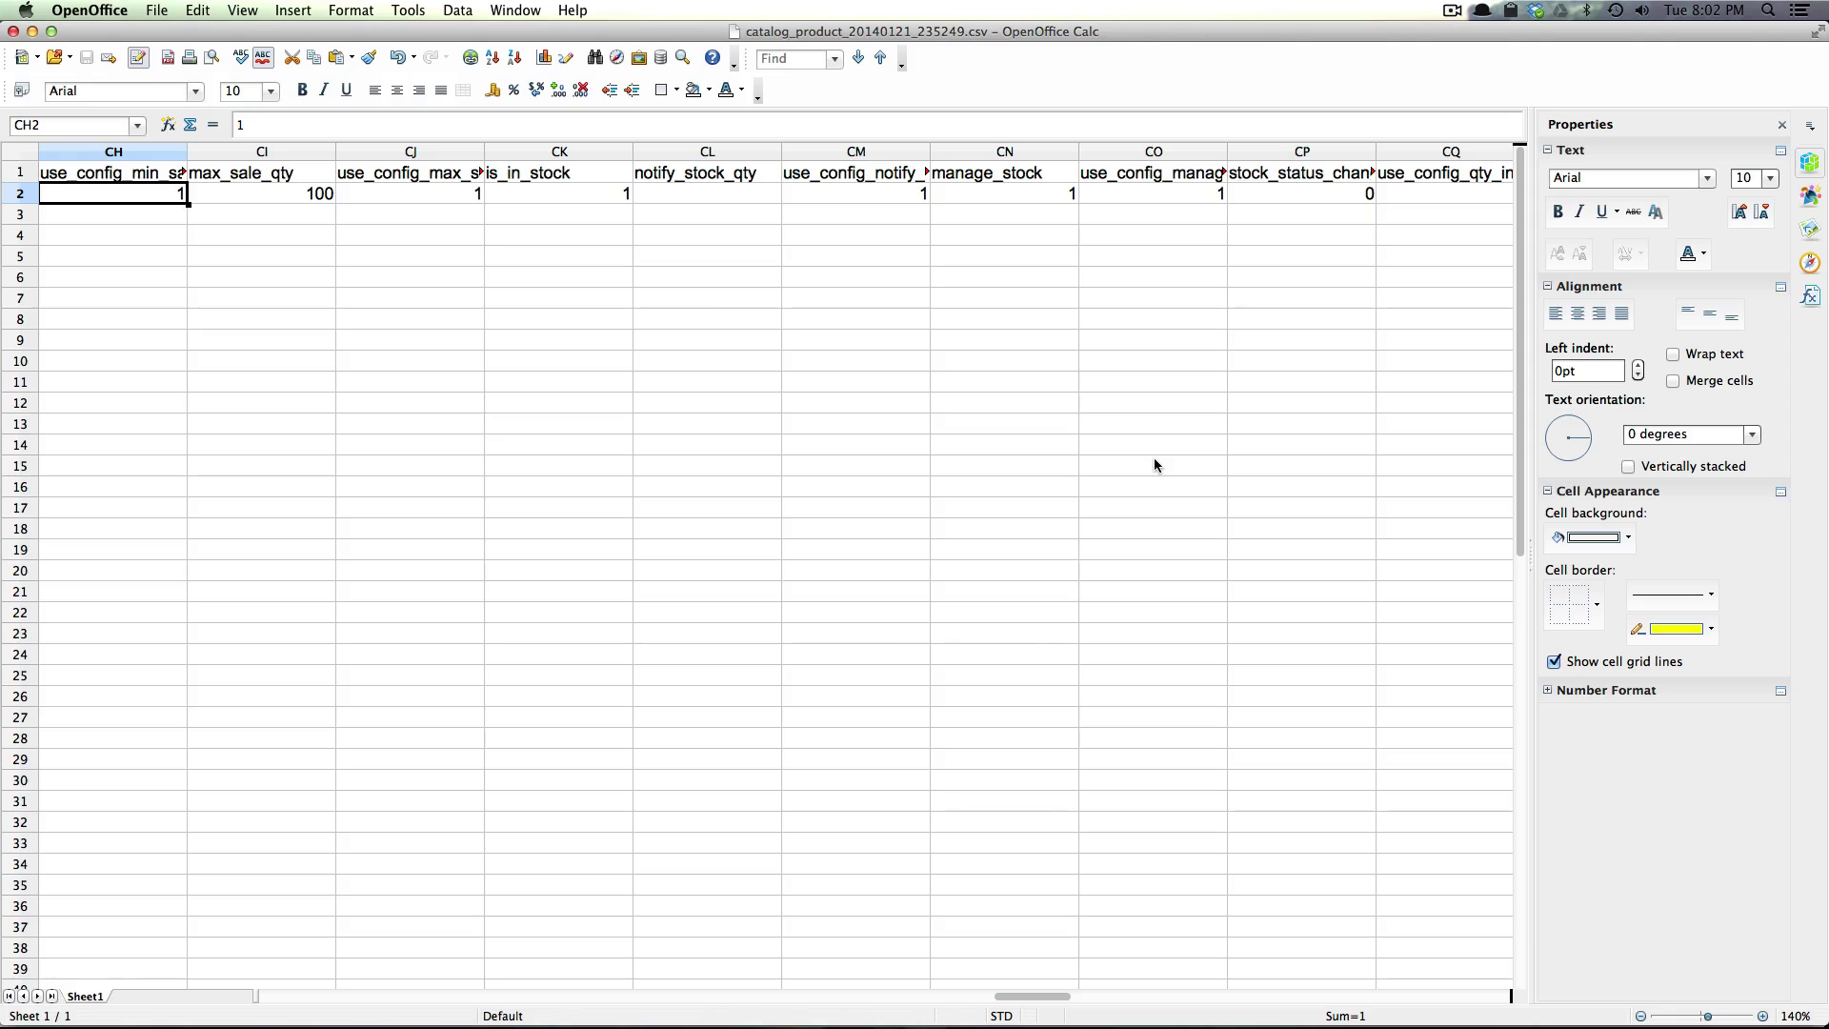
Set the import to Products with Append Complex Data and choose the catalog_product CSV
{"action": "key", "text": "super+Tab"}
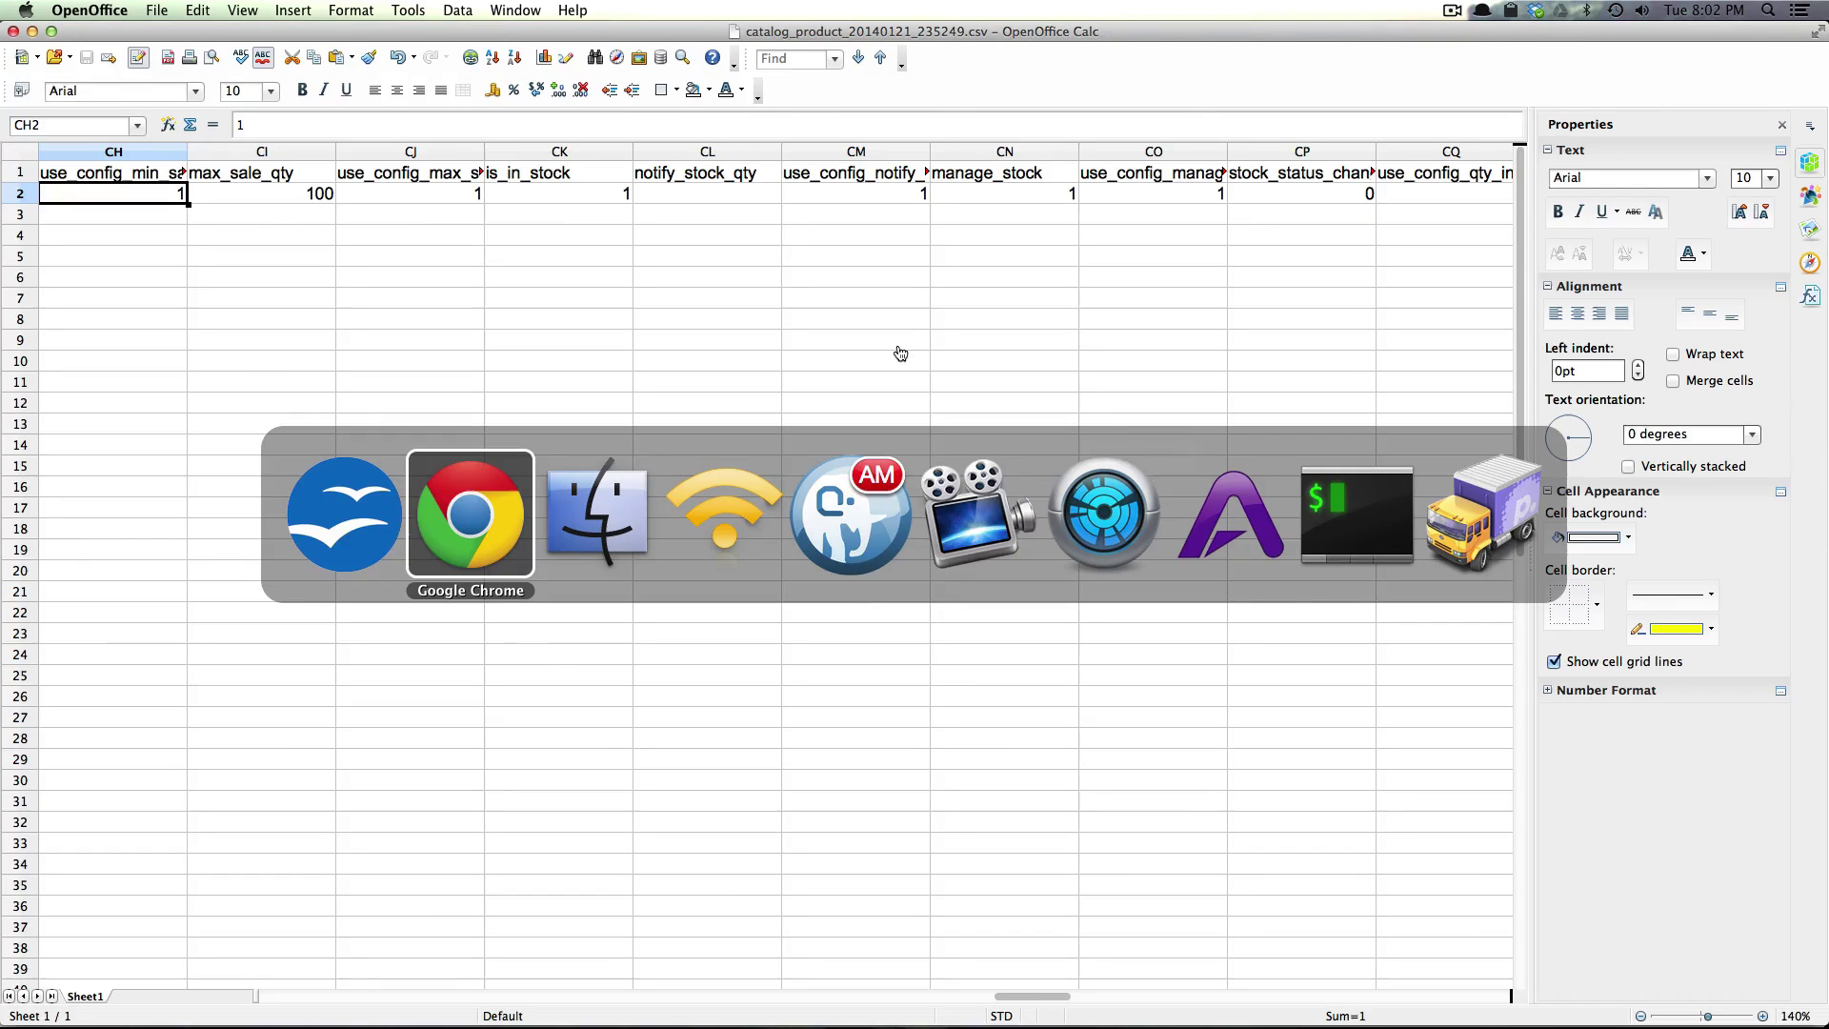
{"action": "scroll", "coordinate": [551, 543], "scroll_direction": "down", "scroll_amount": 5}
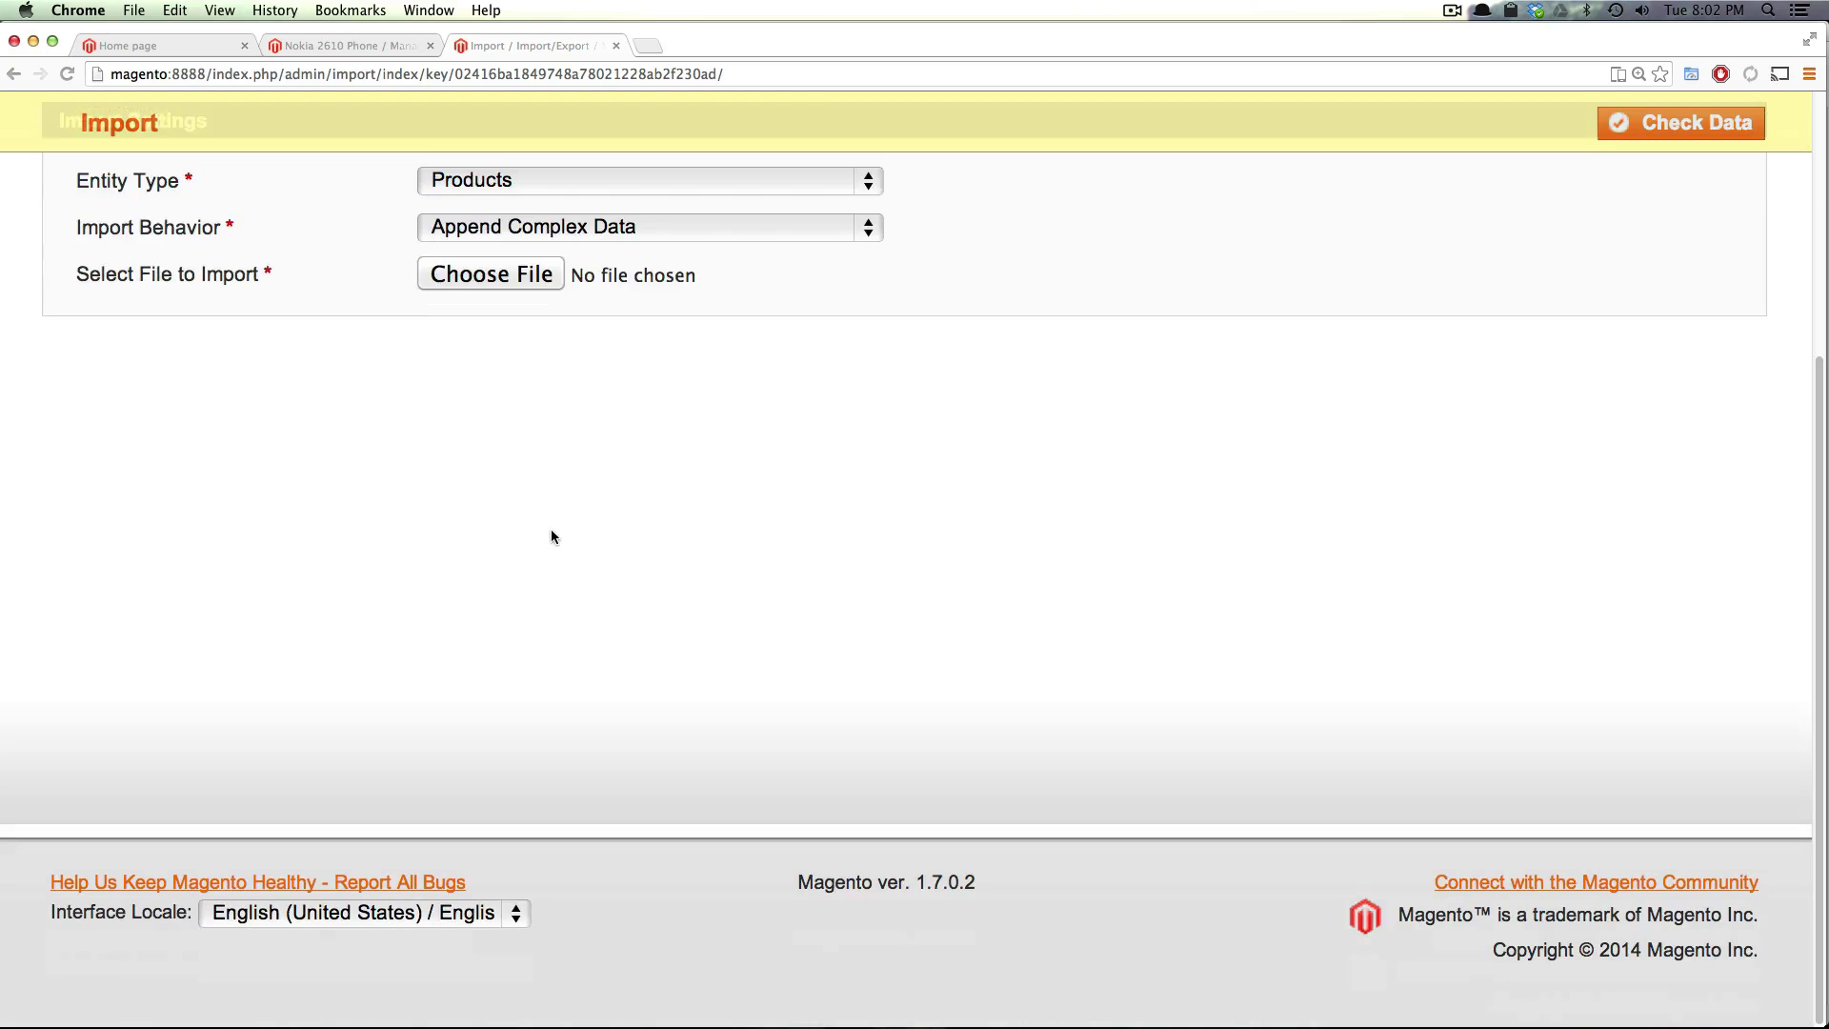
{"action": "scroll", "coordinate": [480, 479], "scroll_direction": "up", "scroll_amount": 5}
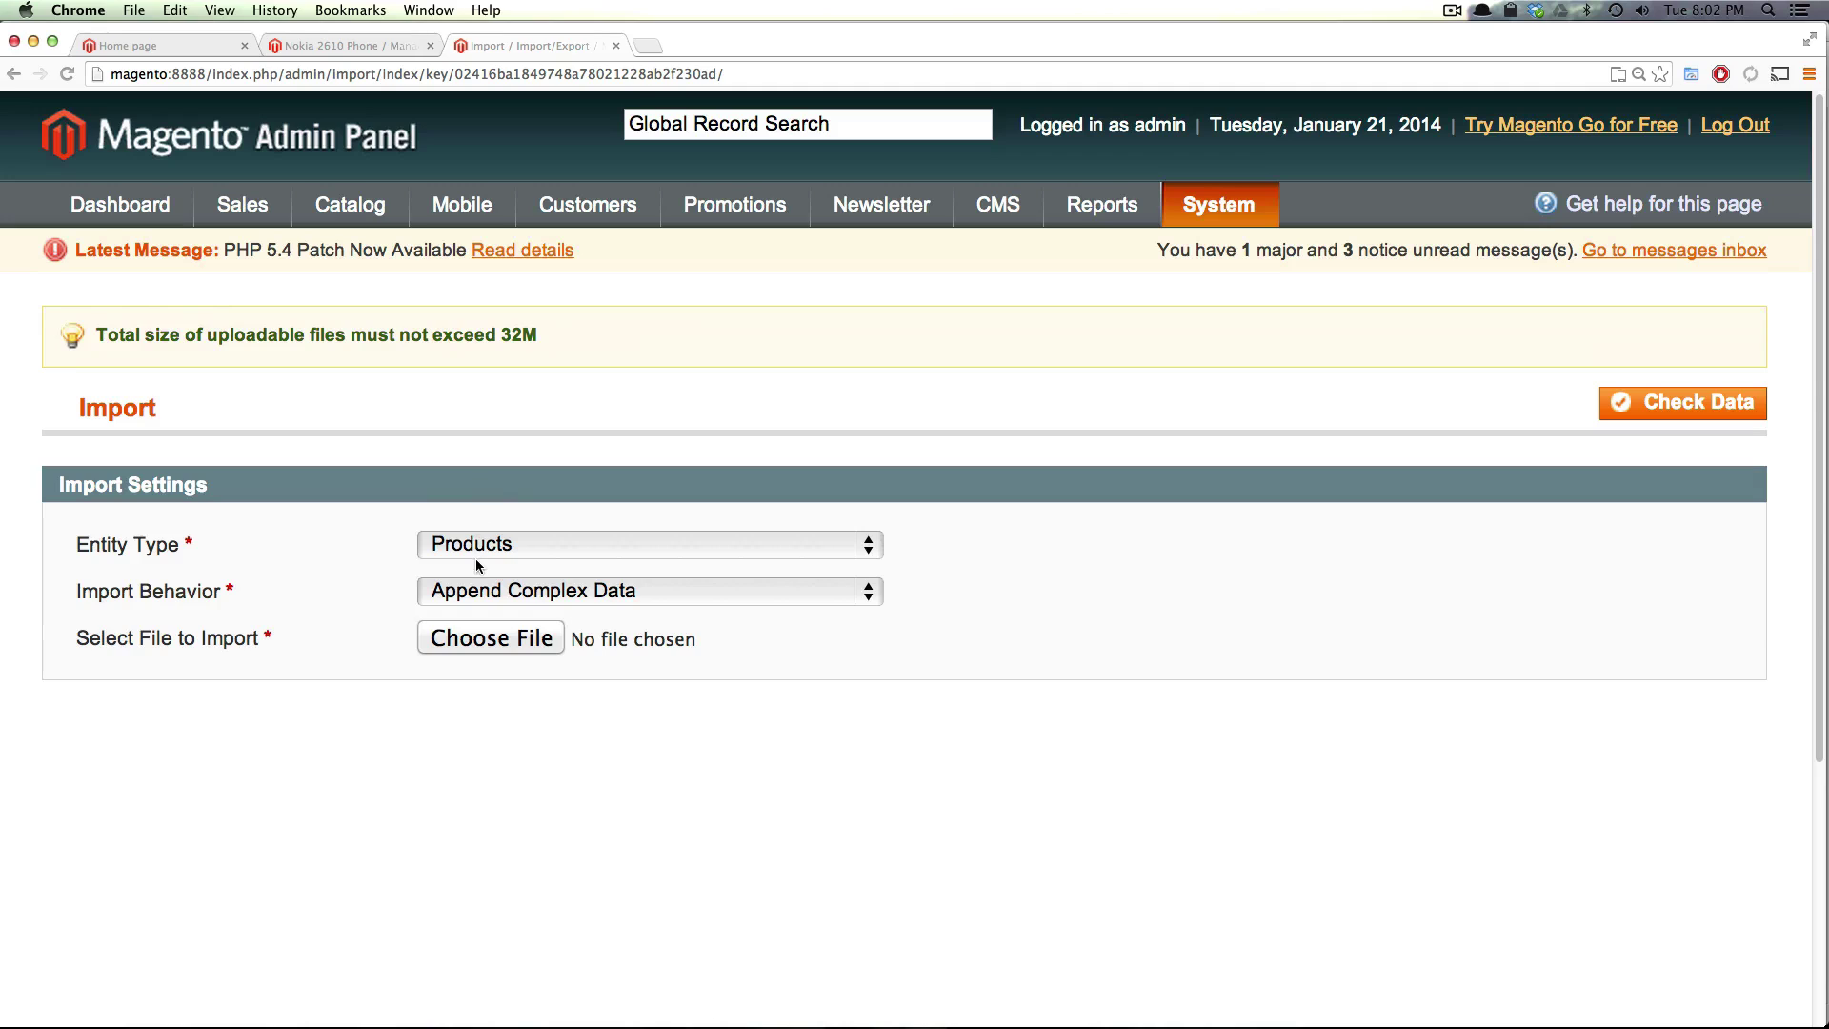
{"action": "left_click", "coordinate": [488, 549]}
{"action": "left_click", "coordinate": [488, 550]}
{"action": "left_click", "coordinate": [490, 592]}
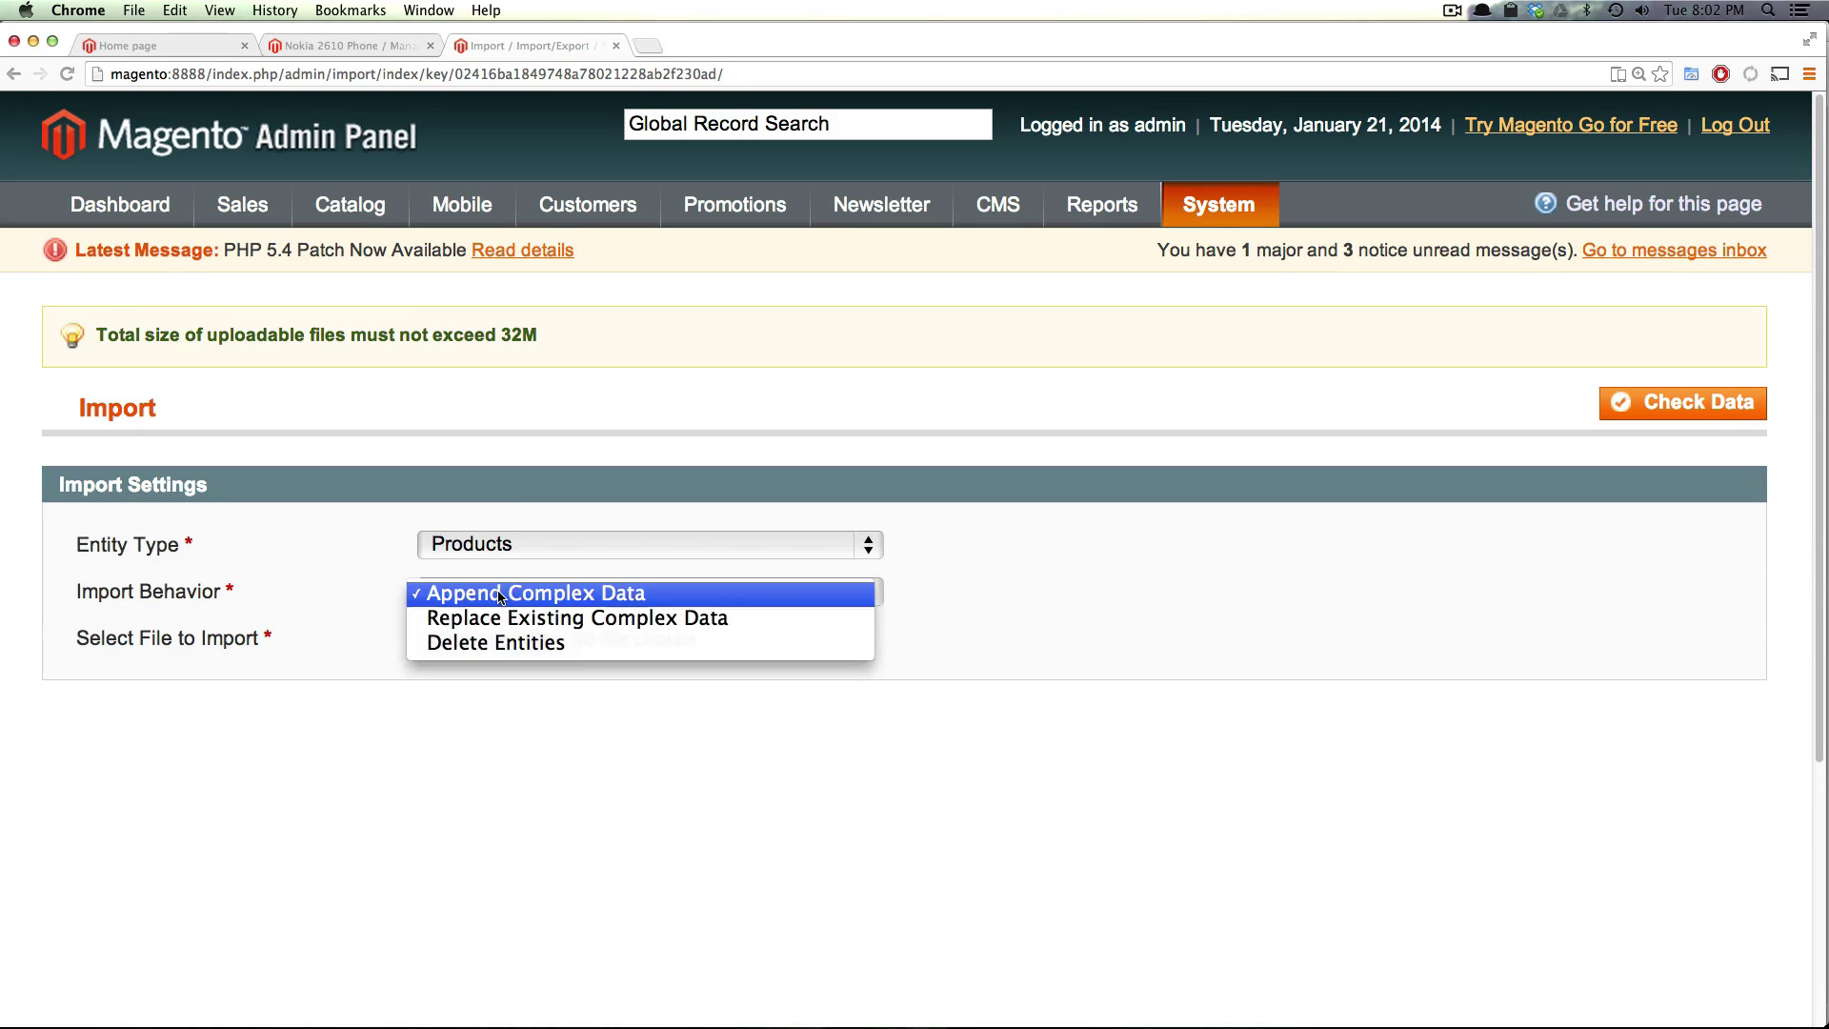
{"action": "left_click", "coordinate": [490, 592]}
{"action": "left_click", "coordinate": [500, 633]}
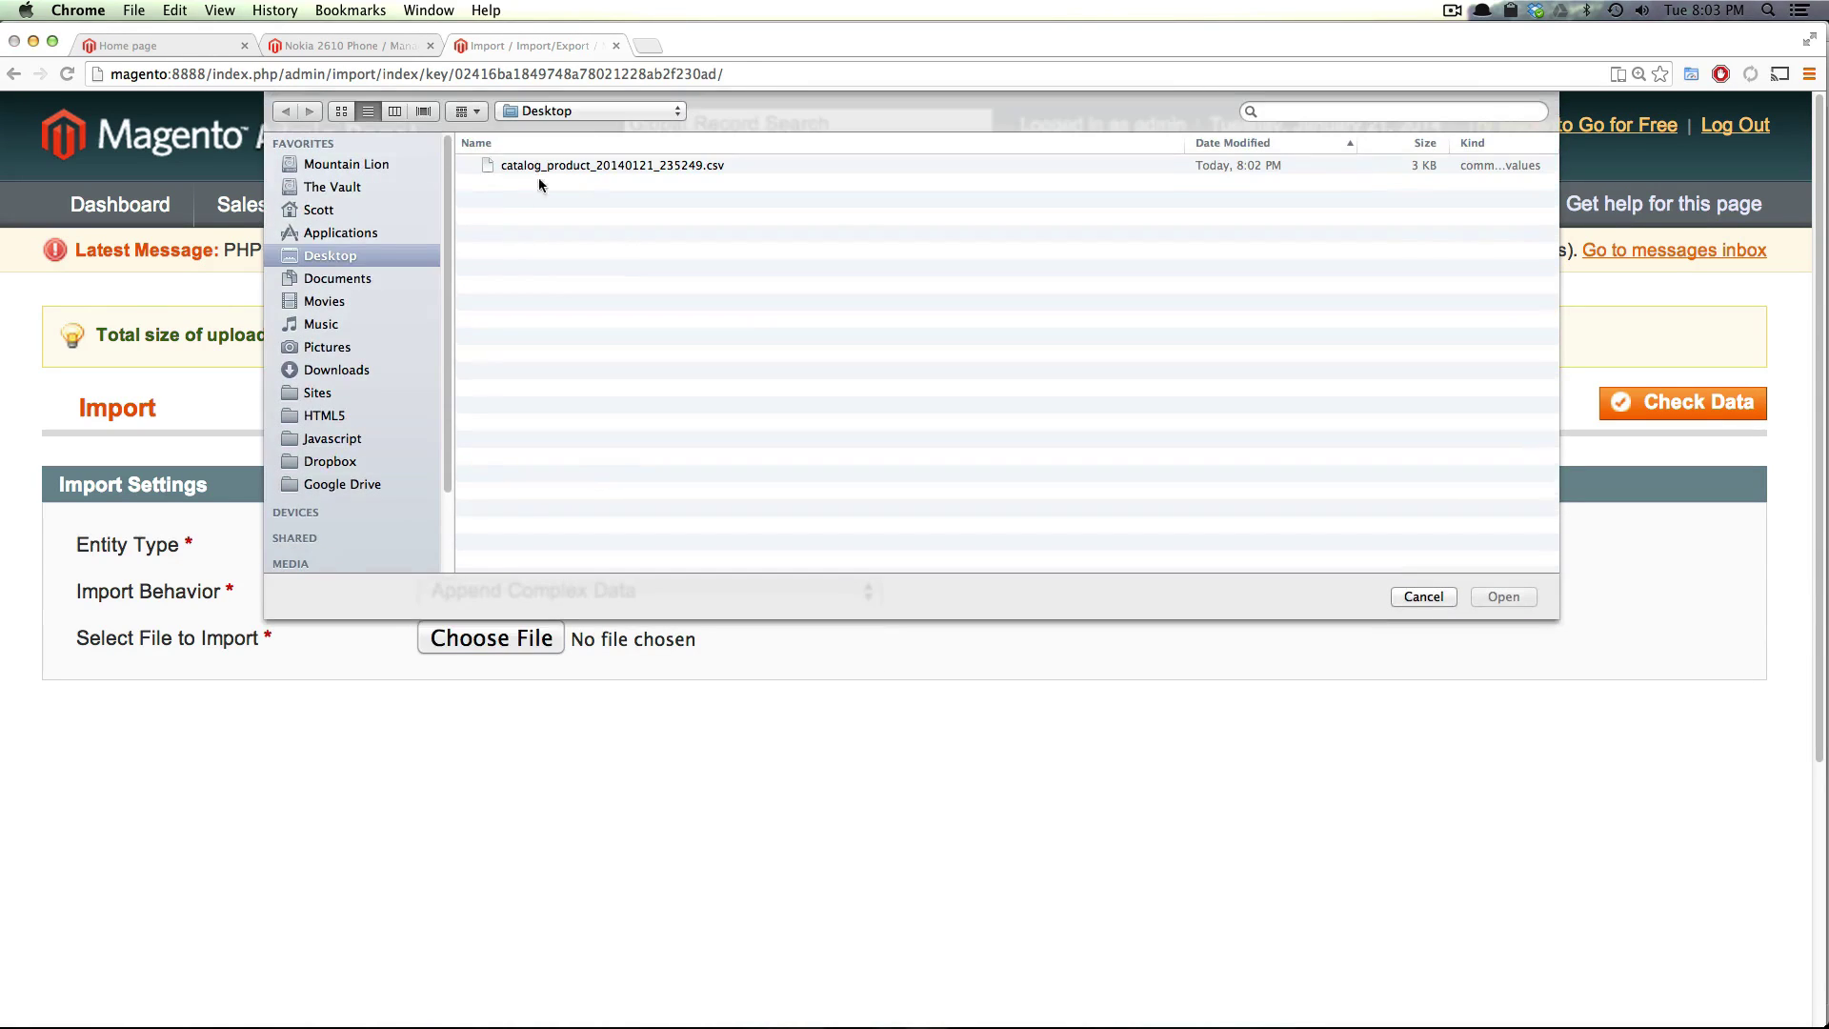
{"action": "left_click", "coordinate": [553, 167]}
{"action": "left_click", "coordinate": [1505, 596]}
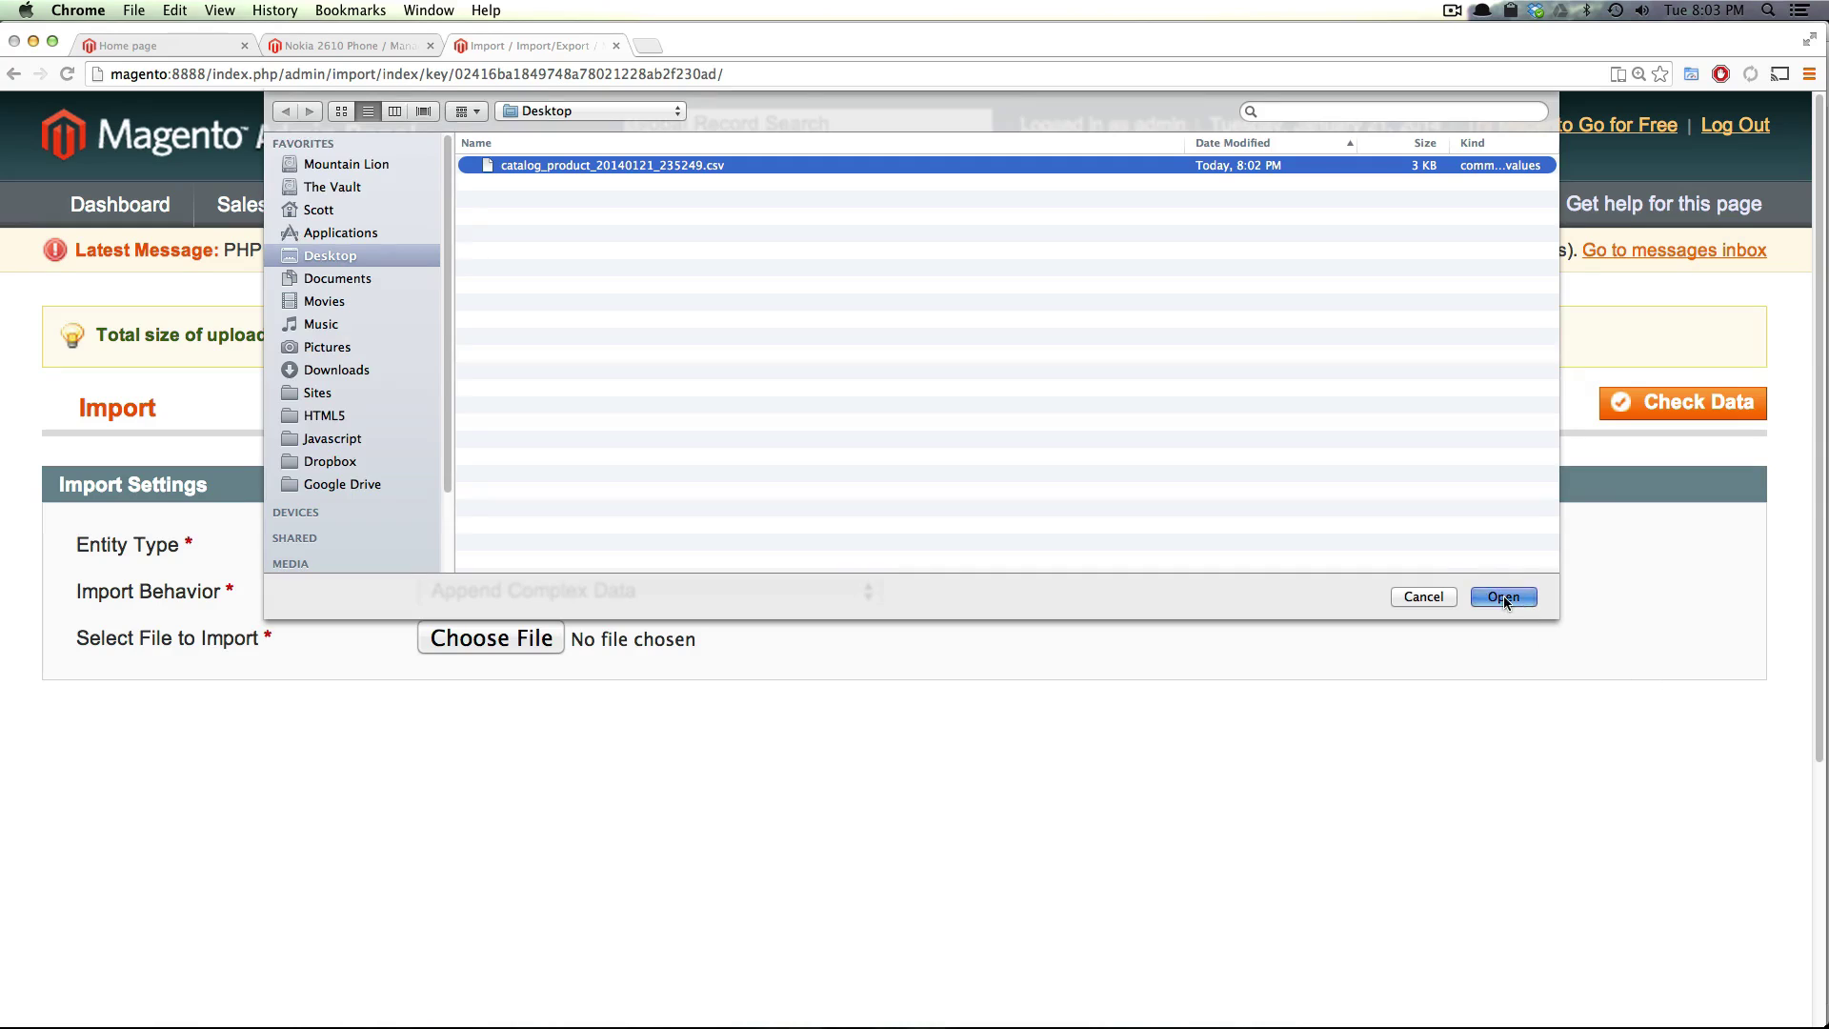
Check the data, then run the import of the validated file
{"action": "left_click", "coordinate": [1658, 419]}
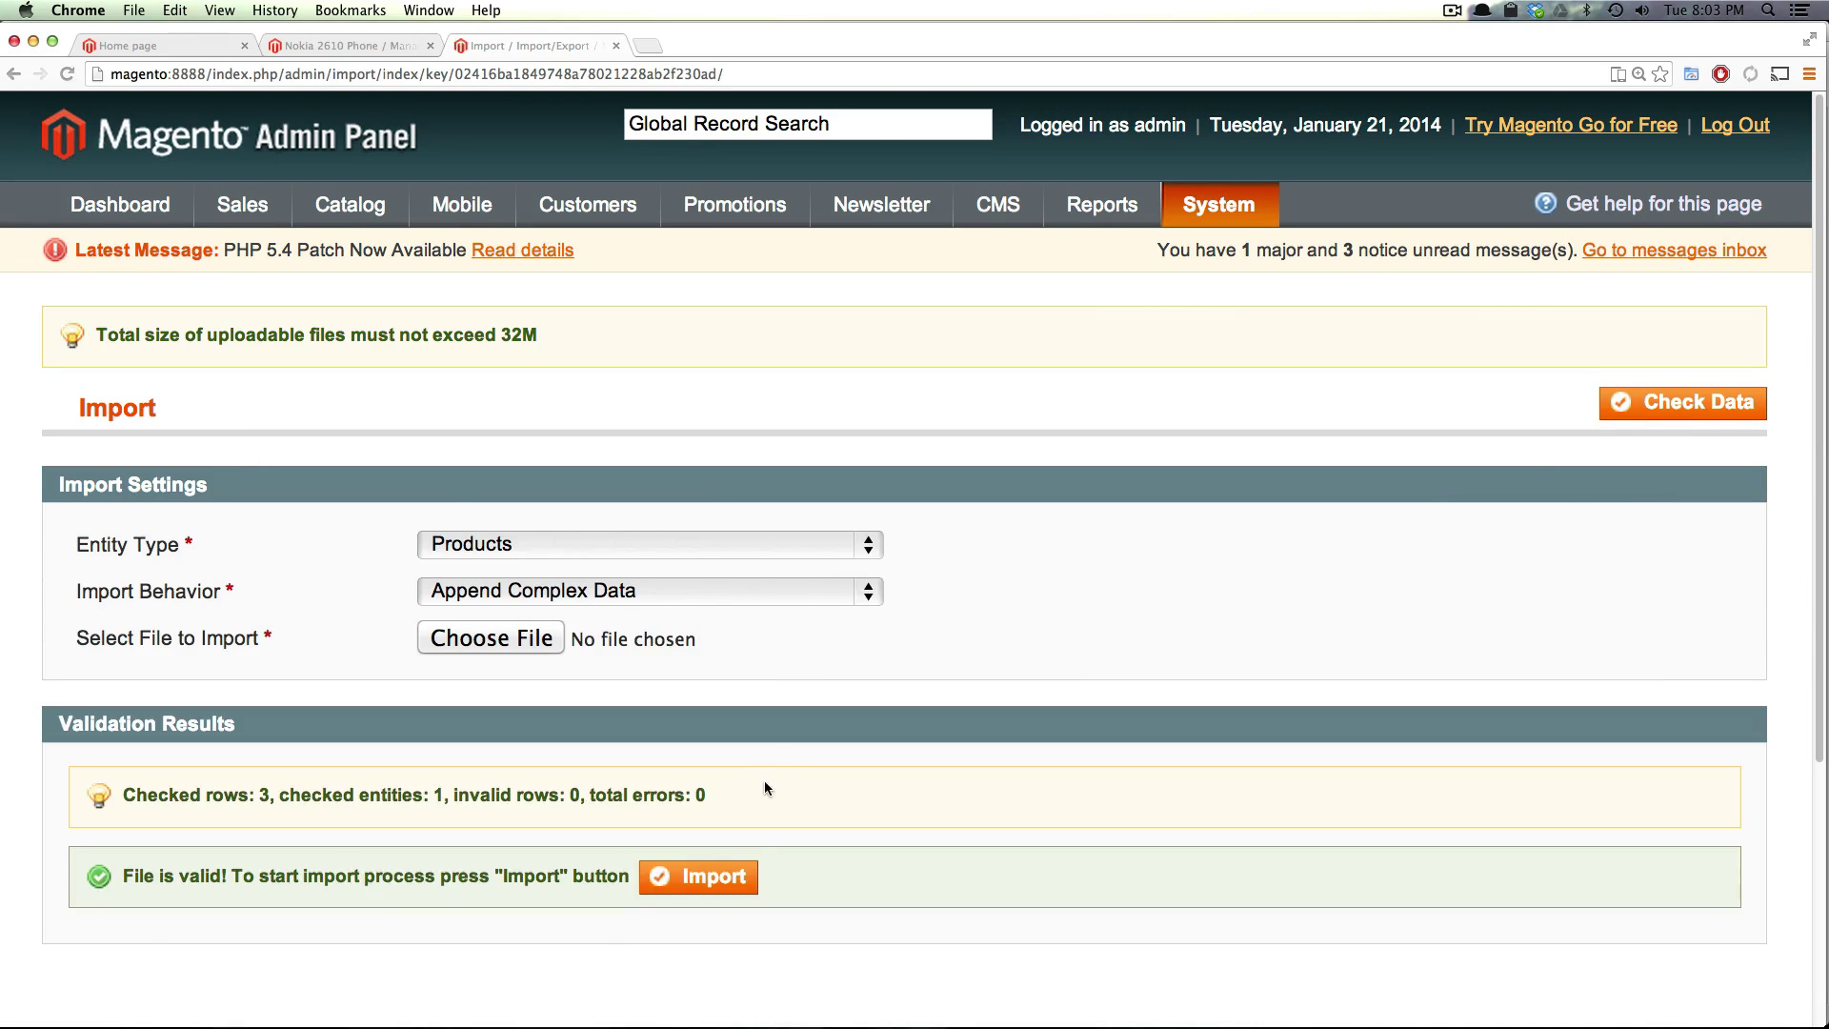
{"action": "scroll", "coordinate": [752, 781], "scroll_direction": "down", "scroll_amount": 3}
{"action": "left_click", "coordinate": [698, 730]}
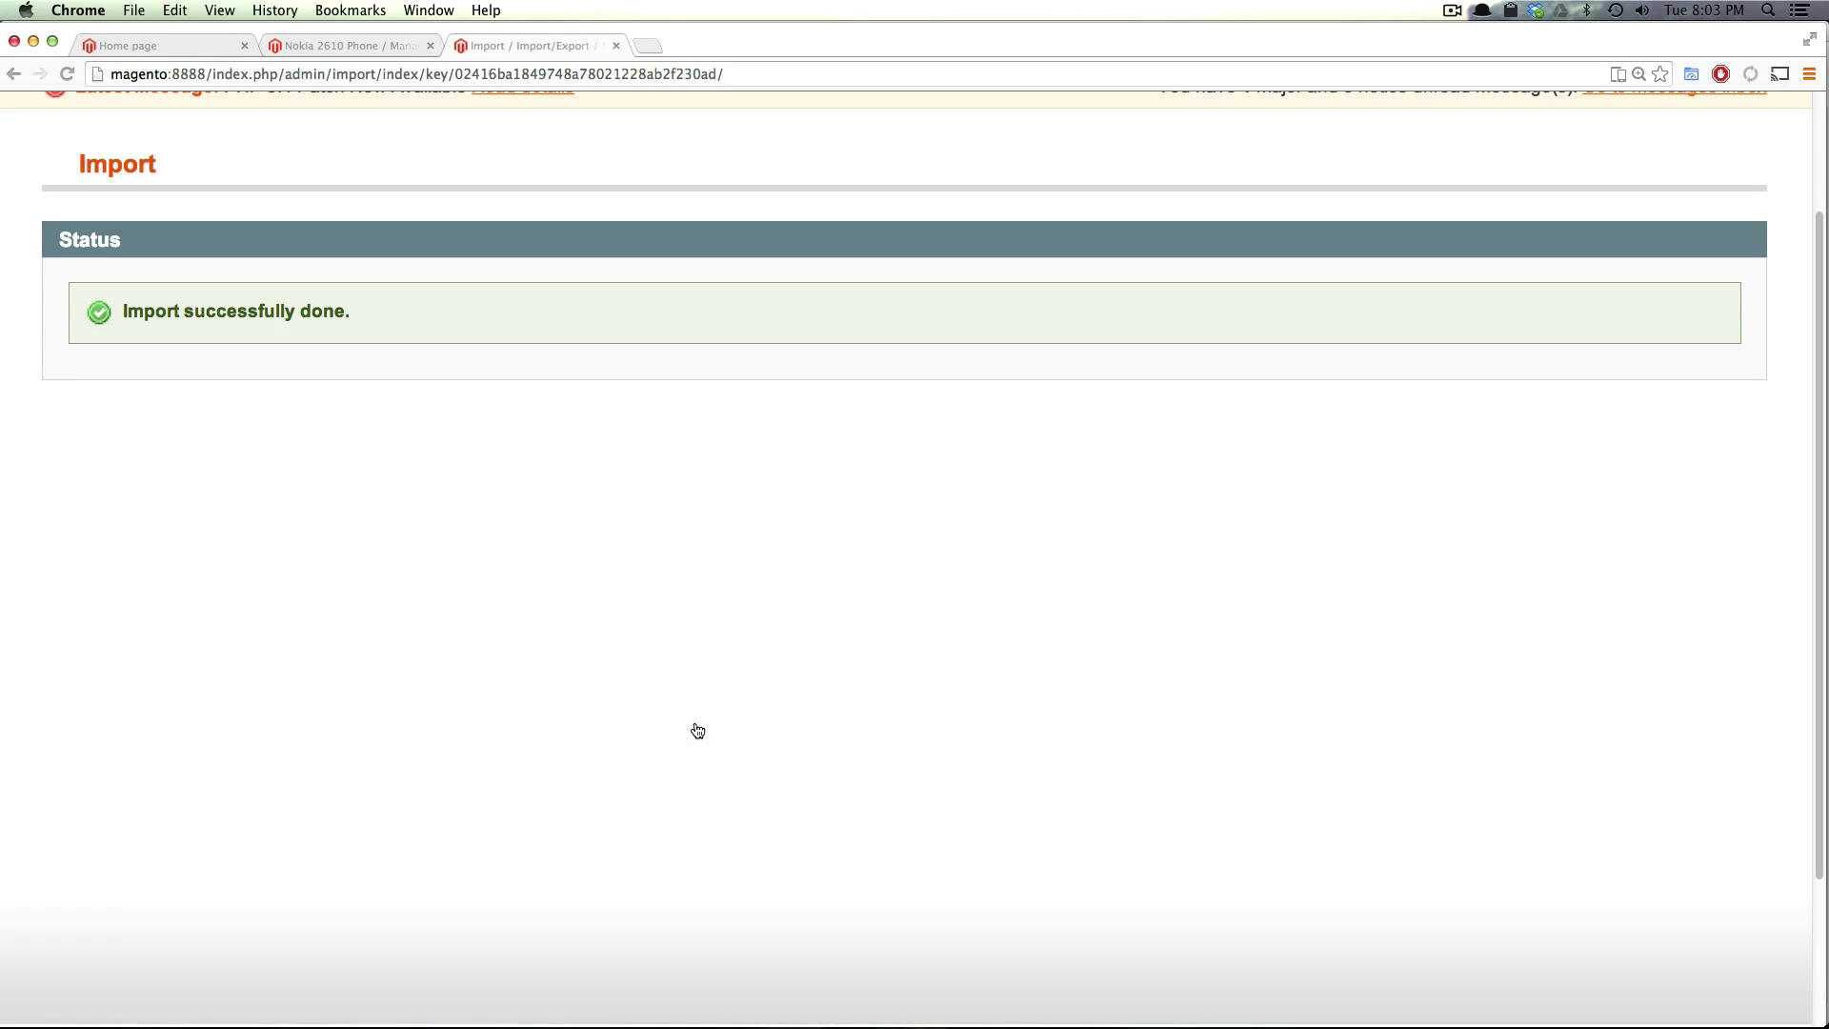
Open the Tea Blooms product from Manage Products and review its three imported images
{"action": "left_click", "coordinate": [329, 45]}
{"action": "scroll", "coordinate": [620, 381], "scroll_direction": "up", "scroll_amount": 3}
{"action": "mouse_move", "coordinate": [390, 218]}
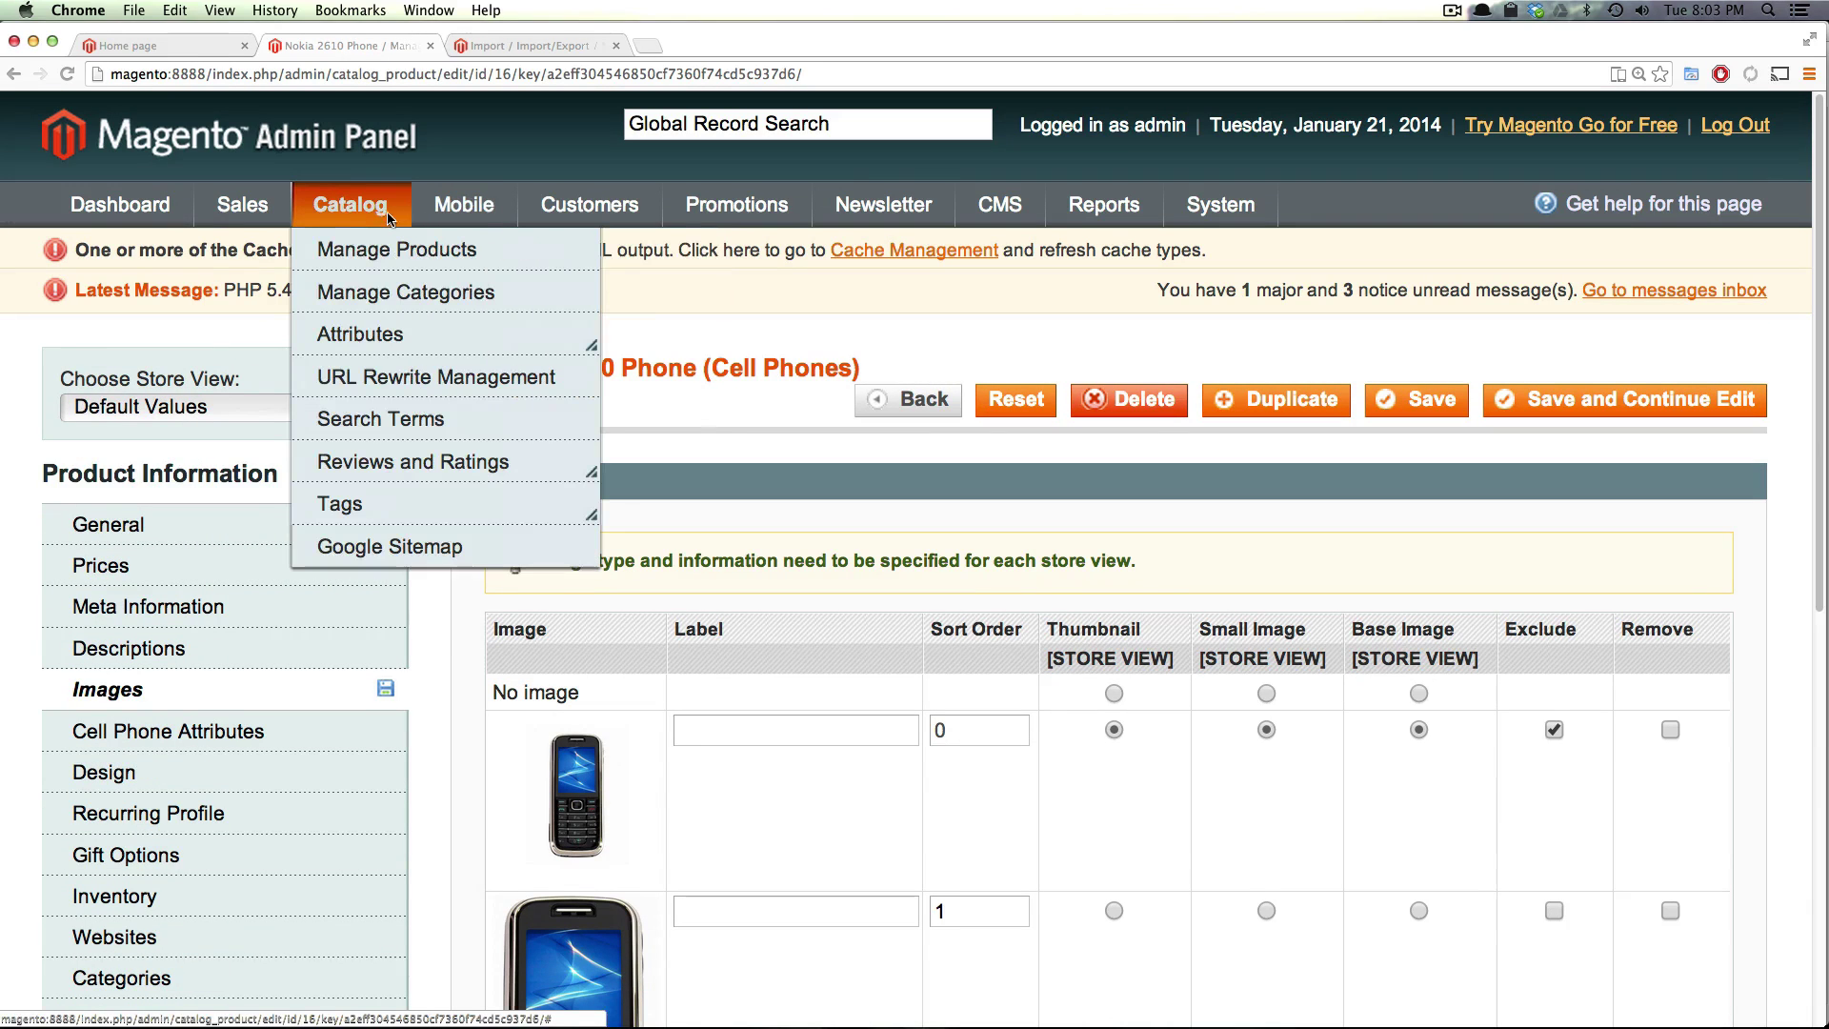
{"action": "left_click", "coordinate": [355, 250]}
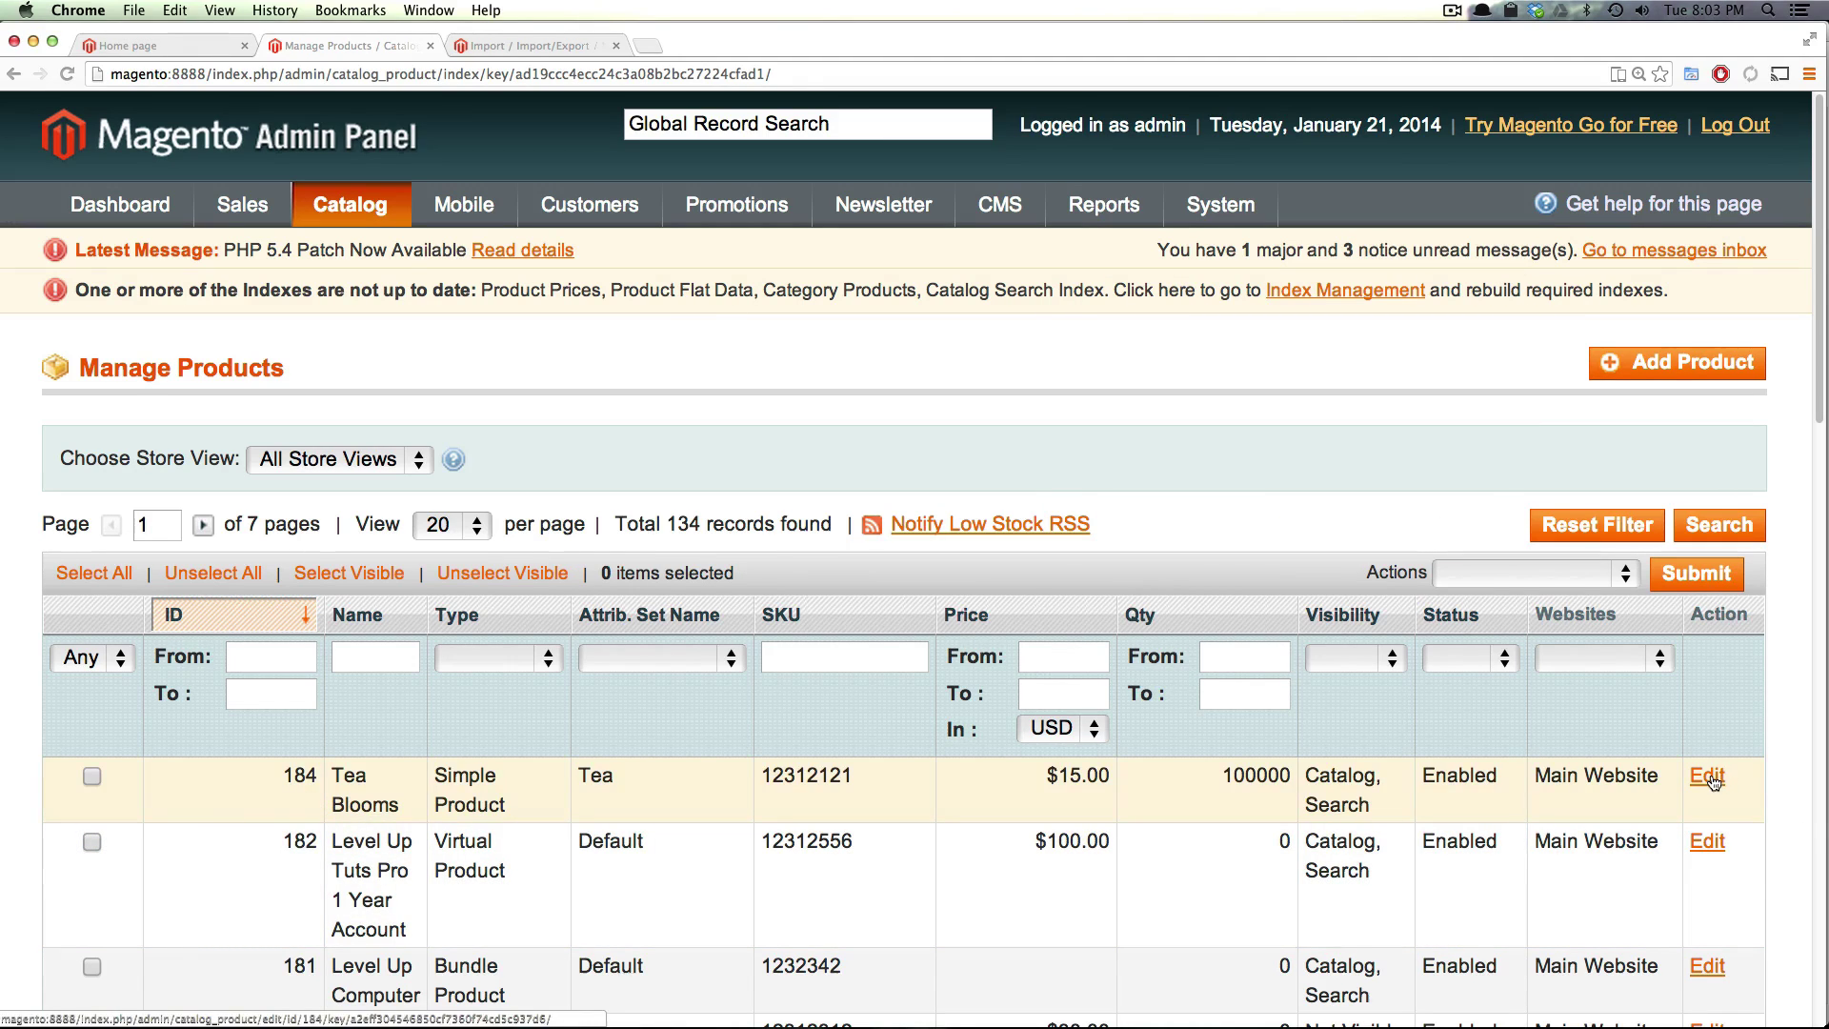
{"action": "left_click", "coordinate": [1710, 778]}
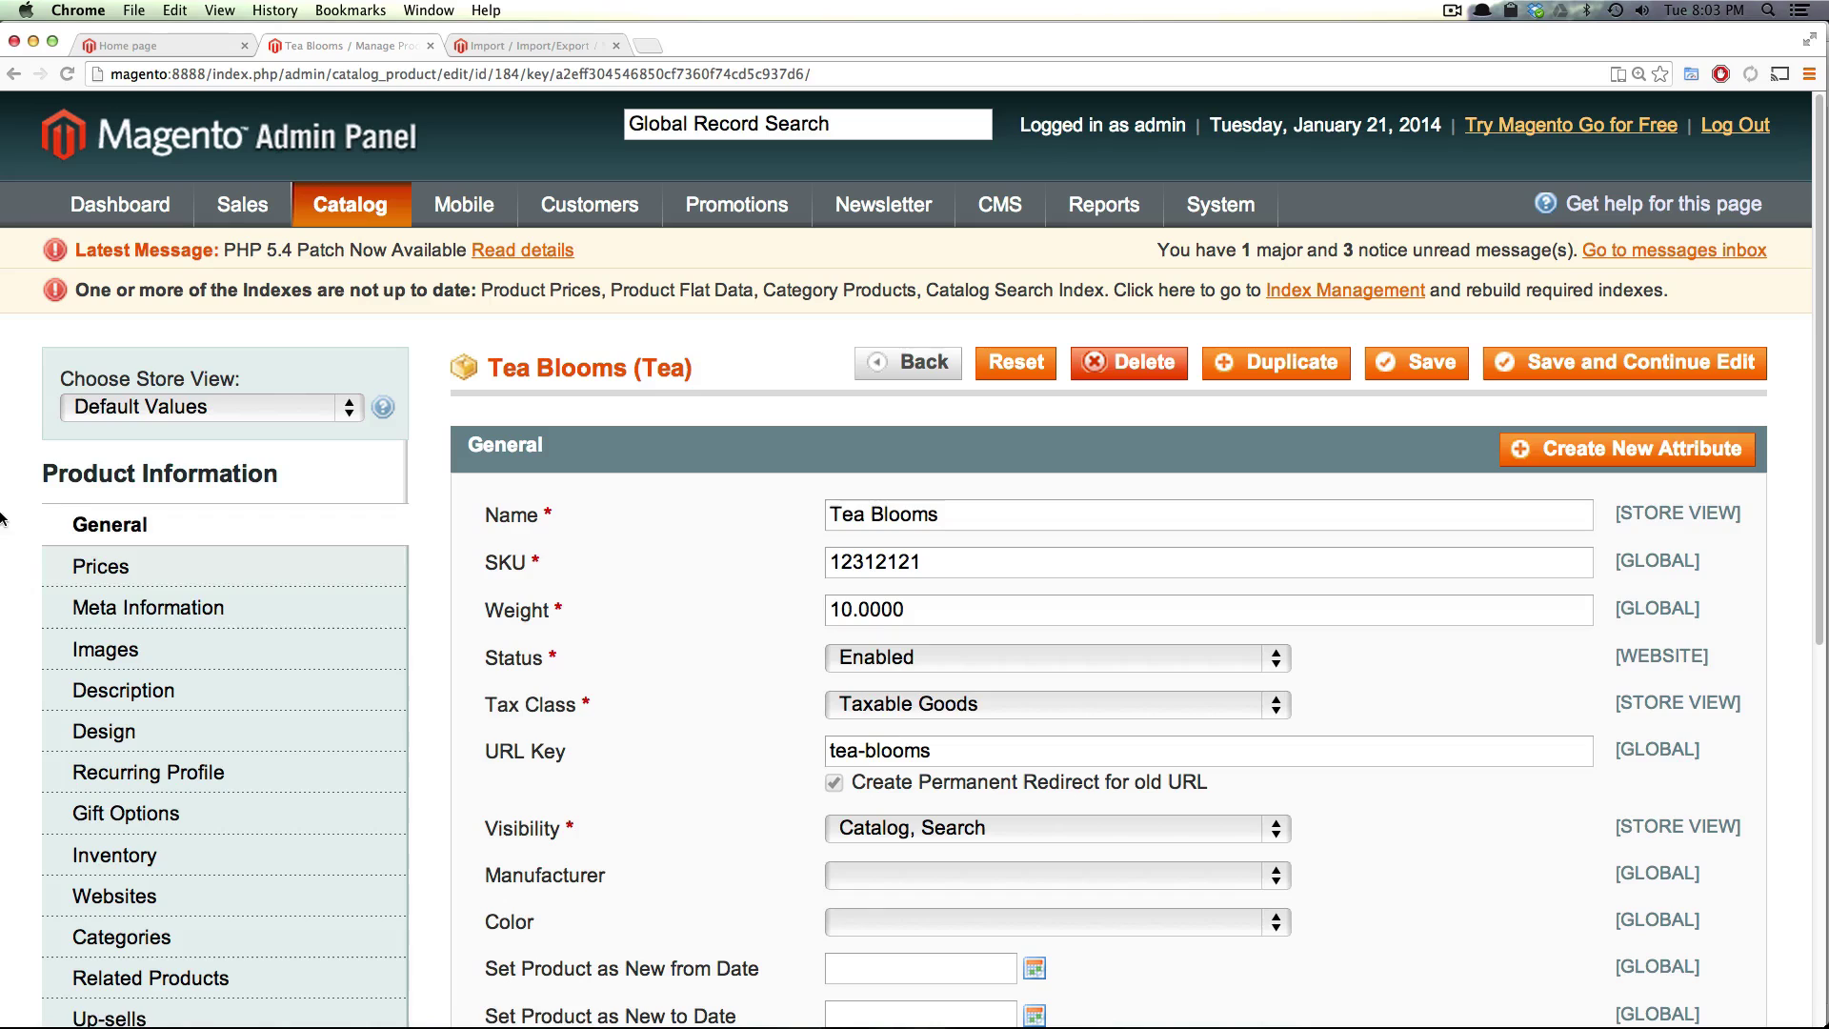
{"action": "left_click", "coordinate": [191, 651]}
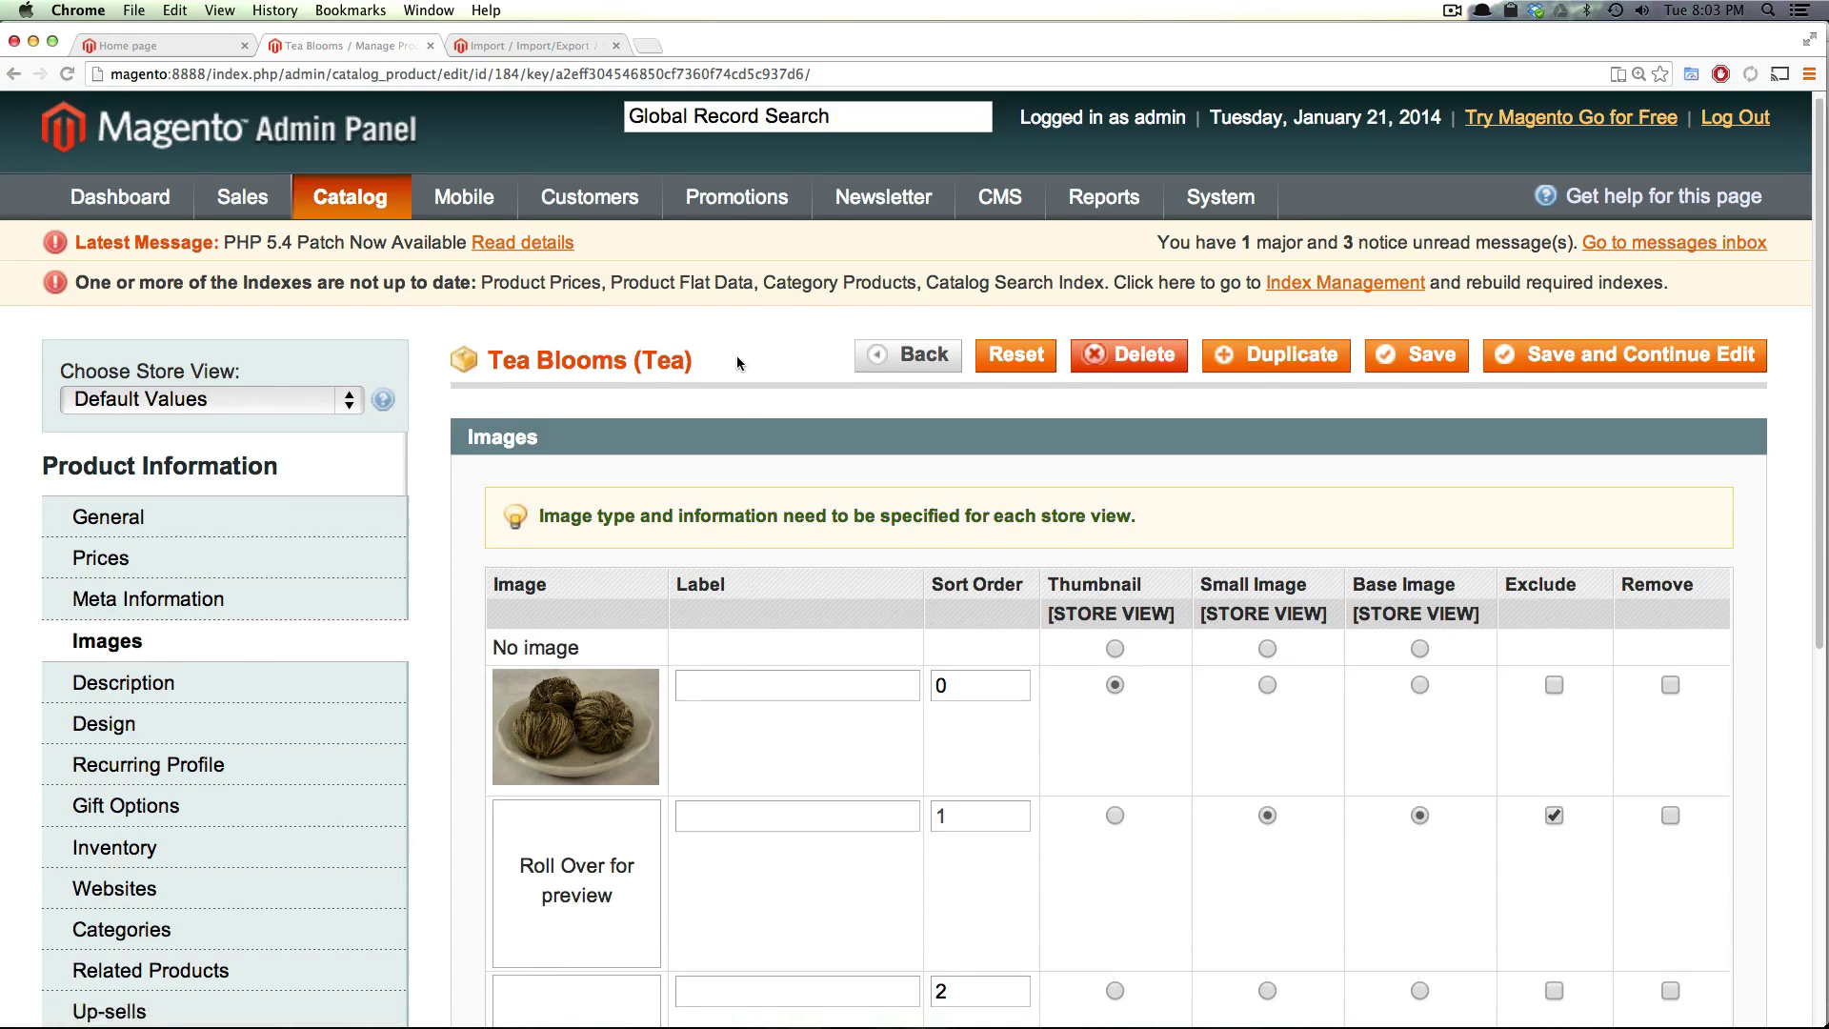
{"action": "scroll", "coordinate": [458, 360], "scroll_direction": "down", "scroll_amount": 4}
{"action": "mouse_move", "coordinate": [592, 540]}
{"action": "mouse_move", "coordinate": [593, 683]}
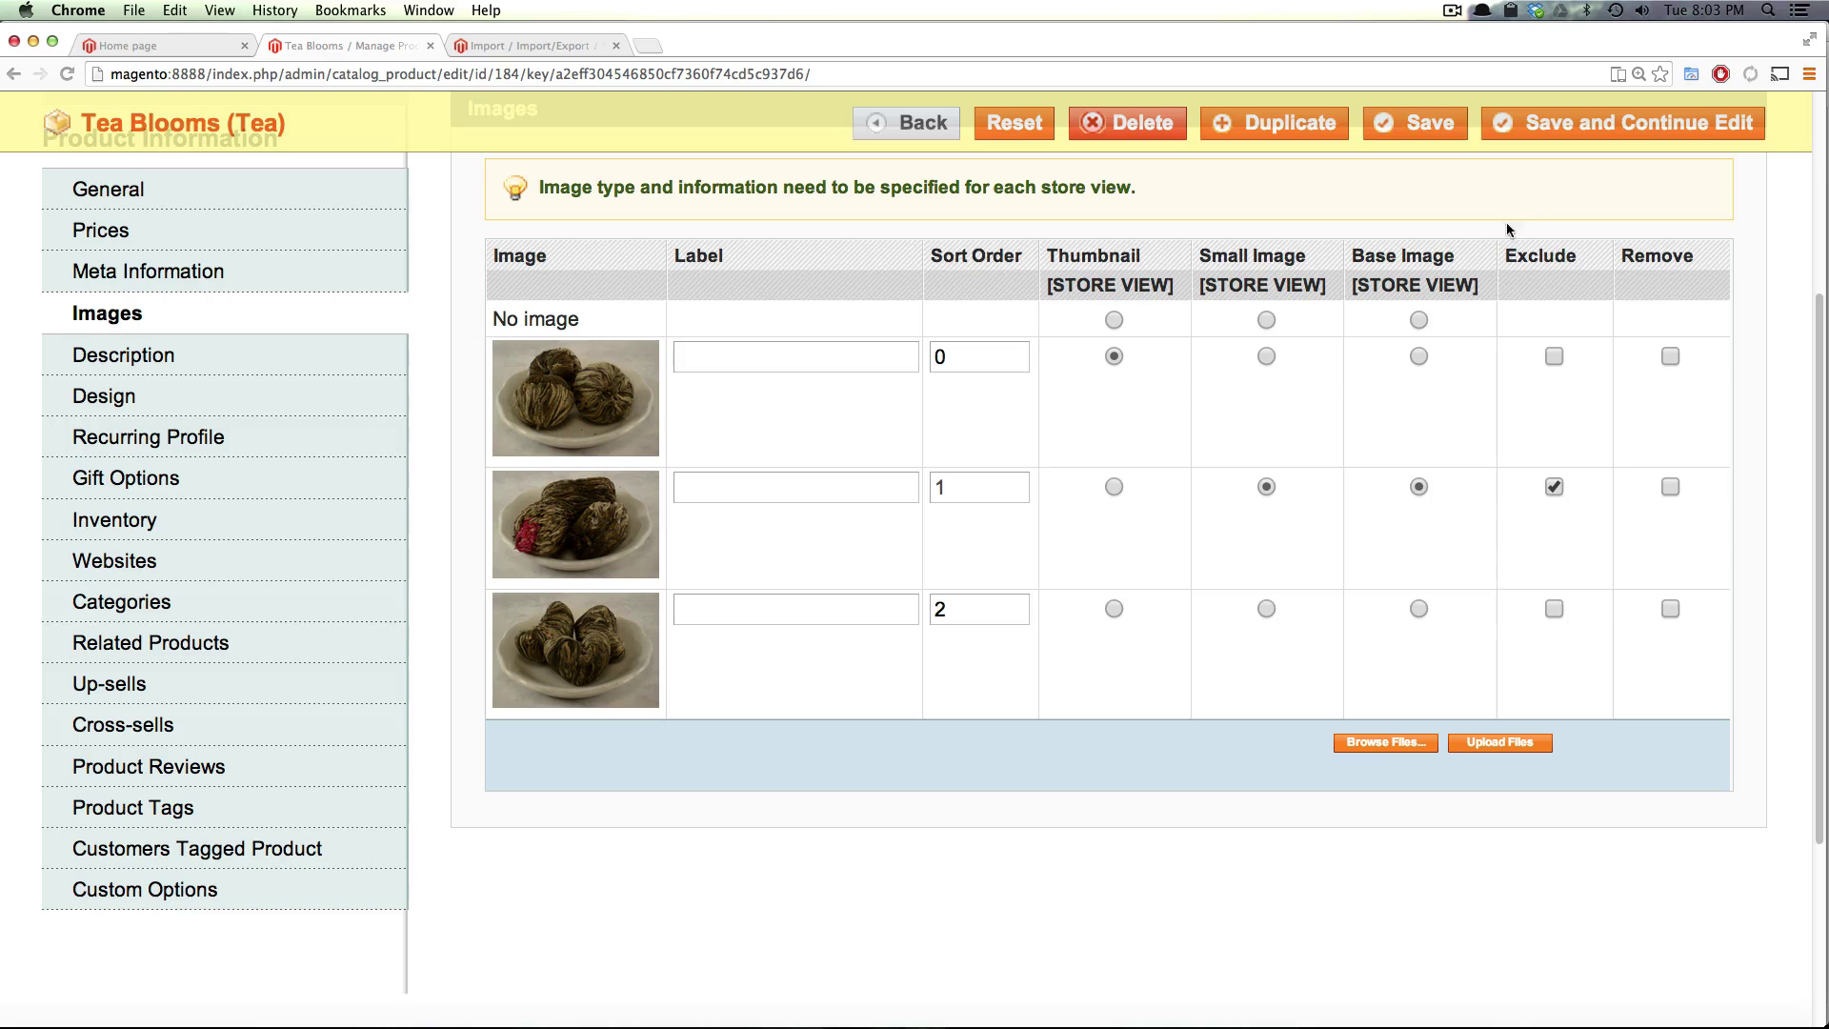
{"action": "scroll", "coordinate": [773, 341], "scroll_direction": "up", "scroll_amount": 4}
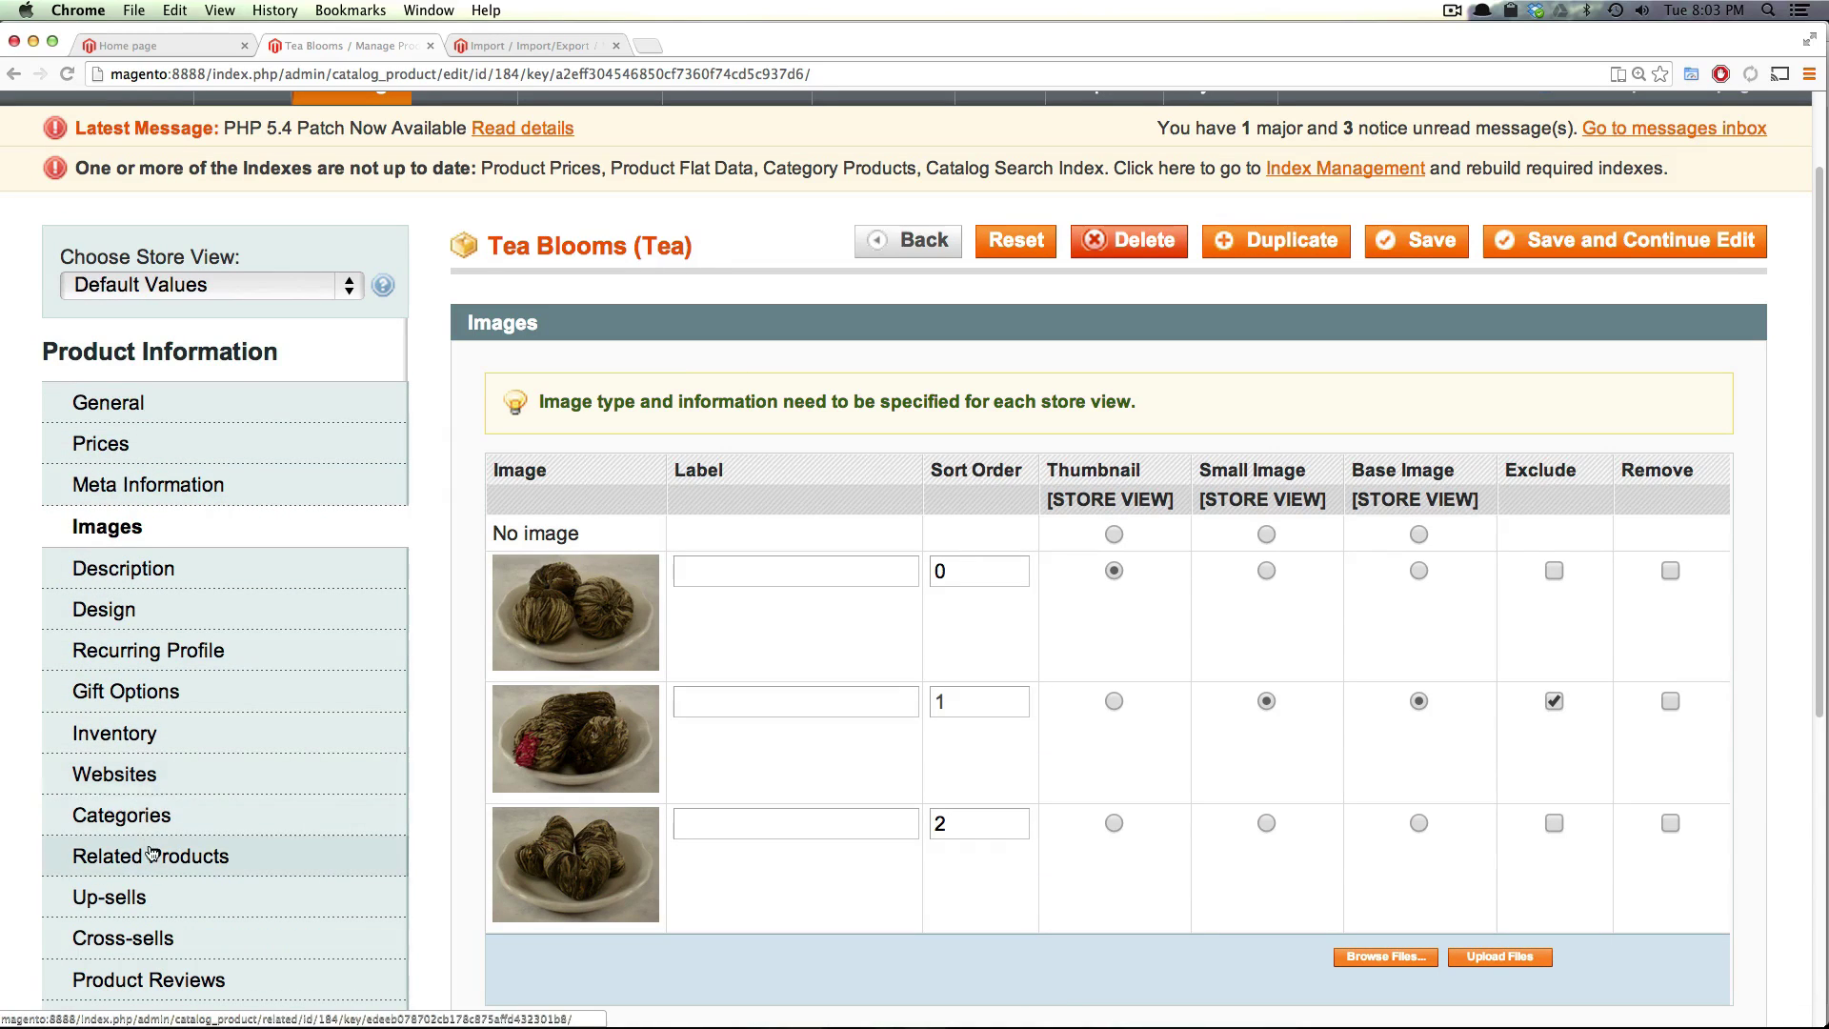
Assign Tea Blooms to Root Catalog, Electronics, Furniture, Living Room and Bedroom, then save
{"action": "left_click", "coordinate": [153, 825]}
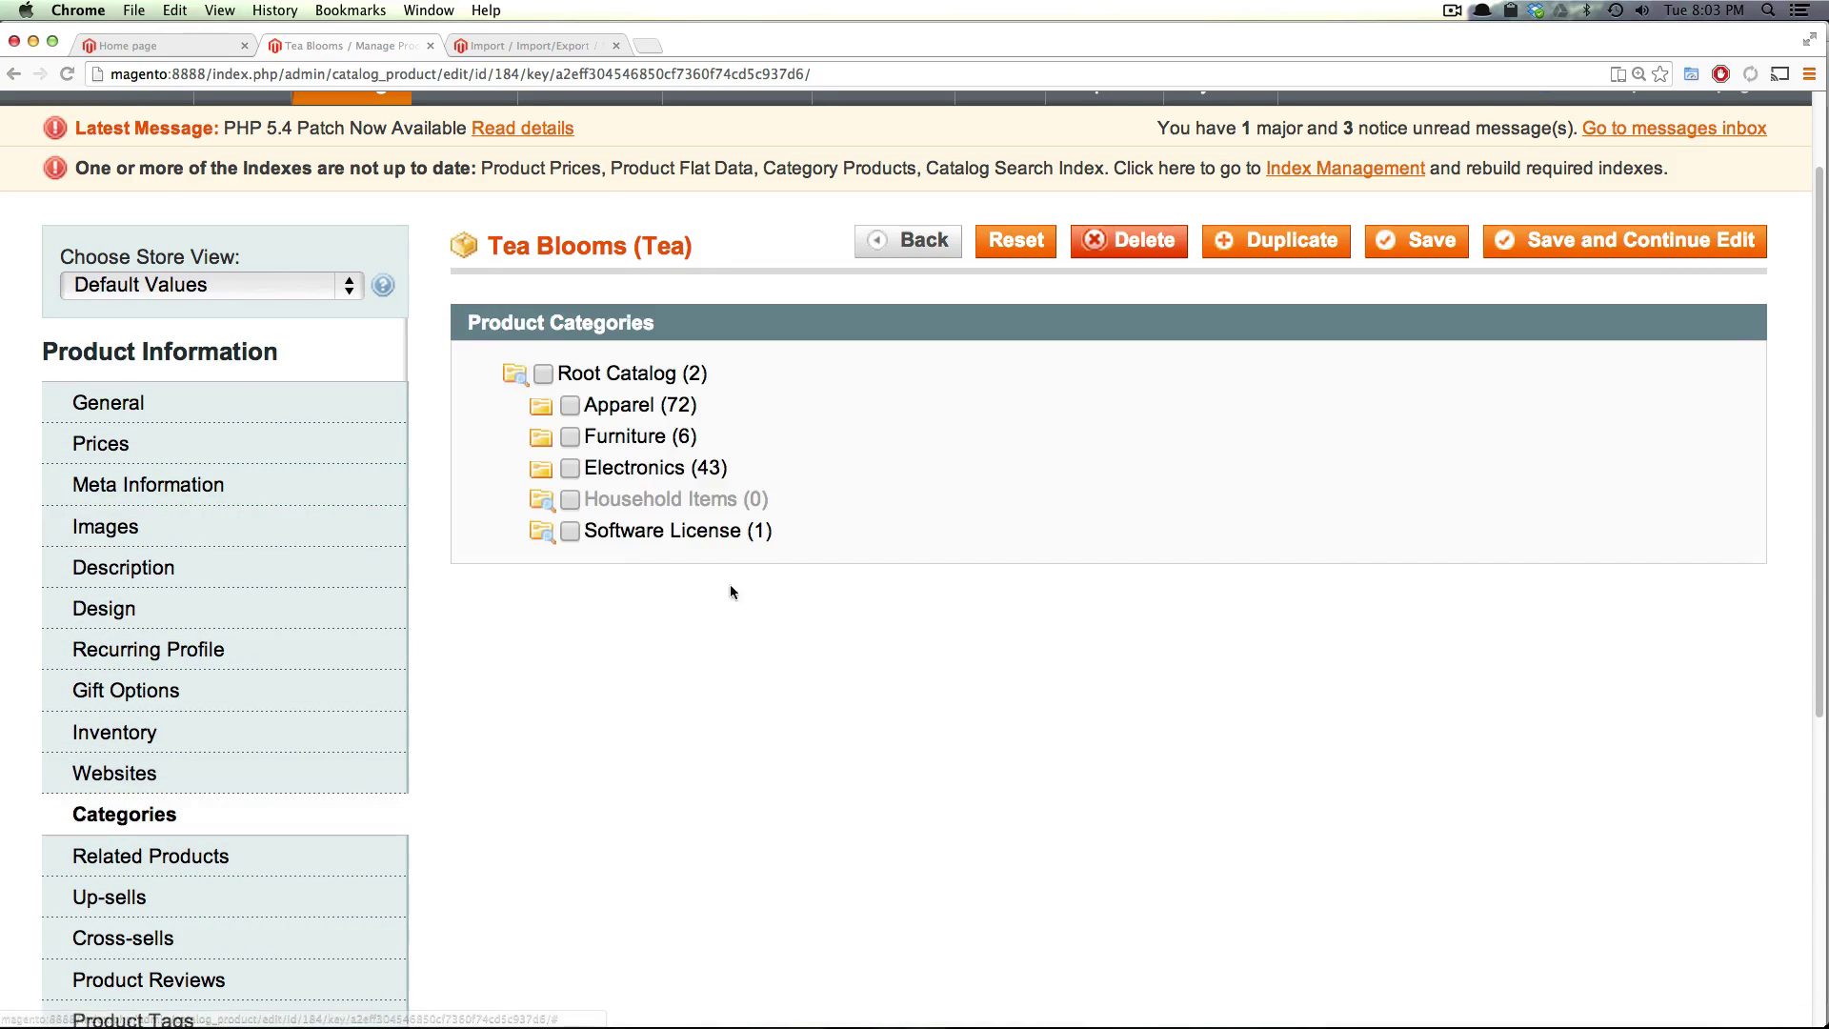
{"action": "left_click", "coordinate": [543, 373]}
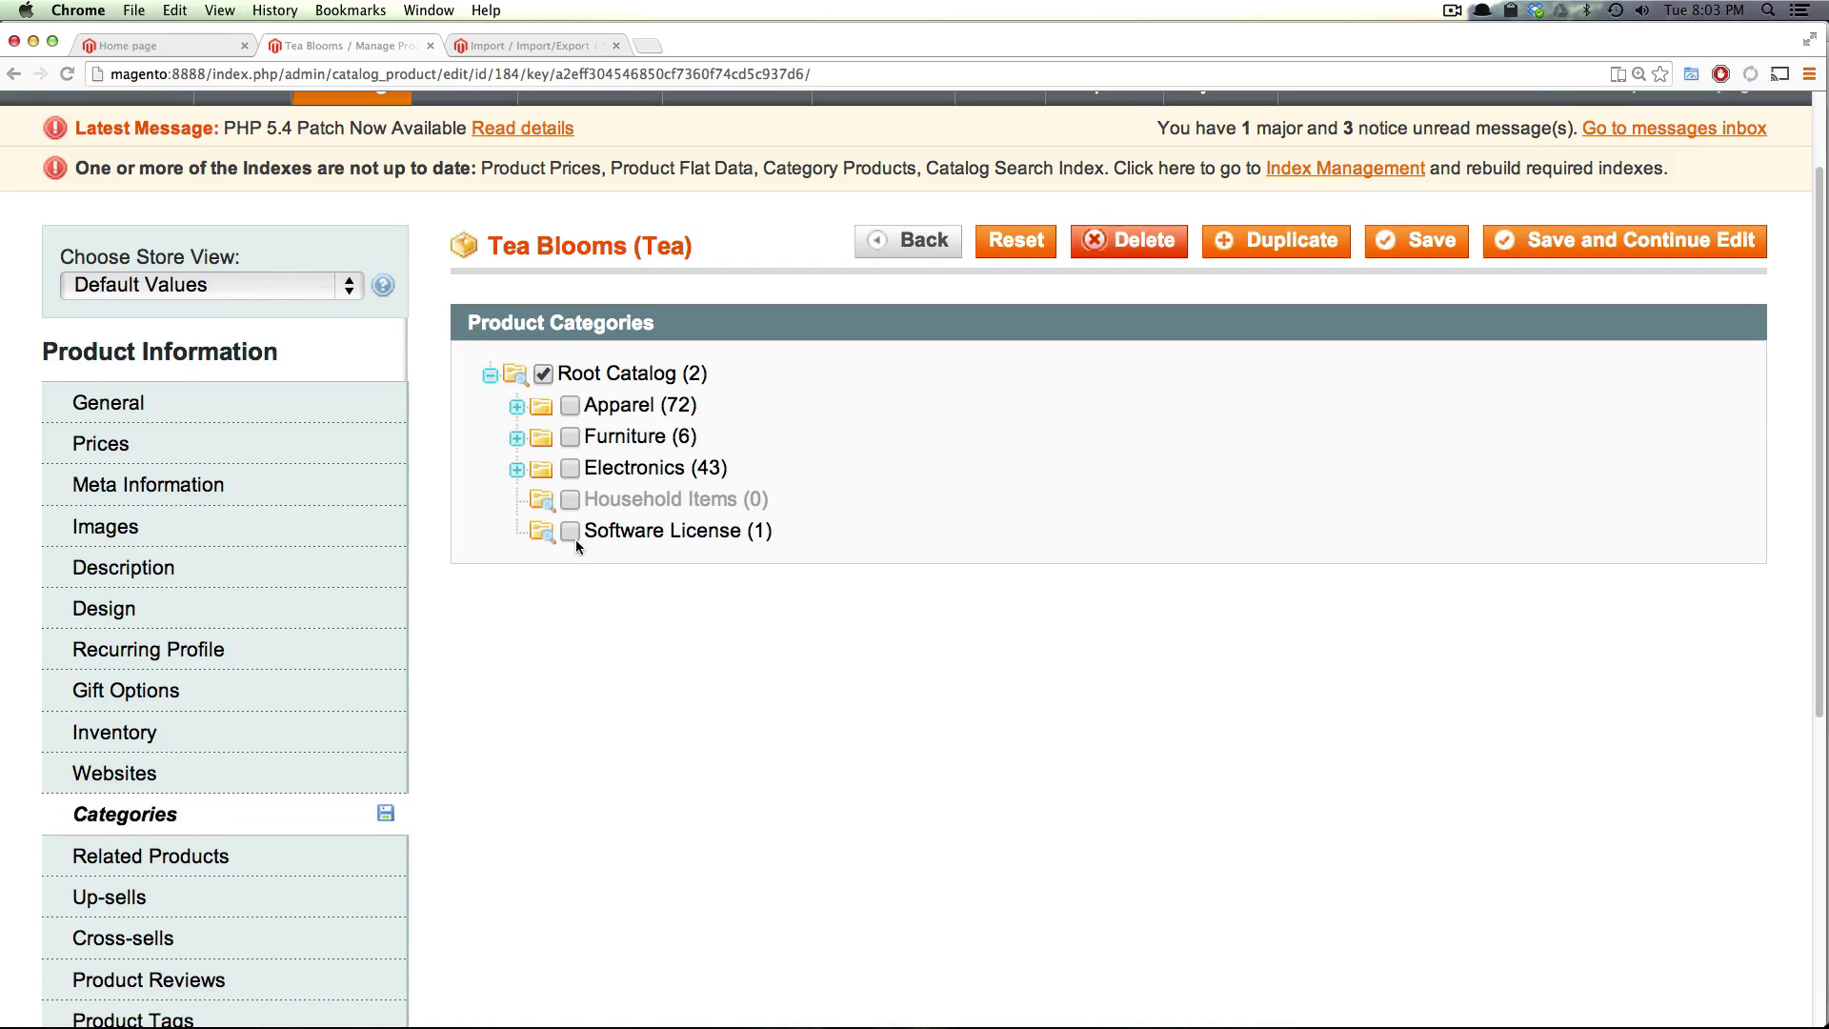
{"action": "left_click", "coordinate": [572, 470]}
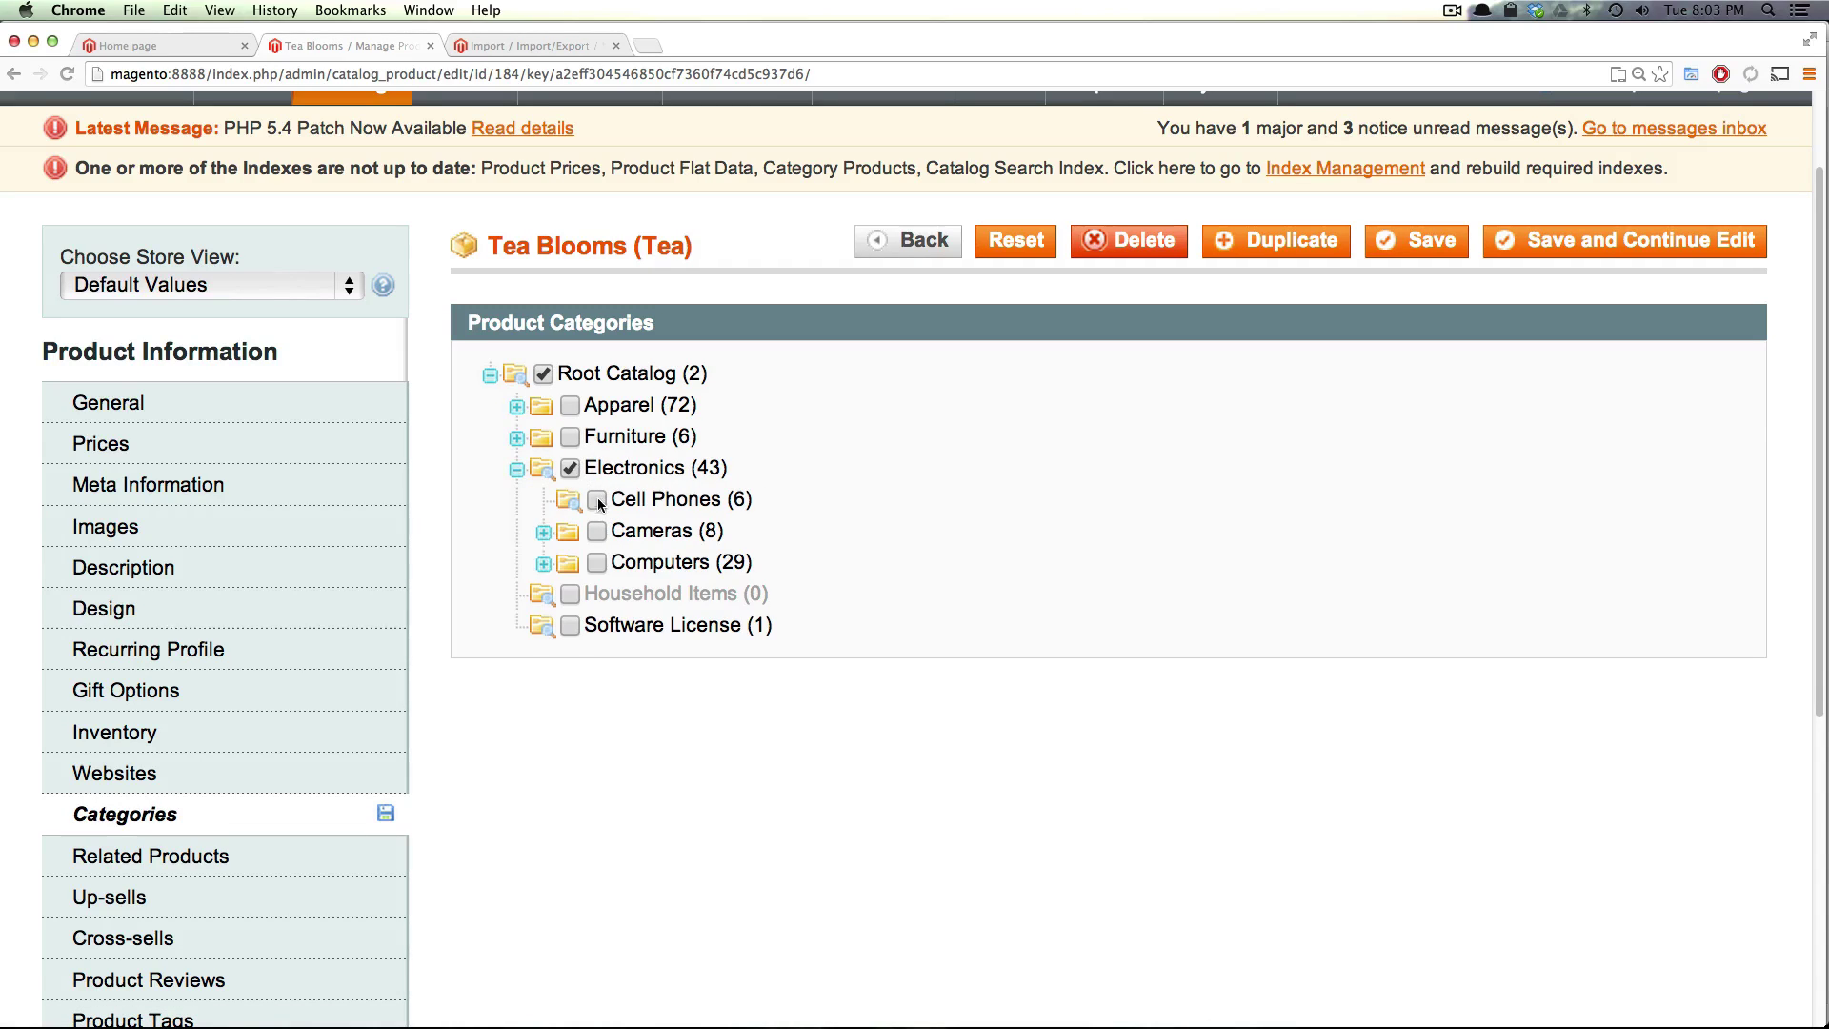
{"action": "left_click", "coordinate": [574, 438]}
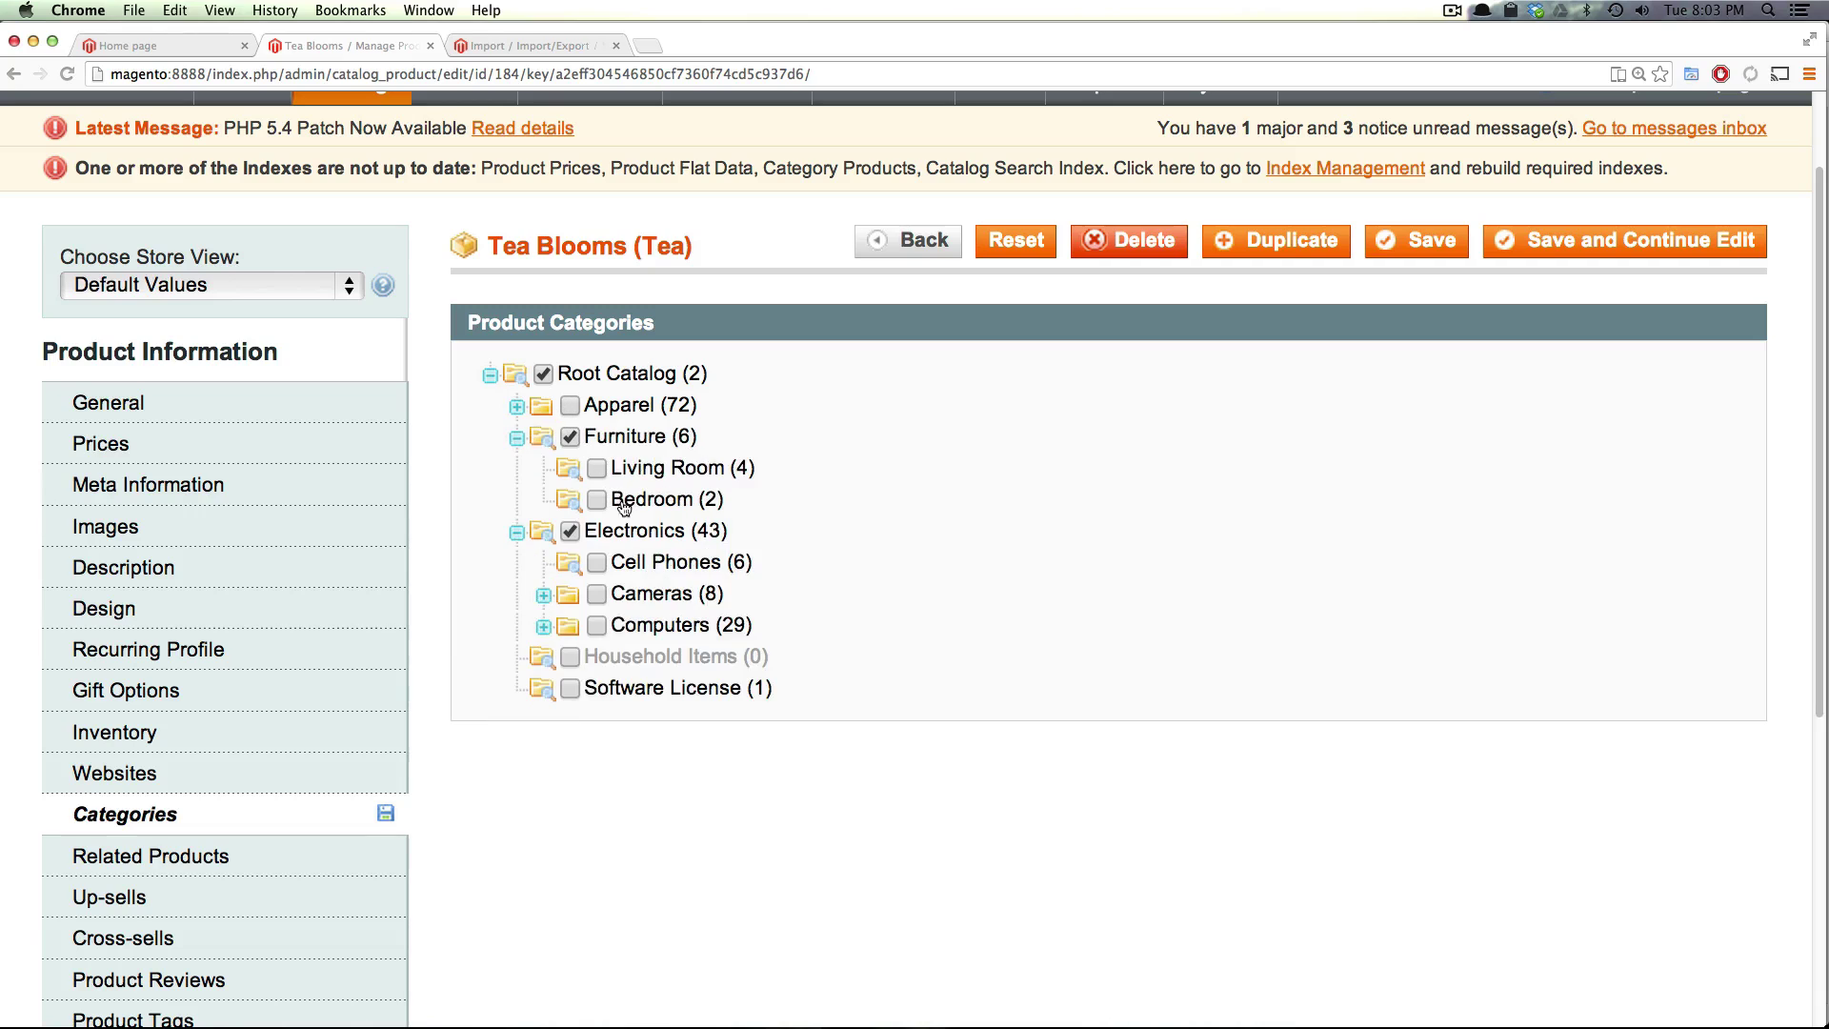
{"action": "left_click", "coordinate": [595, 469]}
{"action": "left_click", "coordinate": [597, 498]}
{"action": "left_click", "coordinate": [1550, 250]}
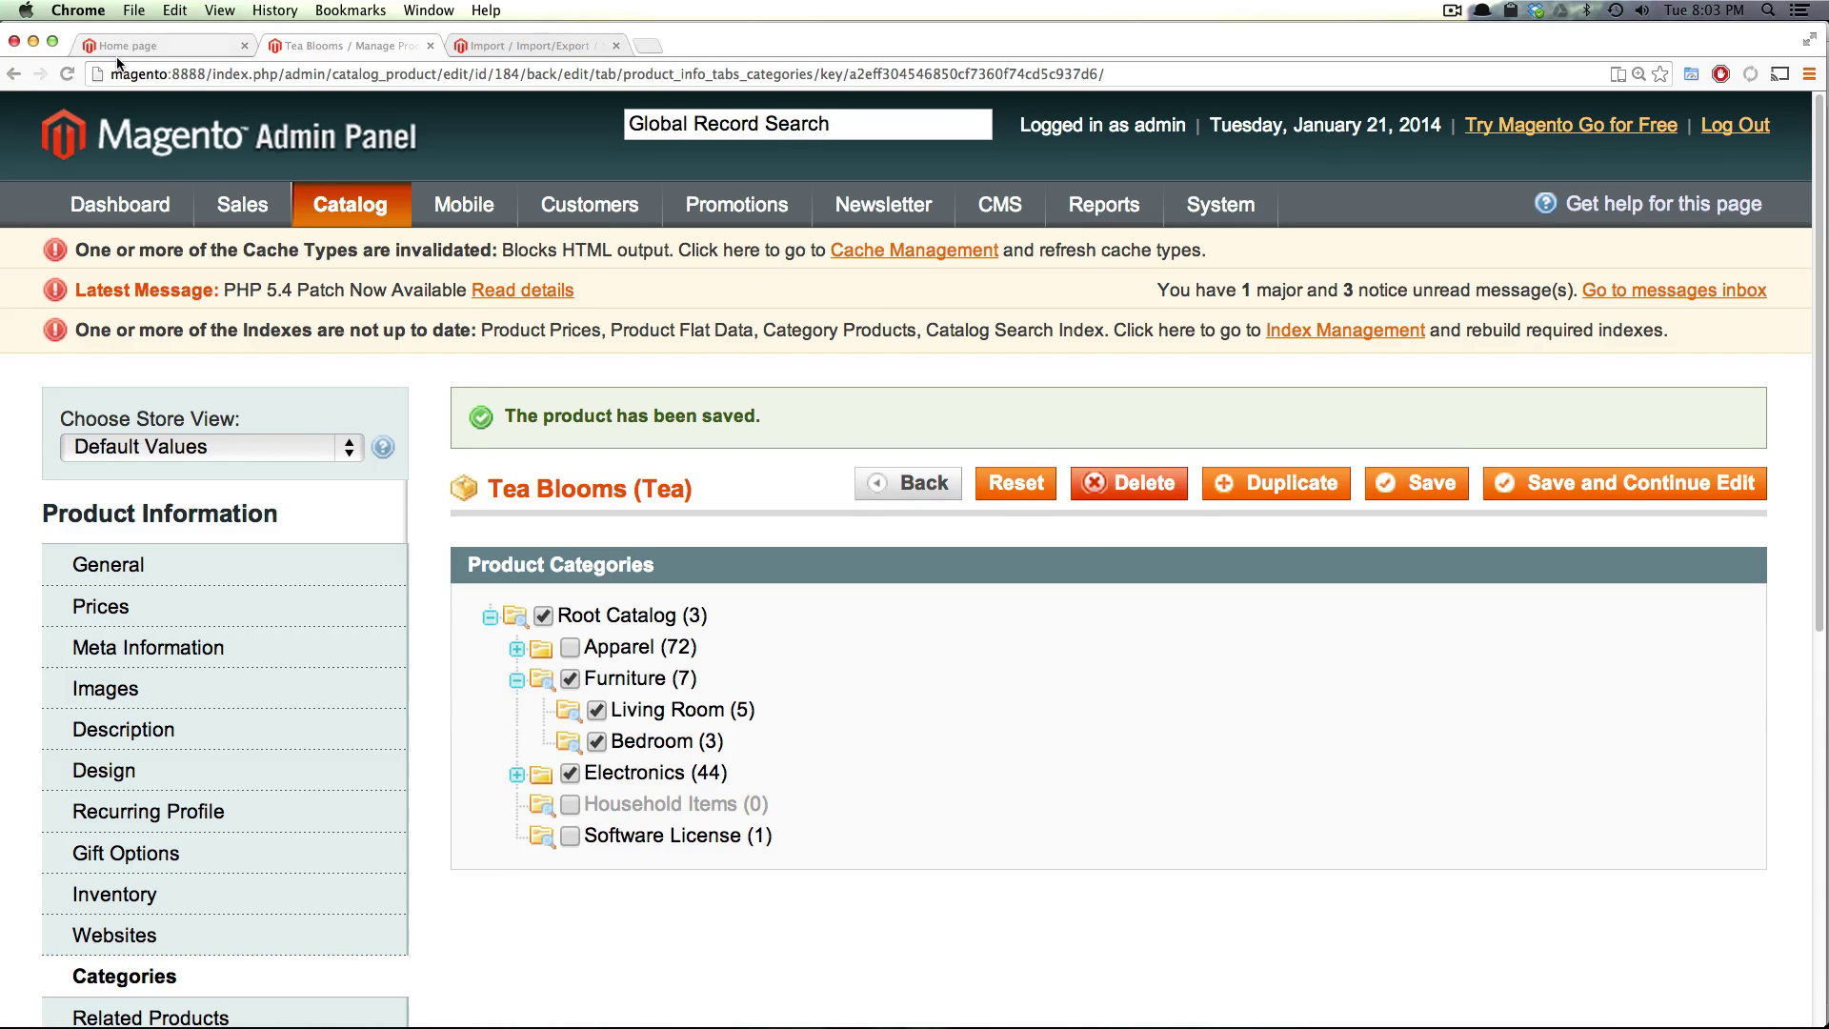
Open the Tea Blooms product page from the storefront's Furniture > Living Room category
{"action": "left_click", "coordinate": [153, 47]}
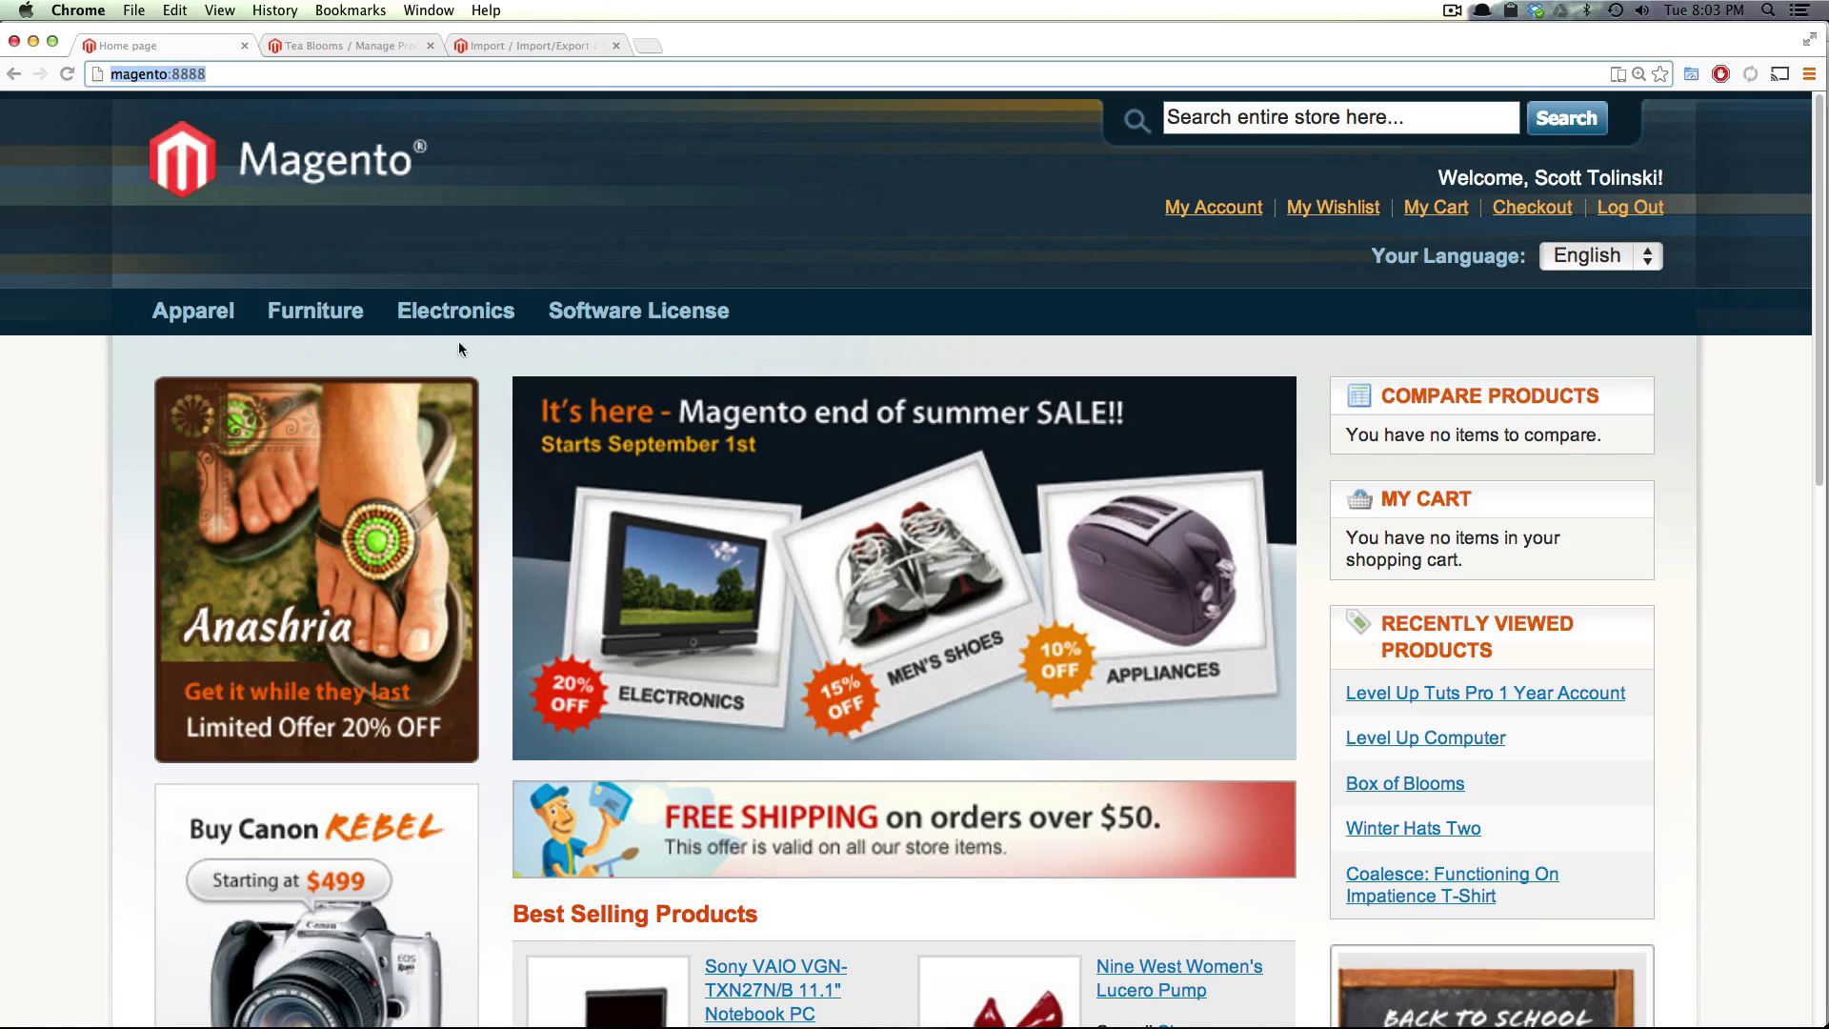
{"action": "left_click", "coordinate": [322, 311]}
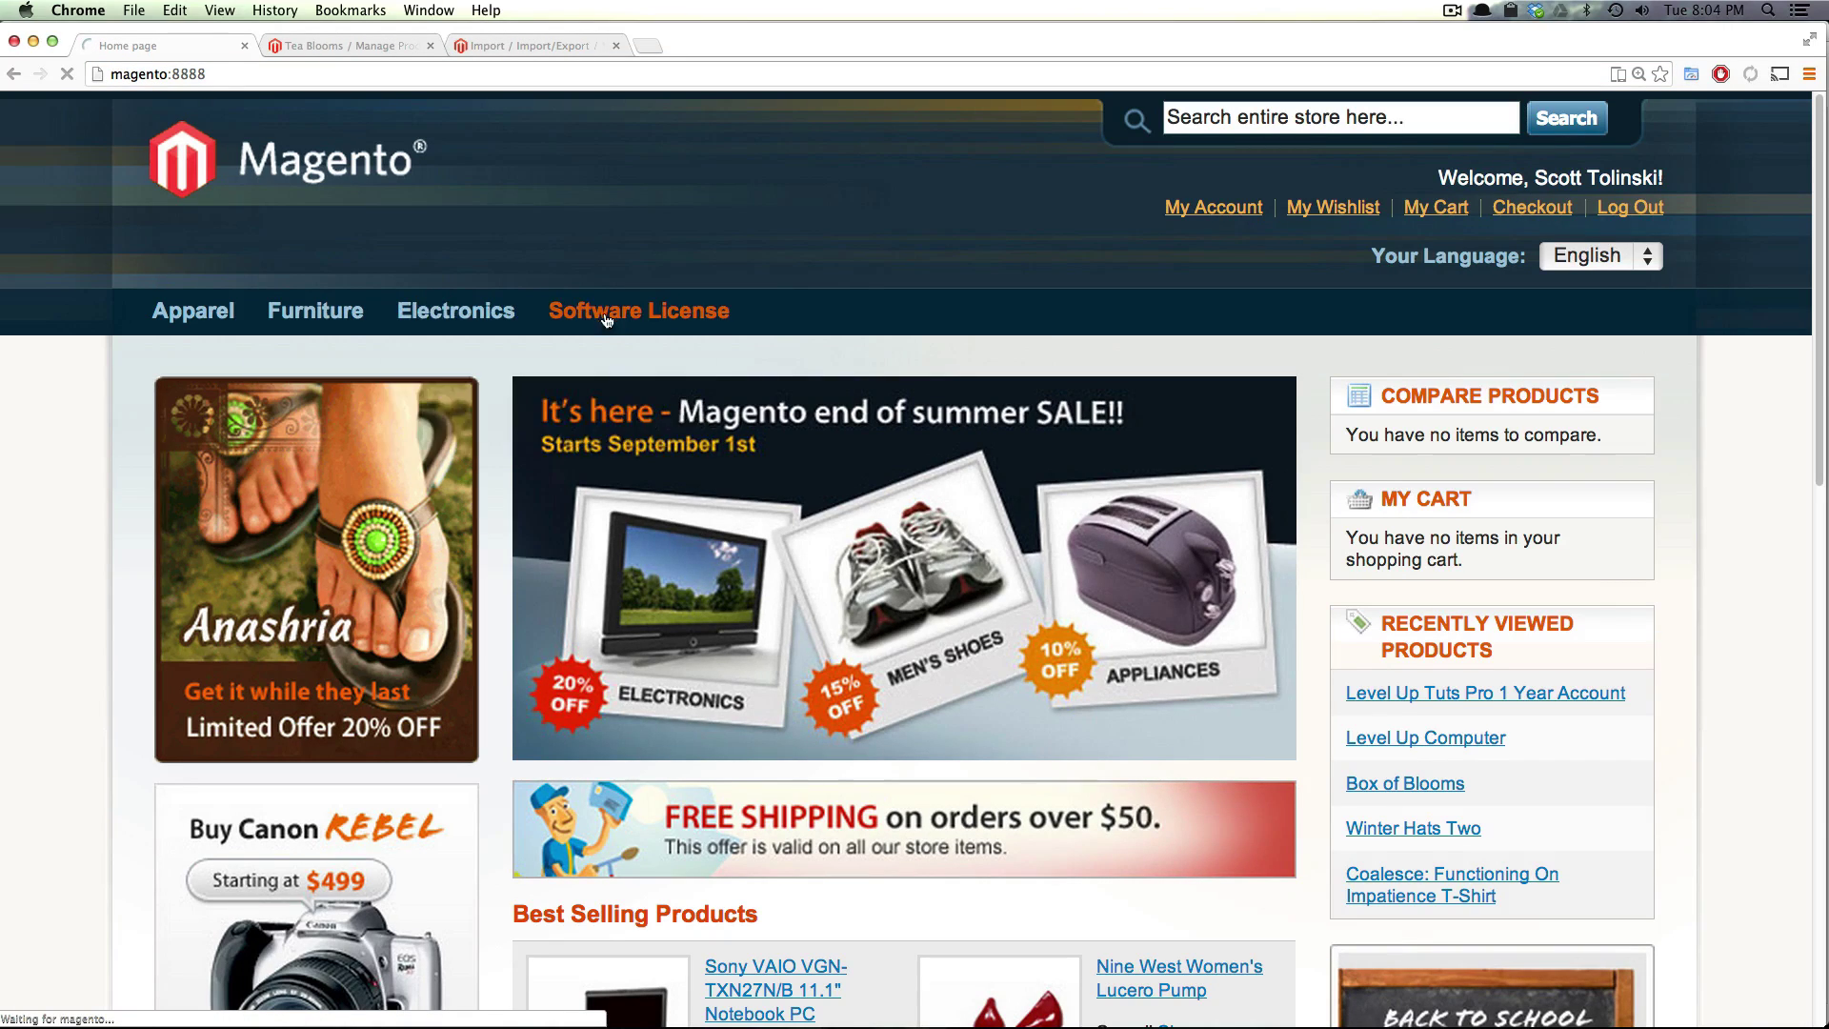
{"action": "scroll", "coordinate": [838, 489], "scroll_direction": "down", "scroll_amount": 10}
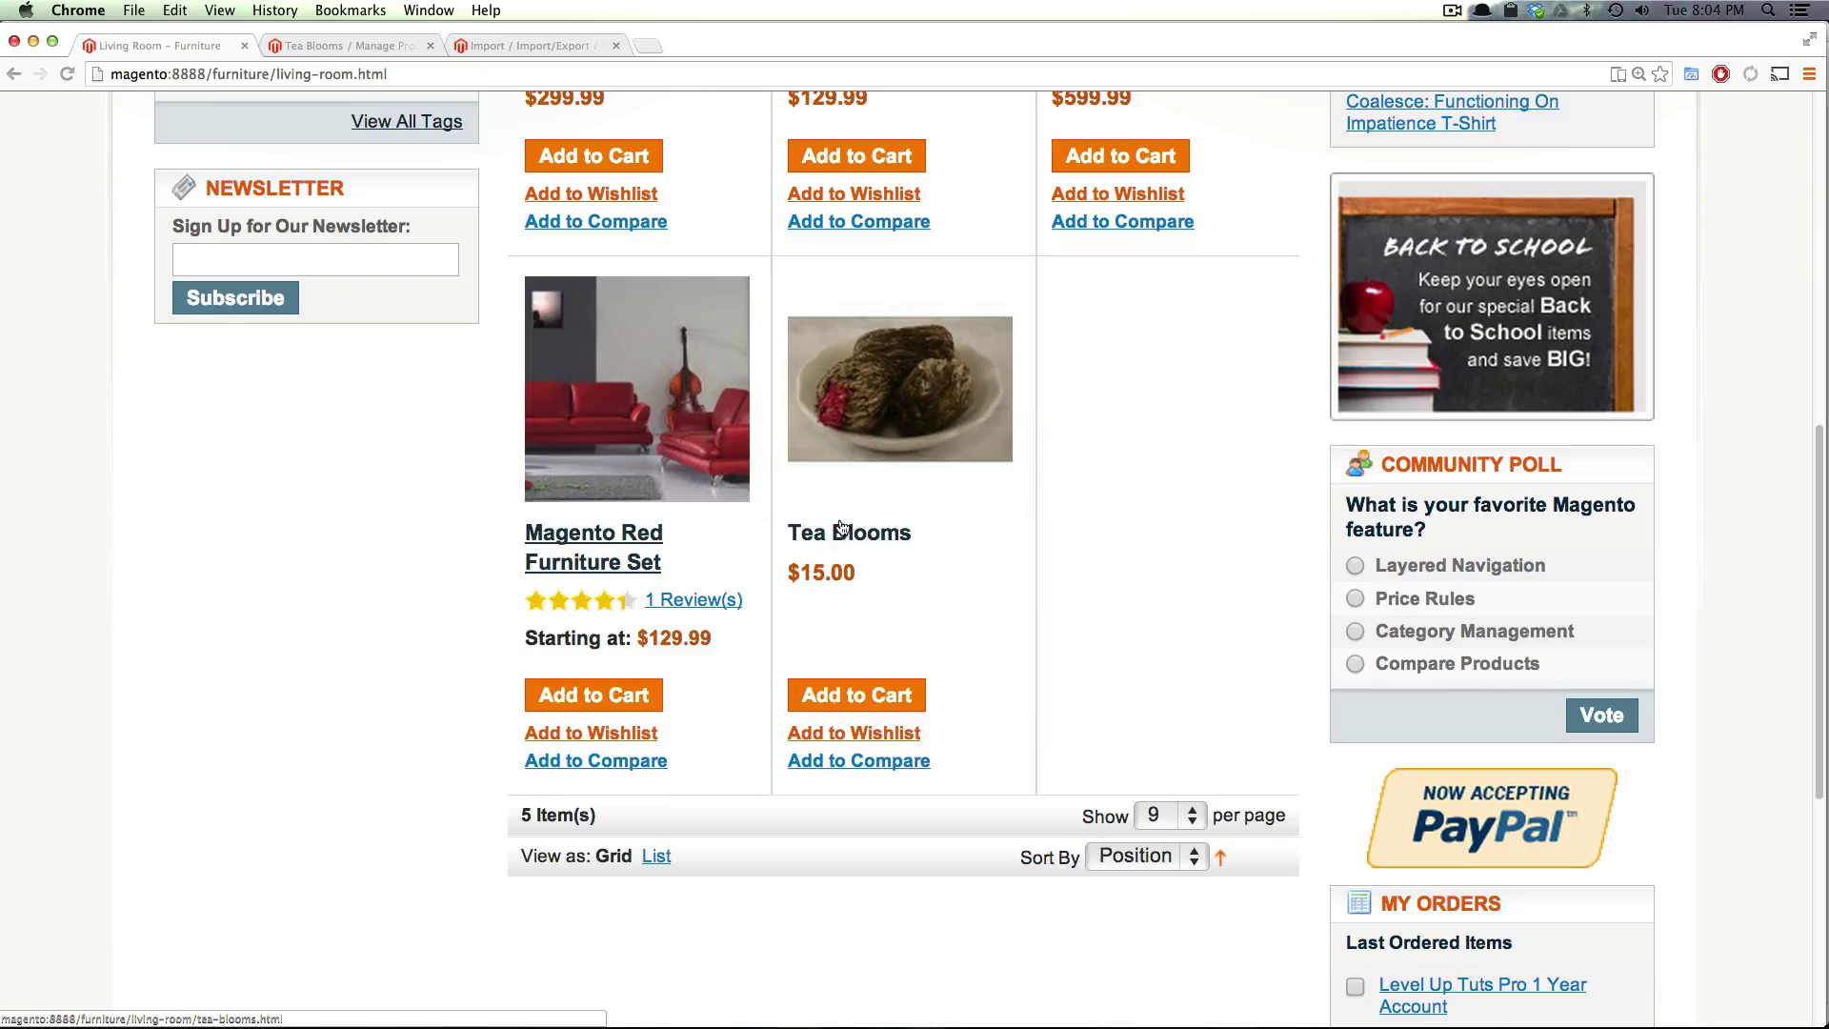
{"action": "left_click", "coordinate": [838, 548]}
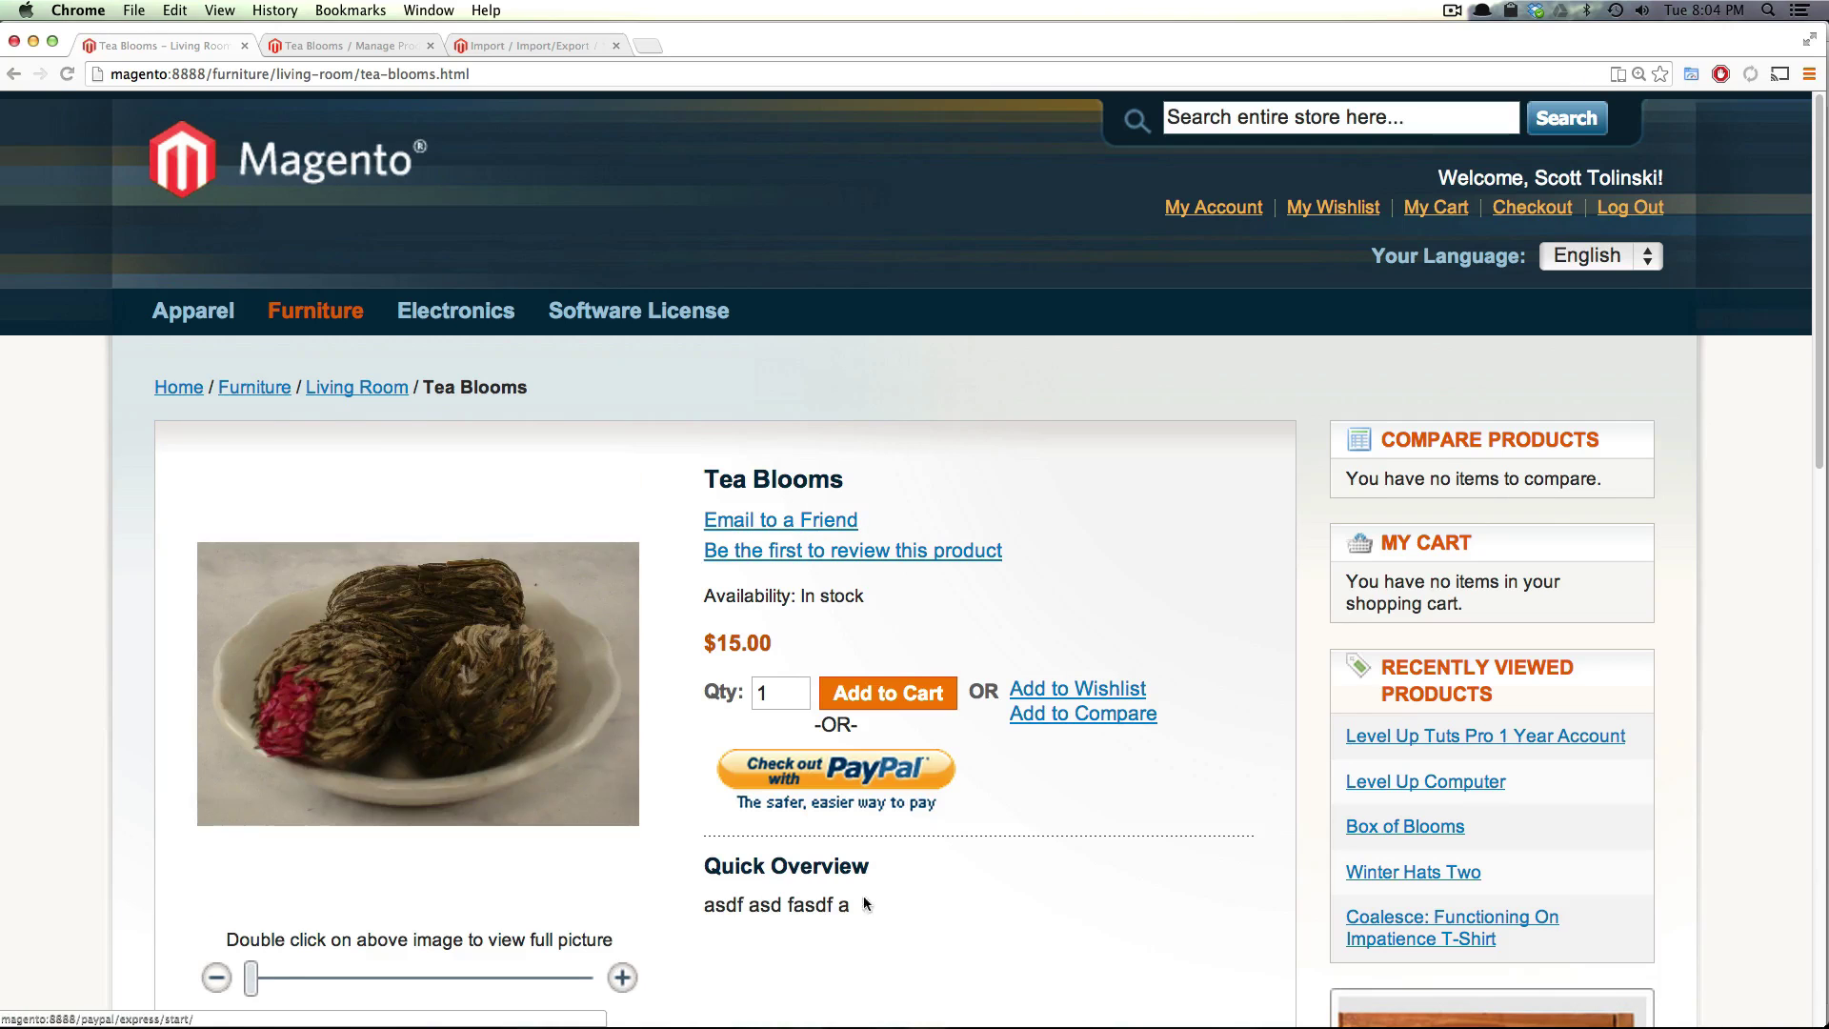
Zoom into the Tea Blooms photo with the slider, then zoom fully back out
{"action": "left_click_drag", "start_coordinate": [251, 978], "coordinate": [346, 978]}
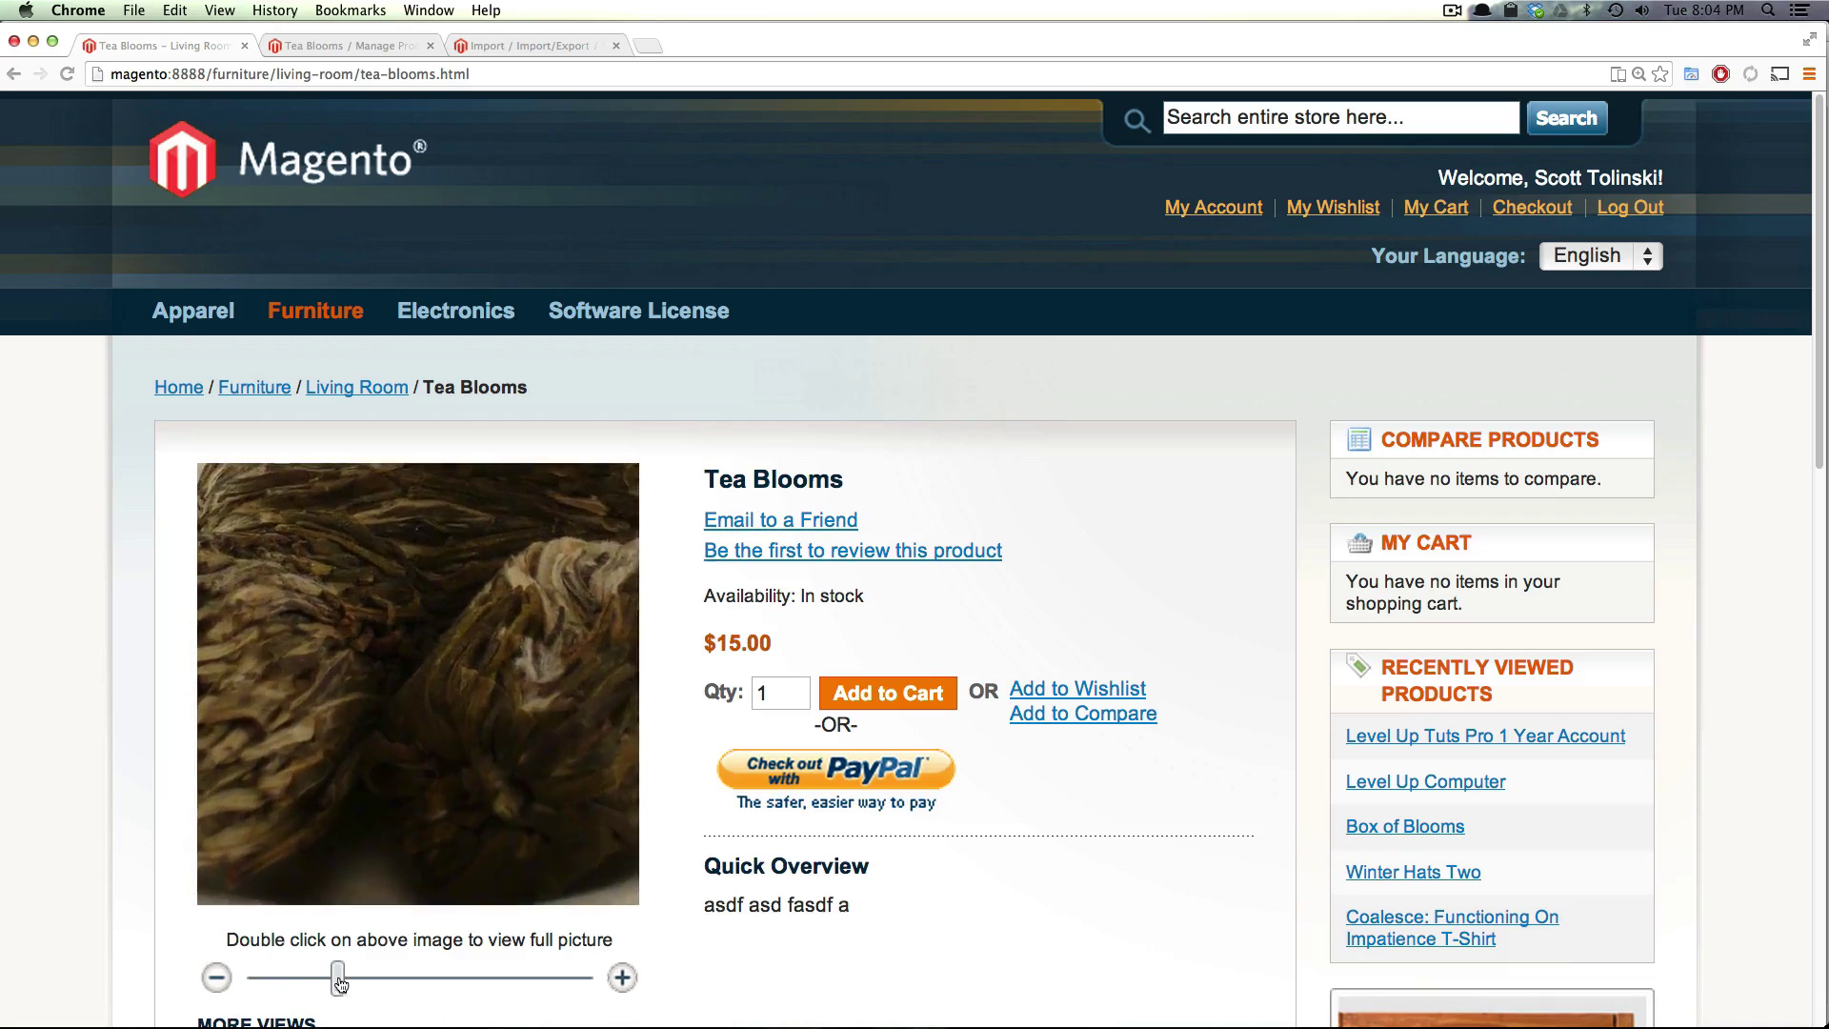
{"action": "scroll", "coordinate": [734, 846], "scroll_direction": "down", "scroll_amount": 8}
{"action": "scroll", "coordinate": [305, 670], "scroll_direction": "up", "scroll_amount": 4}
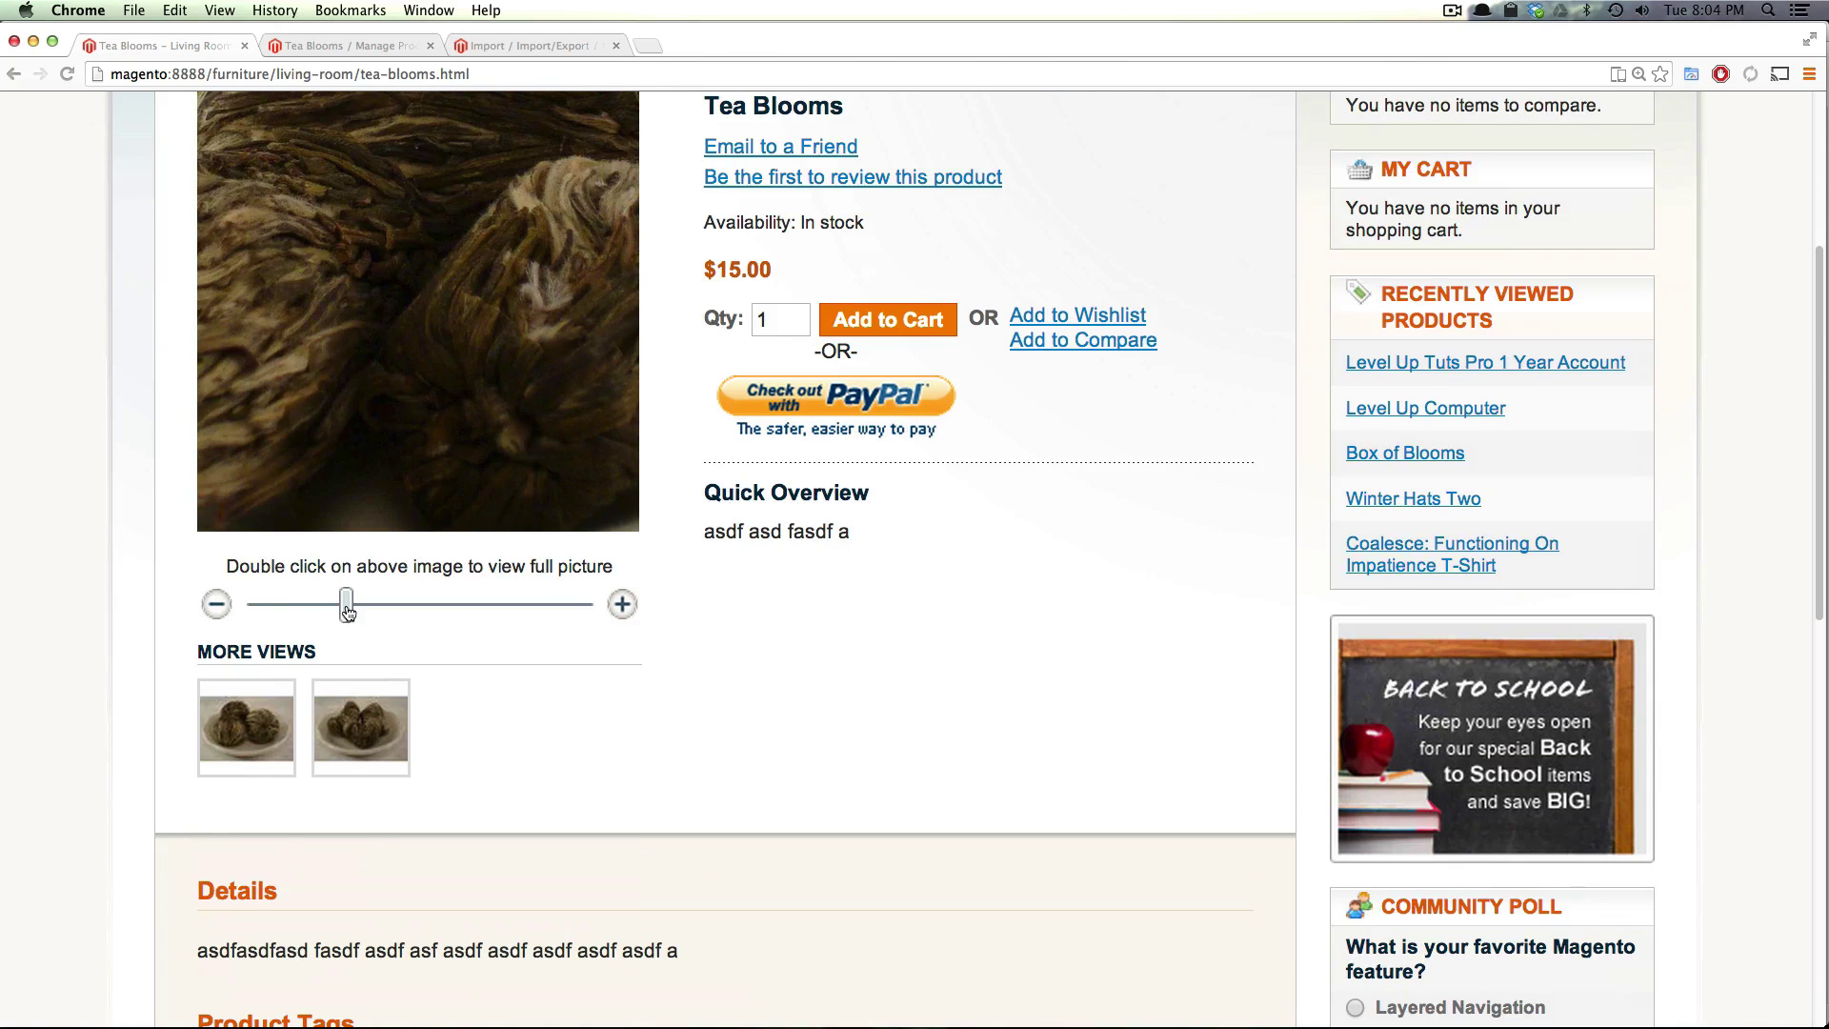
{"action": "left_click_drag", "start_coordinate": [348, 611], "coordinate": [228, 592]}
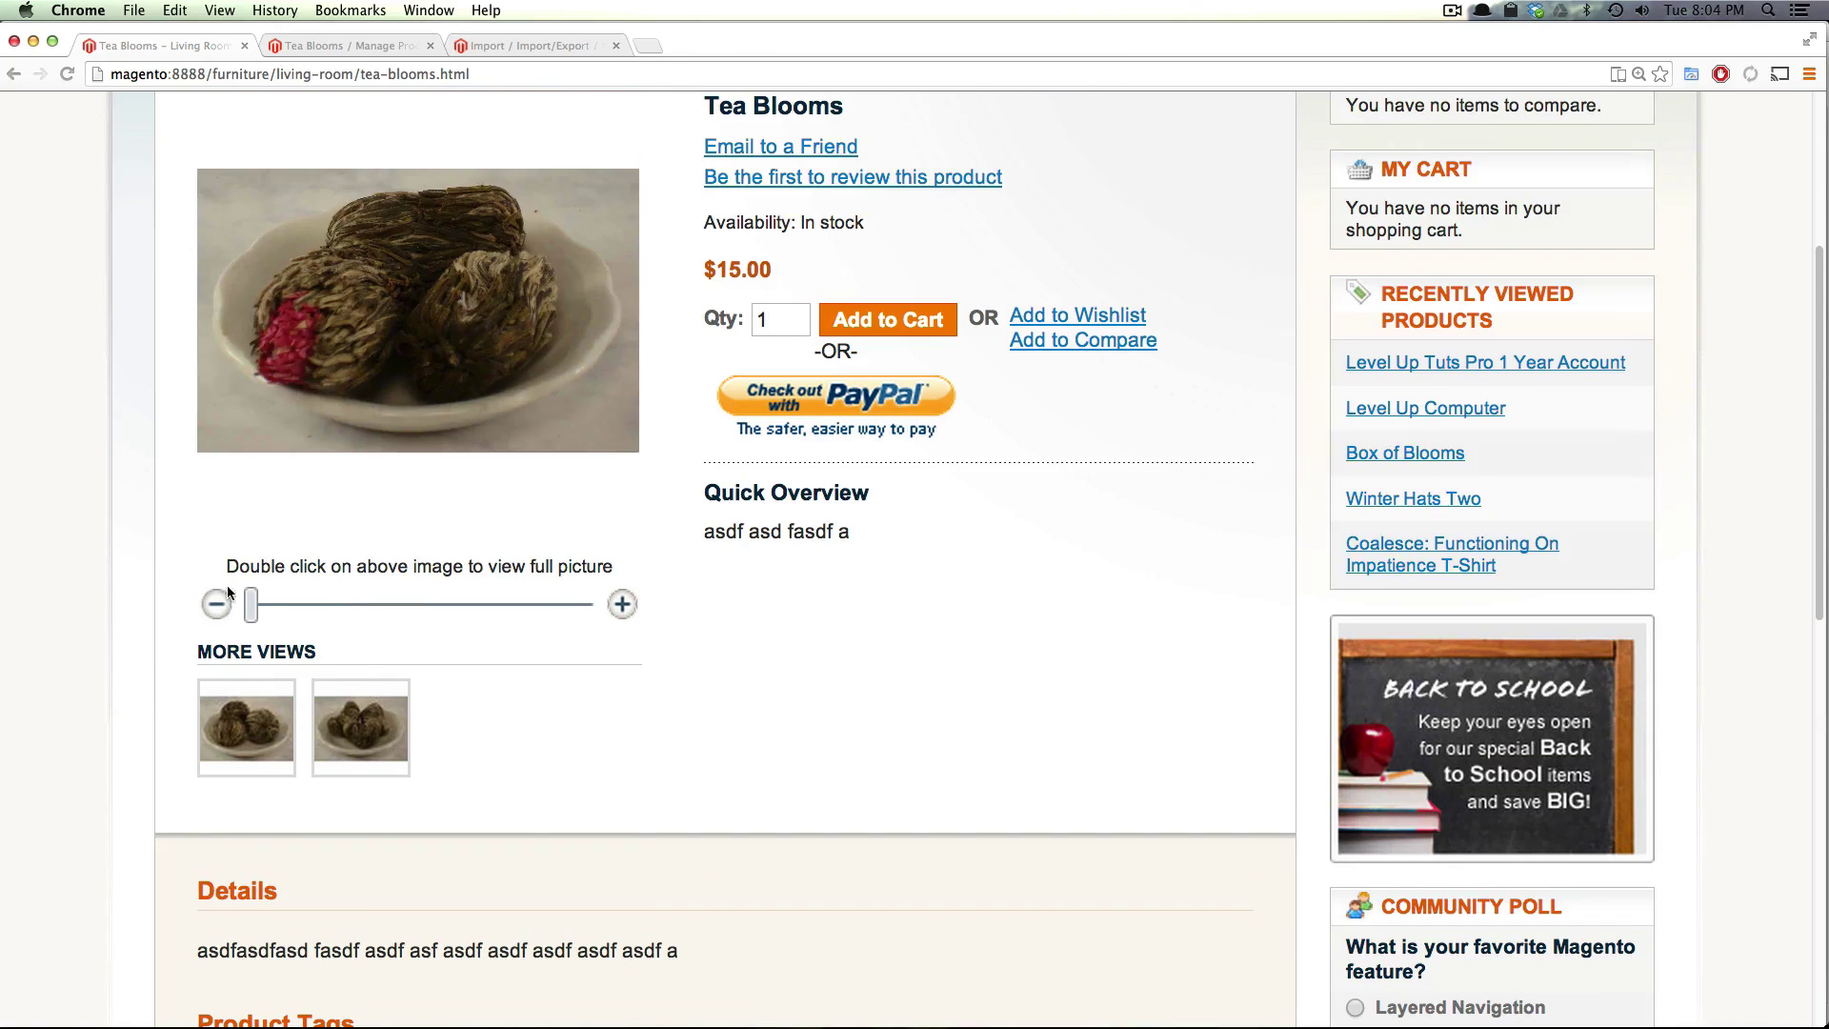
{"action": "scroll", "coordinate": [1102, 646], "scroll_direction": "up", "scroll_amount": 4}
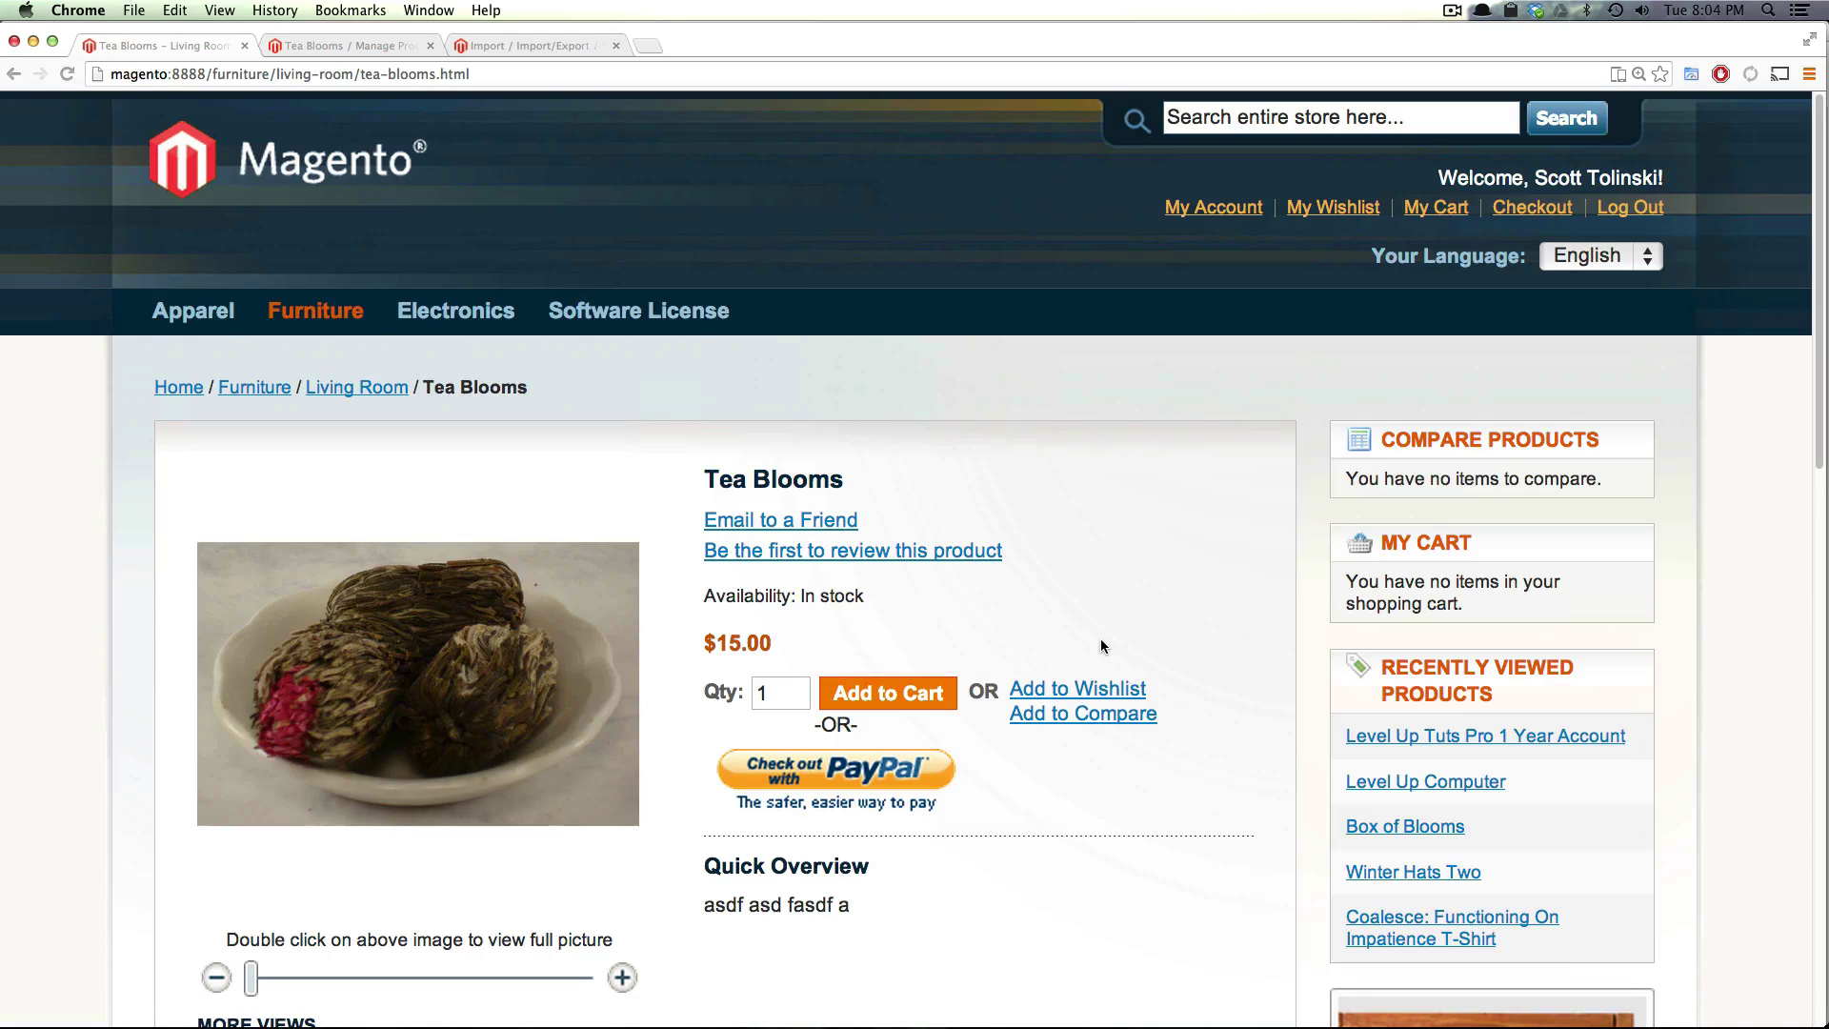
Bring Finder forward and select DSC00499_2.JPG in the media/import folder
{"action": "key", "text": "super+Tab"}
{"action": "key", "text": "super+Tab"}
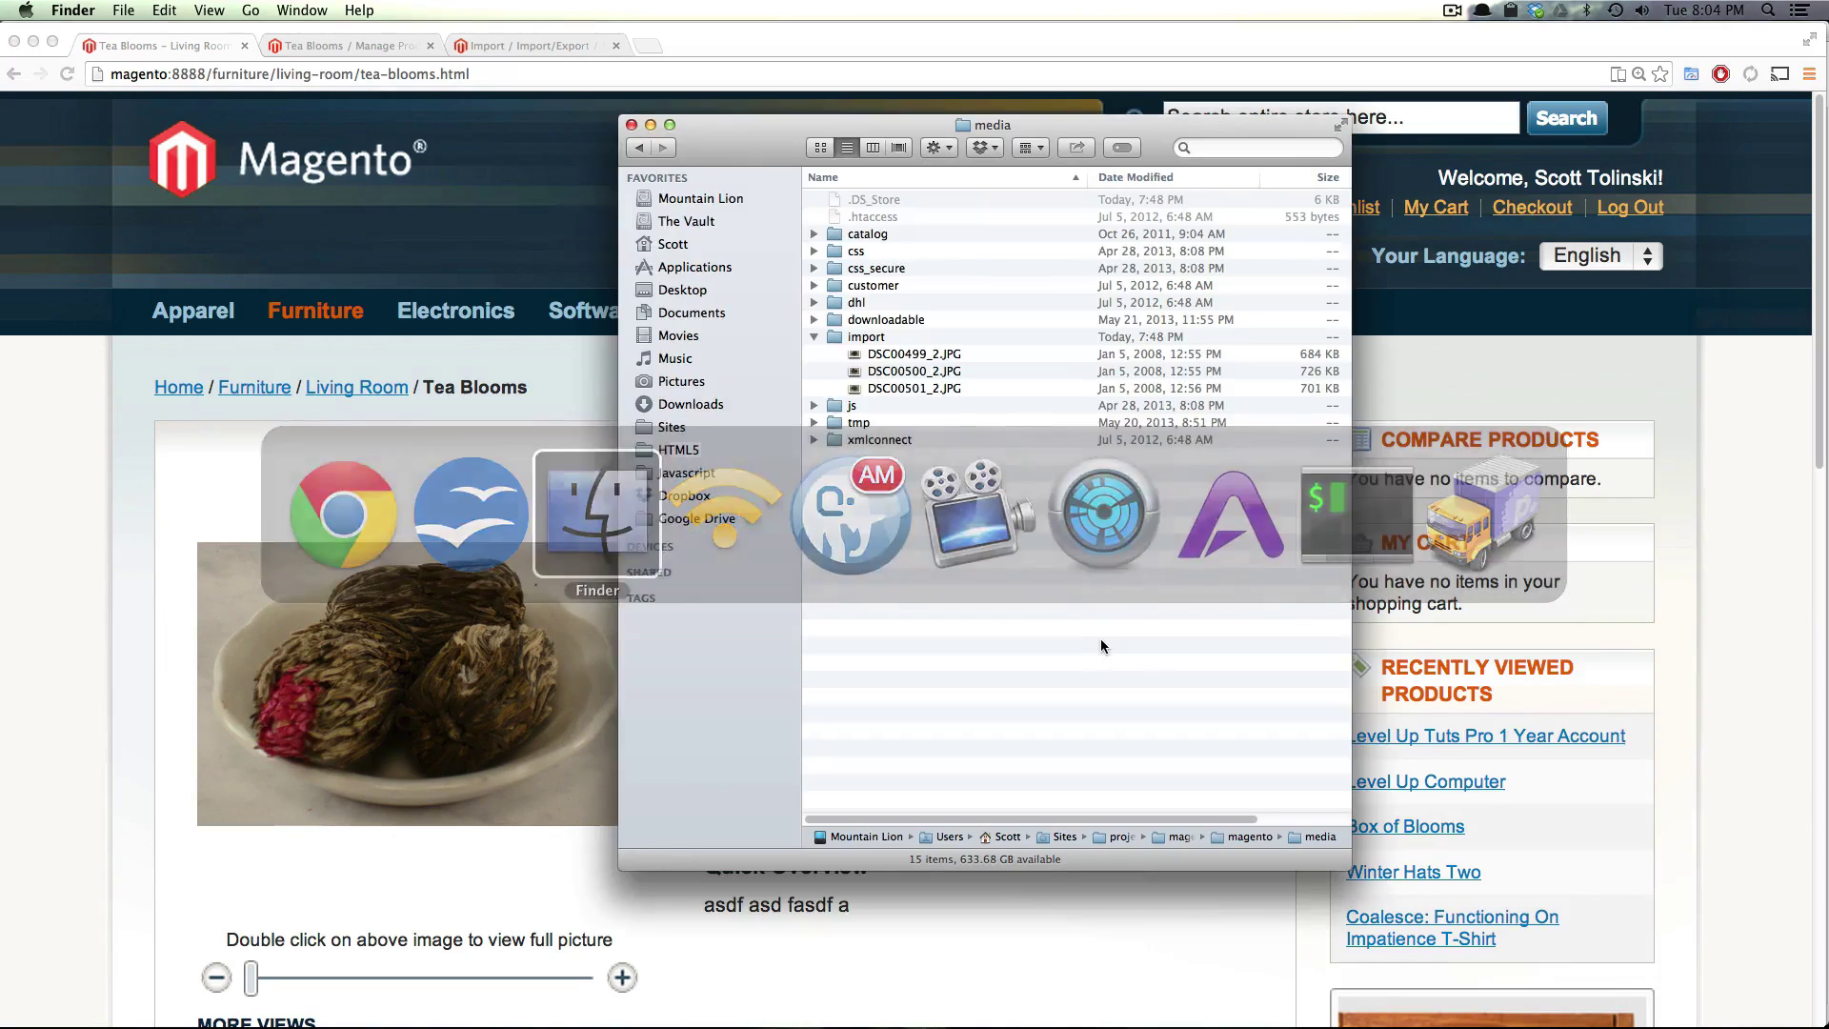
{"action": "left_click", "coordinate": [853, 356]}
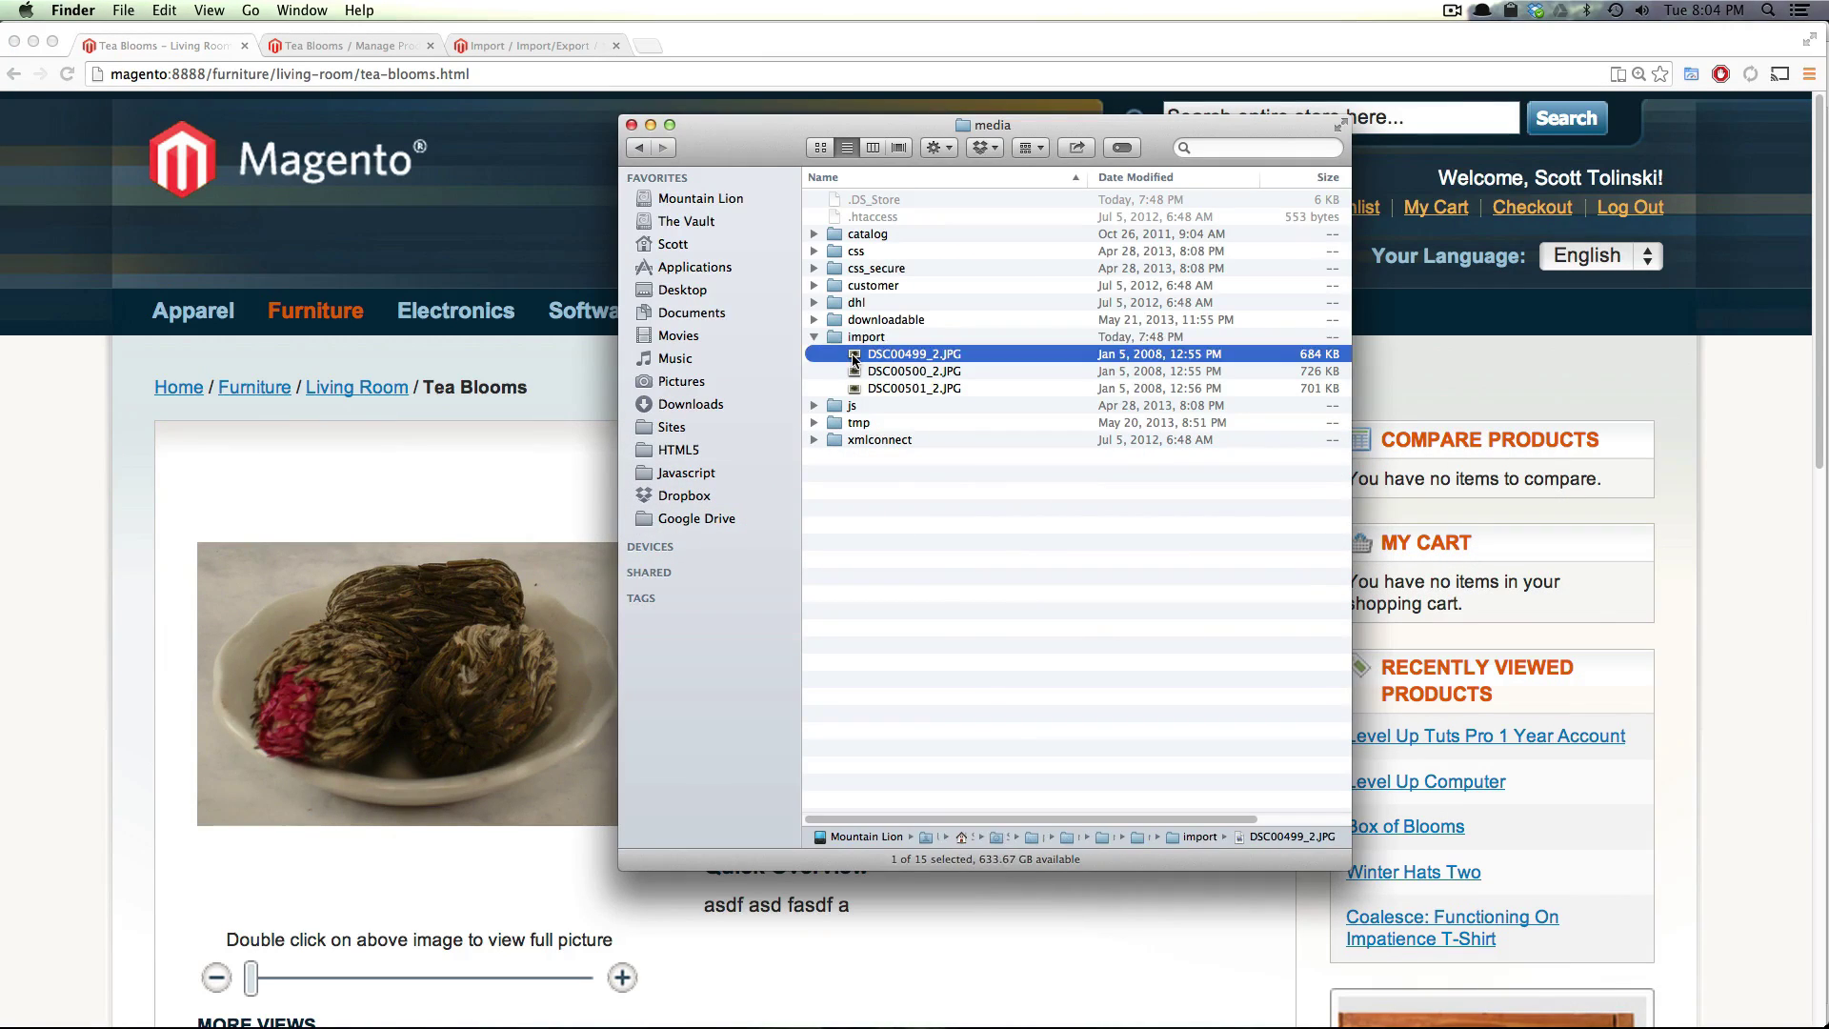